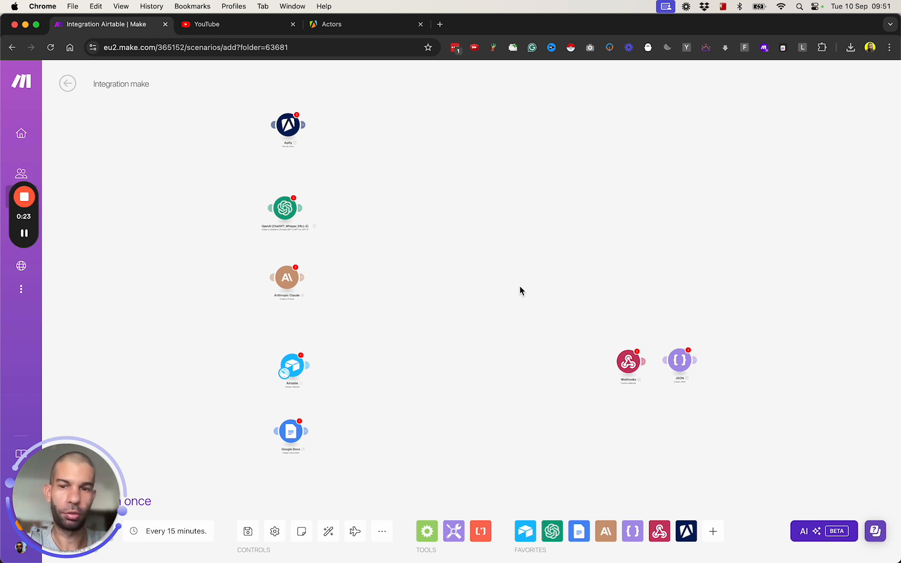
- Pan and zoom the Make canvas to center on the Apify and OpenAI modules
mouse_move(235, 140)
mouse_down()
mouse_move(235, 161)
mouse_move(219, 148)
mouse_up()
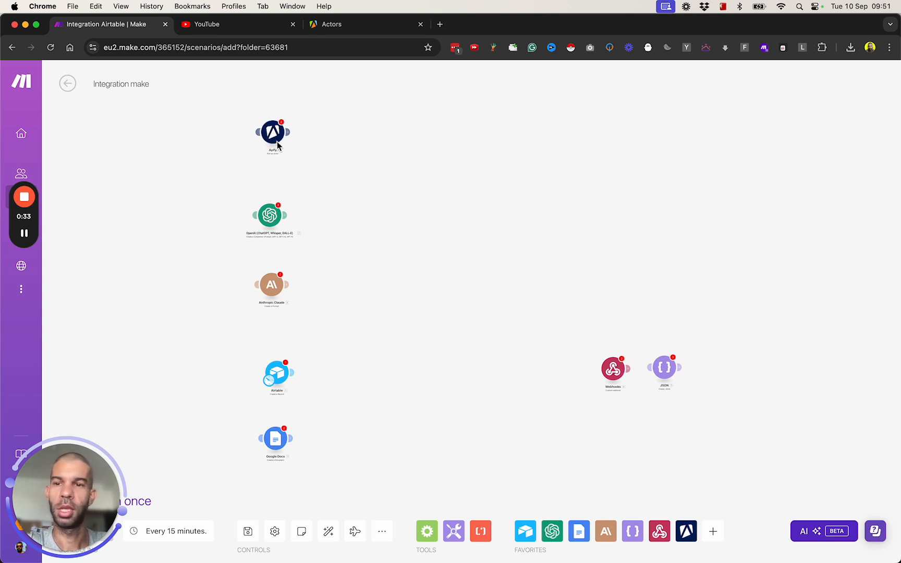
scroll(385, 239, up, 5)
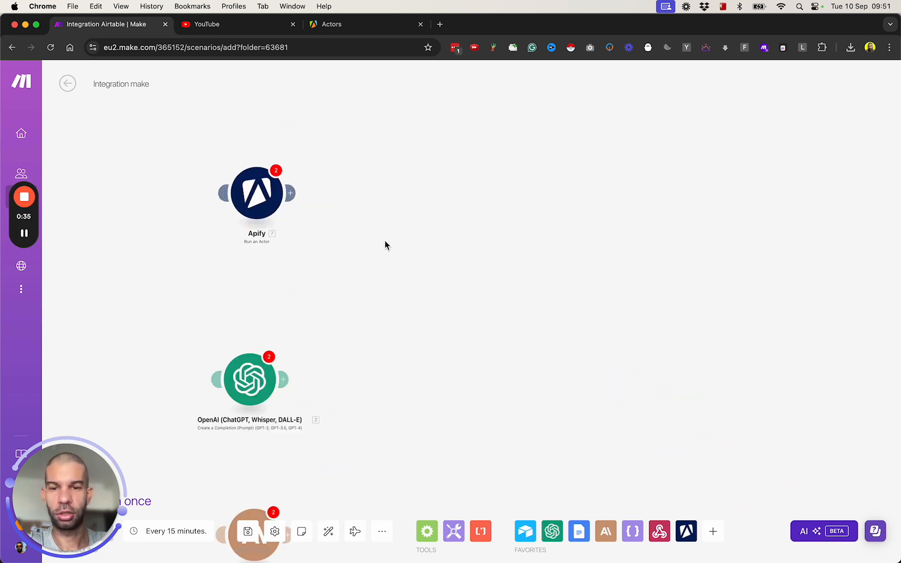
- Open a second Apify Console tab and place it beside the original Actors tab
click(325, 28)
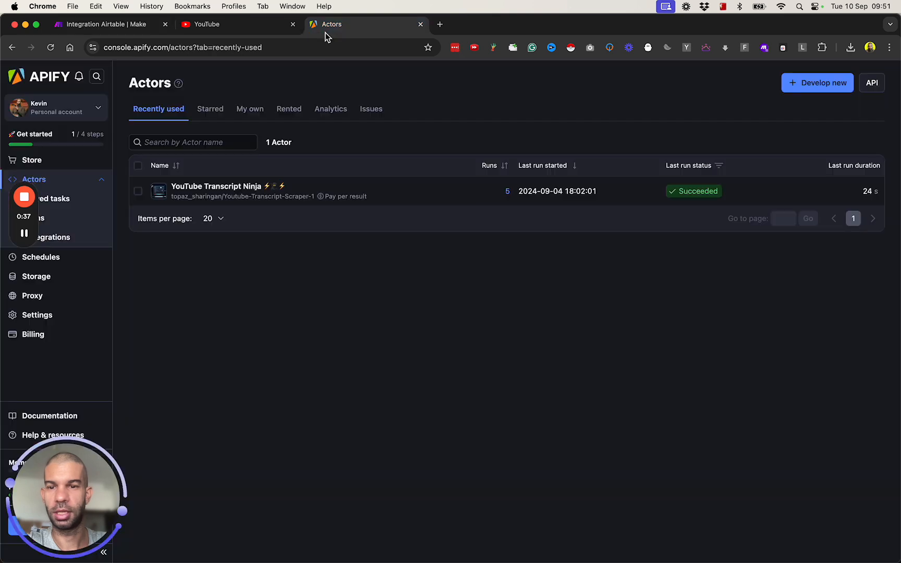
super+click(47, 79)
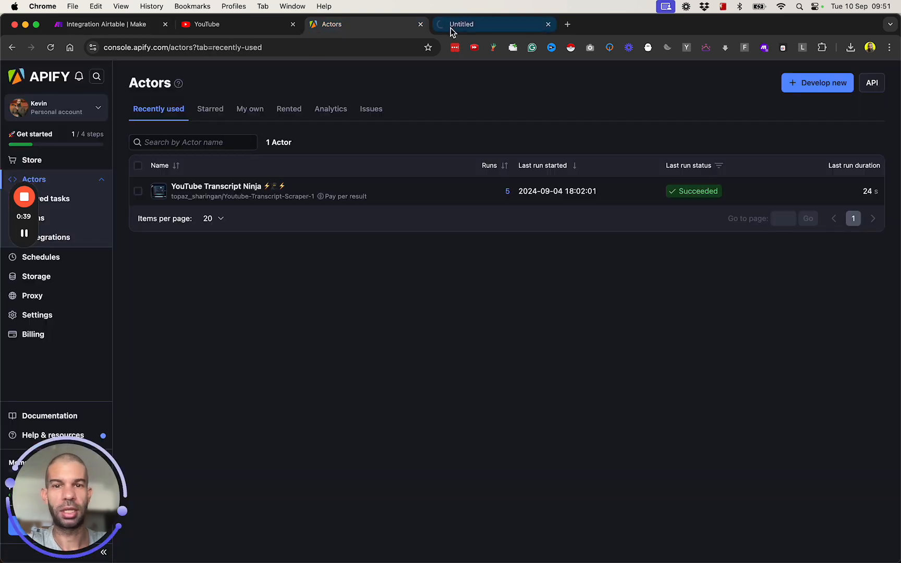
click(472, 29)
drag(472, 29, 337, 24)
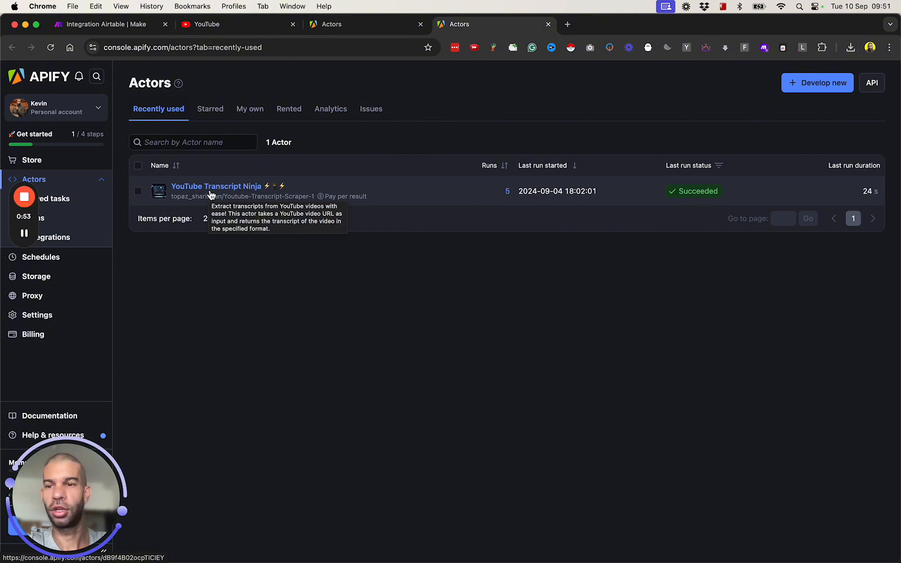
- Find the STARZ Power Book II: Ghost season 4 clip on YouTube and copy its link
click(252, 24)
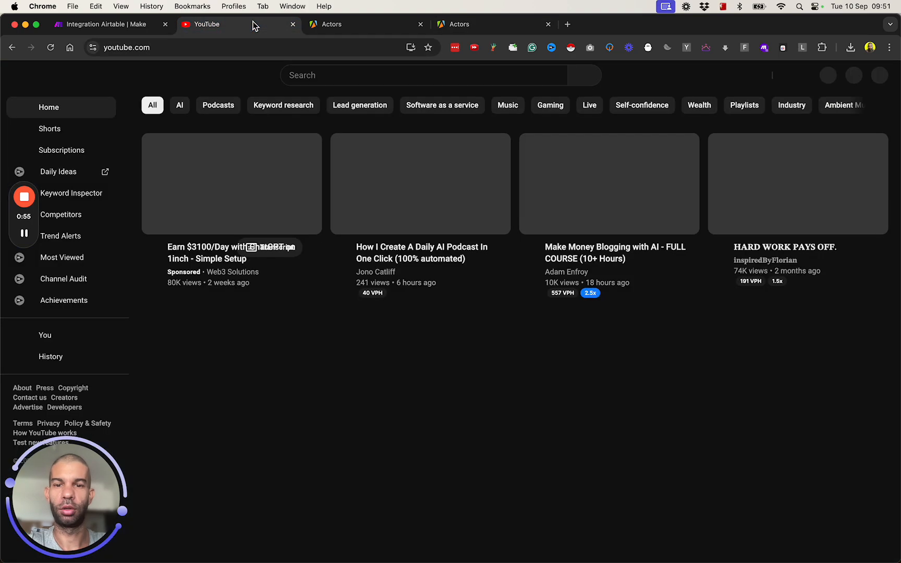
scroll(528, 260, down, 6)
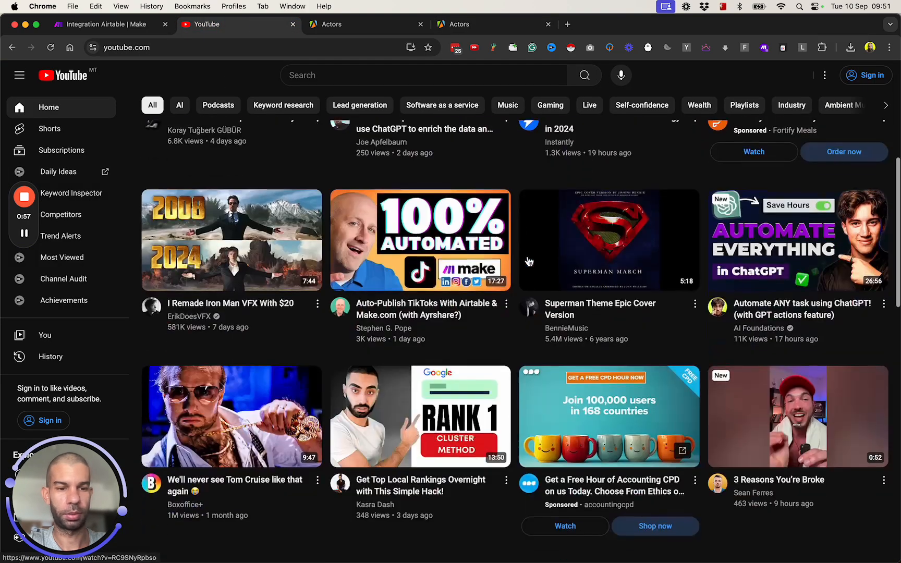
scroll(528, 261, down, 4)
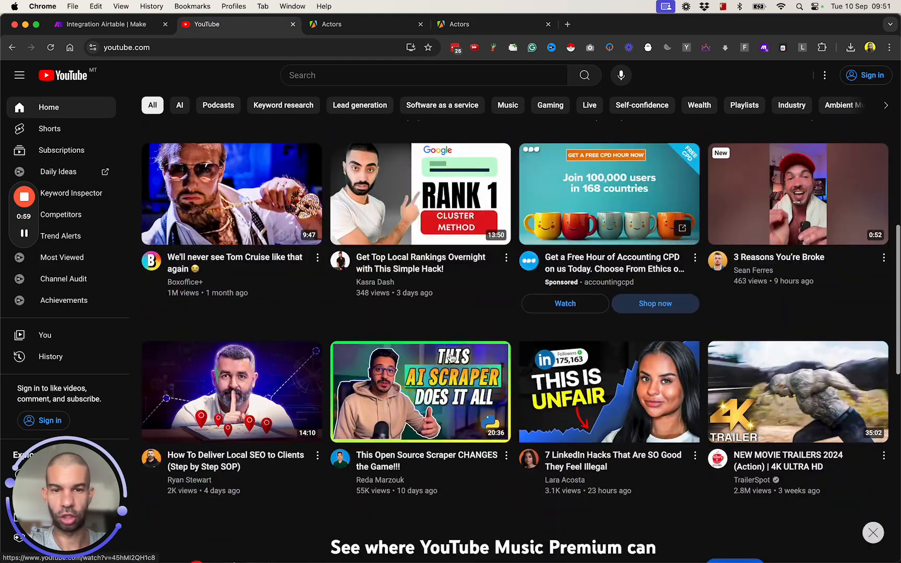
scroll(404, 313, down, 4)
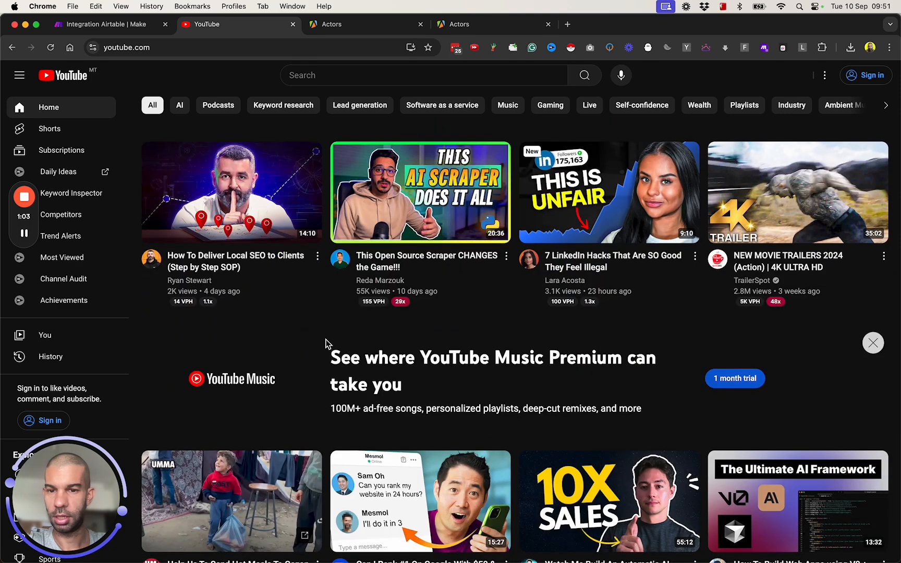
scroll(326, 344, down, 4)
scroll(326, 344, down, 5)
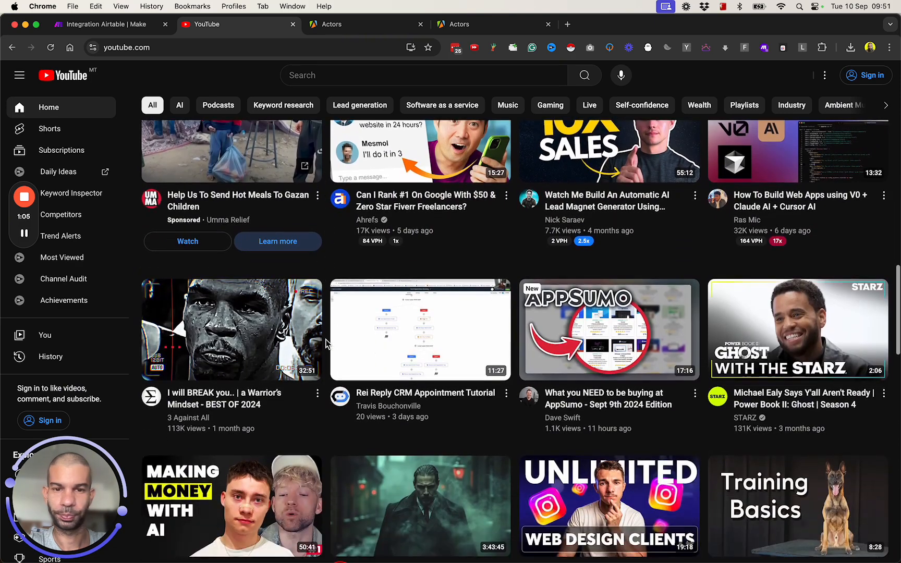
scroll(326, 345, down, 1)
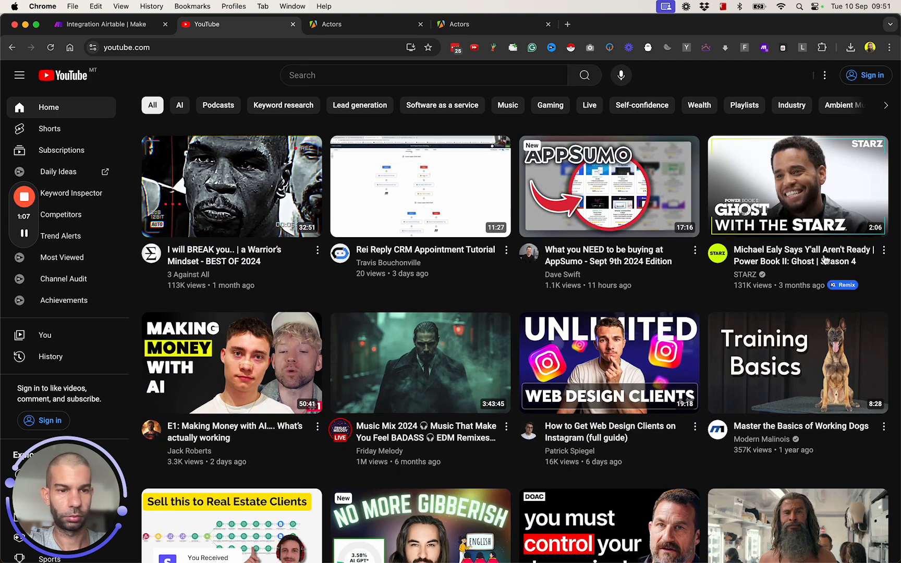
right_click(777, 259)
click(712, 314)
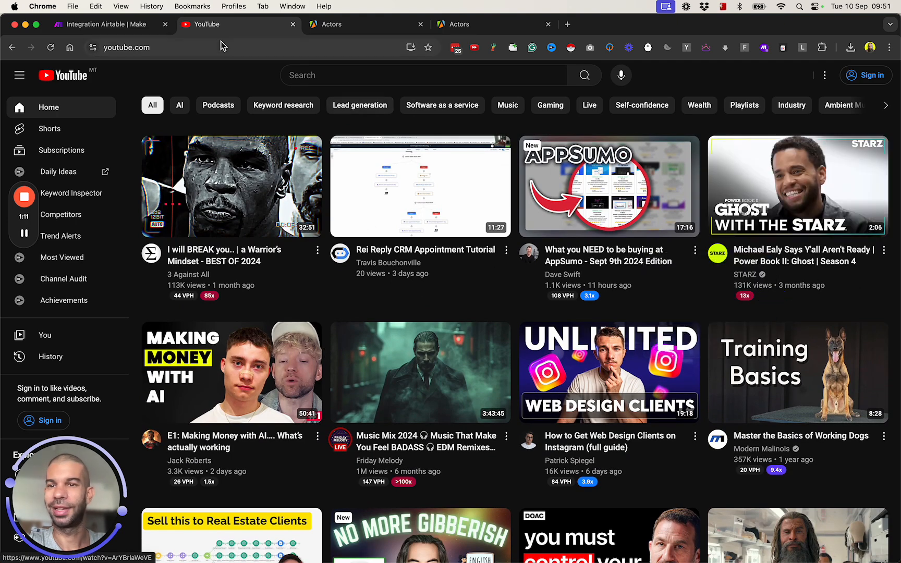
- Replace YouTube Transcript Ninja's start URL with the copied video link
click(489, 27)
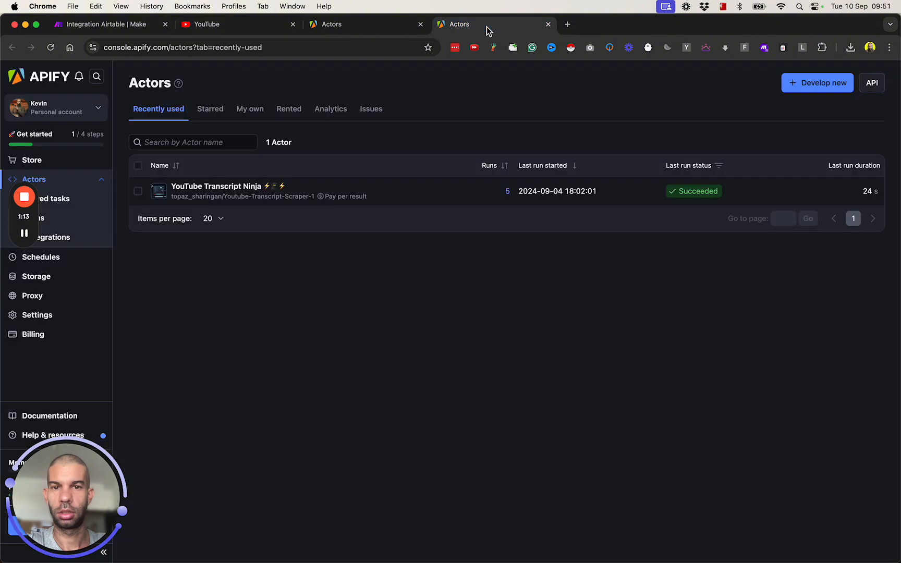
click(233, 187)
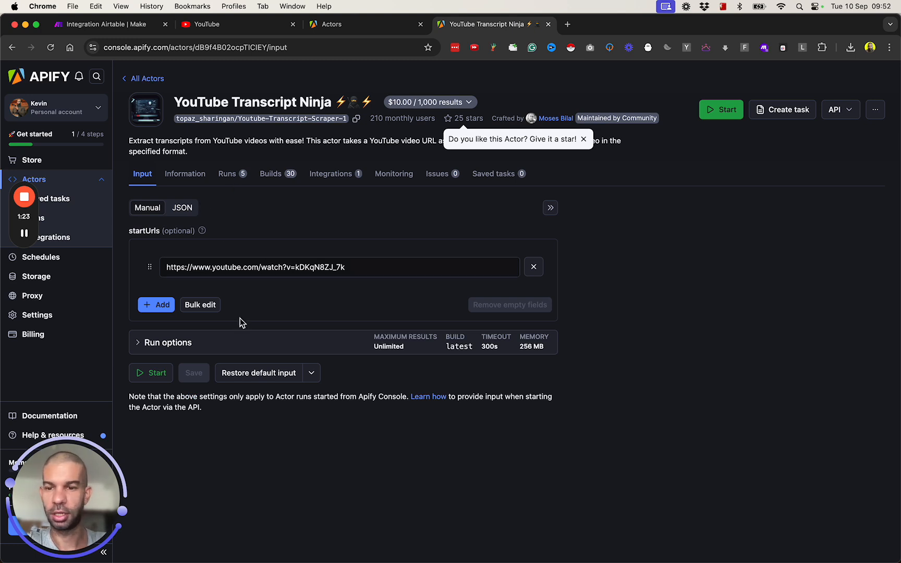
click(288, 269)
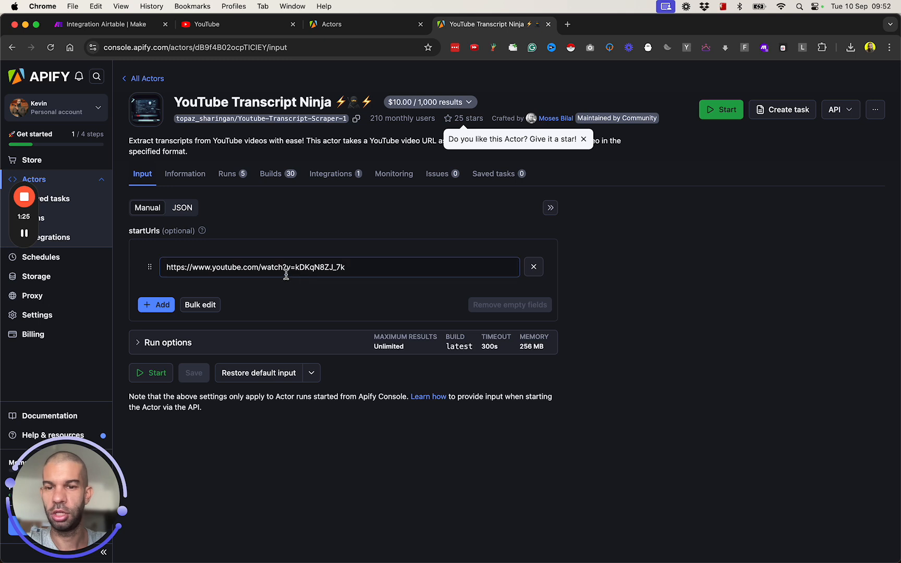
key(super+a)
text(https://www.youtube.com/watch?v=ArYBrlaWeVE)
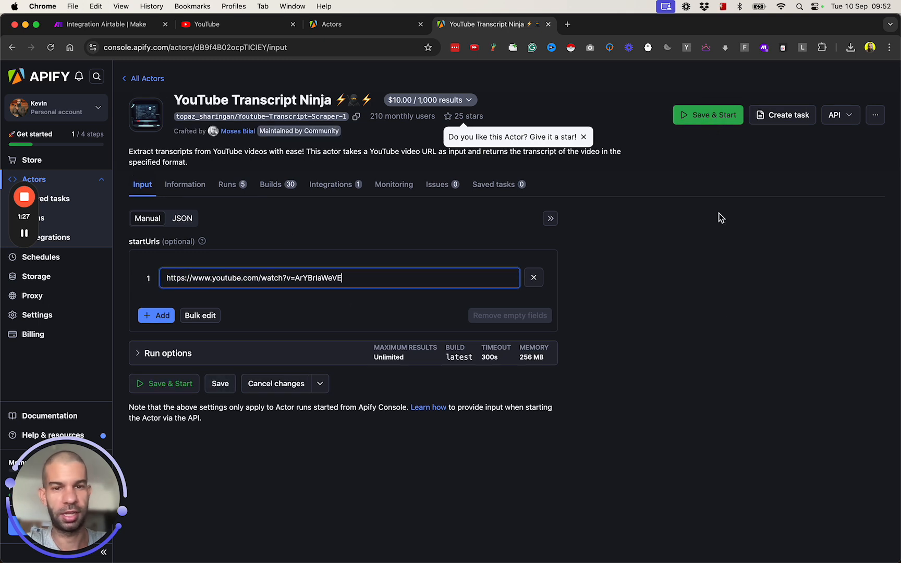
- Switch the actor input to JSON view and copy the entire JSON
click(187, 219)
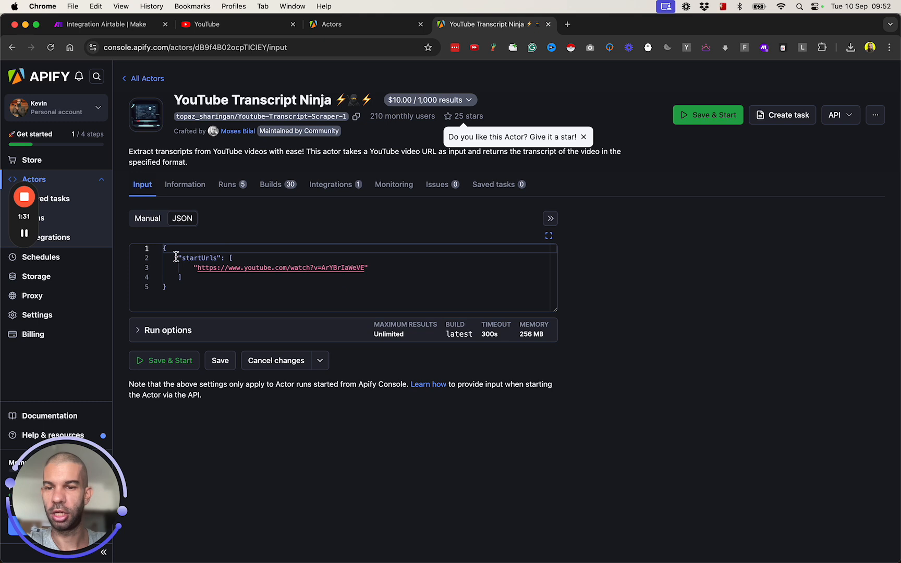
click(188, 295)
key(super+a)
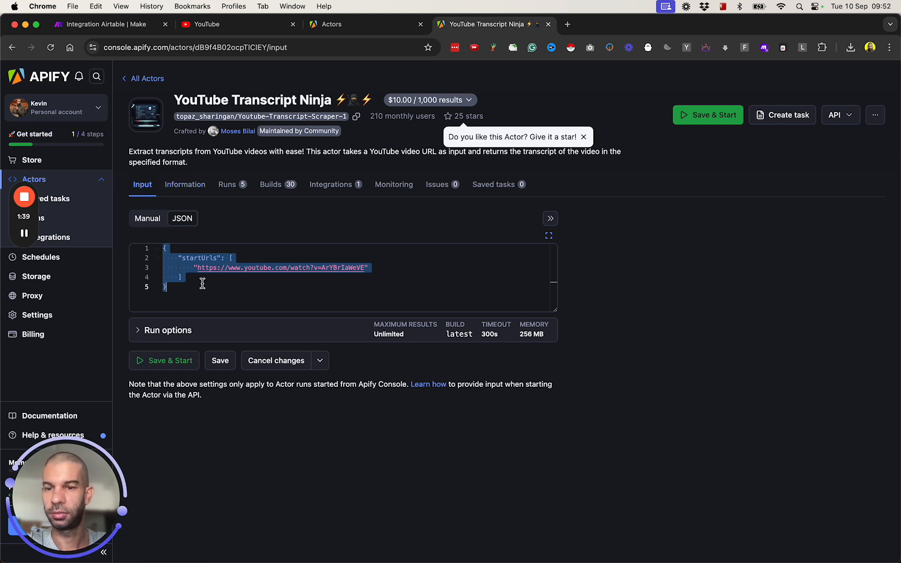
click(181, 277)
key(super+a)
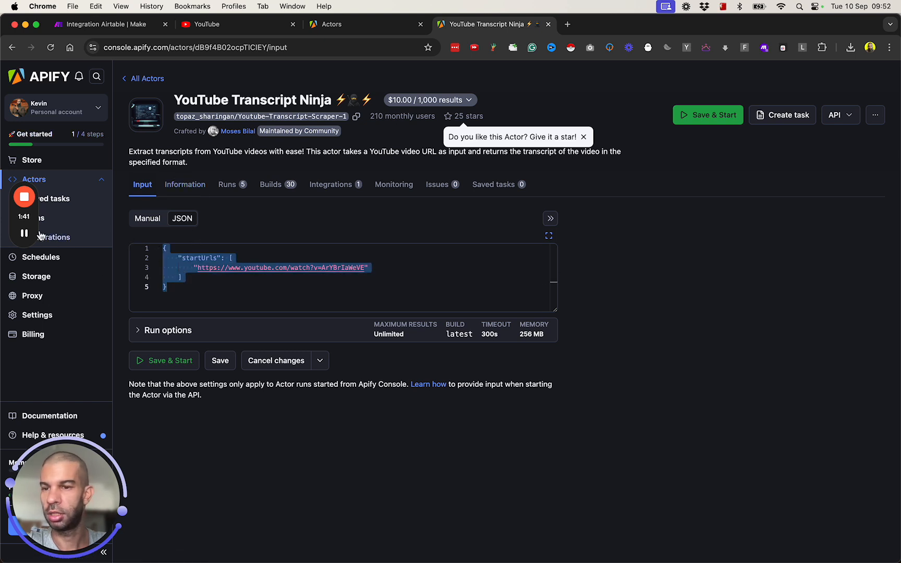
click(336, 26)
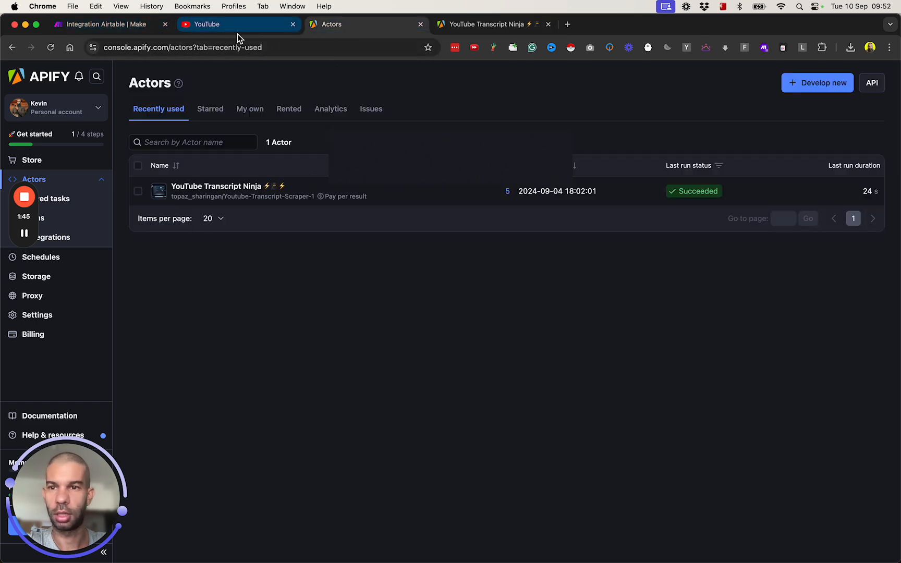
- Copy the default sign-up API token from Apify's Settings > API & Integrations
click(120, 28)
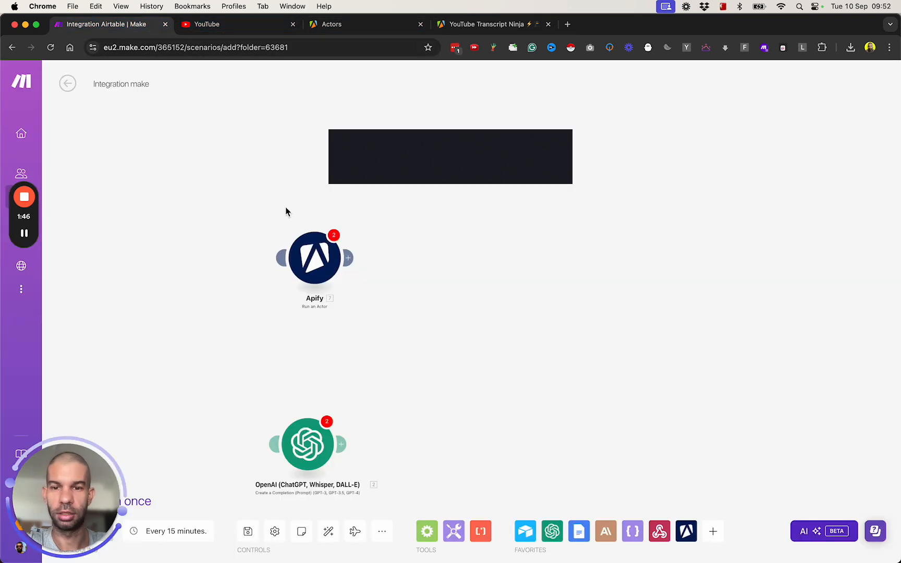
click(24, 234)
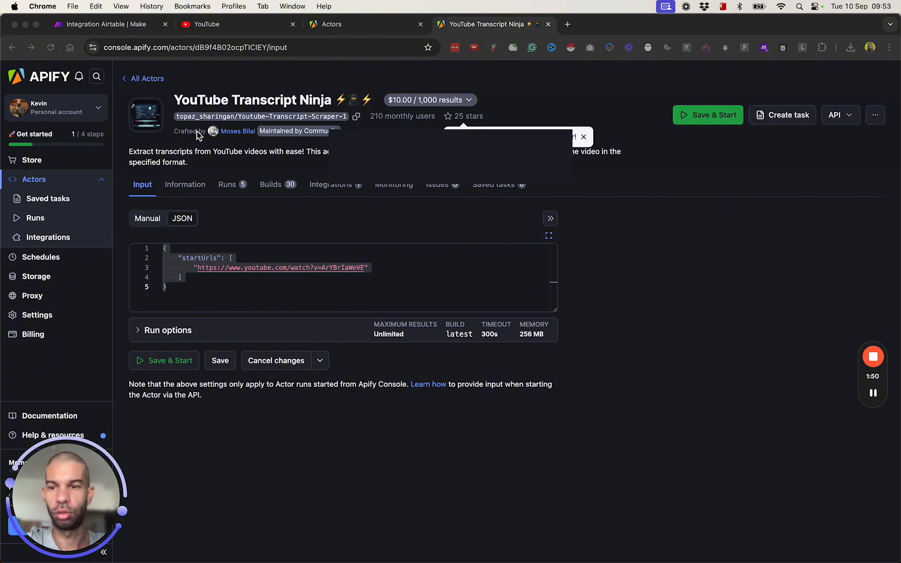
click(55, 316)
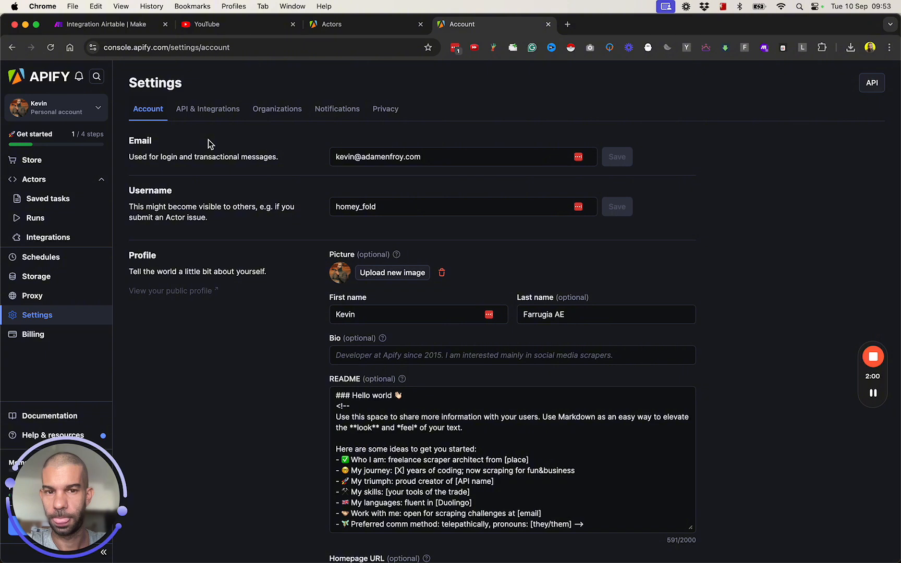
click(217, 121)
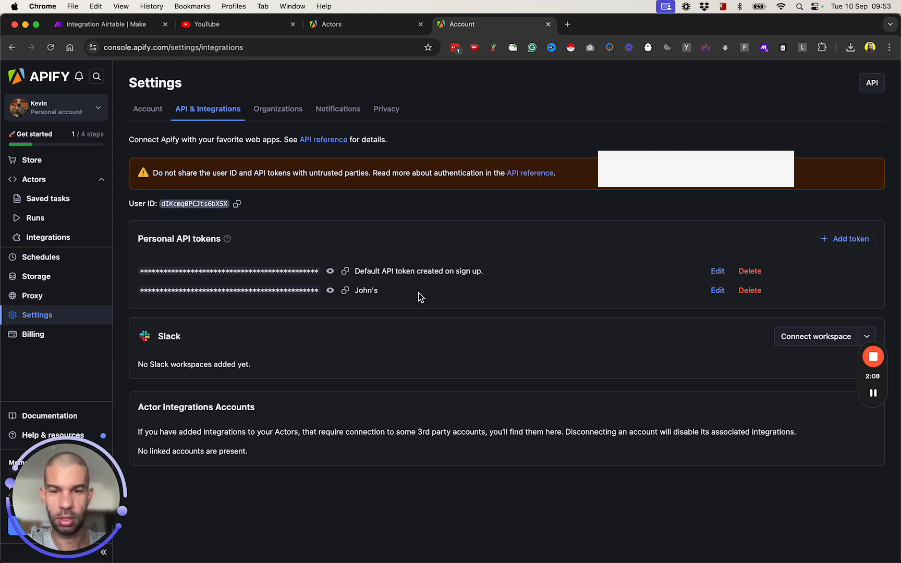
click(344, 271)
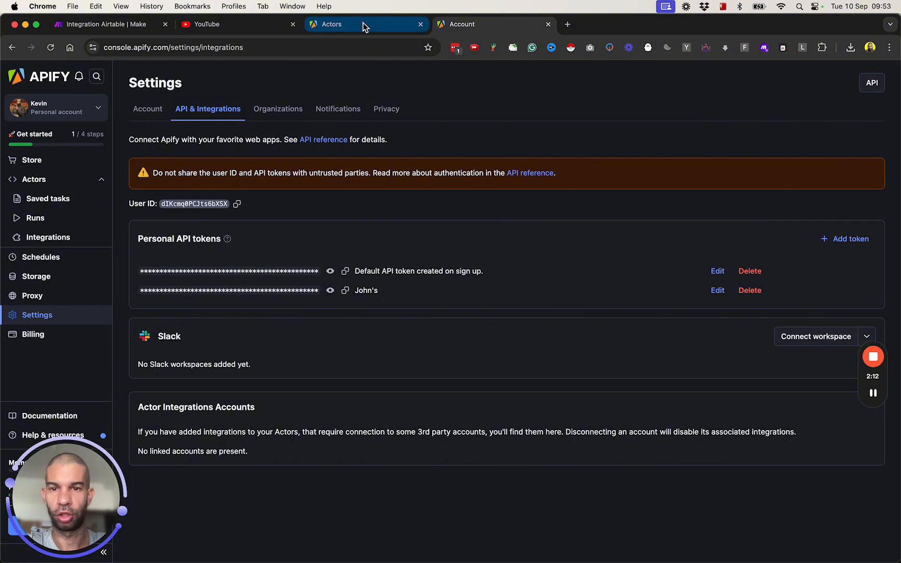
click(364, 22)
- Create and save a Make Apify connection using the copied API token
click(115, 29)
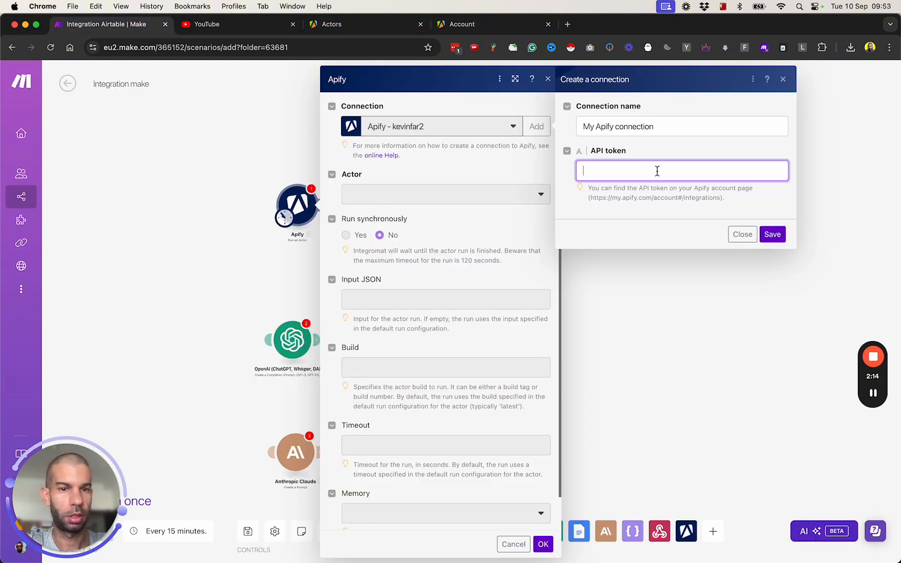
key(super+v)
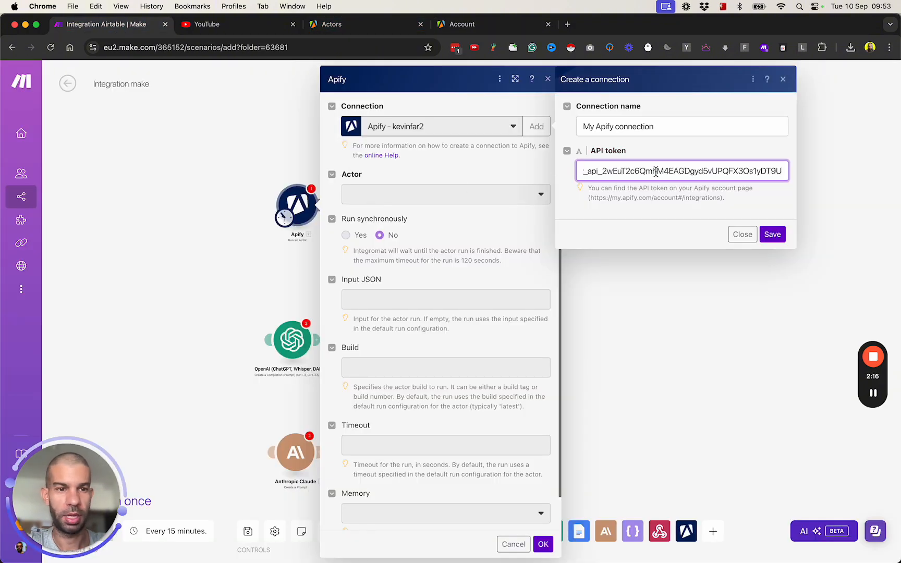
click(772, 234)
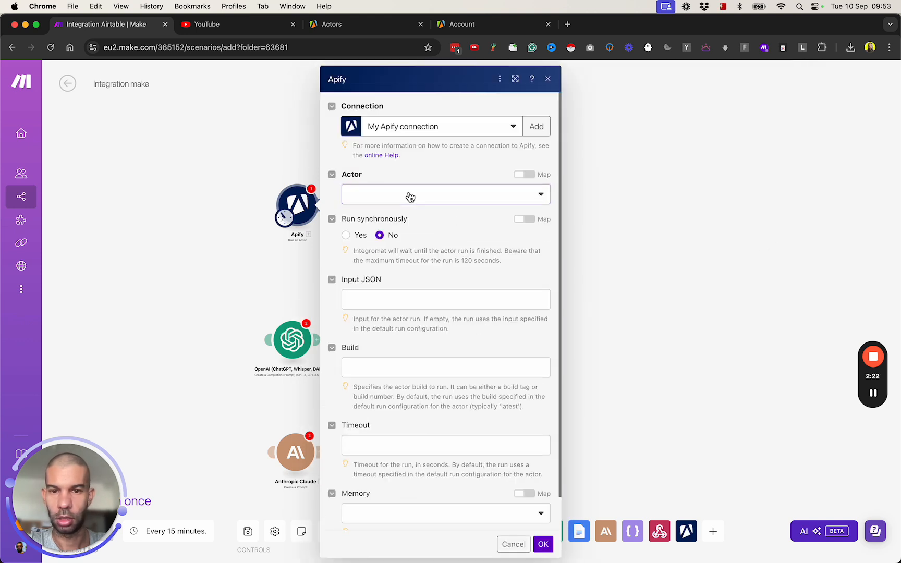
- Choose the Youtube-Transcript-Scraper-1 actor and set Run synchronously to Yes
click(410, 197)
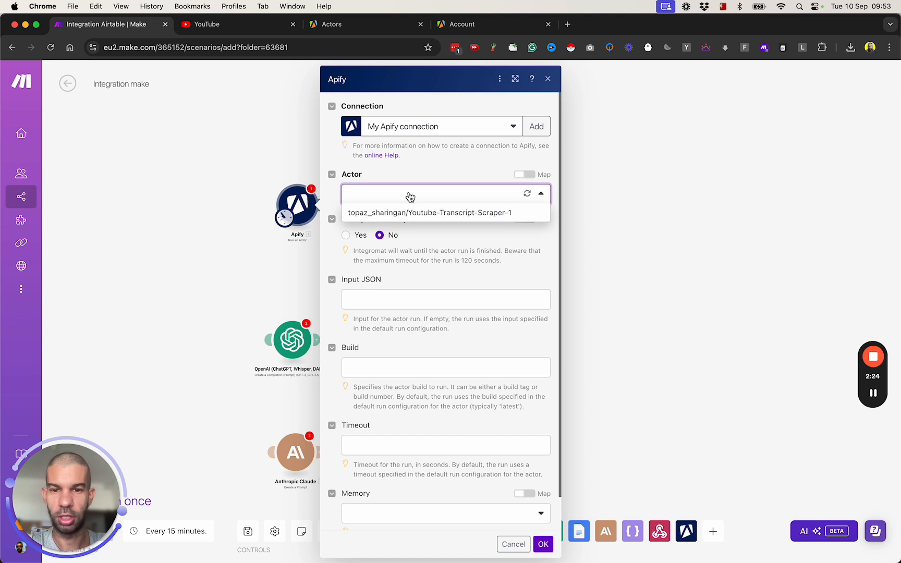
click(445, 214)
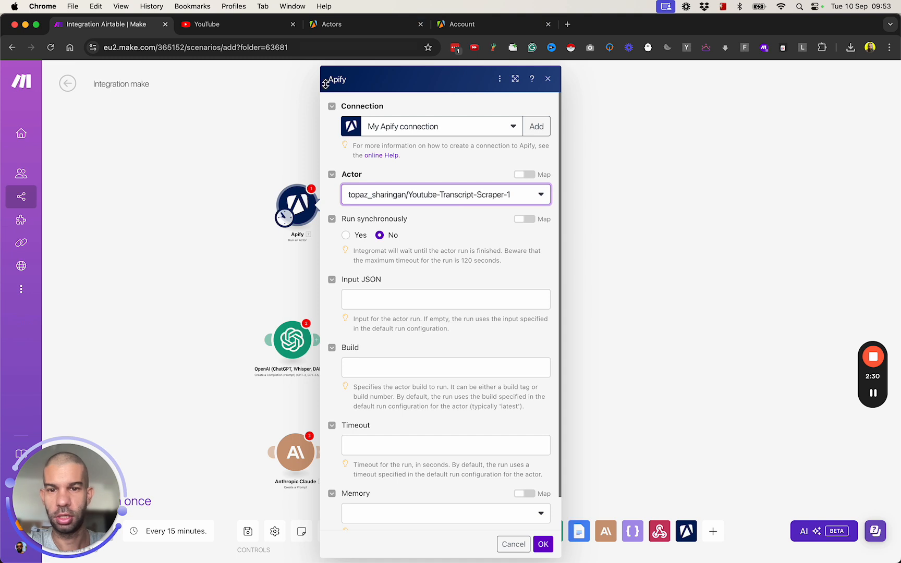
scroll(391, 288, down, 1)
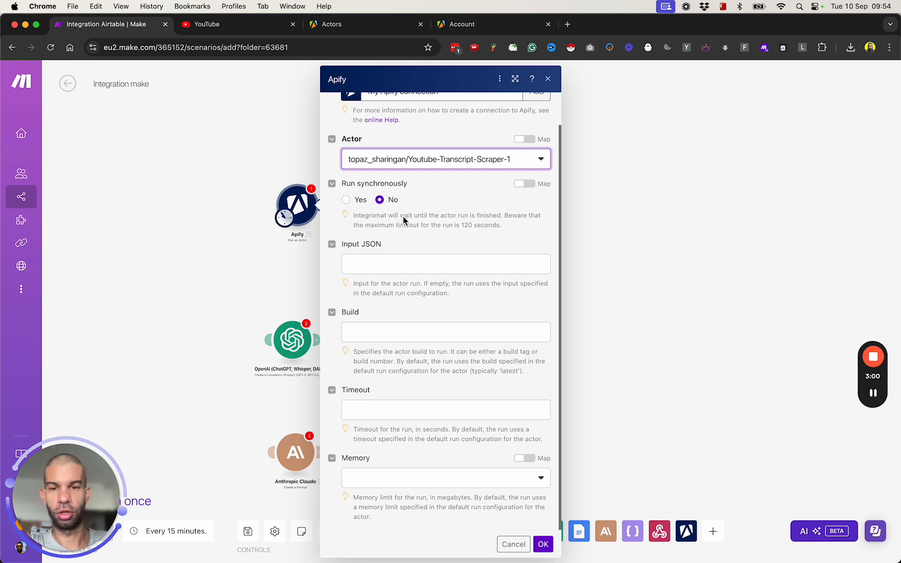
click(346, 200)
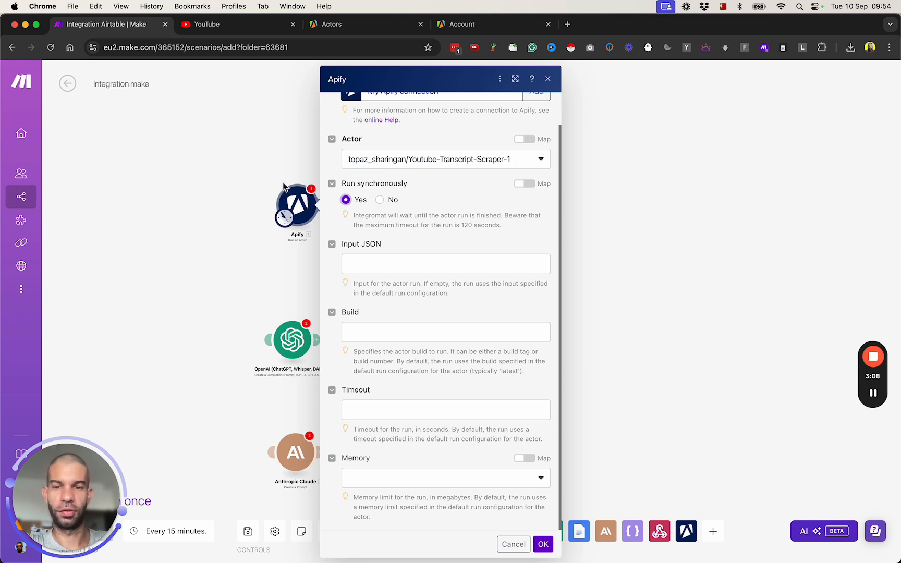
click(390, 267)
key(super+shift+v)
key(super+shift+v)
key(Return)
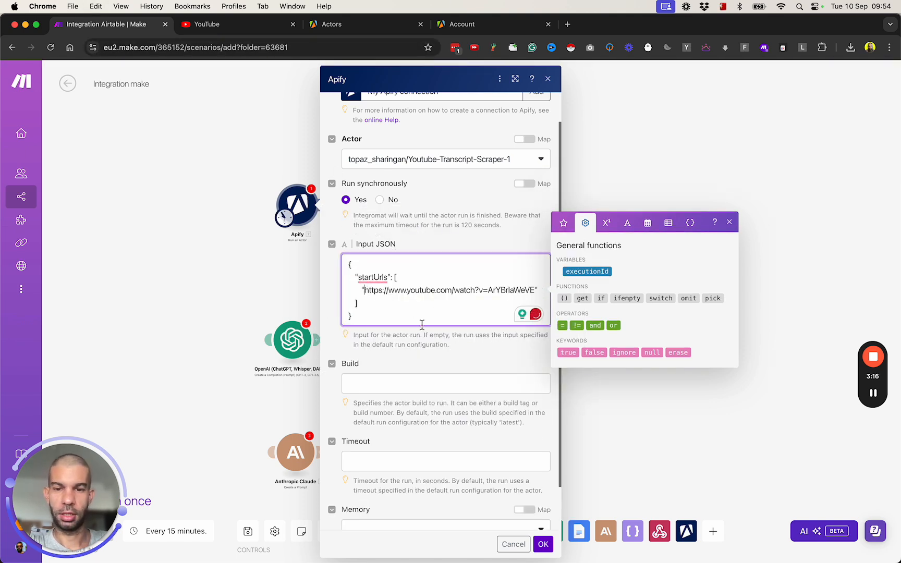
shift+click(536, 292)
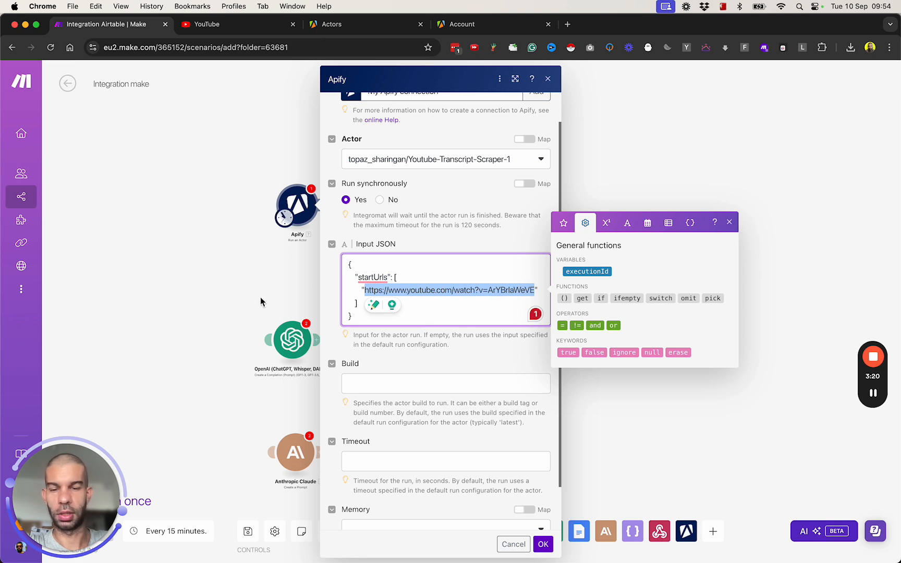
click(427, 318)
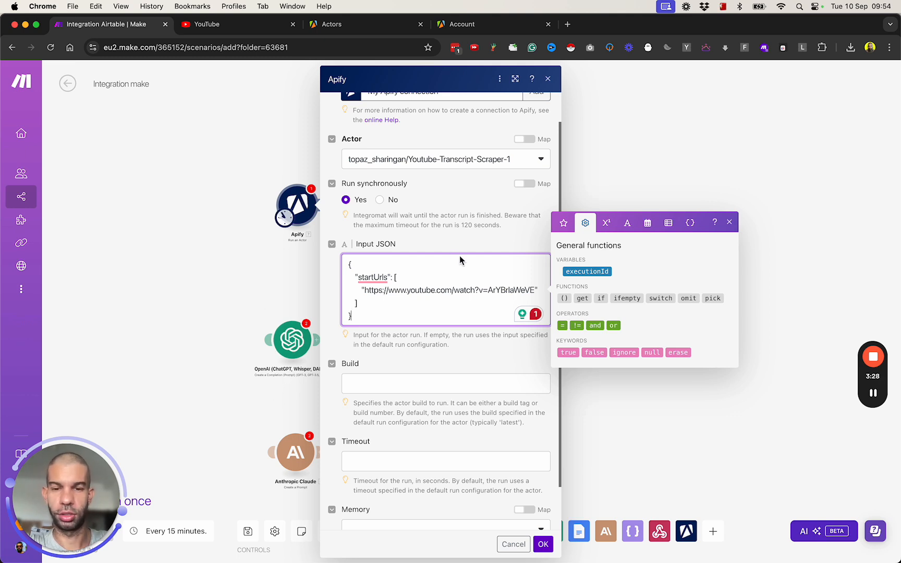
scroll(457, 371, down, 2)
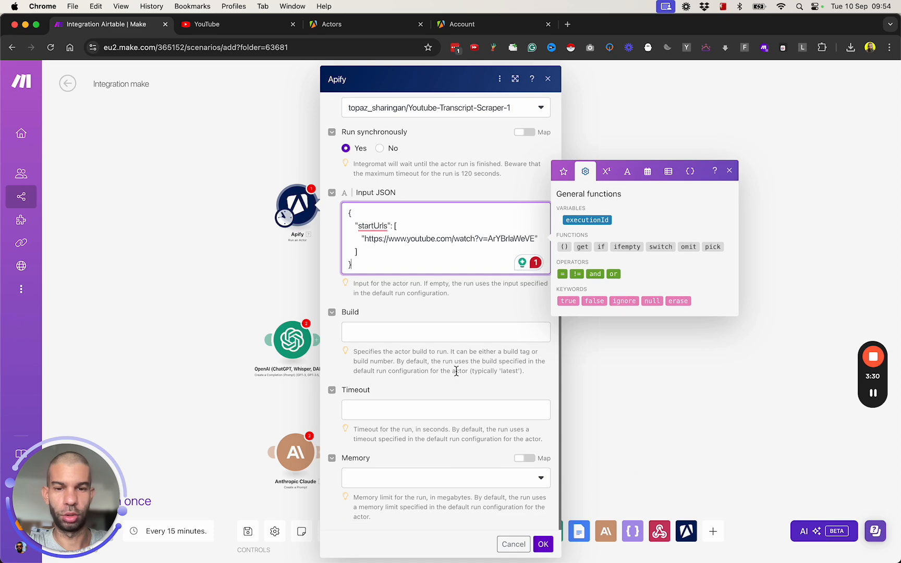
scroll(443, 360, up, 3)
scroll(429, 378, down, 2)
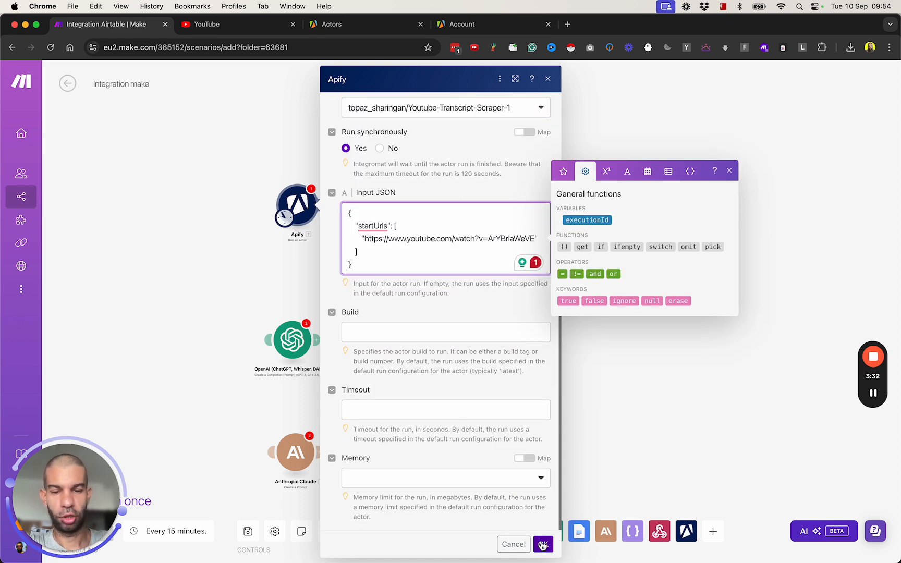
click(543, 546)
- Run only the Apify module, then reload Apify's Actors page to see the new run
right_click(297, 208)
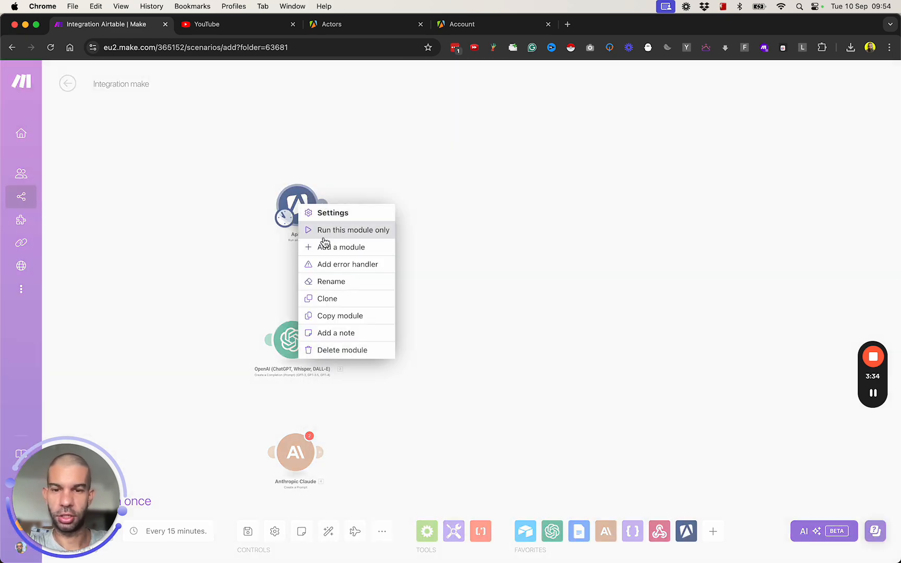
click(323, 231)
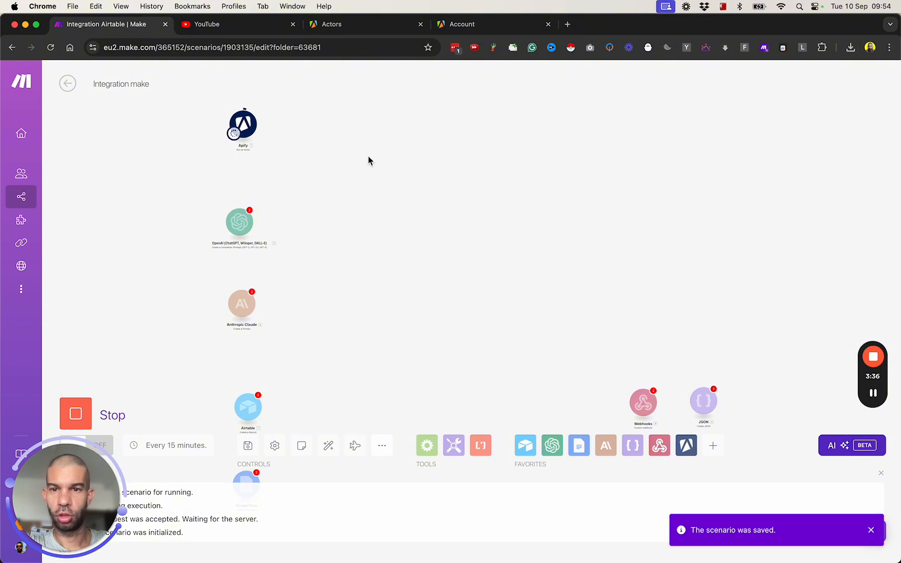
click(355, 26)
drag(81, 479, 82, 302)
click(159, 451)
key(super+r)
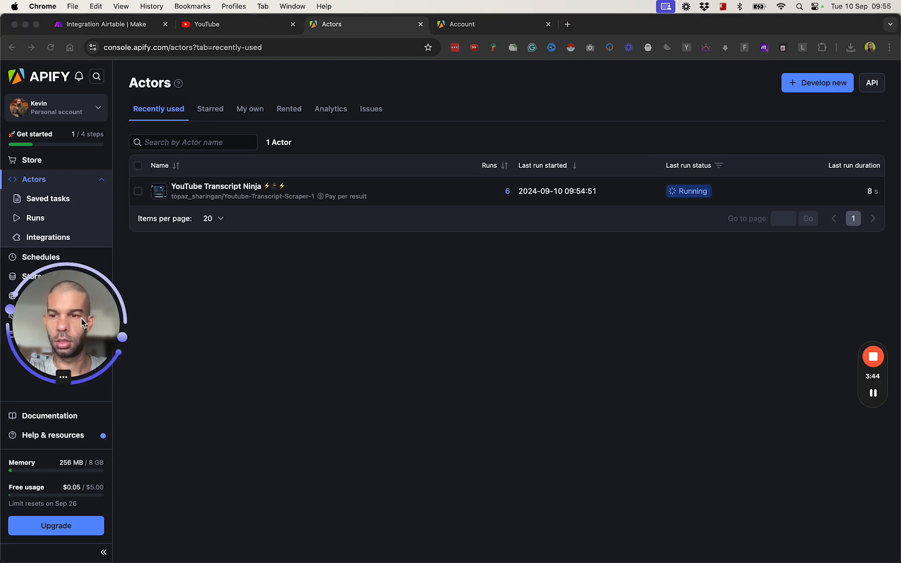
- Check Apify's Runs page showing the newest transcript run still in progress
click(52, 219)
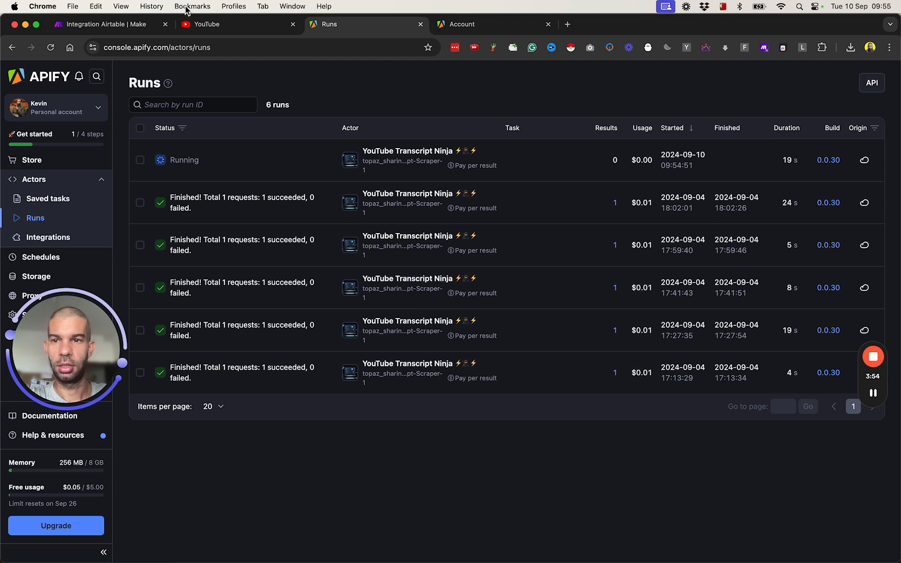
click(112, 30)
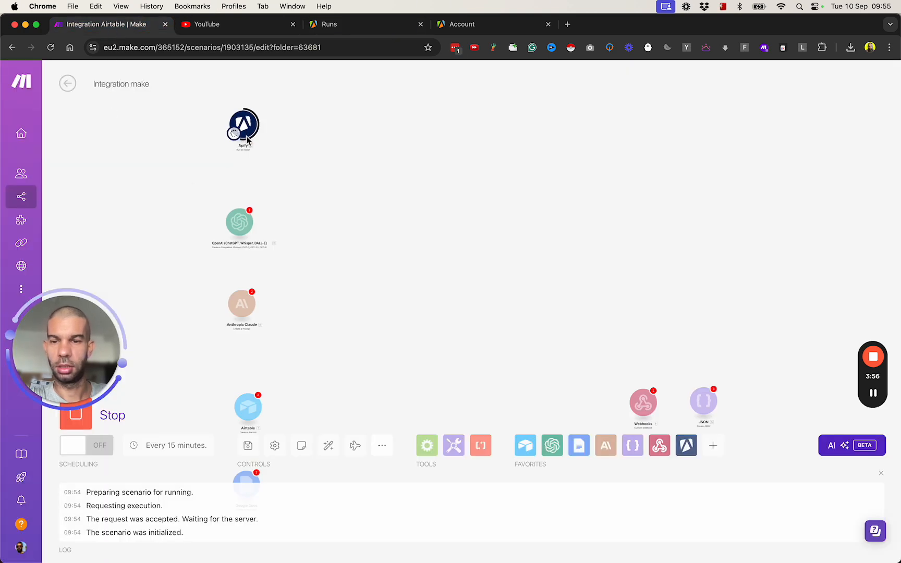
- Inspect the Apify output bundle, expanding options to confirm SUCCEEDED status and dataset ID
scroll(290, 159, up, 2)
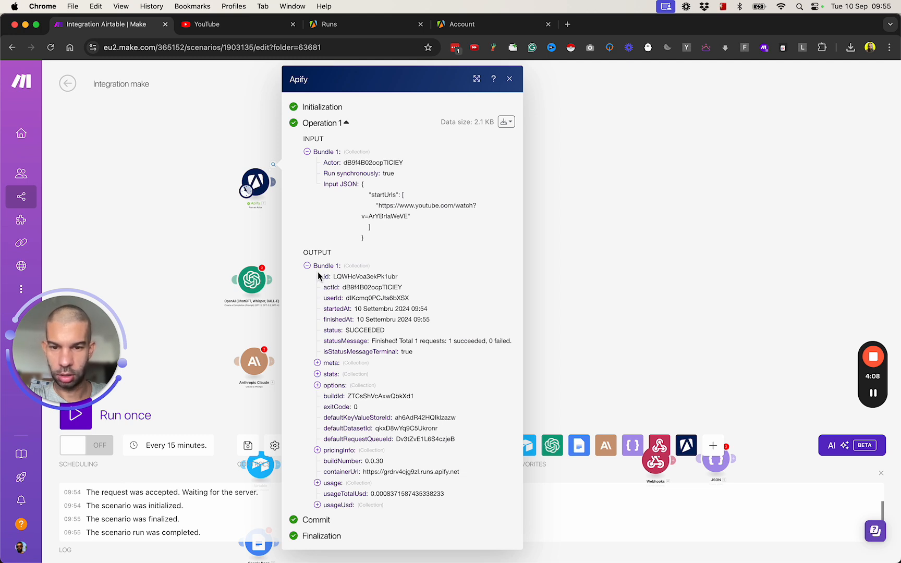
click(318, 386)
scroll(323, 400, down, 1)
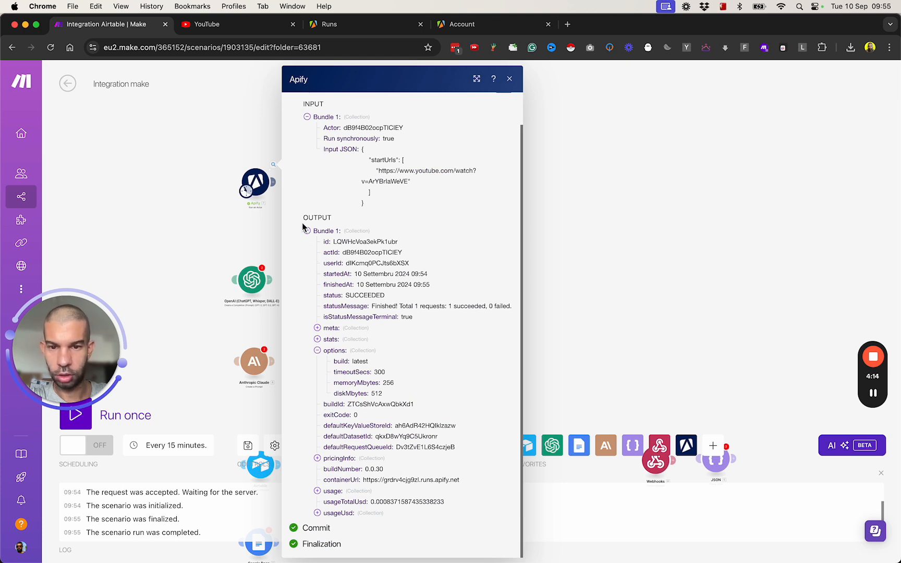
click(593, 258)
- Add an Apify Get Dataset Items module after the Run an Actor module
scroll(227, 192, up, 4)
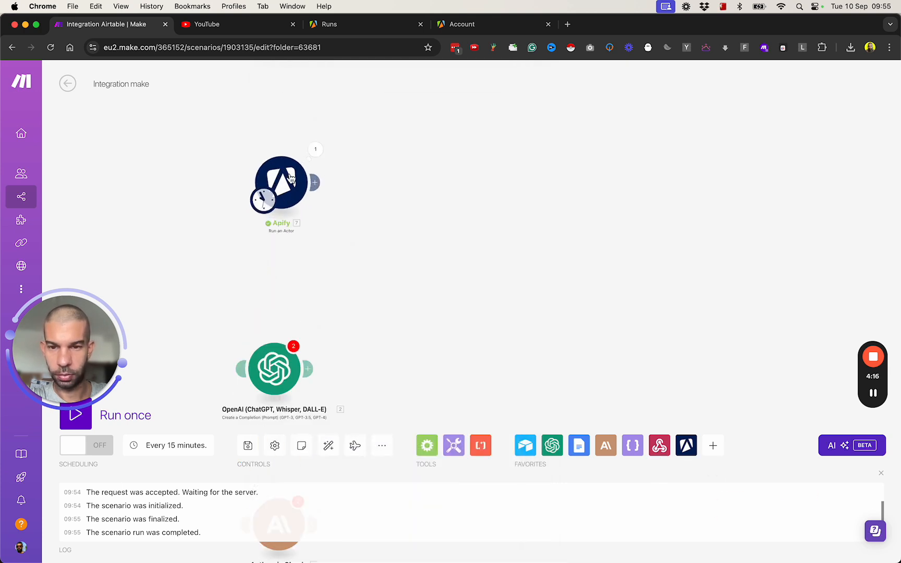
click(386, 182)
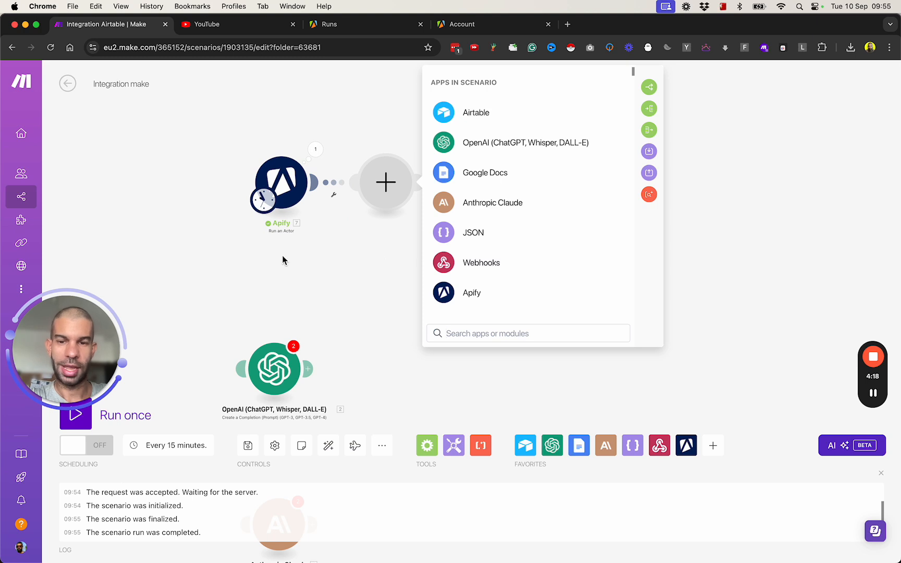
click(478, 302)
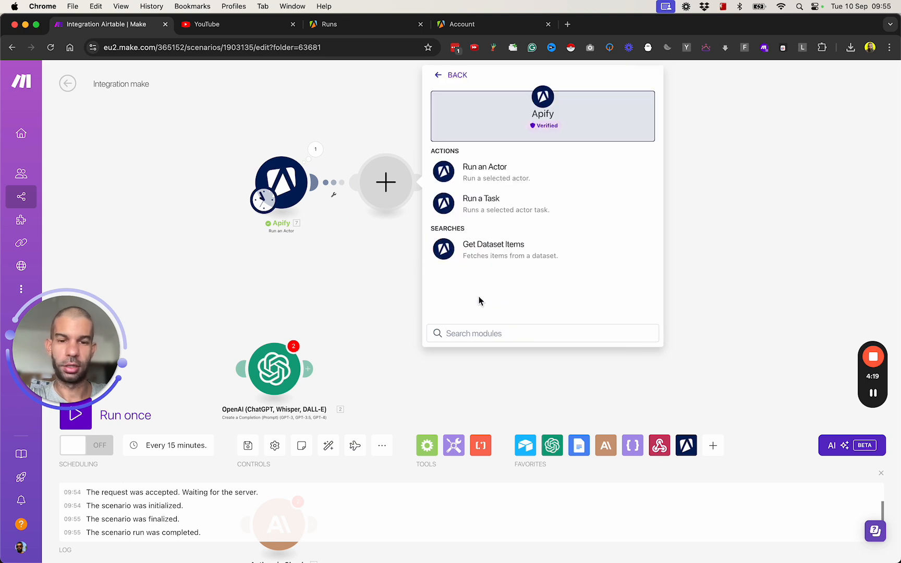
click(513, 262)
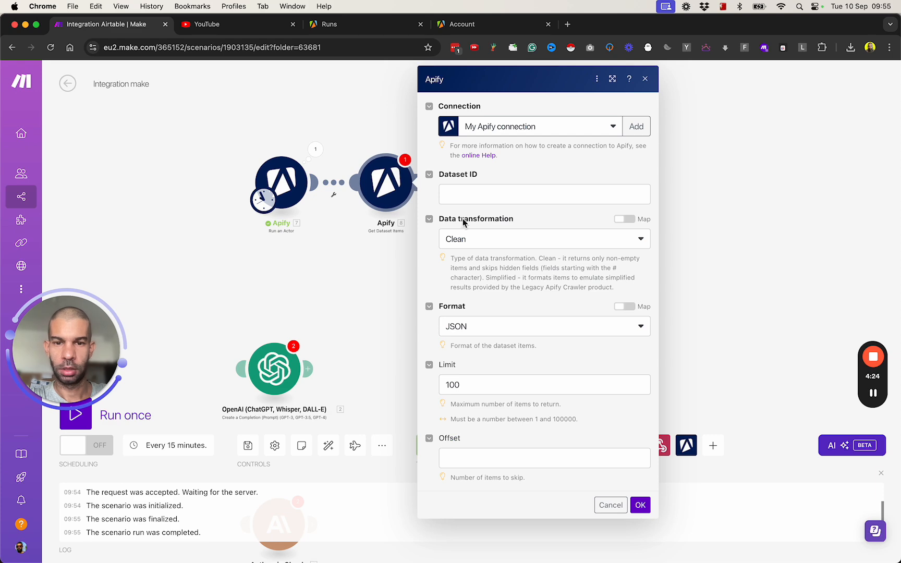
- Map the actor run's defaultDatasetId into Dataset ID and confirm the module settings
click(457, 189)
click(726, 106)
text(data)
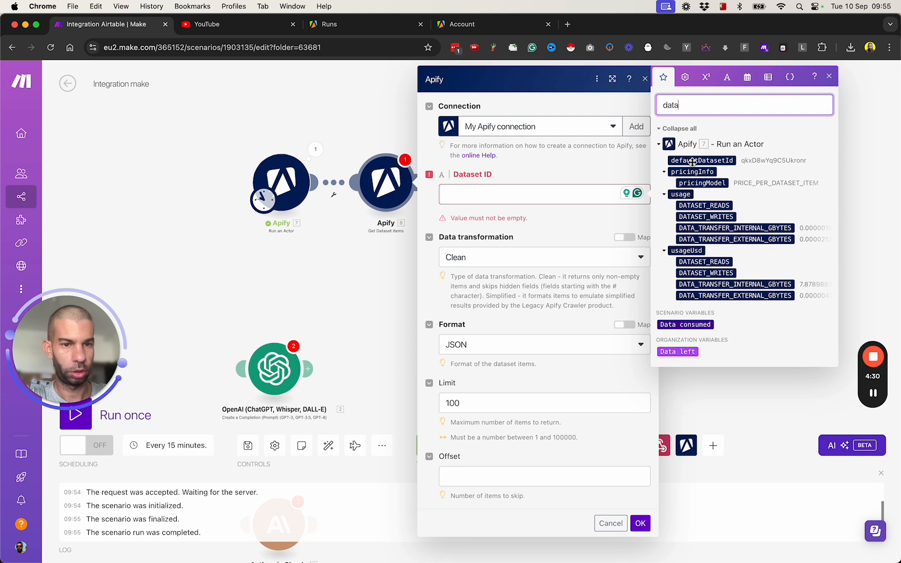
drag(694, 160, 540, 187)
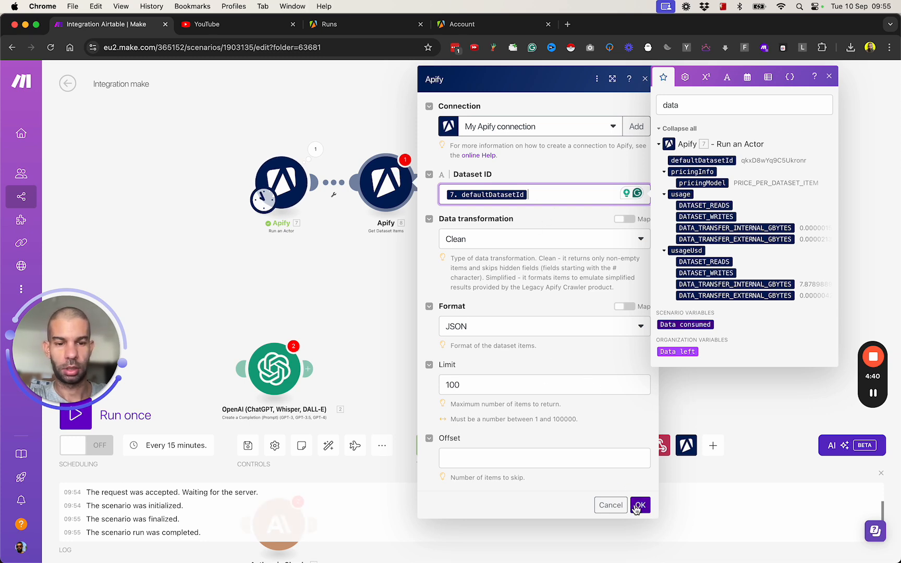
click(640, 505)
click(319, 156)
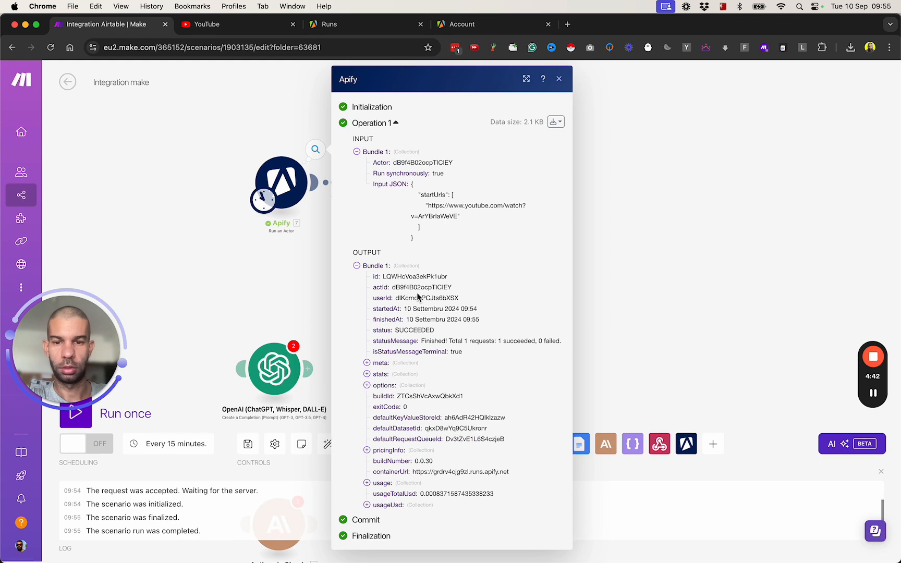
- Copy the actual defaultDatasetId value from the actor run's output
key(super+f)
text(default)
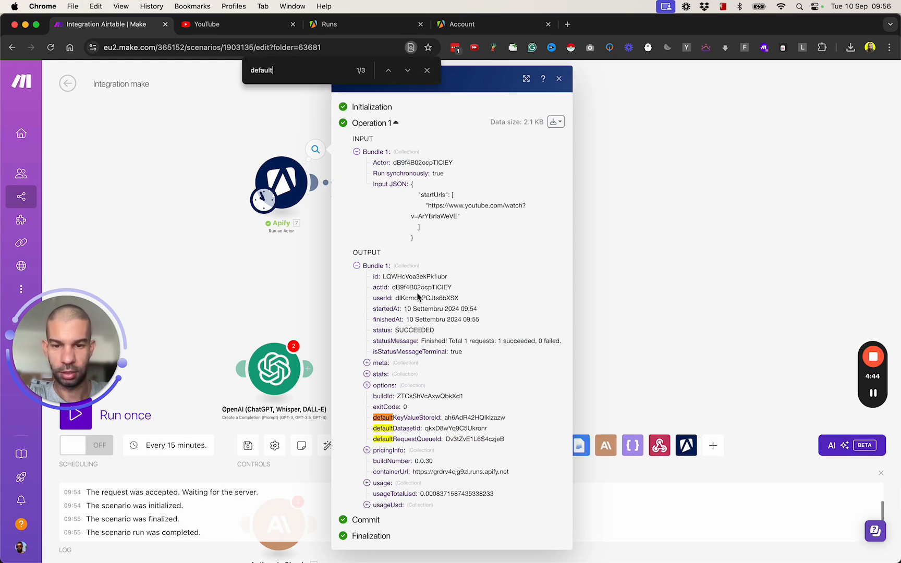
double_click(467, 428)
click(362, 221)
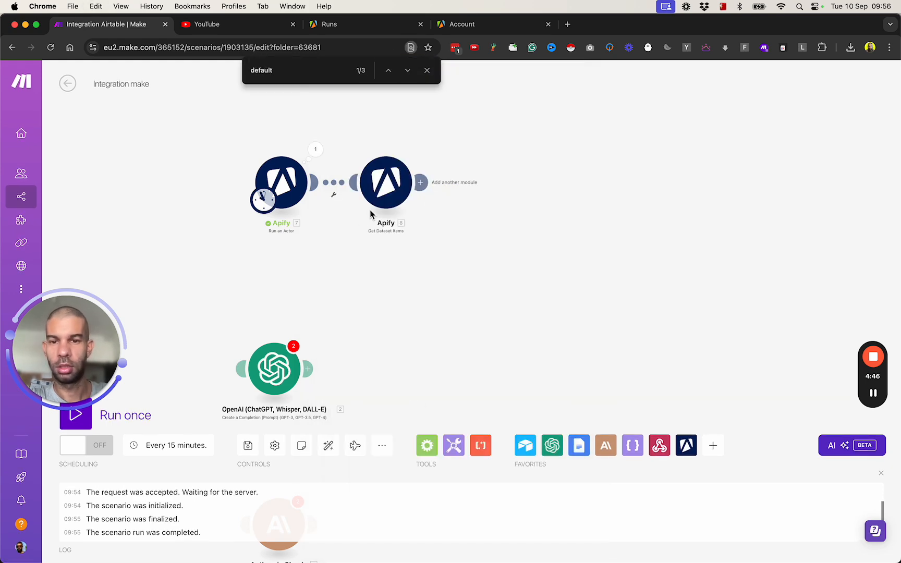
- Replace the mapped Dataset ID with the pasted ID, then run Get Dataset Items alone
click(386, 182)
click(548, 190)
key(BackSpace)
text(qkxD8wYq9C5Ukronr)
click(641, 506)
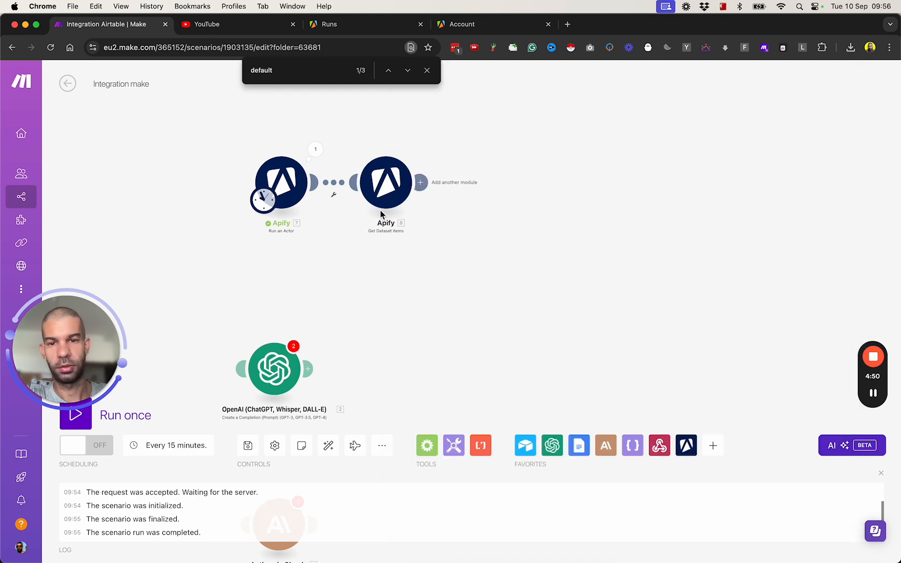
right_click(385, 172)
click(420, 195)
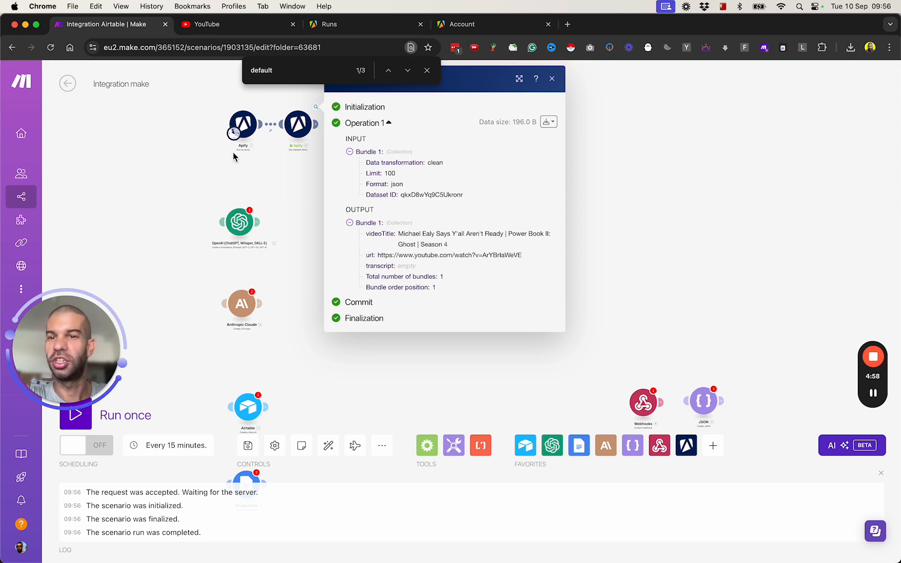
- Open the Power Book II: Ghost video on YouTube and mute it
click(225, 24)
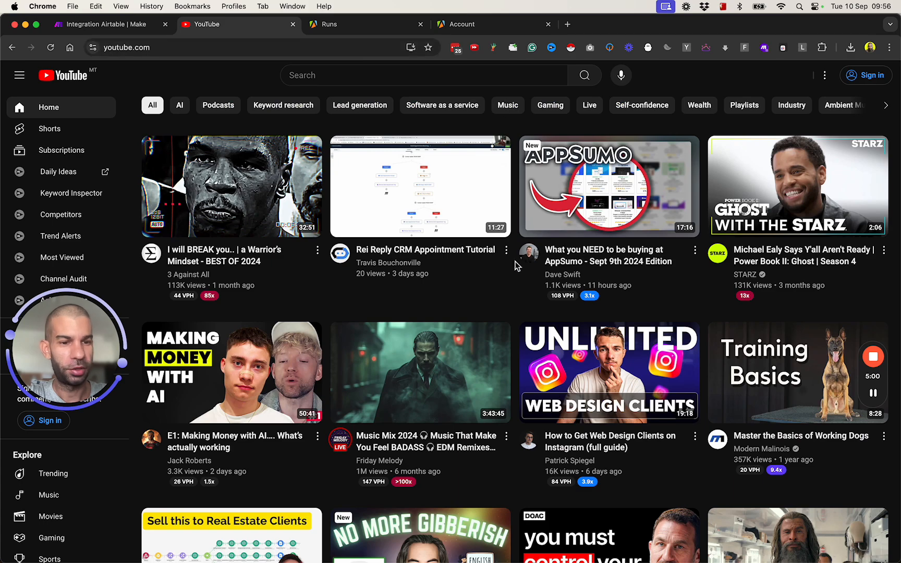
scroll(590, 387, down, 3)
scroll(589, 387, up, 2)
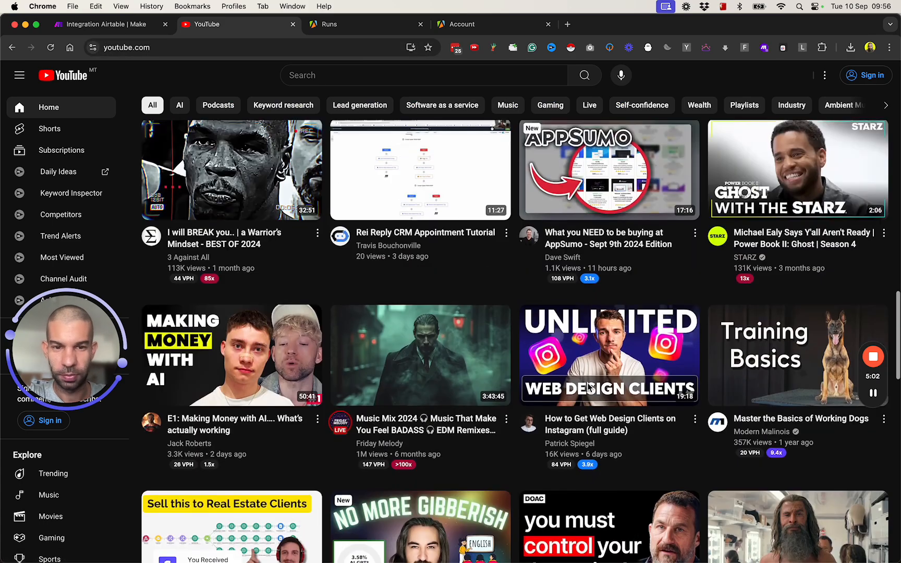
scroll(324, 323, down, 3)
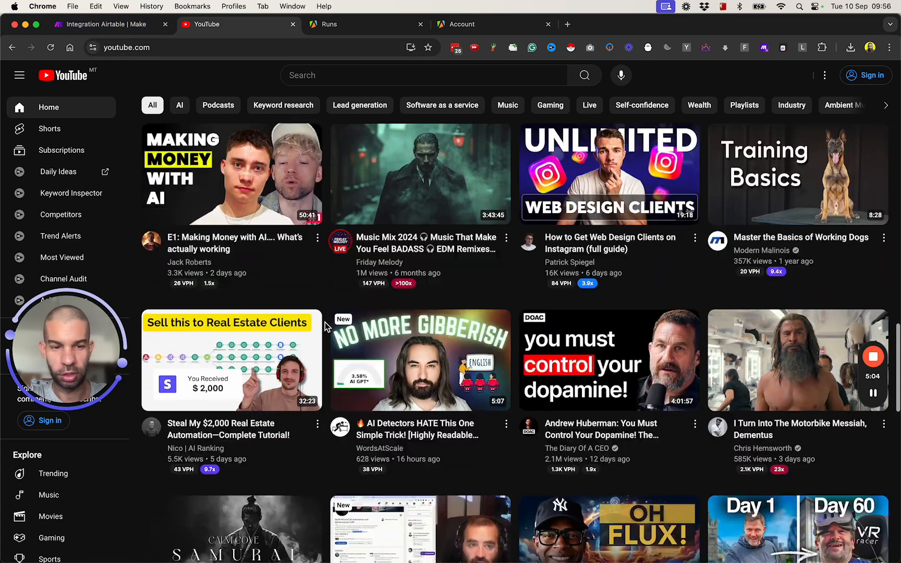
scroll(807, 254, up, 5)
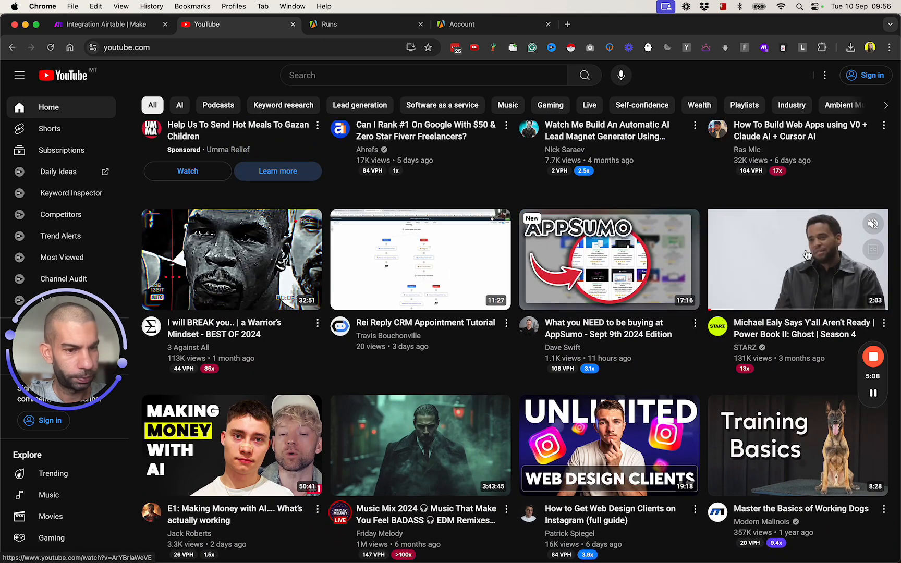
super+click(775, 273)
click(371, 24)
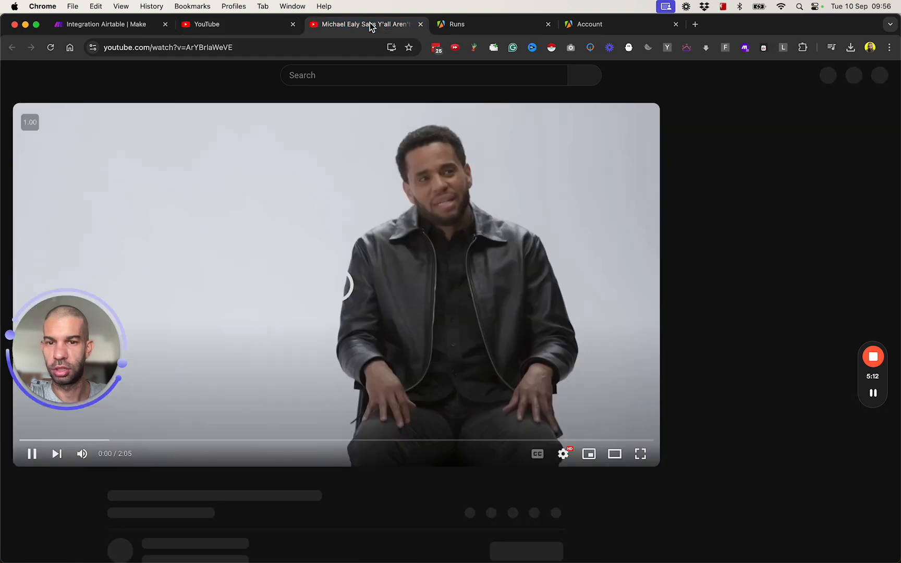
click(82, 454)
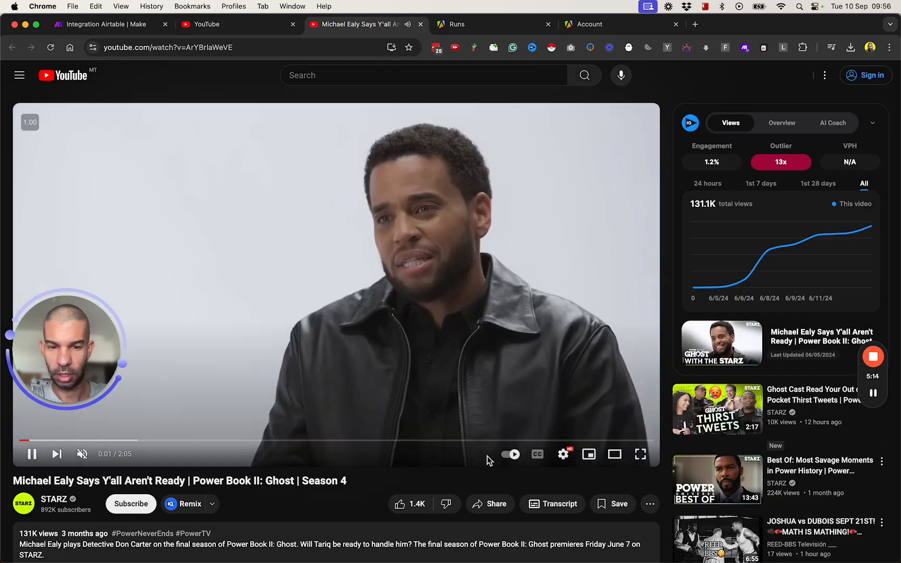
- Expand the video description, browse the comments, then return to the YouTube home feed
scroll(522, 481, down, 3)
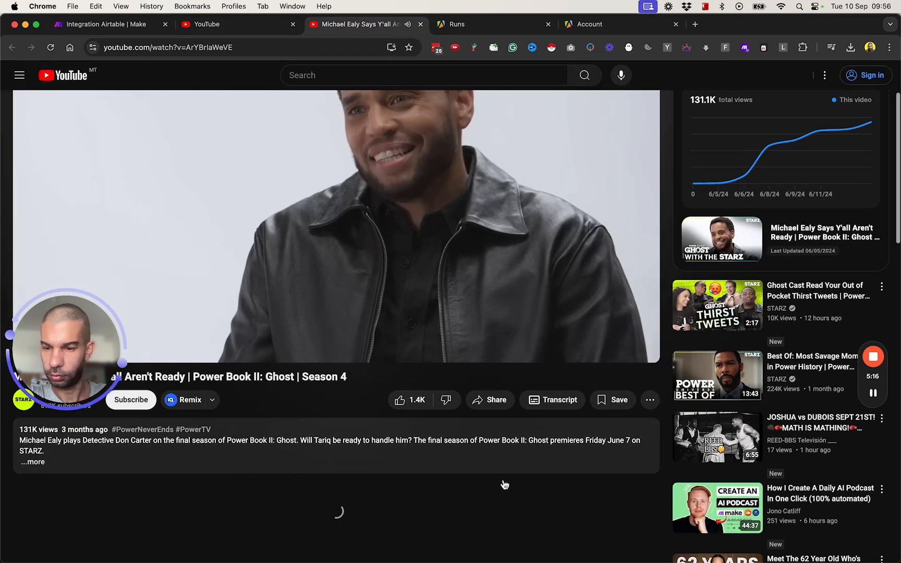
click(180, 456)
scroll(181, 456, down, 6)
scroll(182, 461, down, 2)
scroll(100, 480, up, 3)
scroll(100, 480, down, 5)
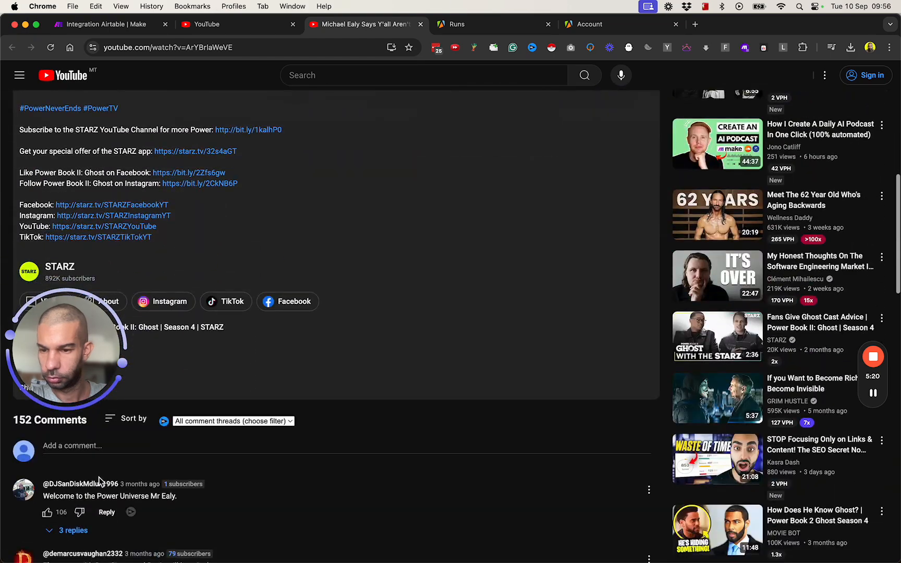
scroll(298, 231, up, 6)
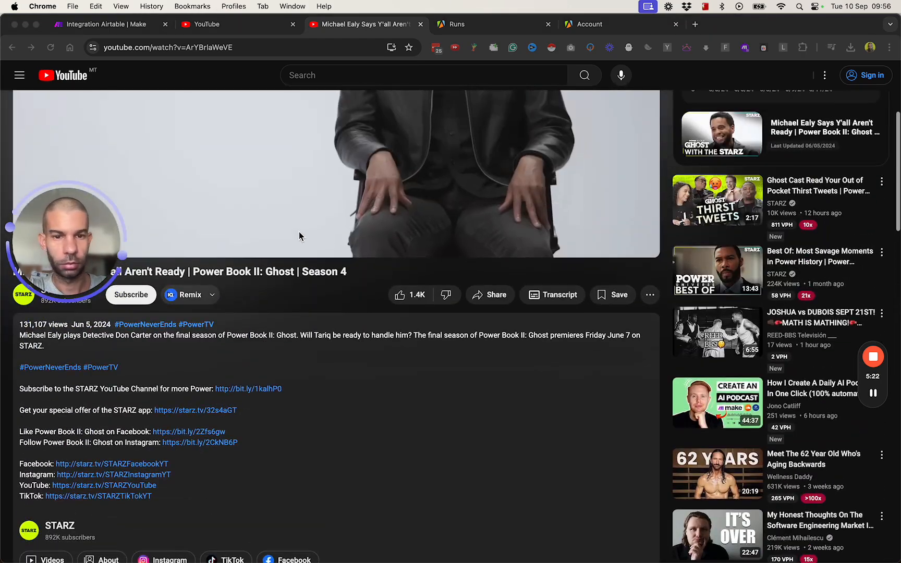
click(574, 268)
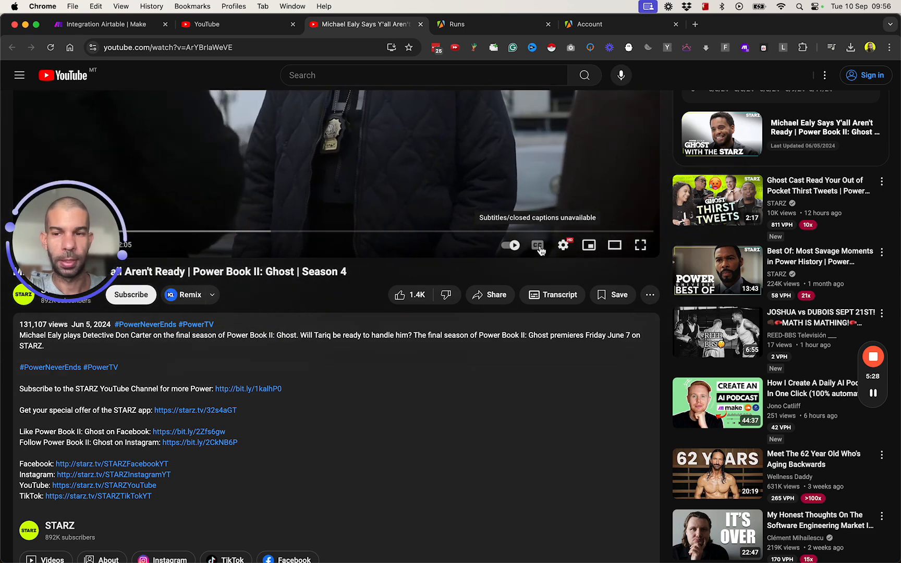
scroll(541, 251, up, 5)
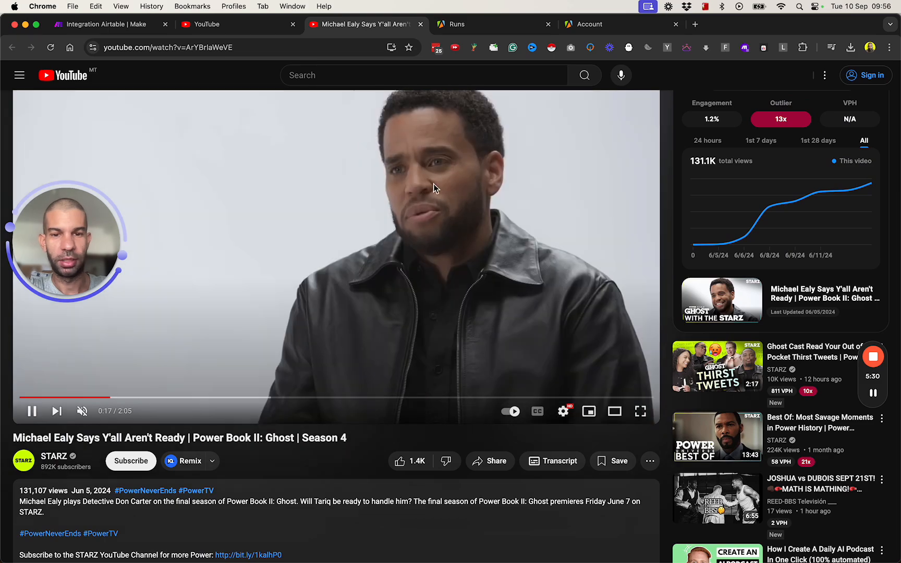
click(236, 29)
scroll(553, 349, down, 8)
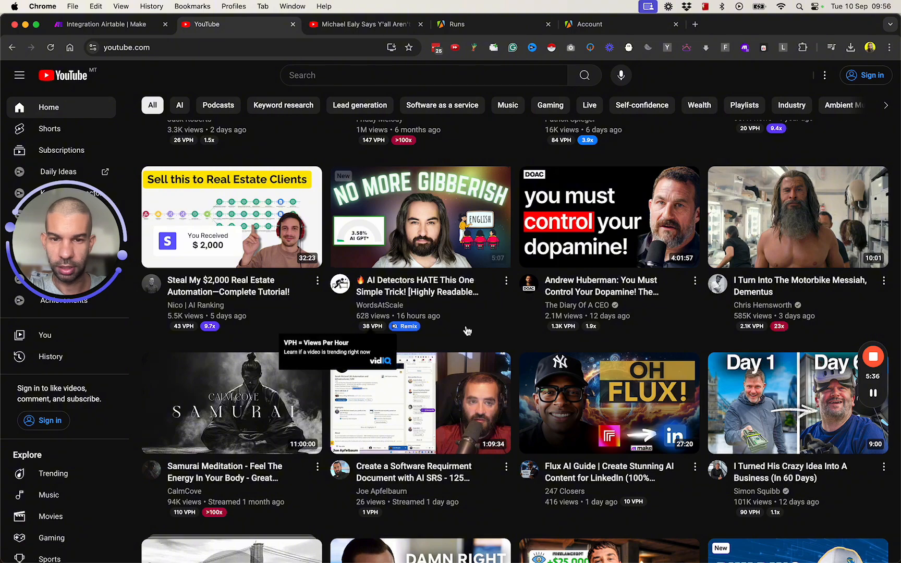
- Search YouTube for 'dog training'
scroll(454, 332, down, 5)
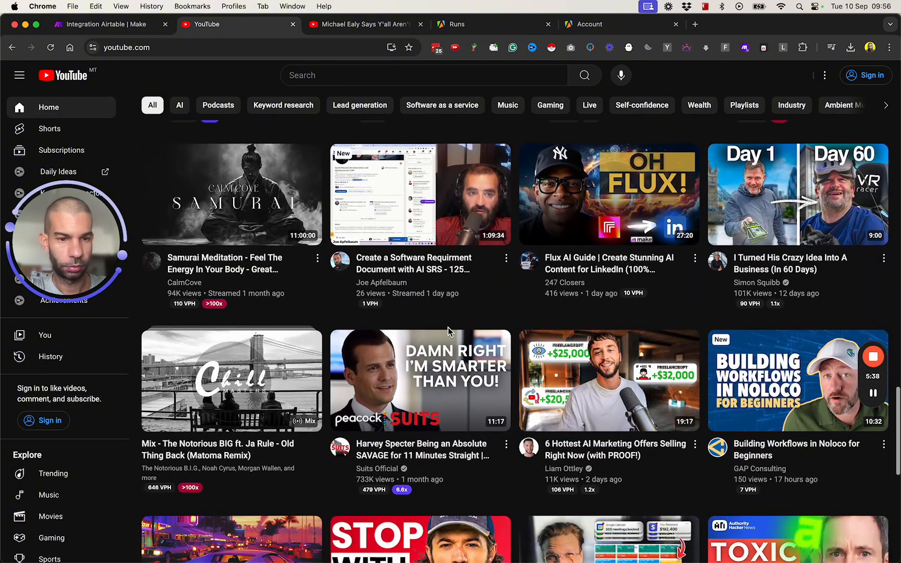
scroll(274, 244, down, 5)
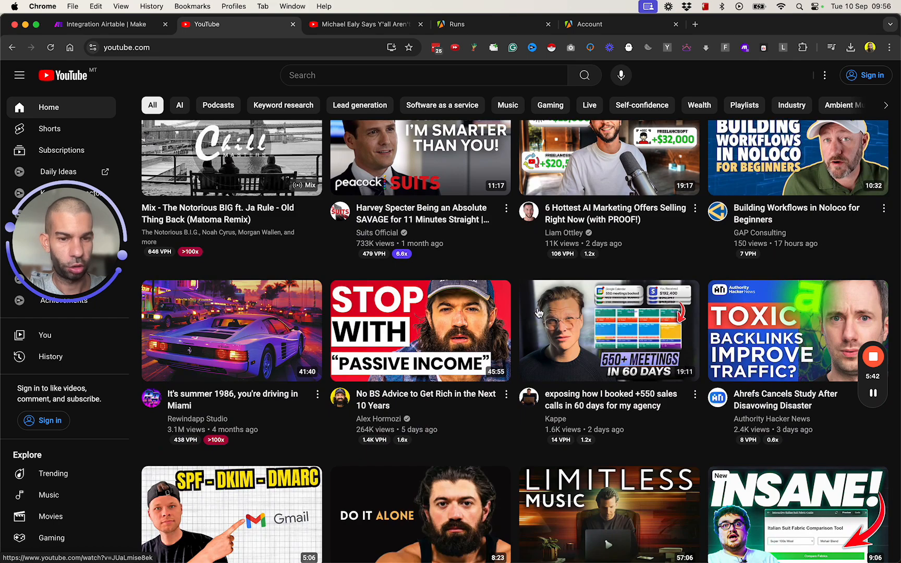
scroll(713, 195, down, 10)
click(348, 74)
text(dog training)
key(Return)
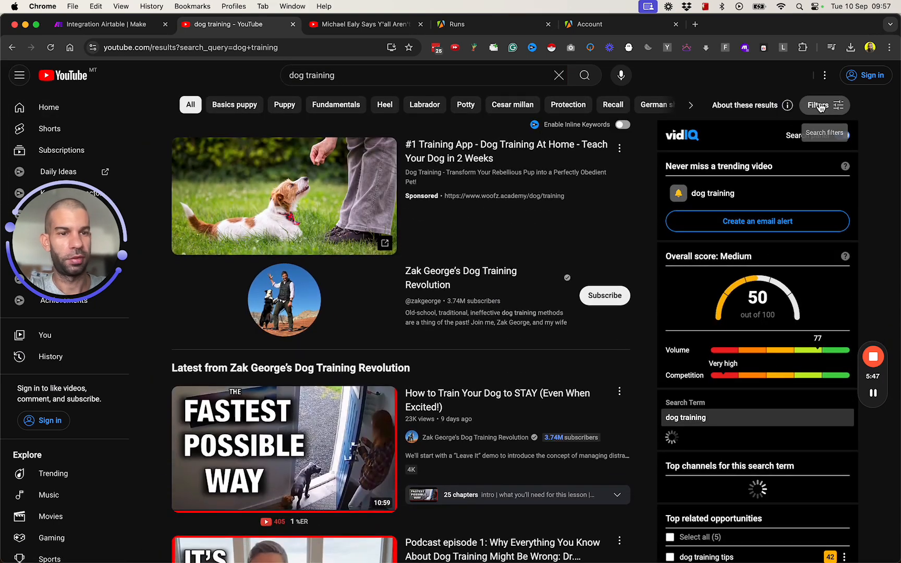
- Filter results to under 4 minutes and copy the 'Top 3 Tools I Hate Seeing' video link
click(819, 105)
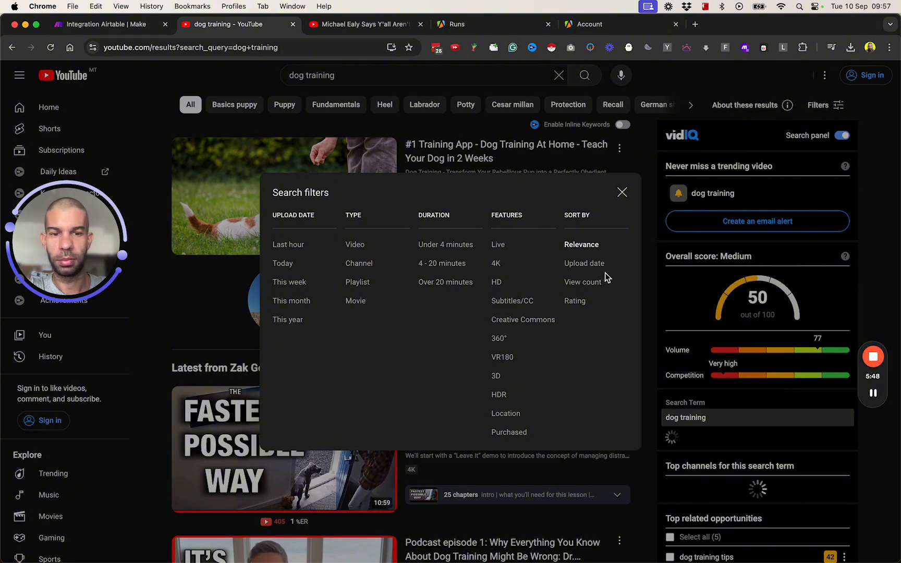
click(422, 246)
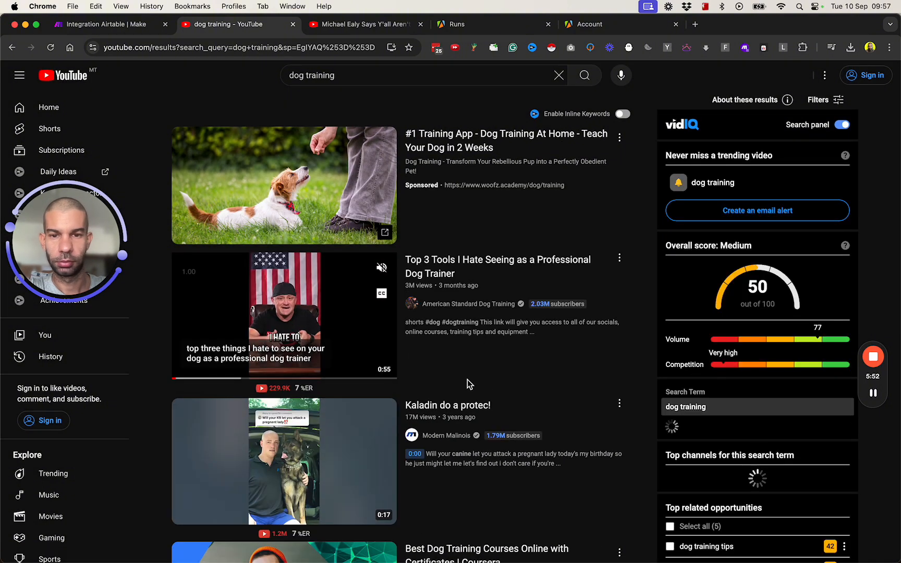
scroll(366, 315, down, 3)
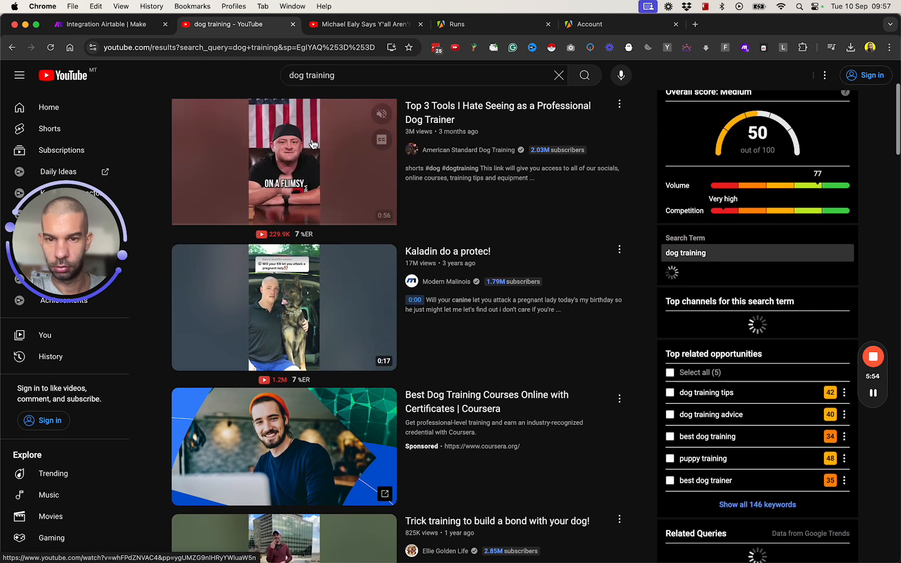
right_click(436, 110)
click(469, 165)
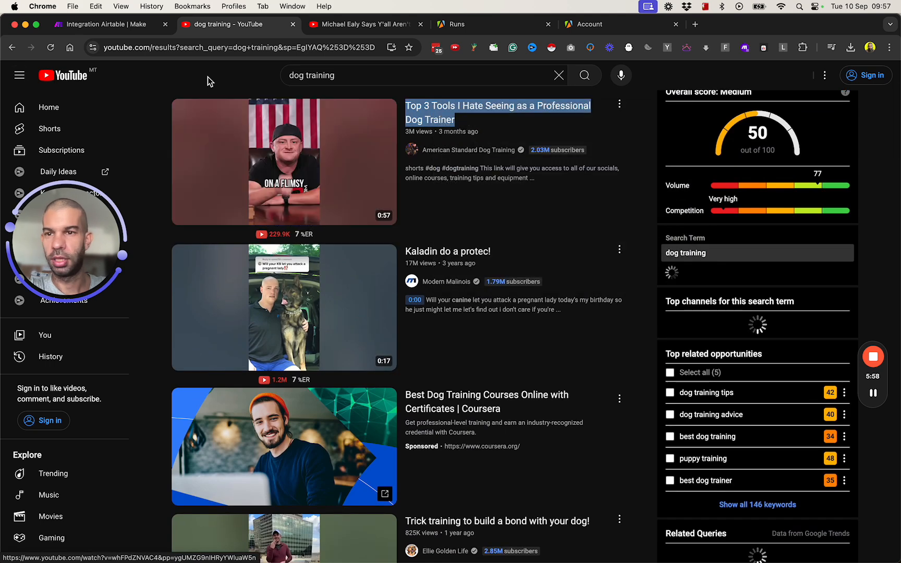
click(133, 24)
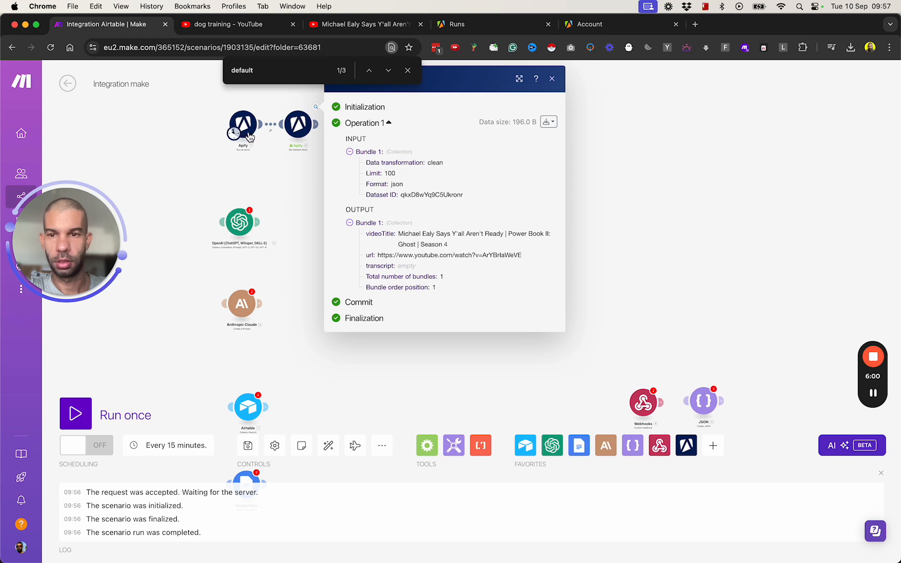
- Clear the fixed Dataset ID in Get Dataset Items and remap it to defaultDatasetId
click(275, 164)
click(307, 127)
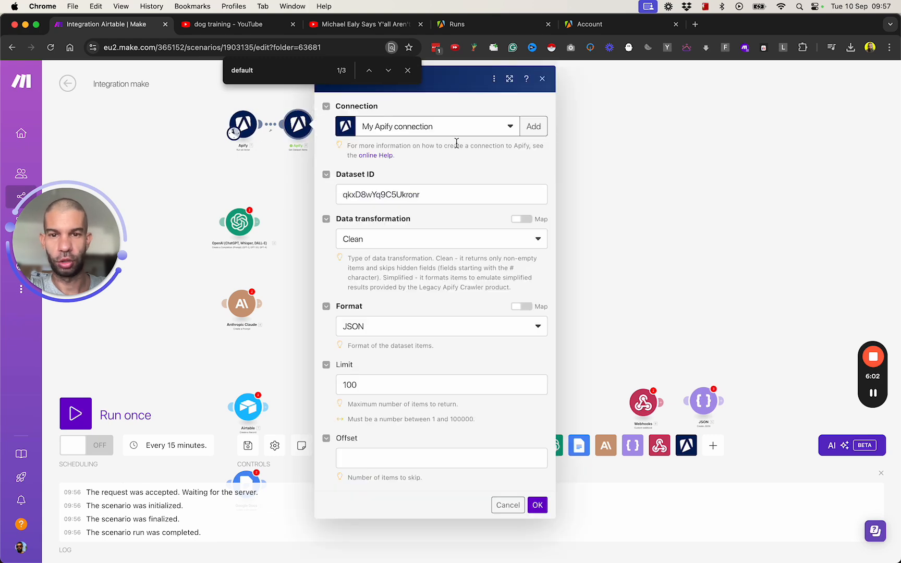
triple_click(443, 195)
key(BackSpace)
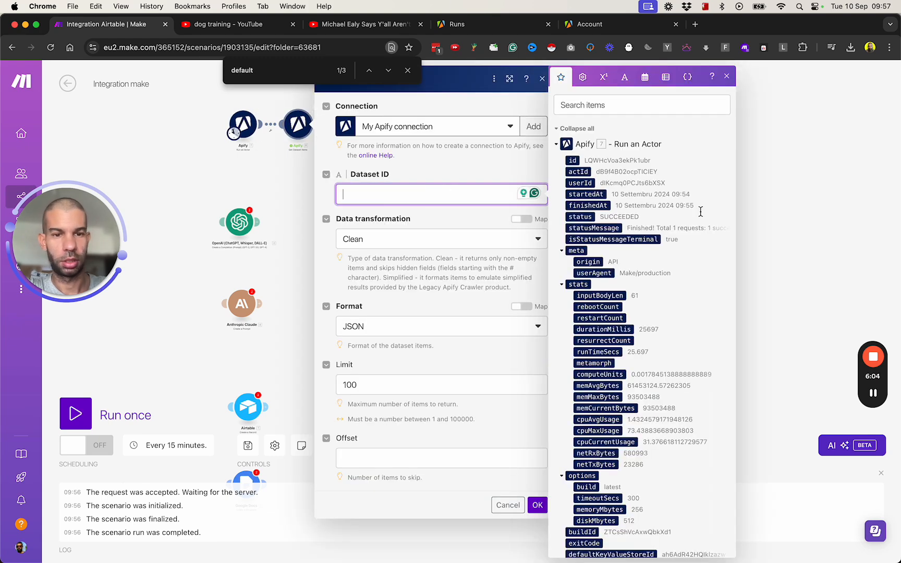
click(619, 99)
text(data)
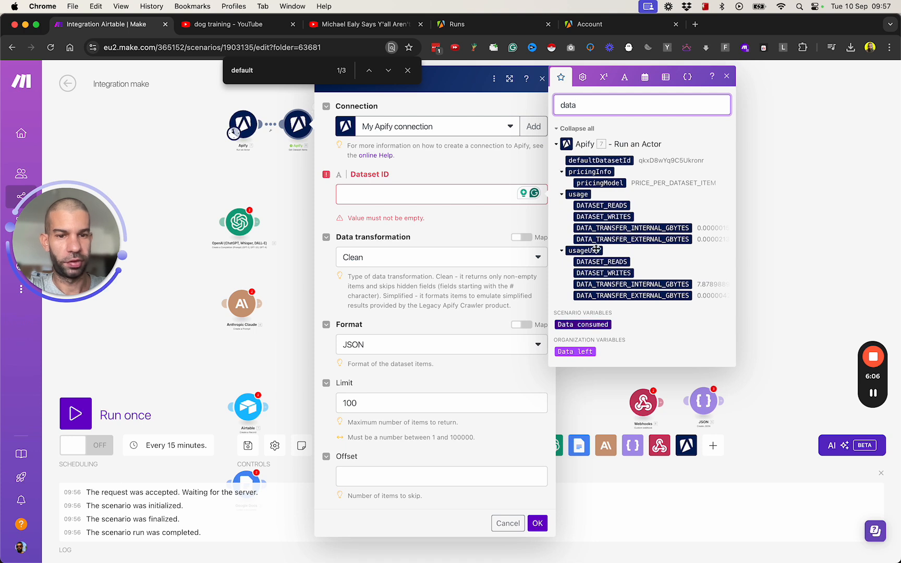
click(449, 194)
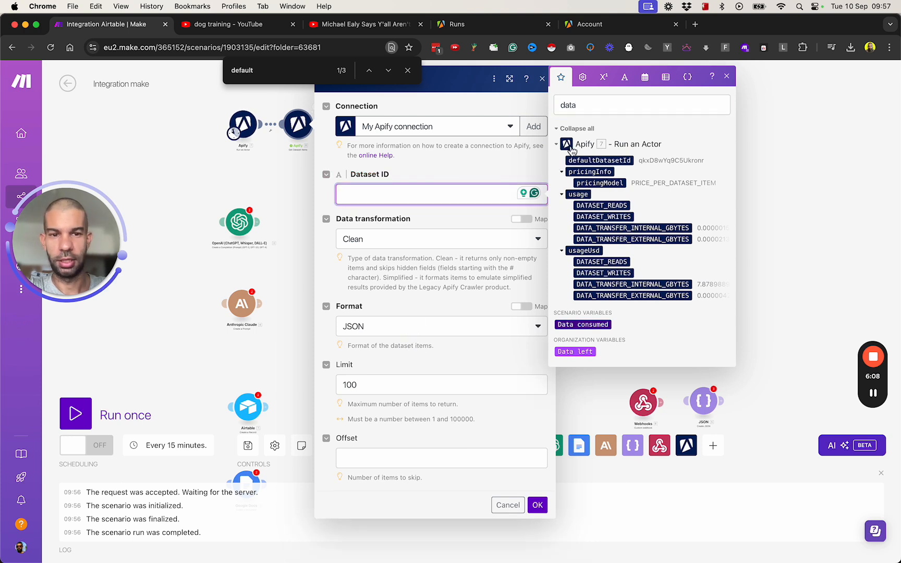
click(599, 161)
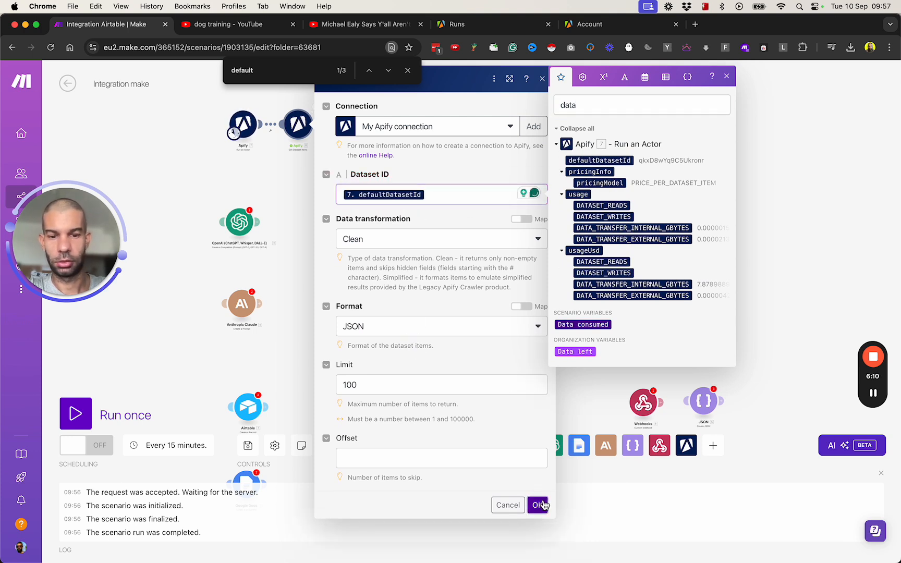
click(537, 505)
click(243, 124)
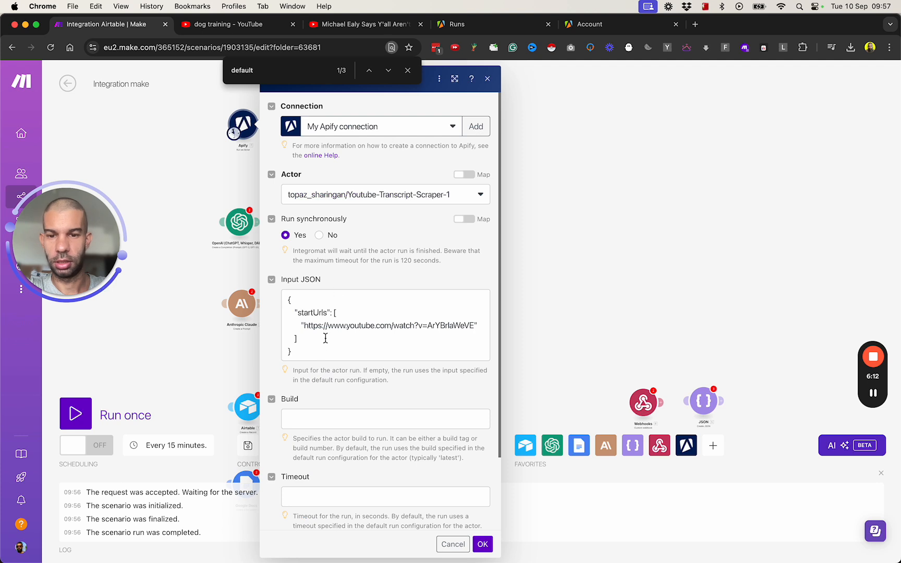
- Replace the Input JSON startUrls with the dog-trainer video URL, trimming extra parameters, and test it
click(307, 326)
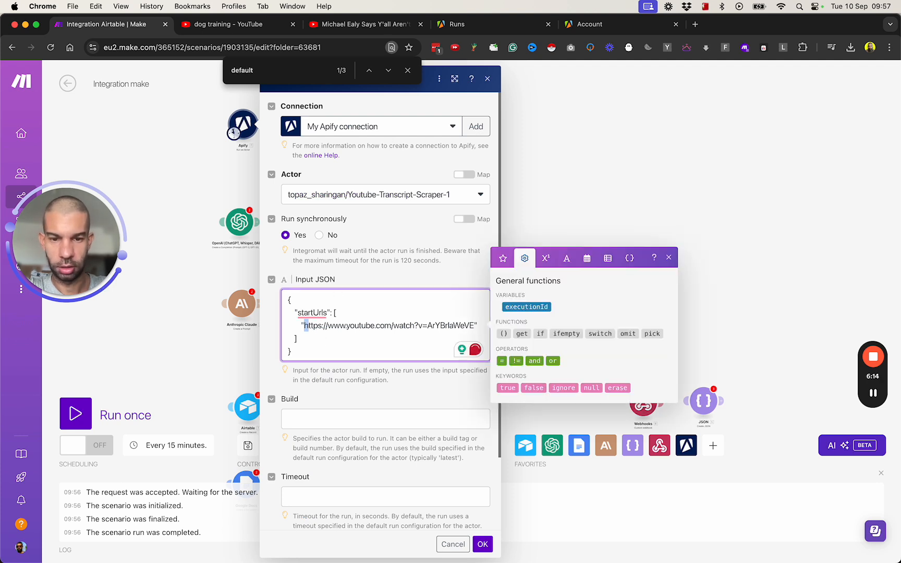
drag(305, 325, 477, 325)
key(super+v)
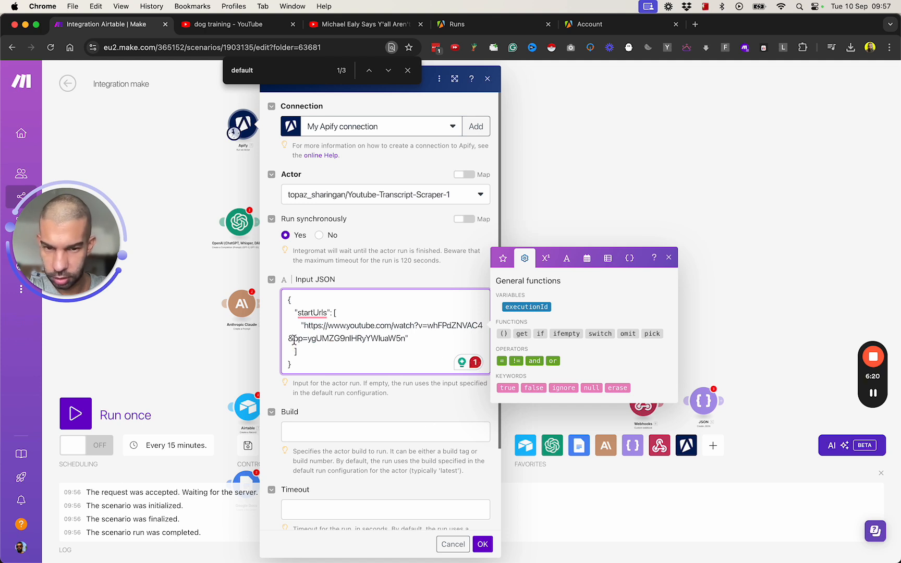
drag(293, 339, 406, 339)
key(BackSpace)
key(BackSpace)
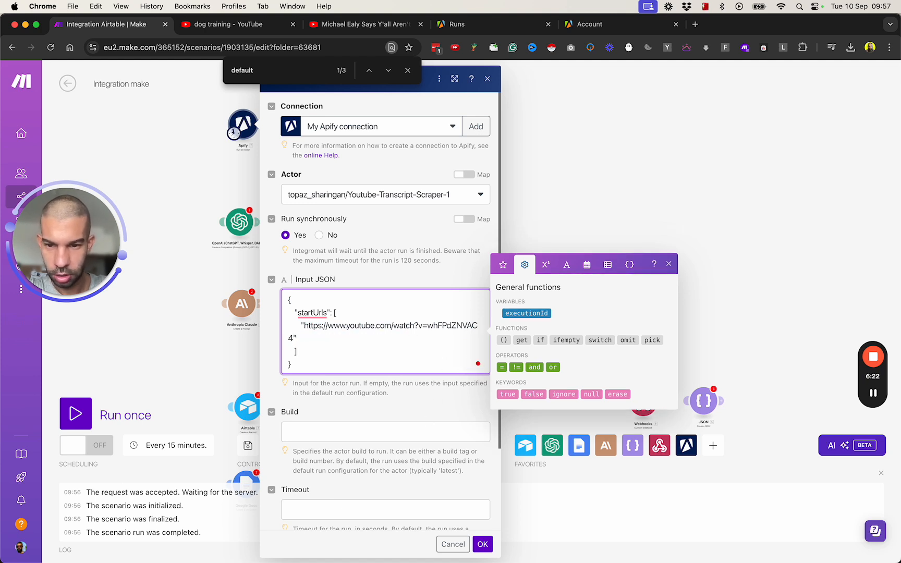
key(shift+Up)
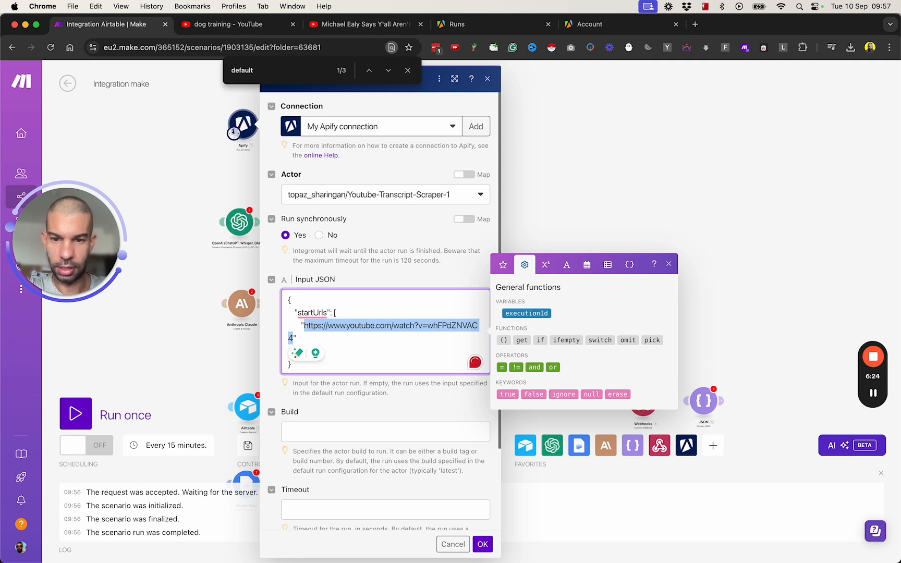
key(super+c)
key(super+t)
key(super+v)
key(Return)
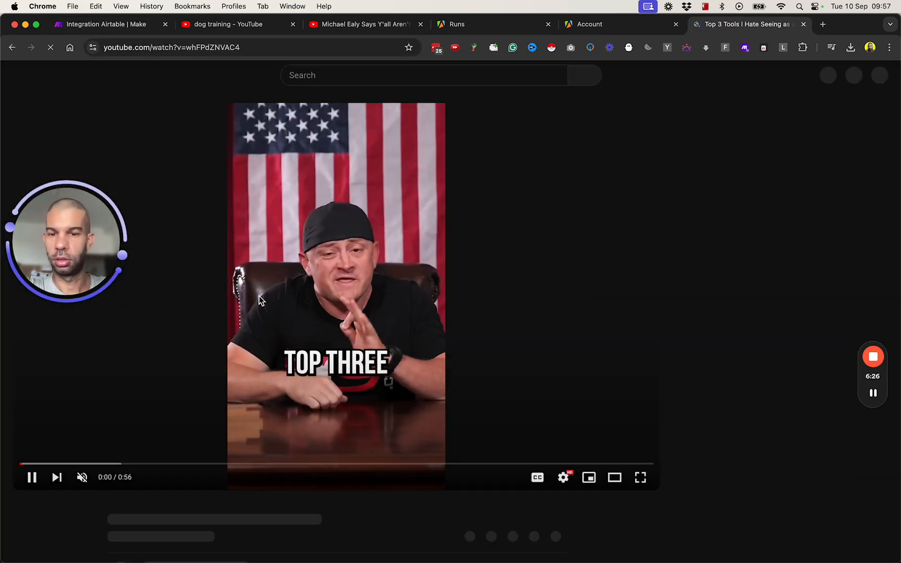
key(super+w)
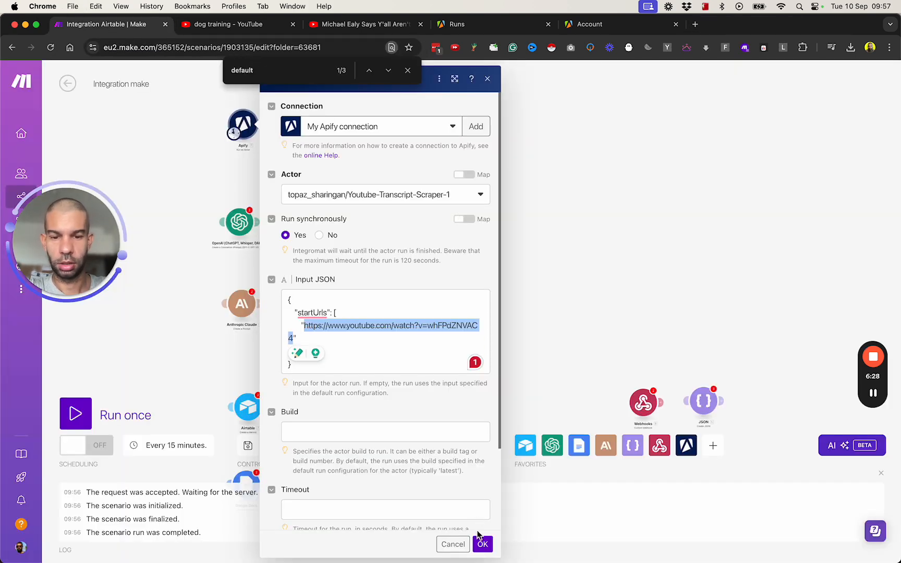
- Save Run an Actor, run the scenario once, and view the Apify runs list
click(482, 544)
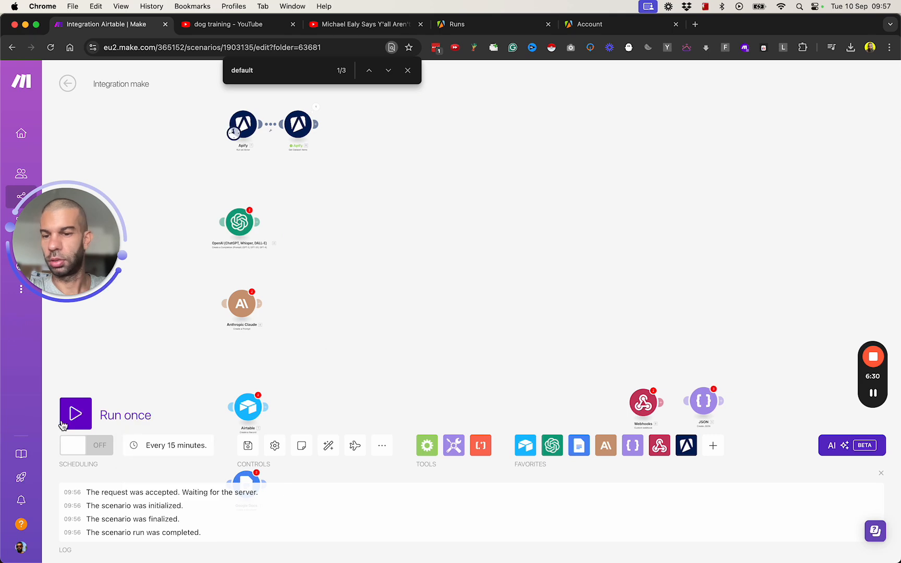
click(76, 414)
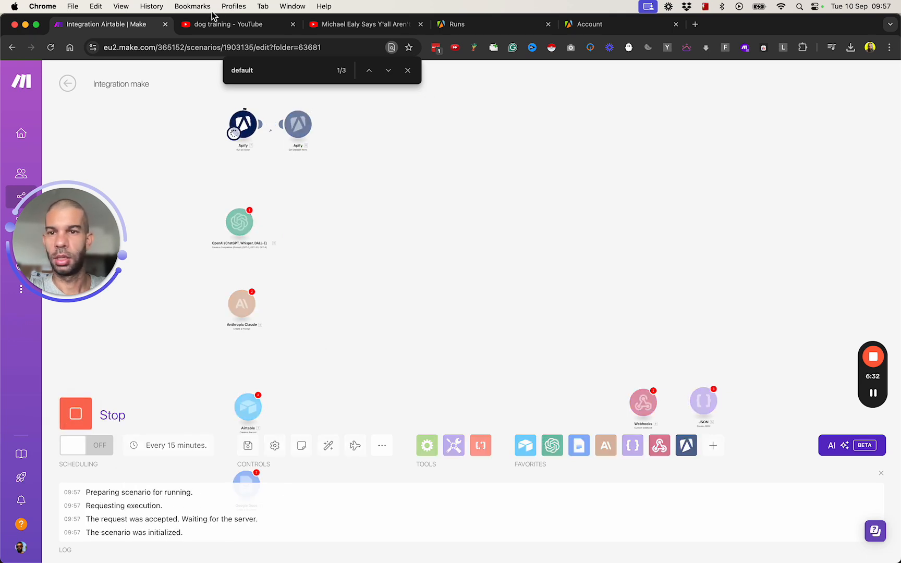
click(483, 23)
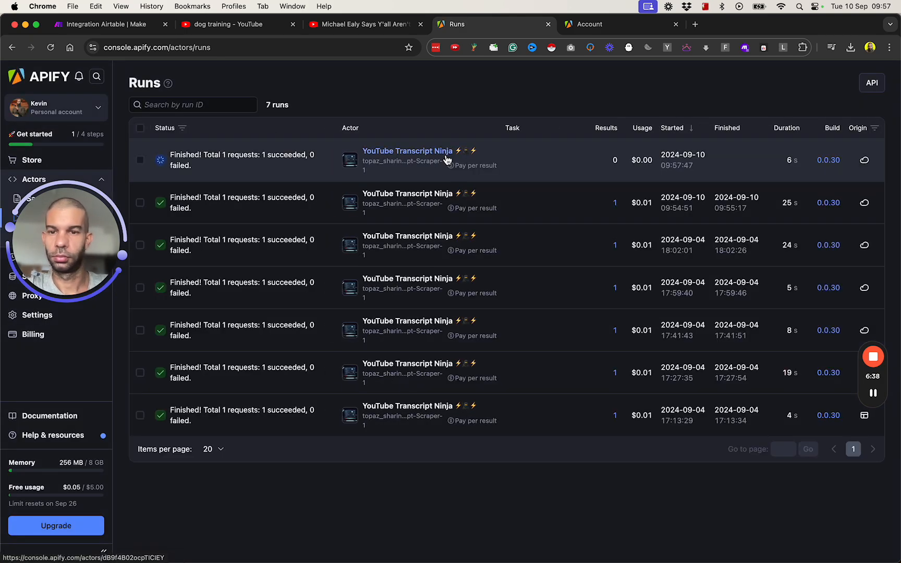
- Inspect Get Dataset Items output to review the full dog-trainer video transcript
click(137, 30)
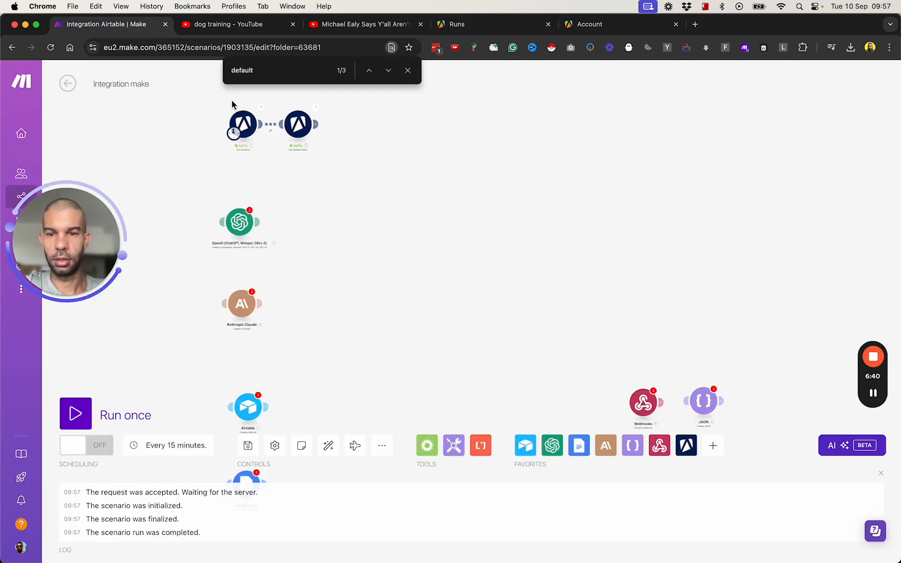
click(316, 111)
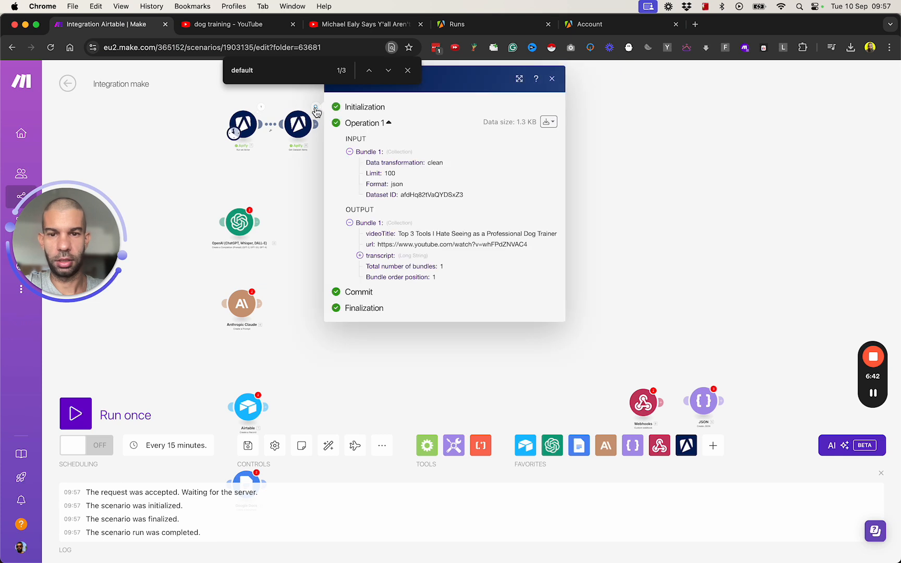
click(365, 257)
drag(375, 267, 467, 449)
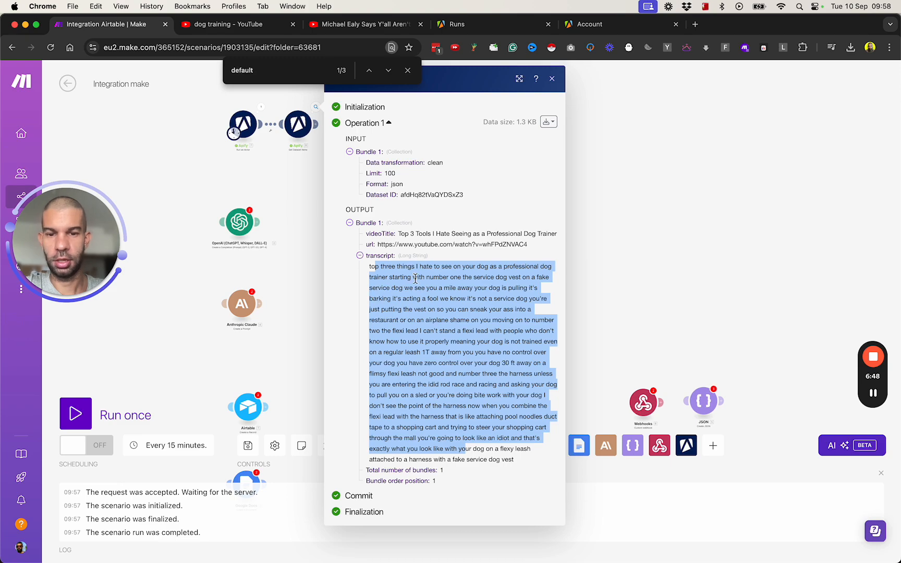
scroll(416, 278, up, 5)
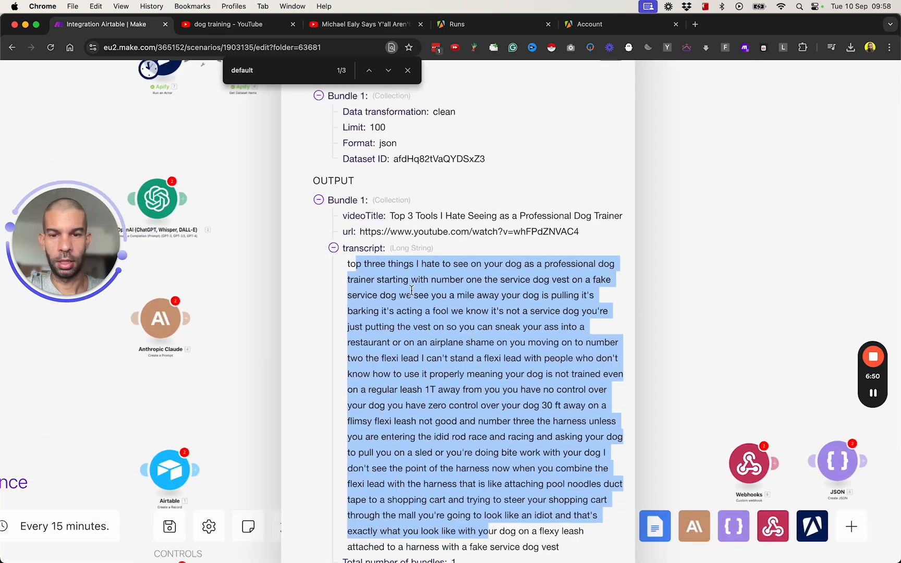
scroll(444, 290, down, 3)
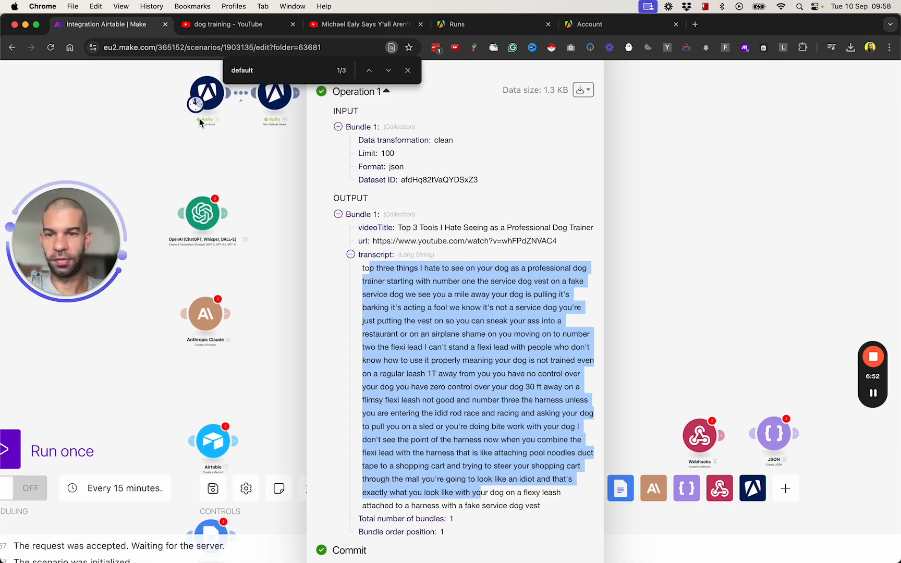
click(156, 152)
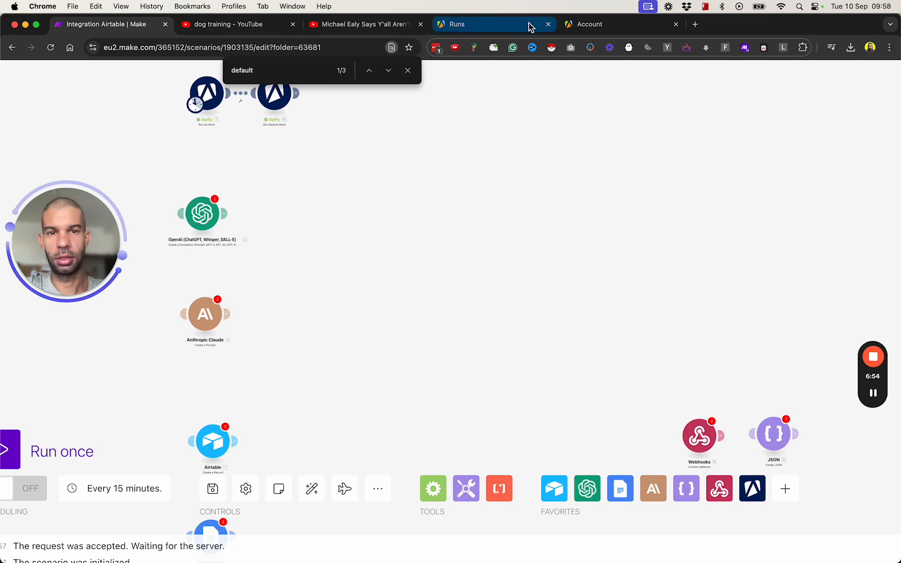
- Open the Apify actor Store in a new tab and search for 'linkedin'
click(529, 23)
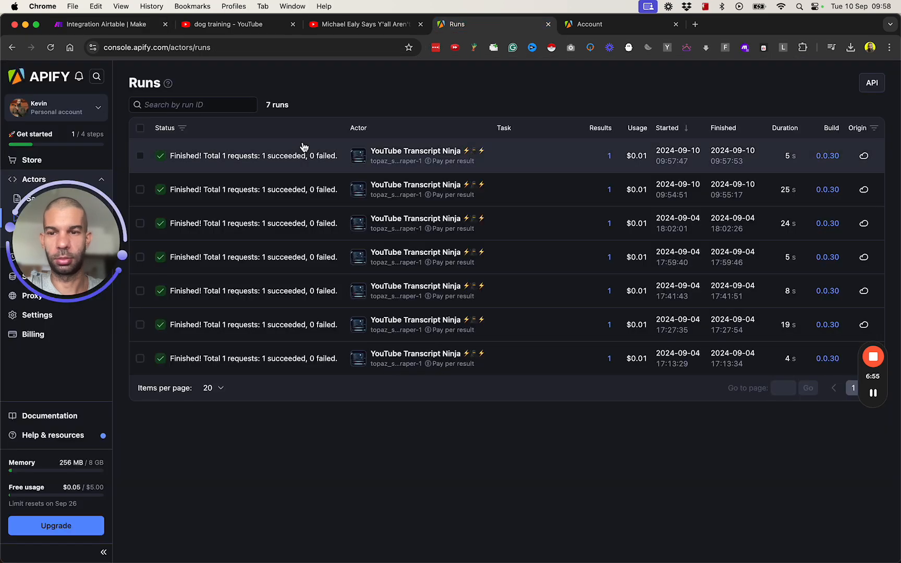
super+click(33, 160)
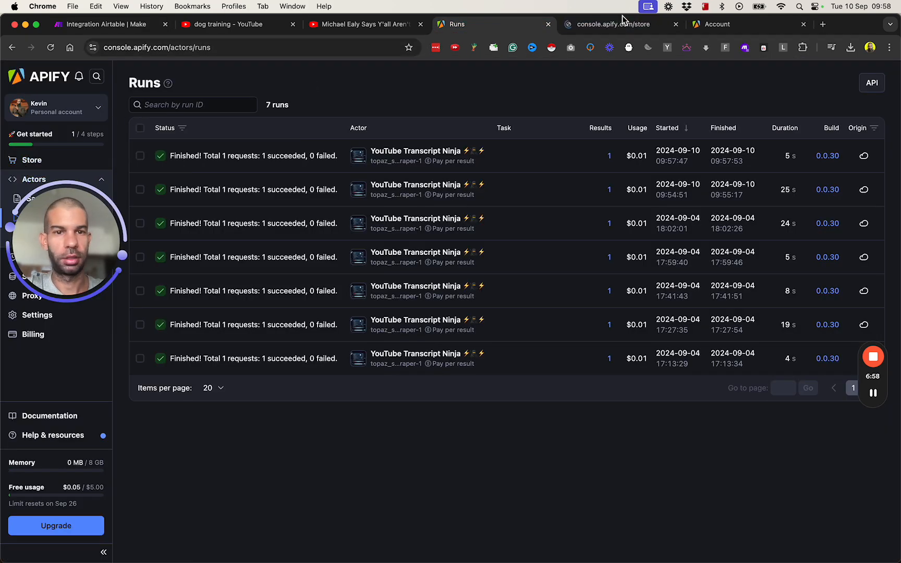
click(619, 26)
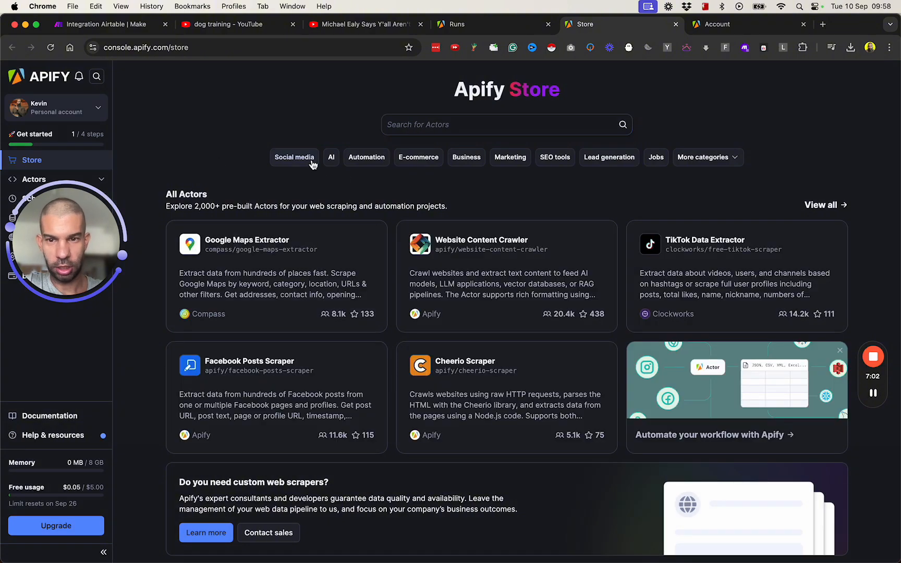
scroll(505, 290, down, 1)
scroll(505, 290, down, 5)
scroll(503, 288, up, 5)
click(442, 125)
text(l)
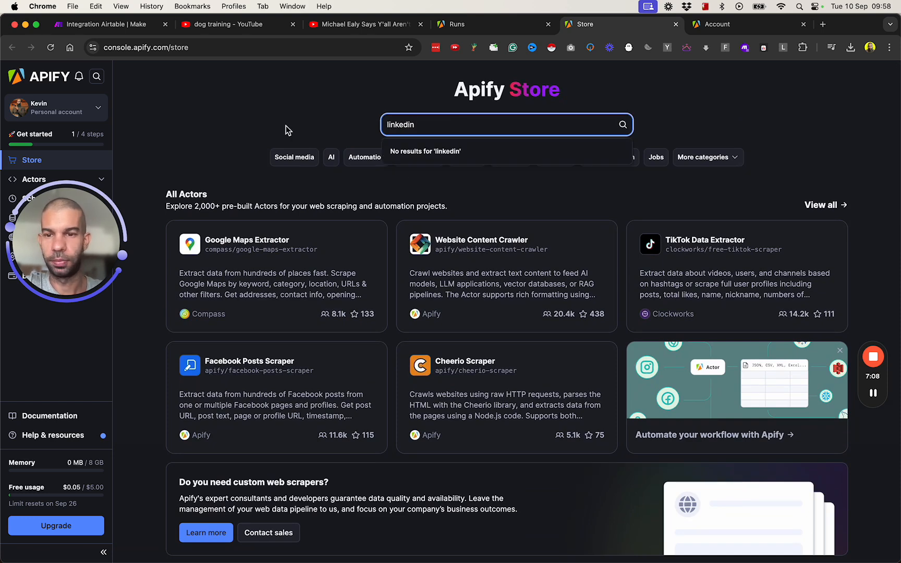
text(inkedin)
key(Return)
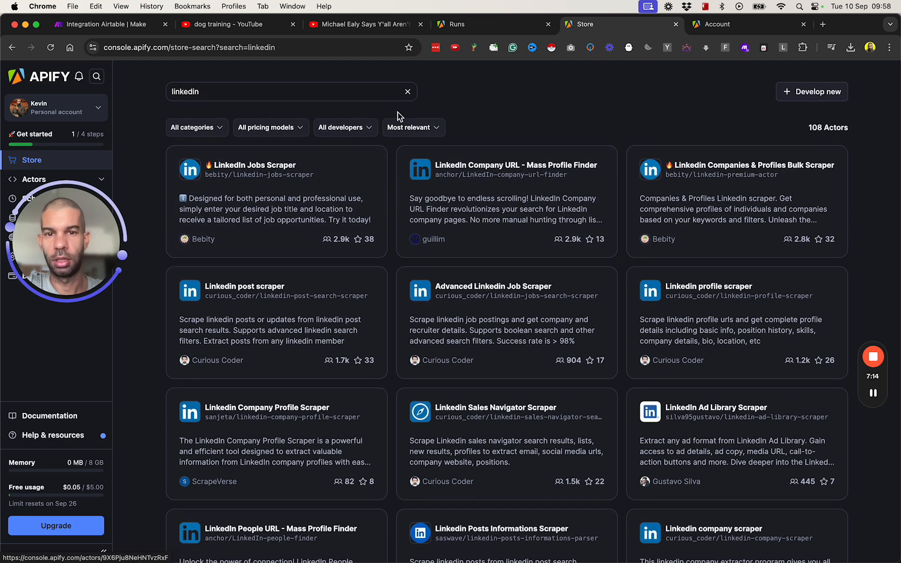
- Change the Store search to 'apollo' to list the Apollo scraper actors
click(315, 88)
key(super+a)
text(ap)
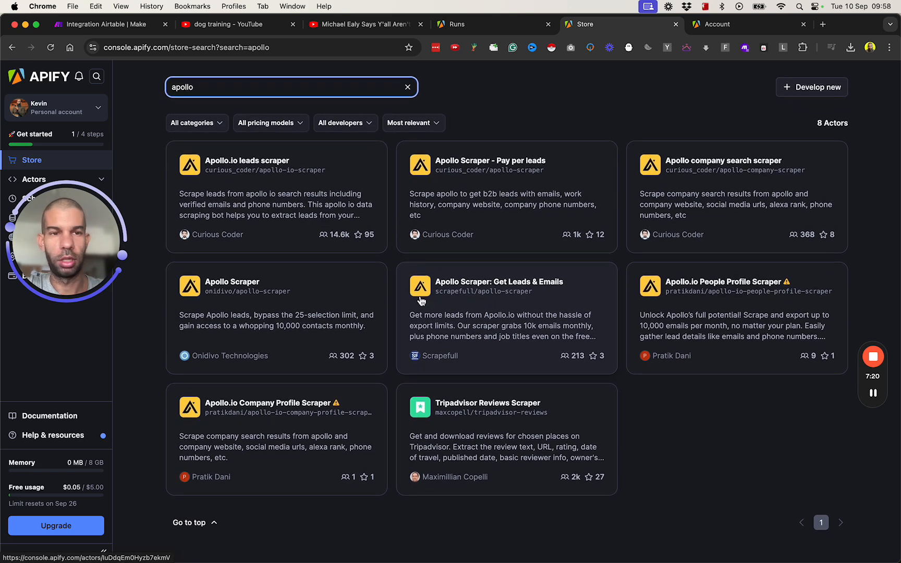
scroll(426, 279, down, 3)
scroll(419, 313, up, 3)
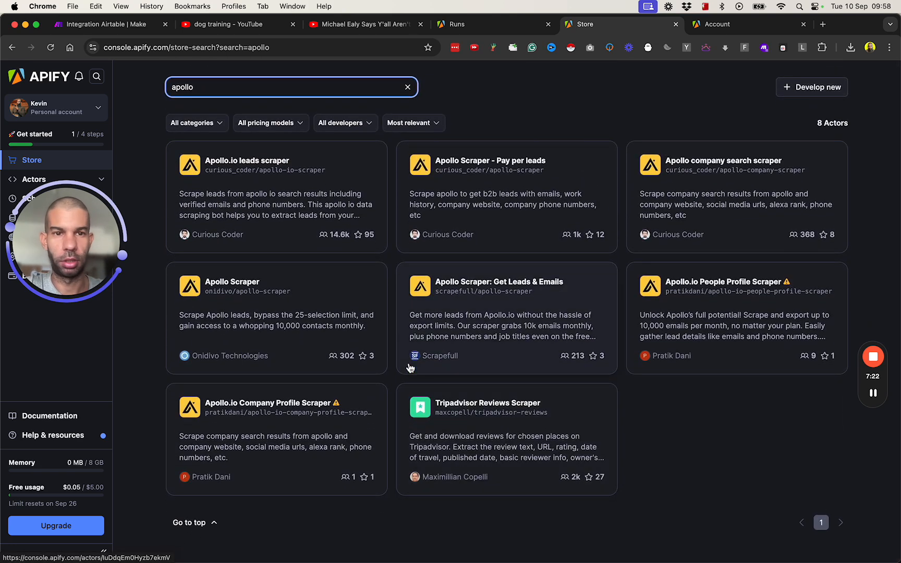
click(110, 25)
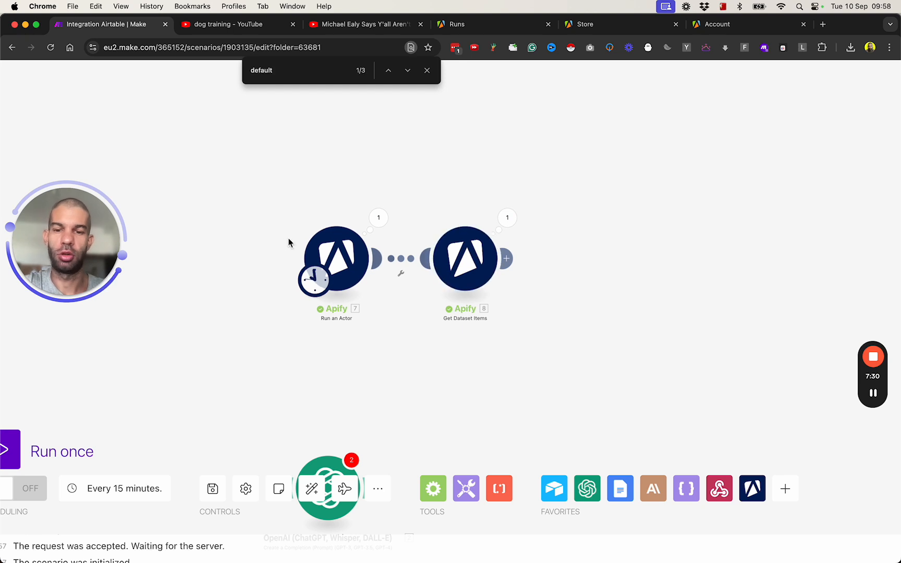
- Reposition the OpenAI and Anthropic Claude modules on the canvas, leaving Claude's settings unchanged
drag(428, 385, 385, 303)
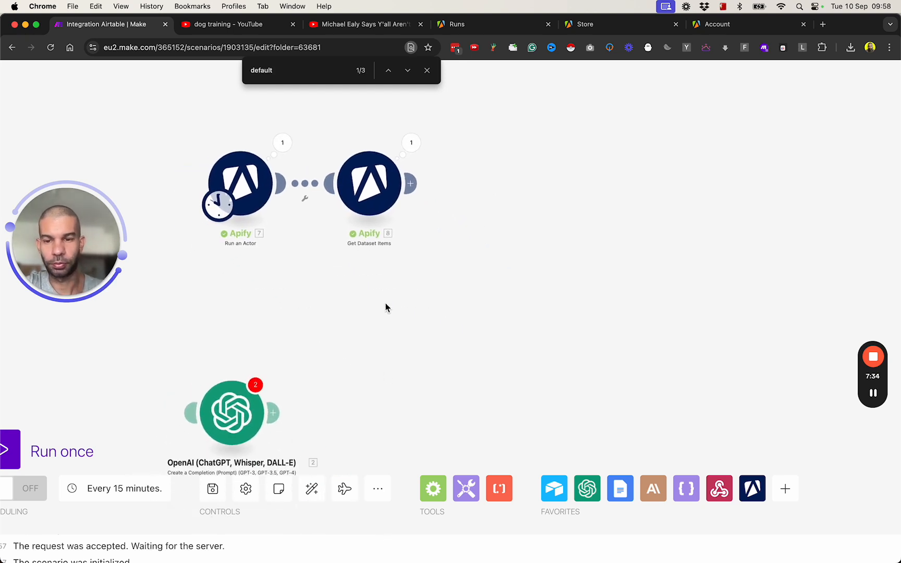
scroll(398, 332, down, 3)
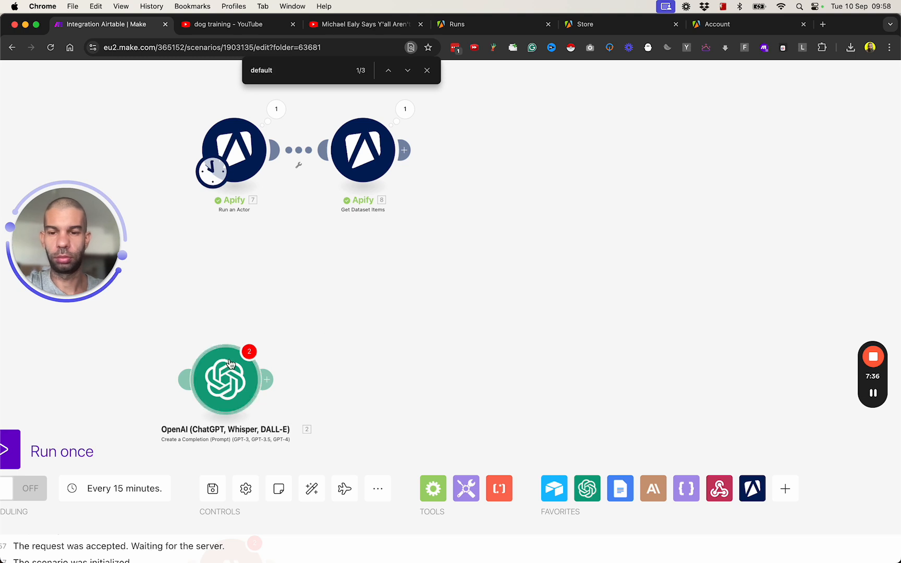
drag(220, 393, 546, 287)
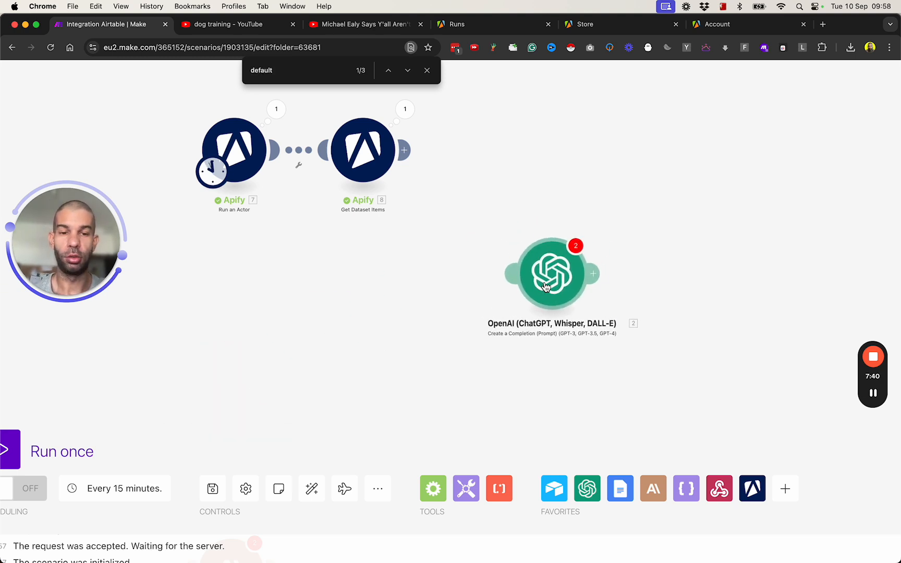
scroll(451, 358, down, 3)
drag(442, 383, 406, 265)
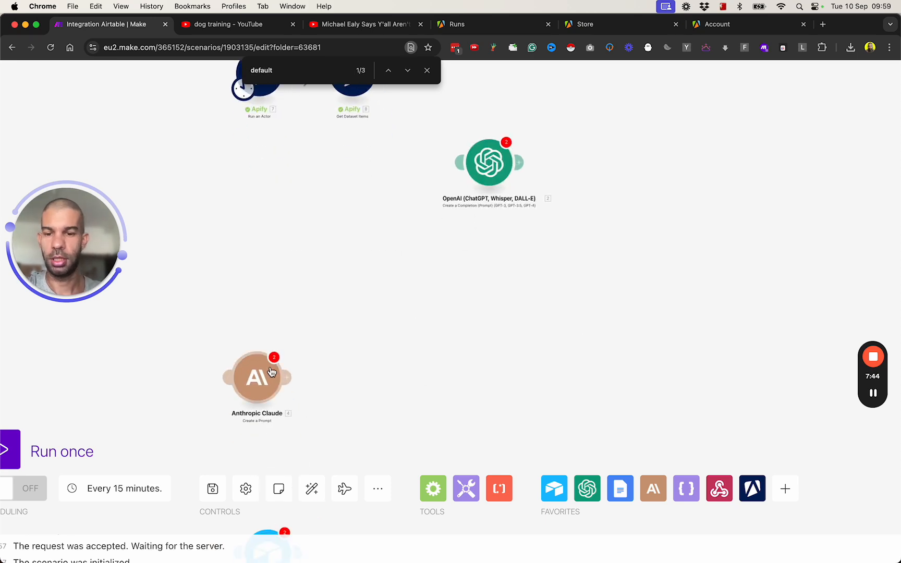
drag(265, 379, 607, 208)
click(603, 205)
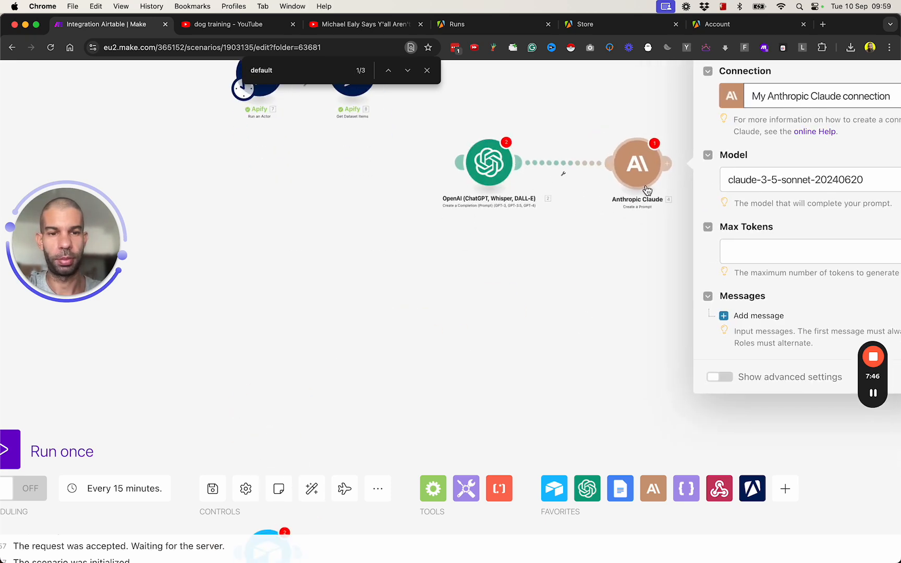
scroll(374, 317, down, 5)
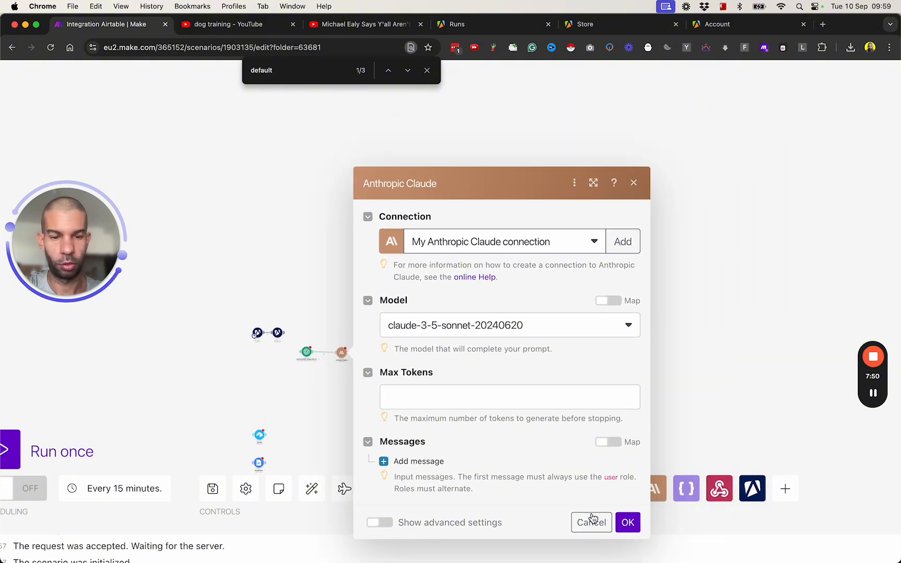
click(591, 522)
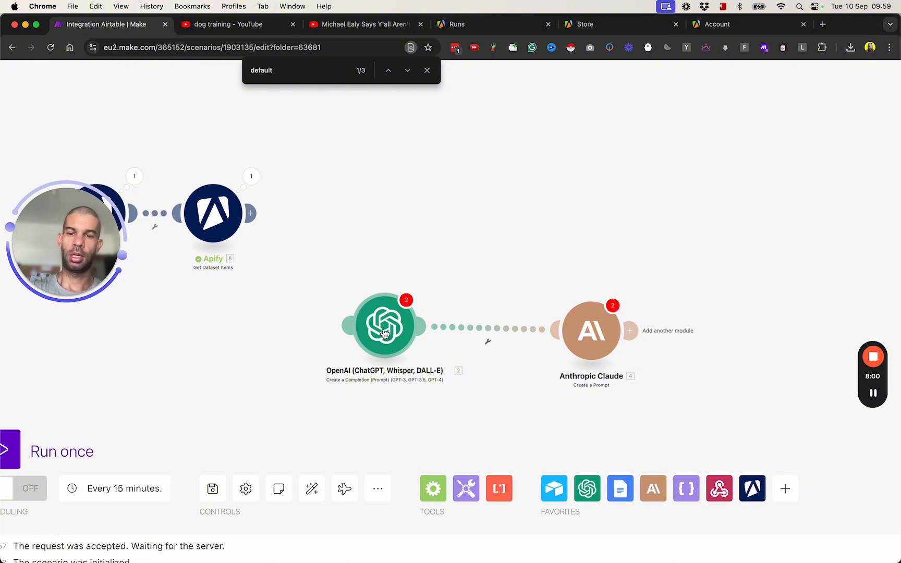
- Unlink Claude from OpenAI and attach OpenAI directly after Get Dataset Items
click(476, 328)
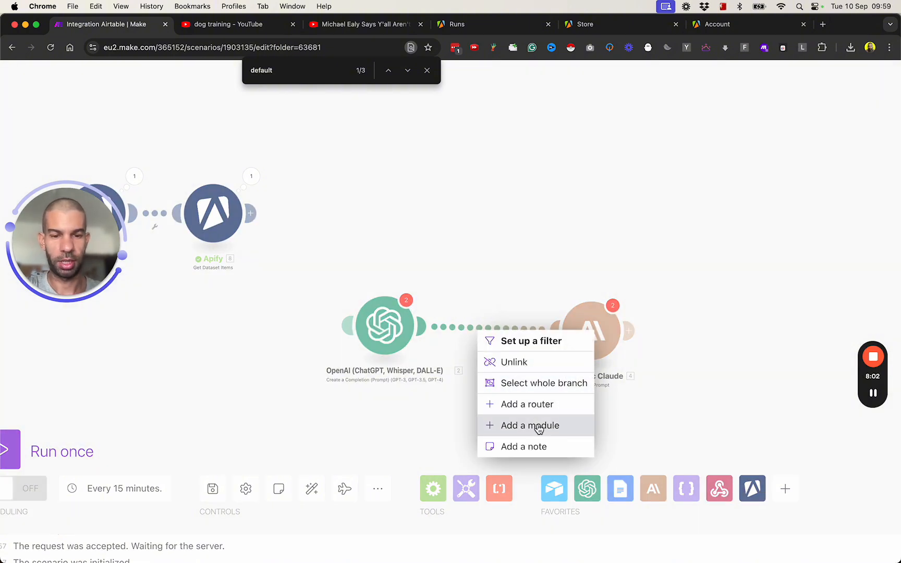
click(527, 367)
right_click(585, 347)
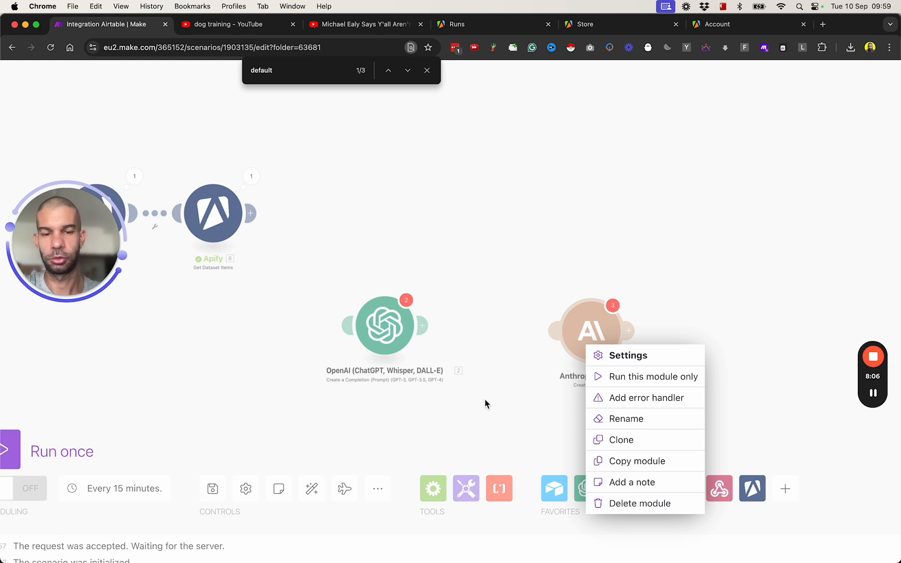
click(388, 356)
drag(386, 327, 360, 218)
- Set the OpenAI model to gpt-4o-mini with max tokens 1000
click(360, 218)
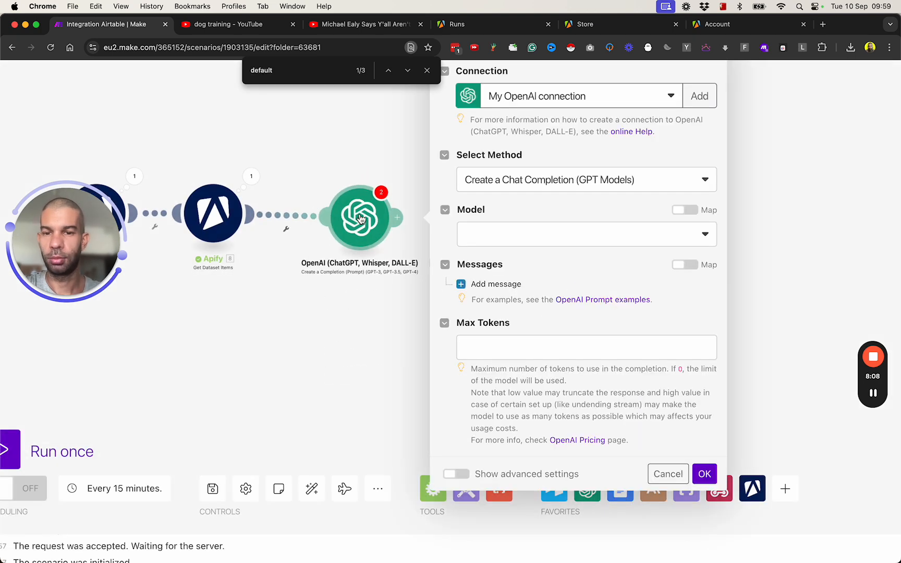
click(524, 230)
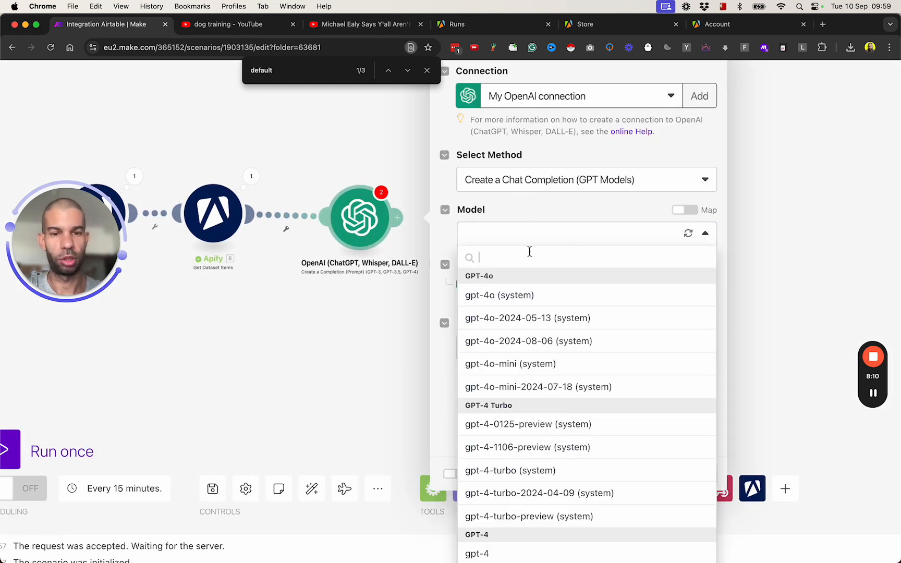
click(543, 367)
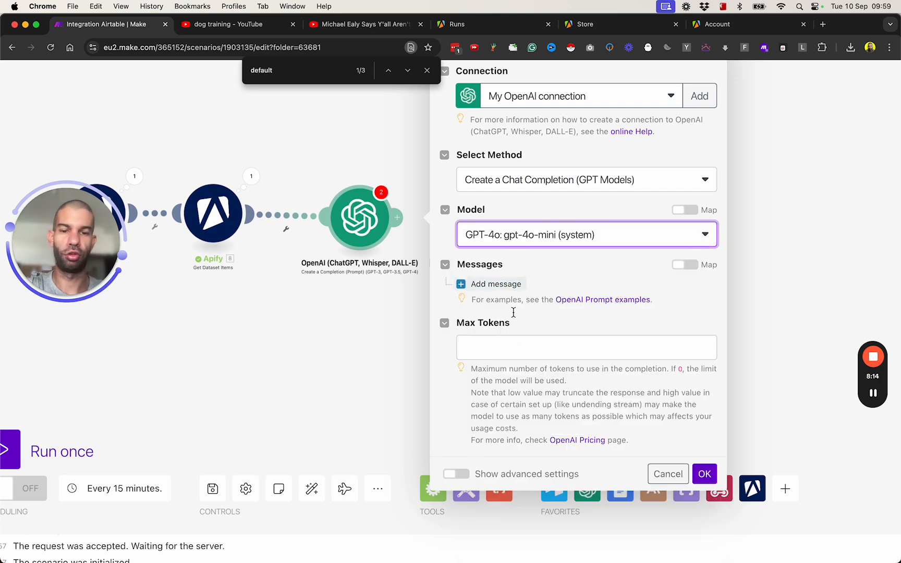
click(511, 339)
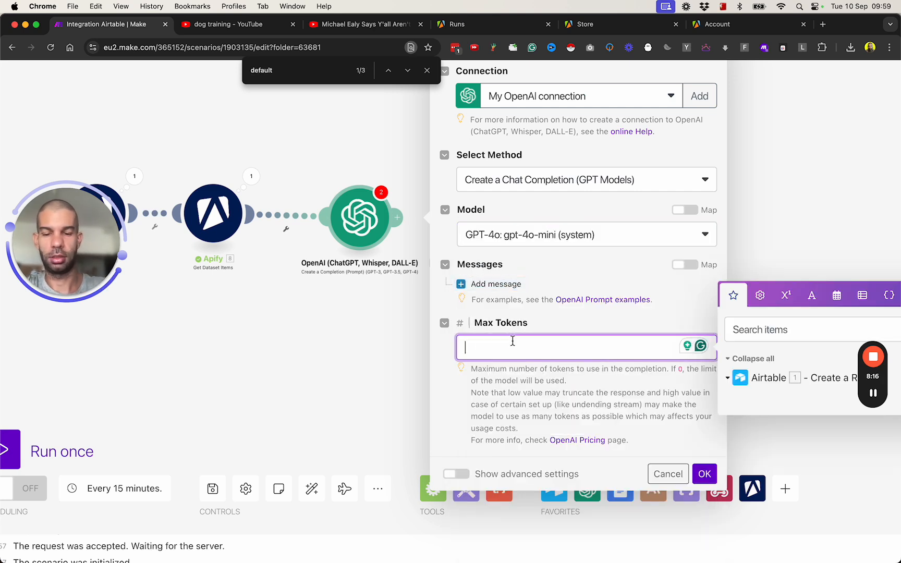
text(1000)
- Add a System message: 'You are a youtube transcriber summerizer'
click(489, 284)
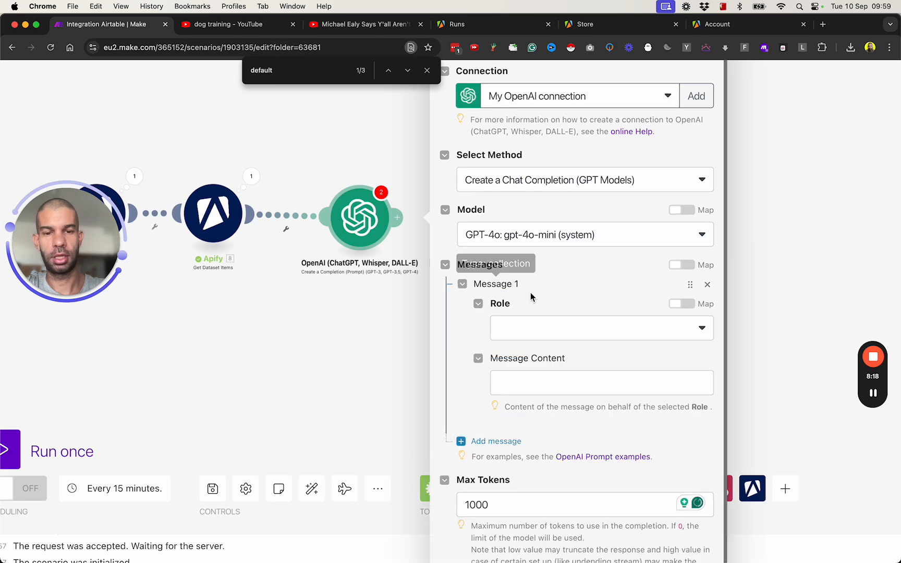
click(543, 330)
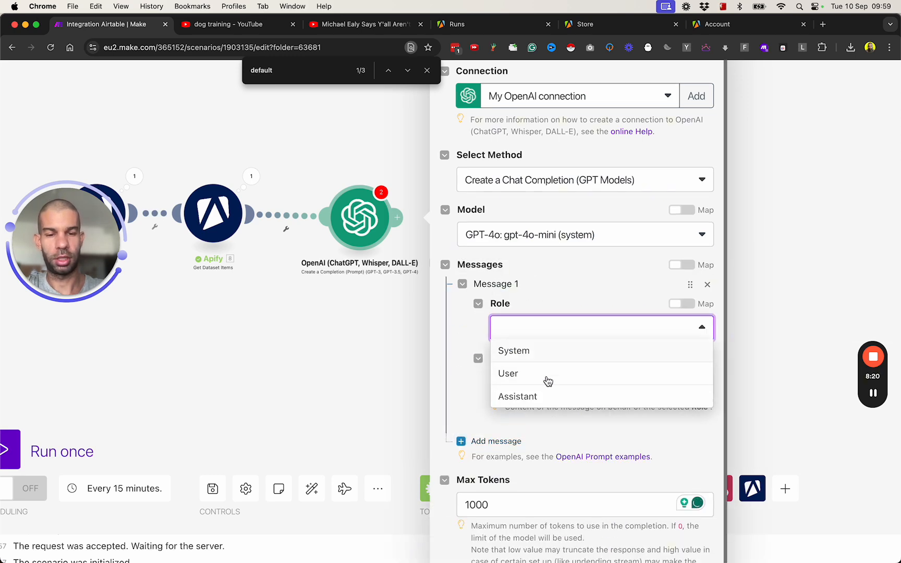
click(514, 351)
click(540, 380)
text(You are)
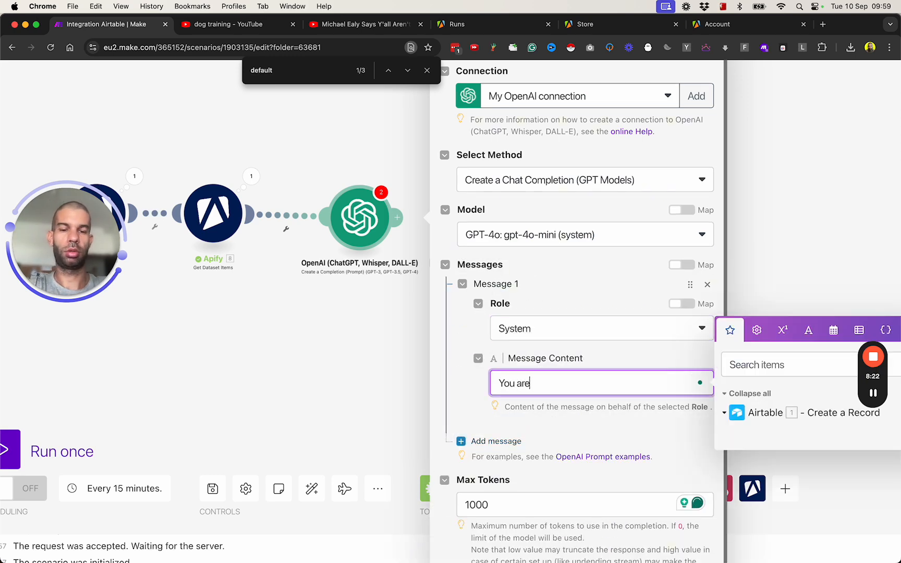
text( a youtube transc)
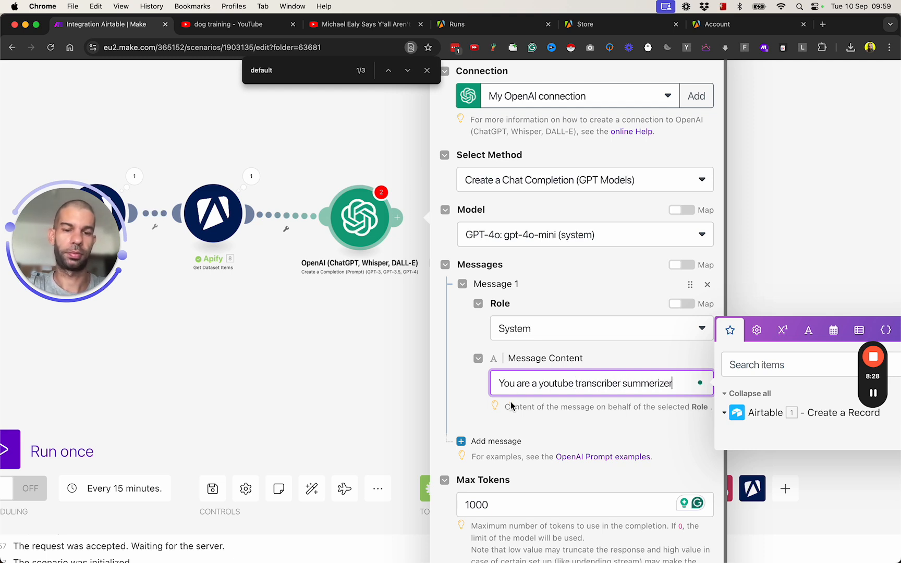
text(riber summerizer)
- Add an Assistant message with a prompt requesting a quick video summary
click(486, 442)
scroll(545, 413, down, 5)
click(524, 349)
click(528, 352)
click(528, 352)
click(529, 412)
click(542, 403)
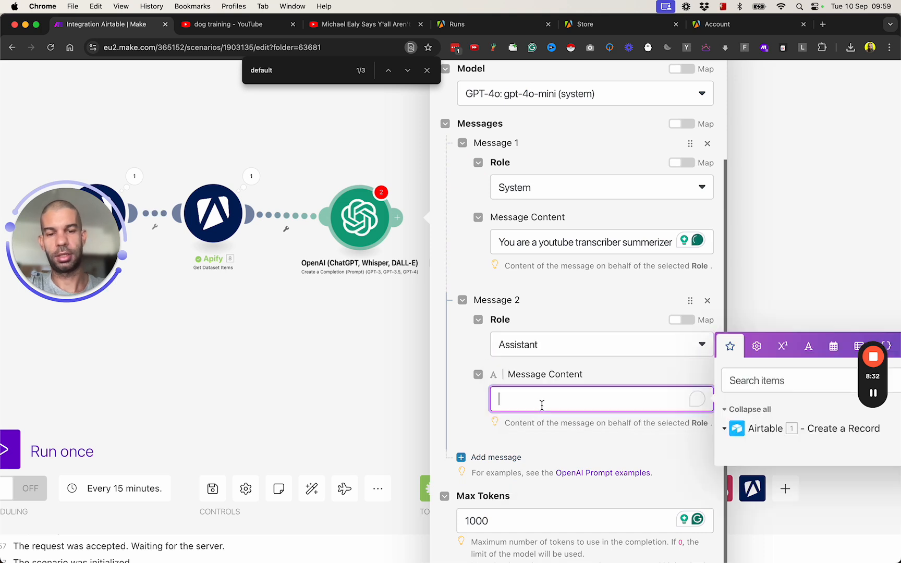
text(Based on this video transcript, give me a qu)
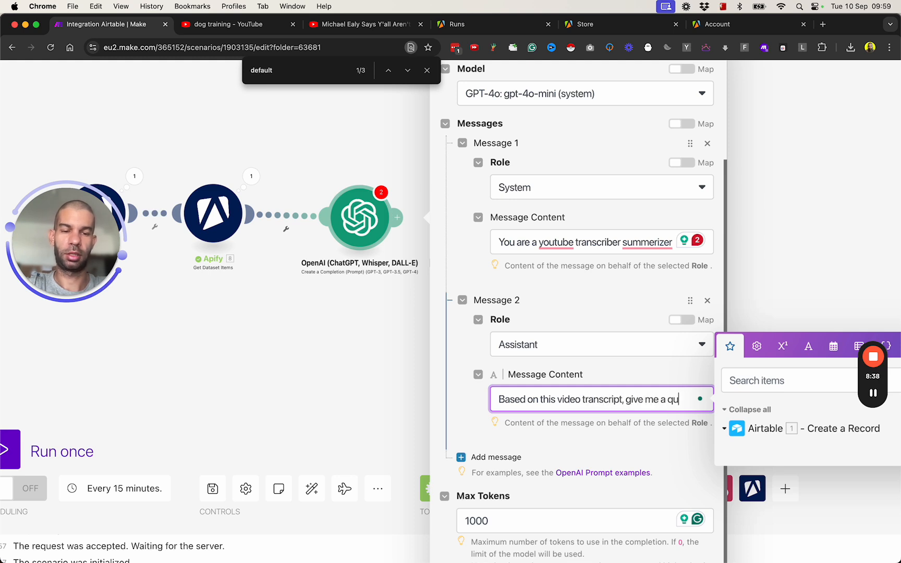
text(summary of what the video is about:)
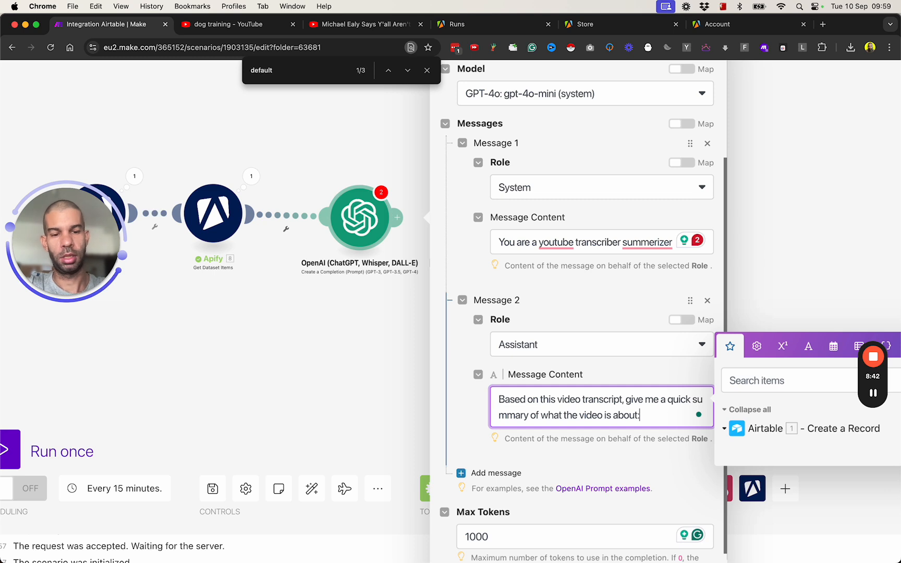
key(Return)
key(Return)
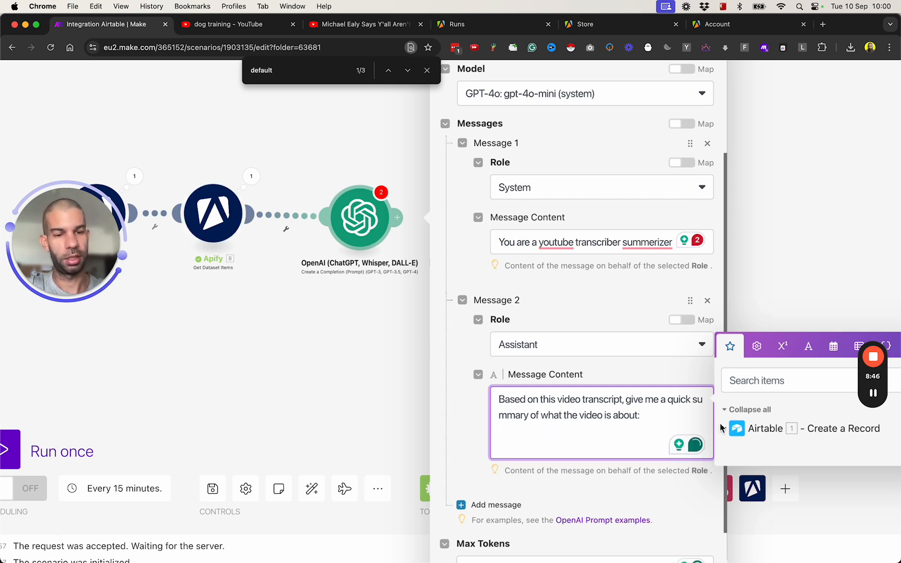
- Add blank lines below the Assistant prompt and confirm the OpenAI settings
click(348, 386)
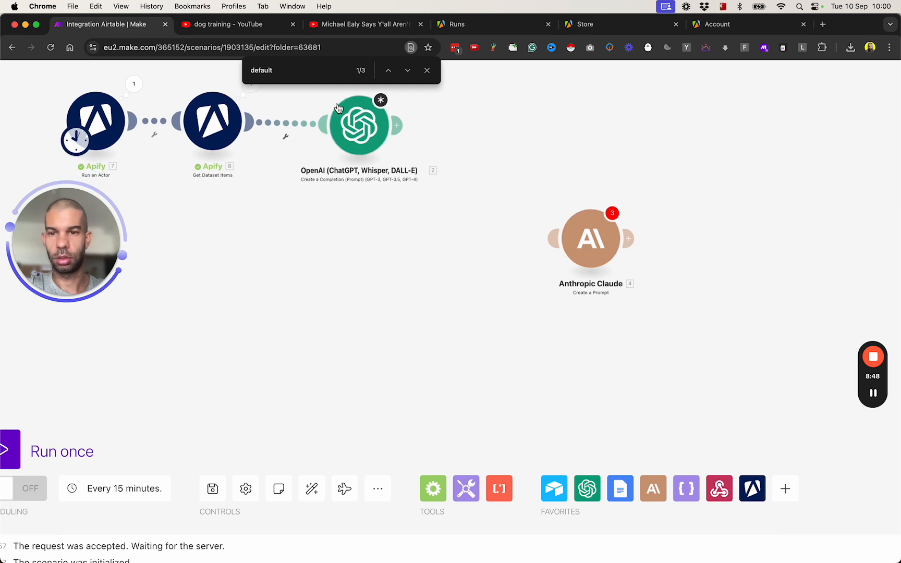
scroll(529, 368, down, 4)
click(530, 381)
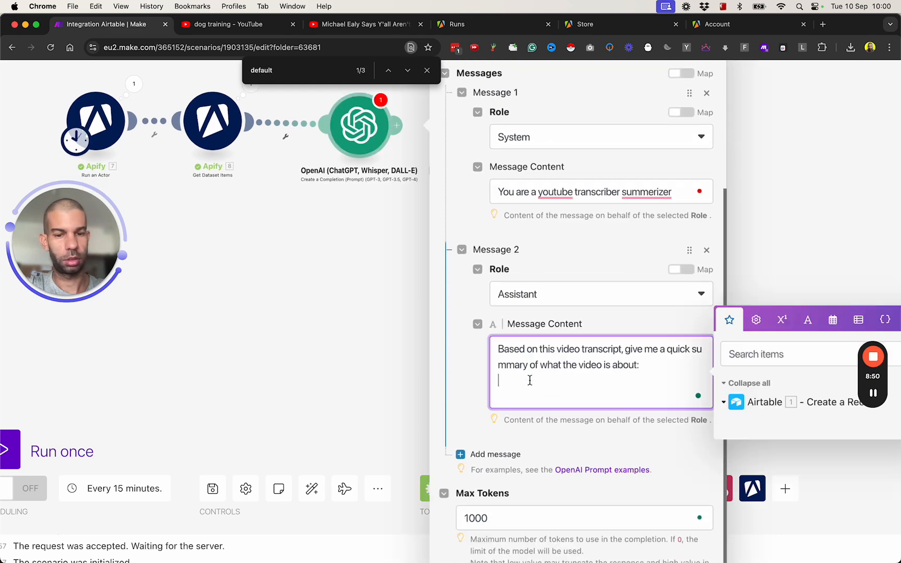
key(Return)
key(Return)
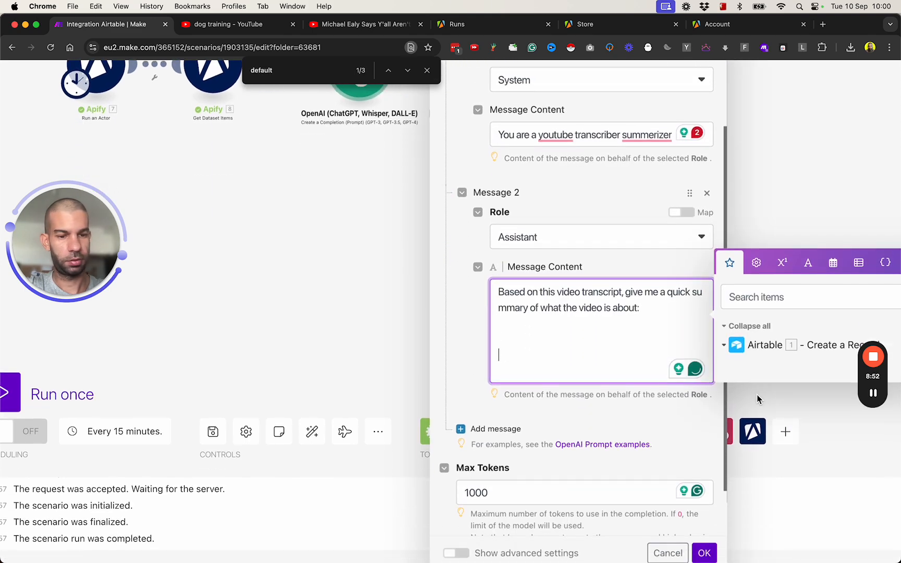
scroll(669, 498, down, 3)
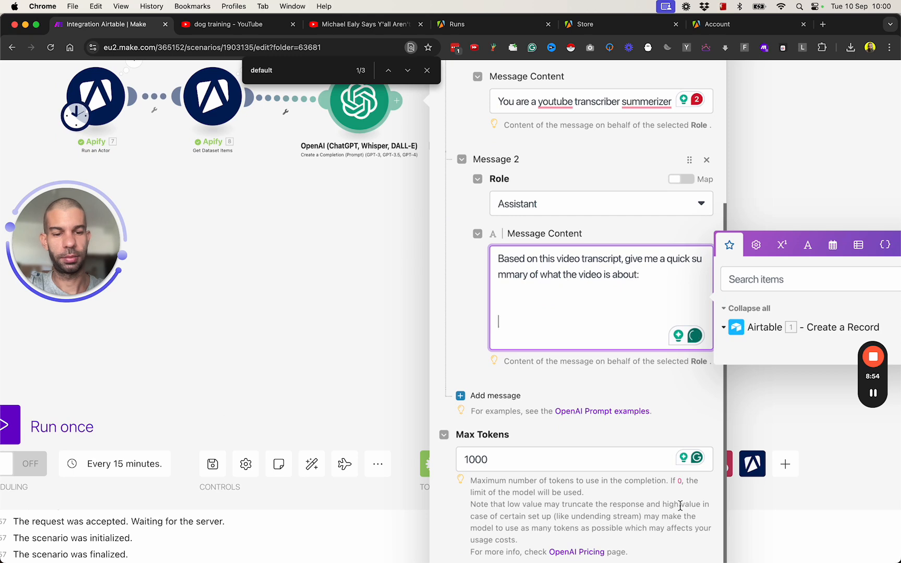
scroll(680, 509, down, 2)
click(704, 540)
scroll(378, 376, down, 5)
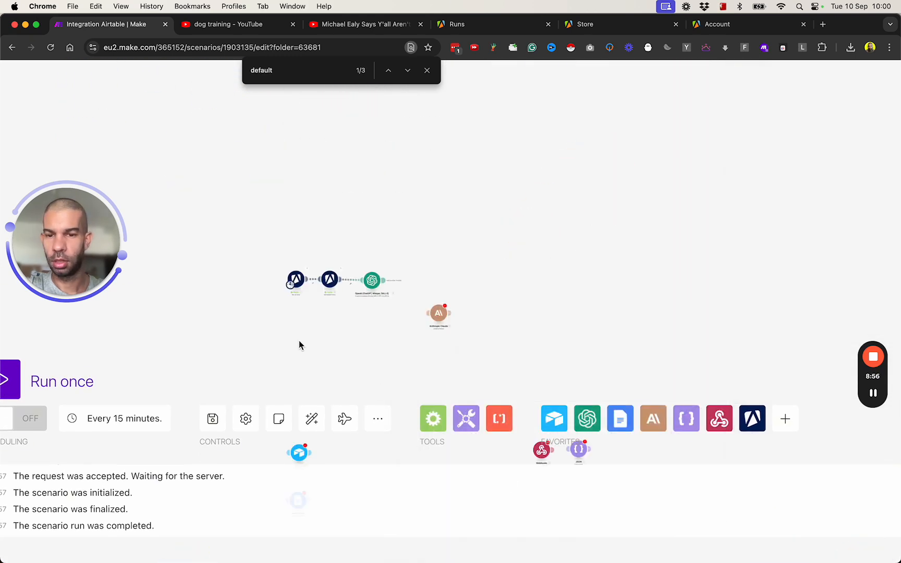
- Save and reload, then map '8. transcript' into OpenAI Message 2 after the summary request
key(super+s)
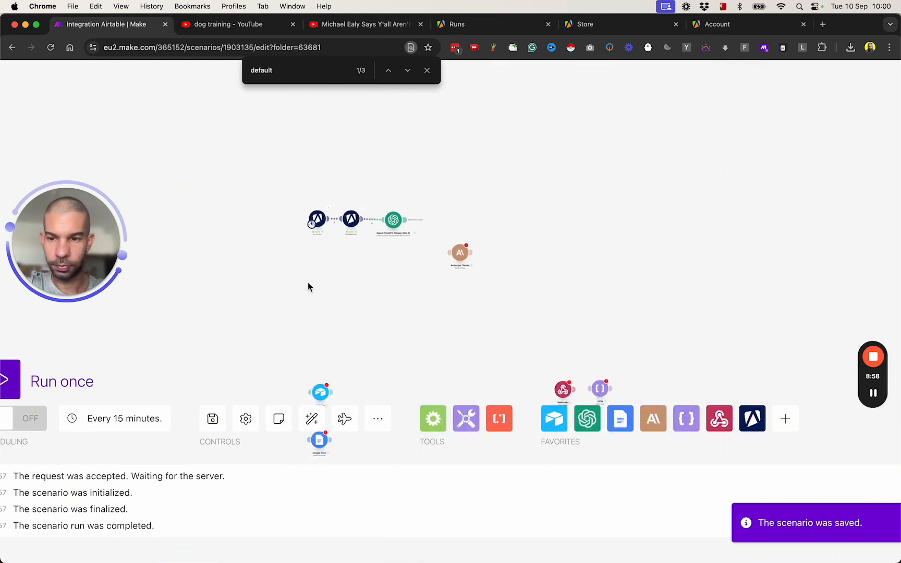
key(super+r)
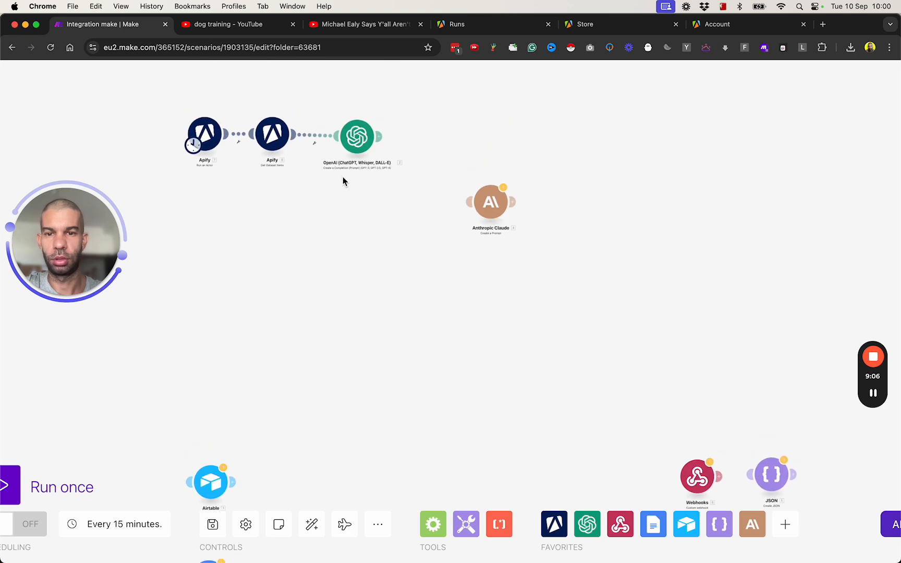
click(357, 136)
scroll(517, 376, down, 3)
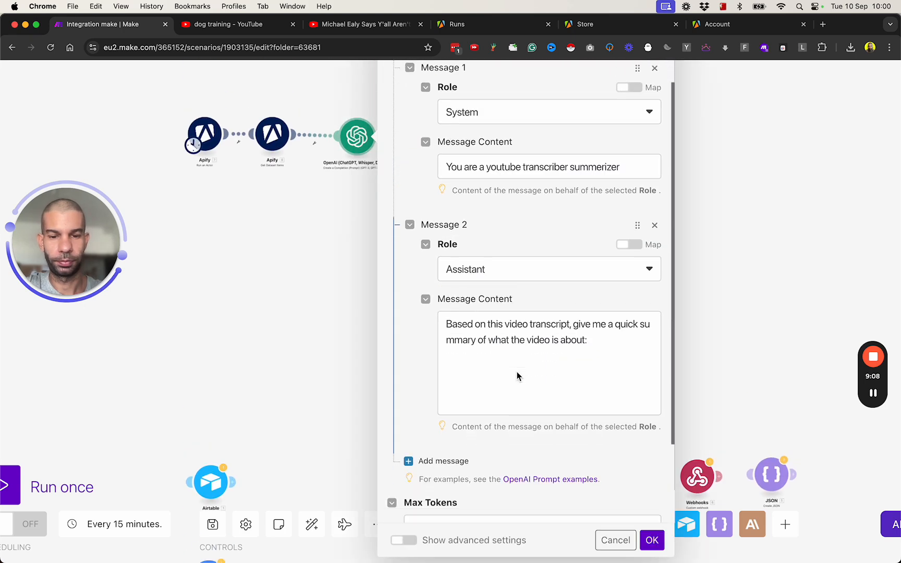
click(496, 345)
scroll(633, 316, up, 4)
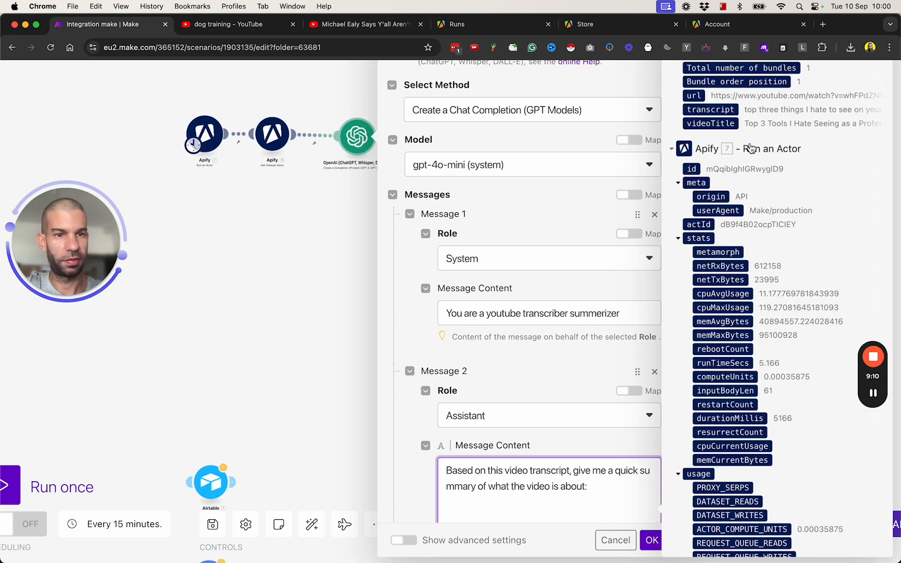
scroll(751, 149, down, 5)
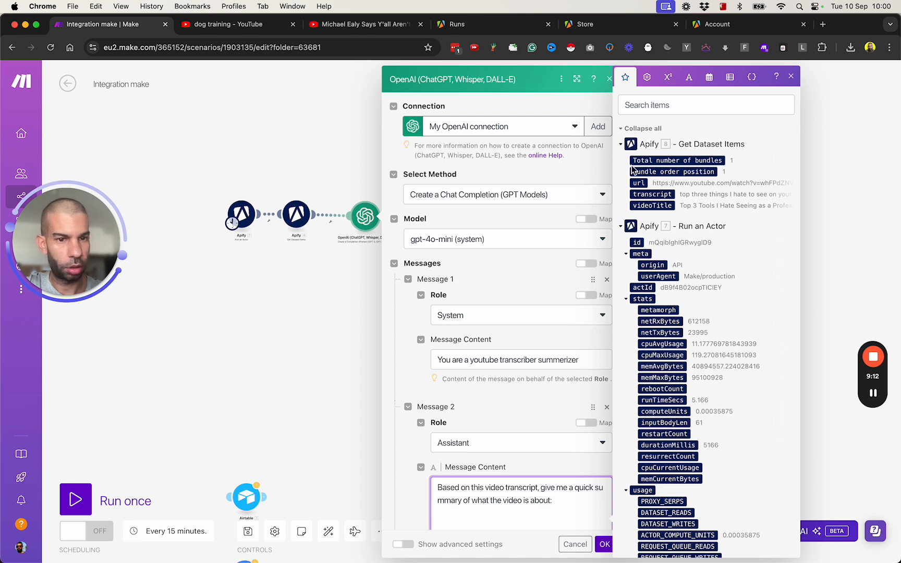
click(652, 194)
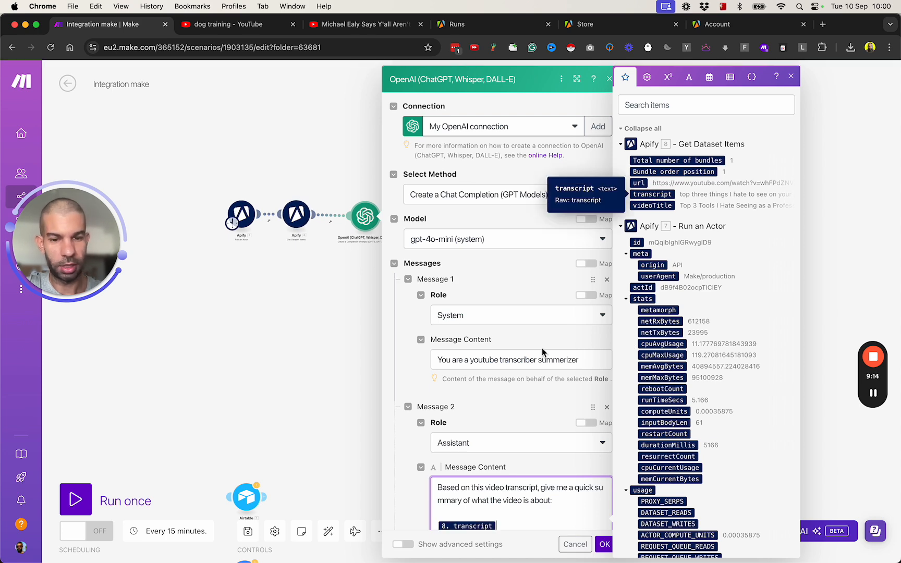
scroll(557, 316, down, 3)
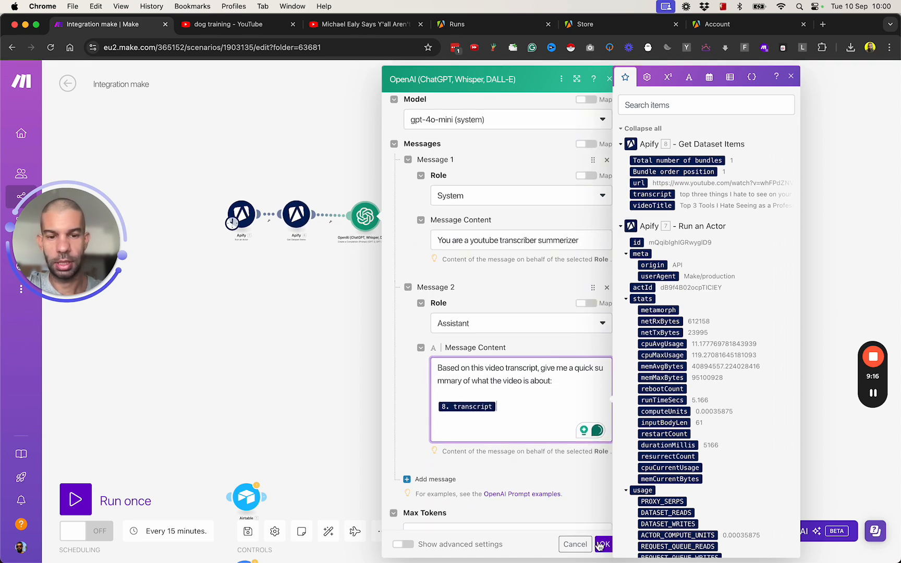
click(599, 544)
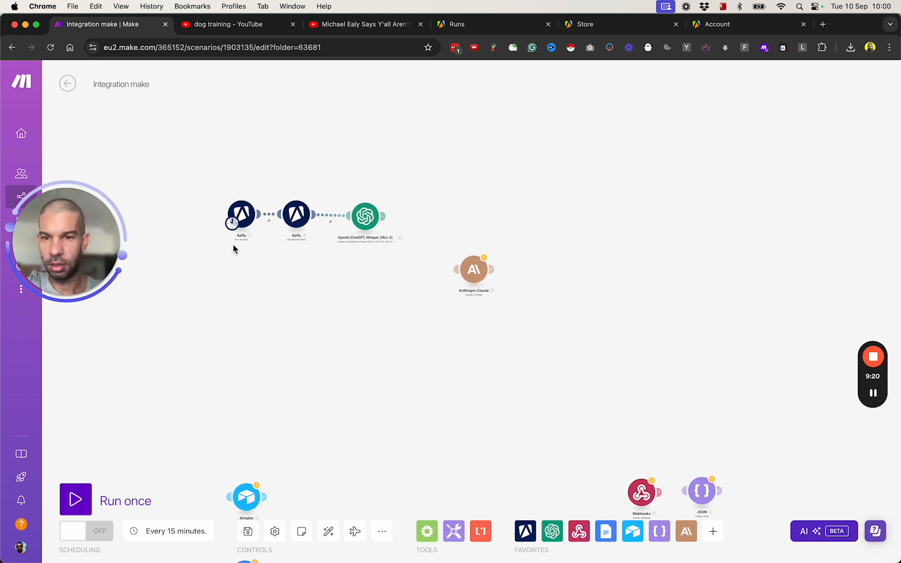
- Unlink Run an Actor from Get Dataset Items and save the scenario
click(269, 219)
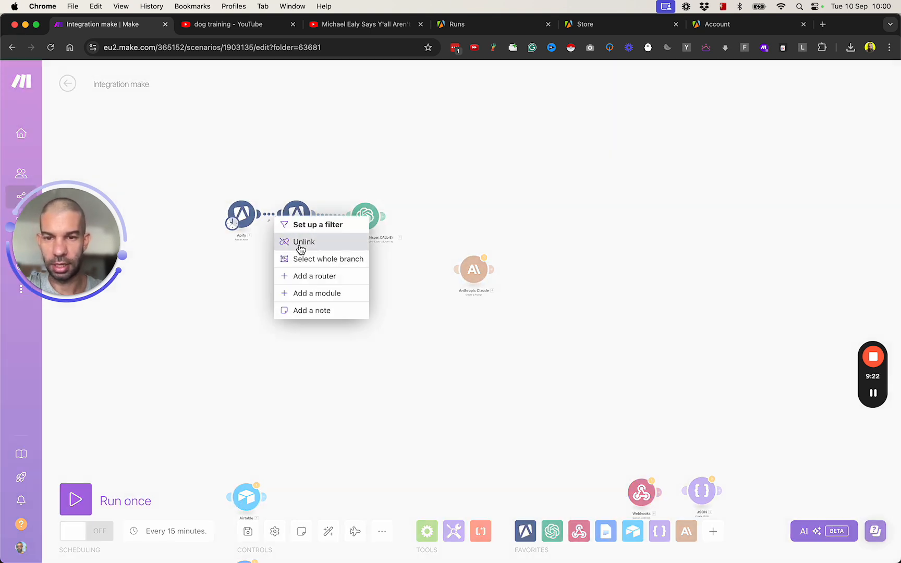
click(300, 243)
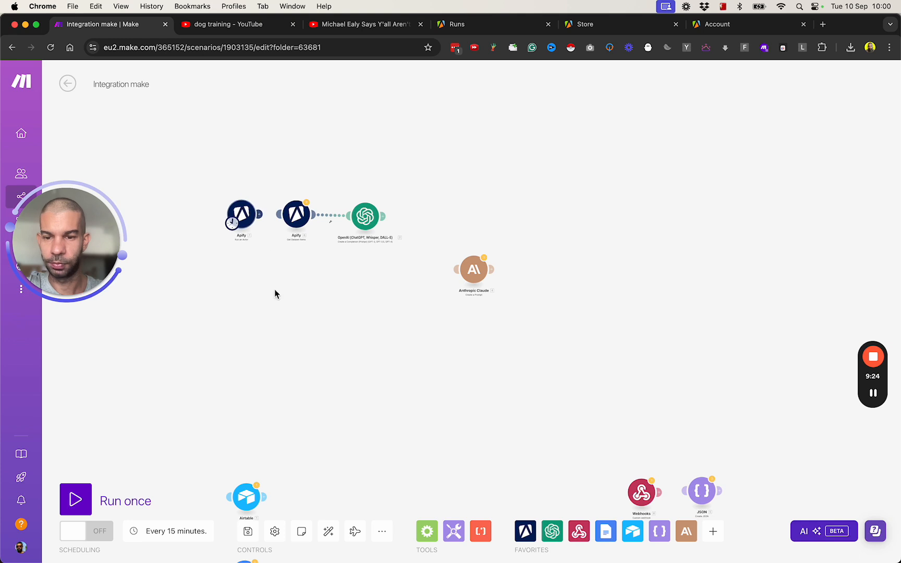
click(248, 531)
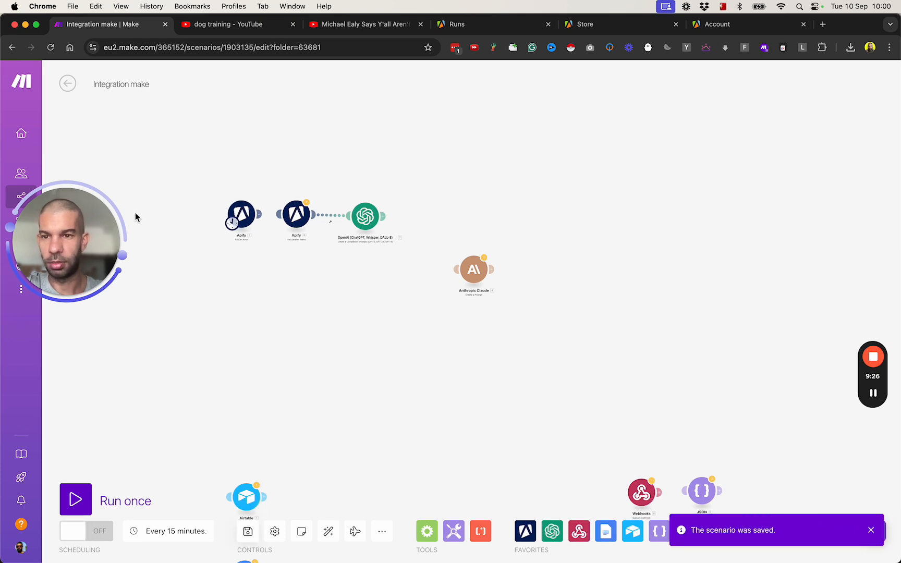
- Review the latest run's Run an Actor output, locating its defaultDatasetId, then return to the diagram
click(67, 83)
click(122, 112)
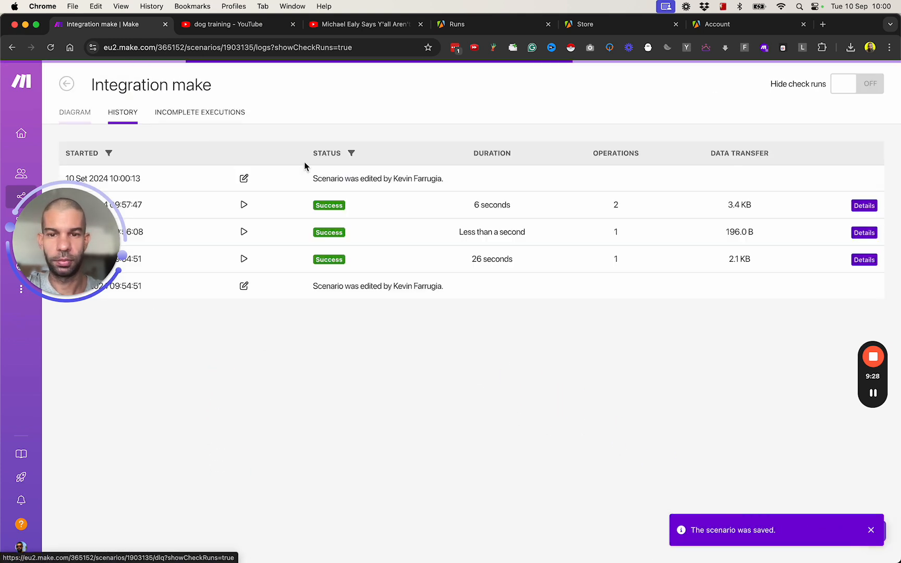
click(864, 206)
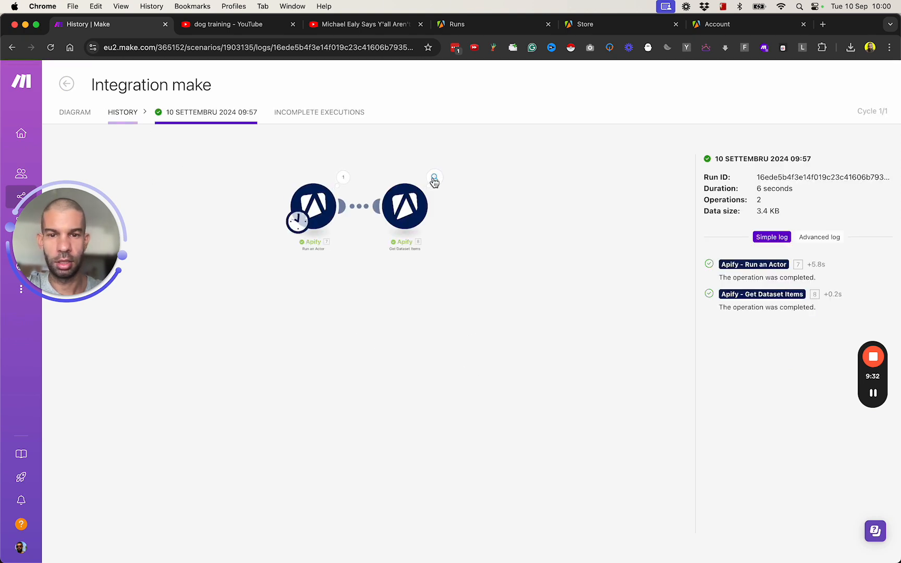
click(343, 178)
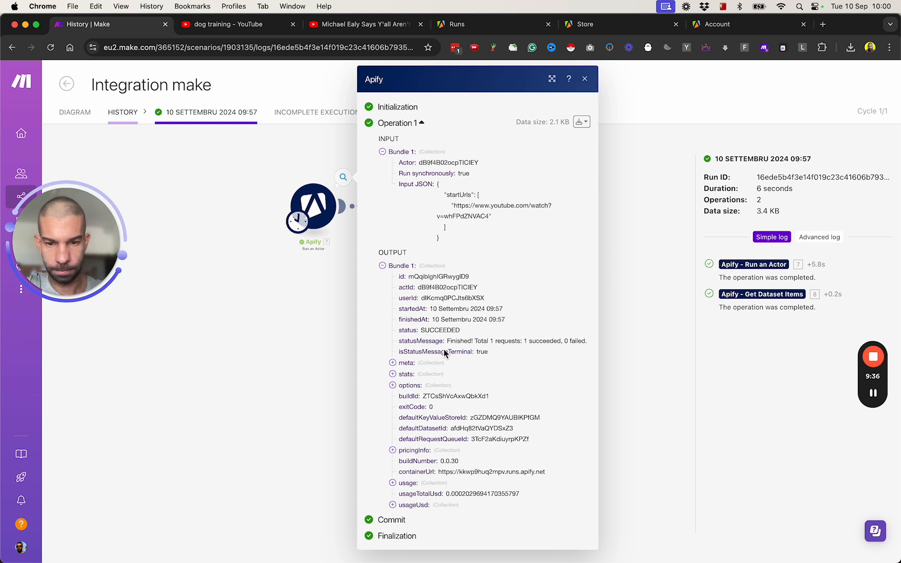
key(super+f)
text(d)
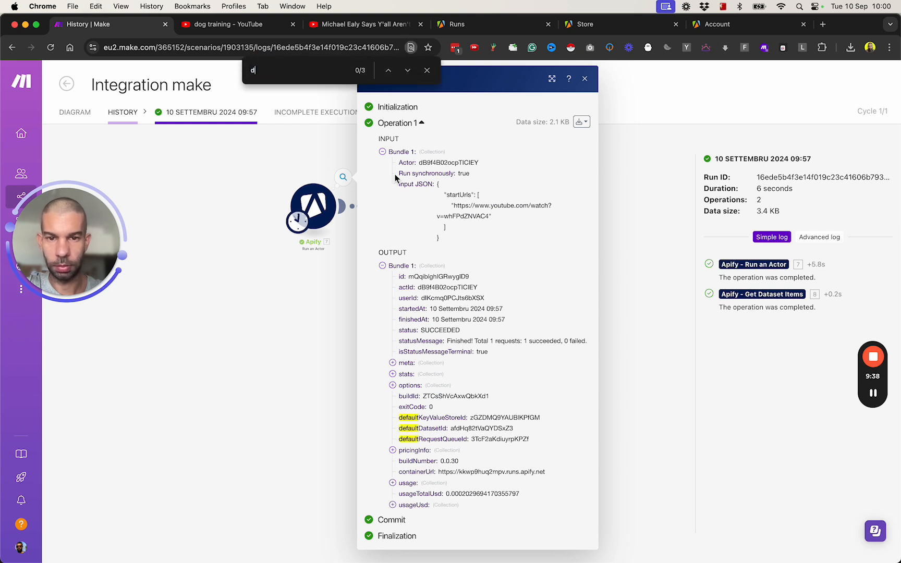
text(atabase)
double_click(488, 429)
key(super+c)
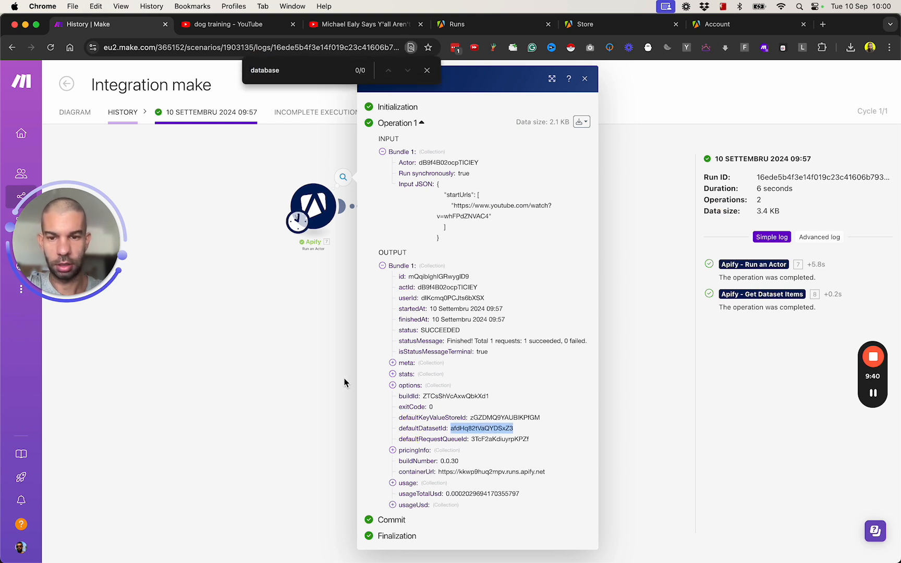
click(344, 380)
click(72, 117)
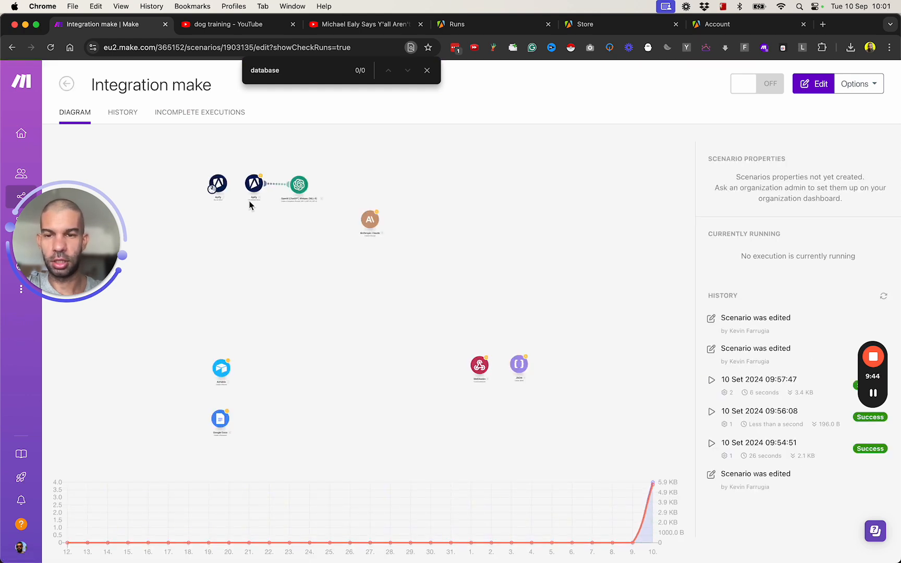
- Replace Get Dataset Items' mapped default Dataset ID with a pasted fixed dataset ID and confirm
click(225, 187)
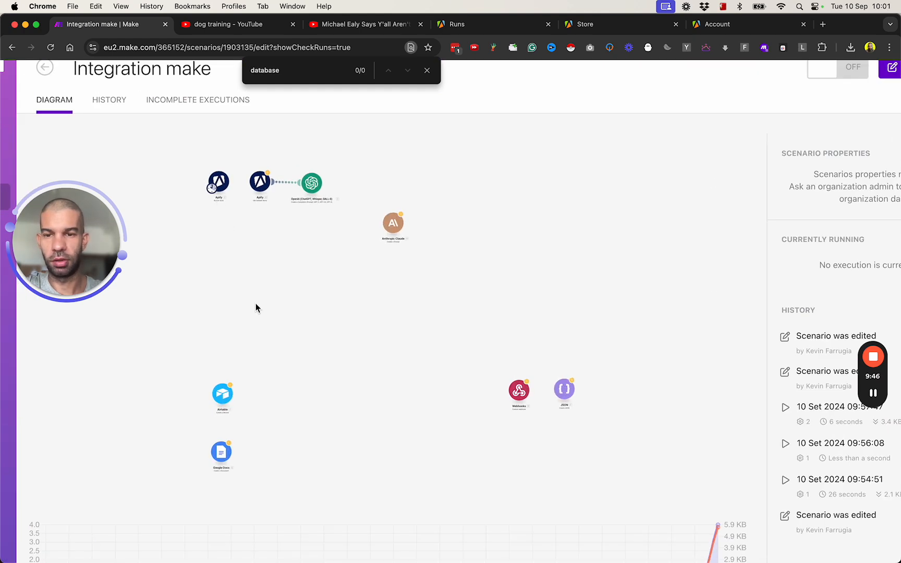
right_click(278, 280)
click(276, 221)
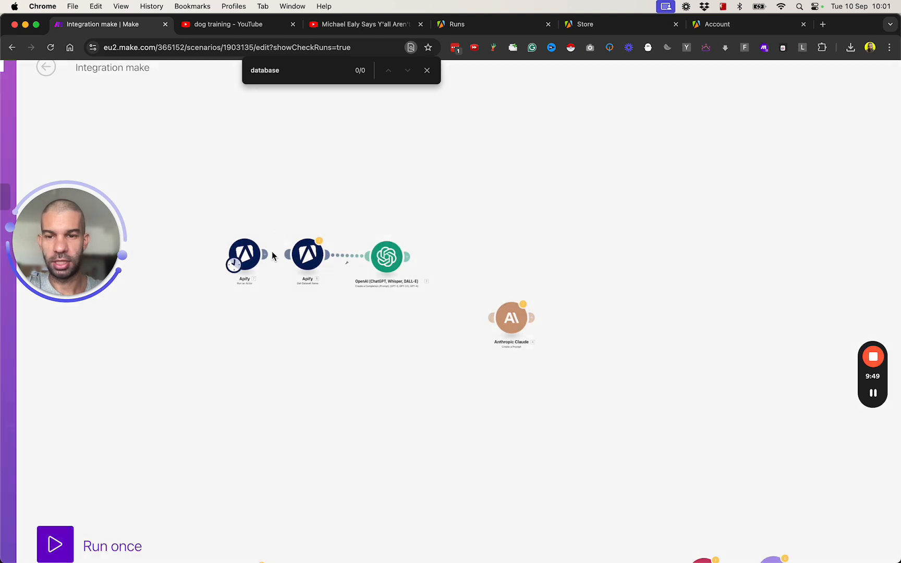
click(303, 257)
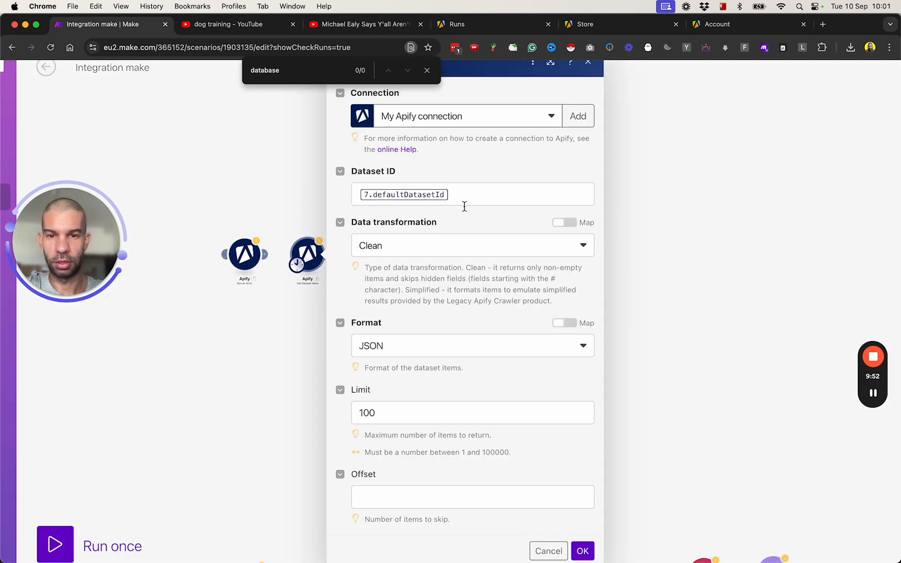
click(472, 197)
key(super+a)
key(super+v)
click(583, 551)
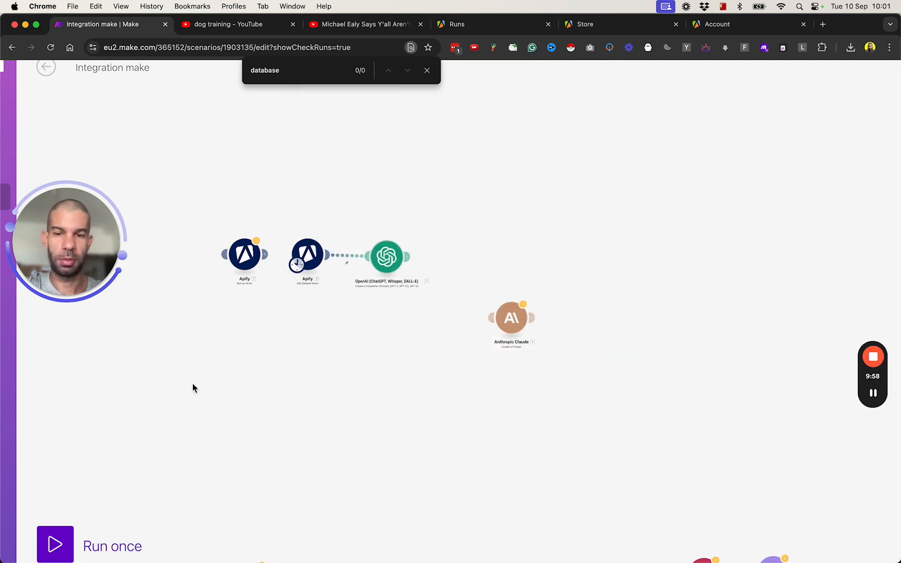
- Open the OpenAI module's run output and expand both prompt messages to show the transcript prompt
drag(416, 169, 405, 326)
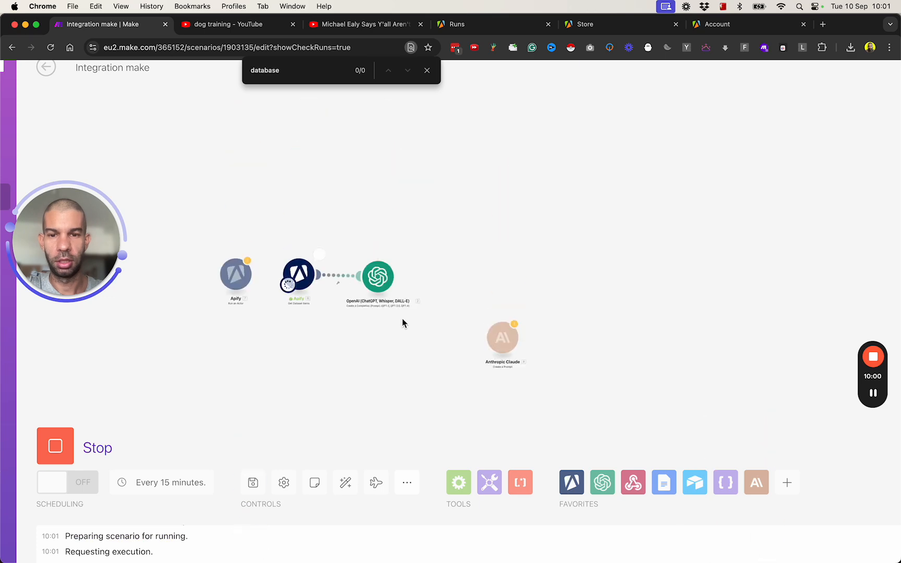
scroll(395, 306, up, 5)
scroll(183, 371, left, 4)
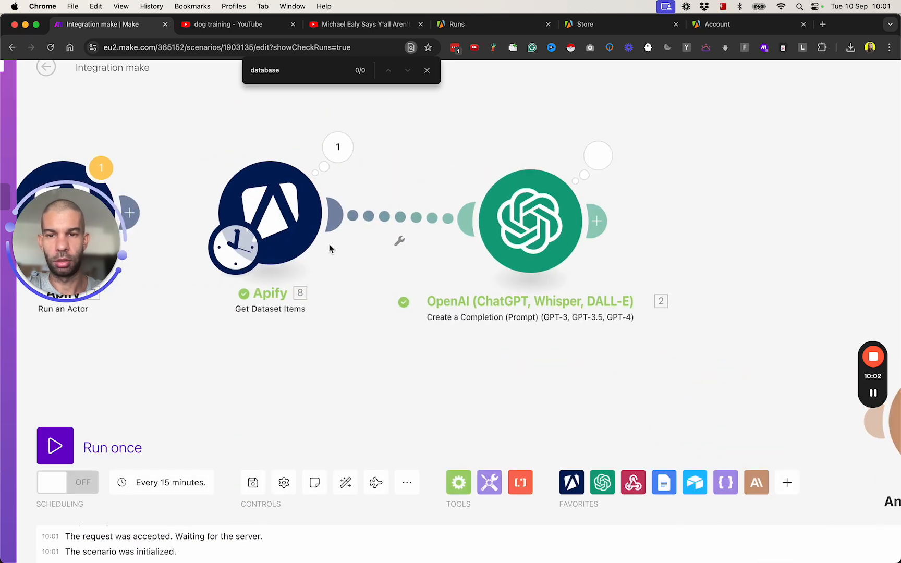
click(596, 154)
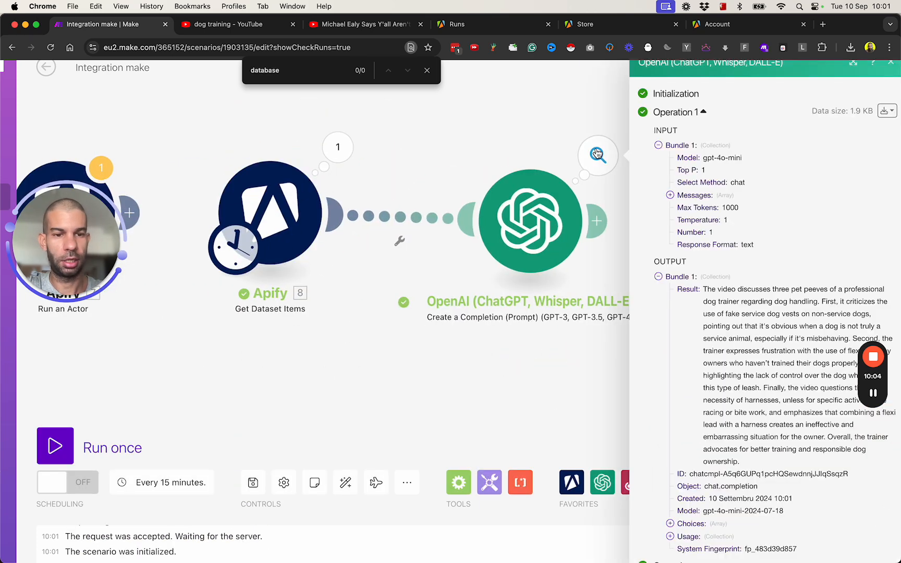
click(670, 194)
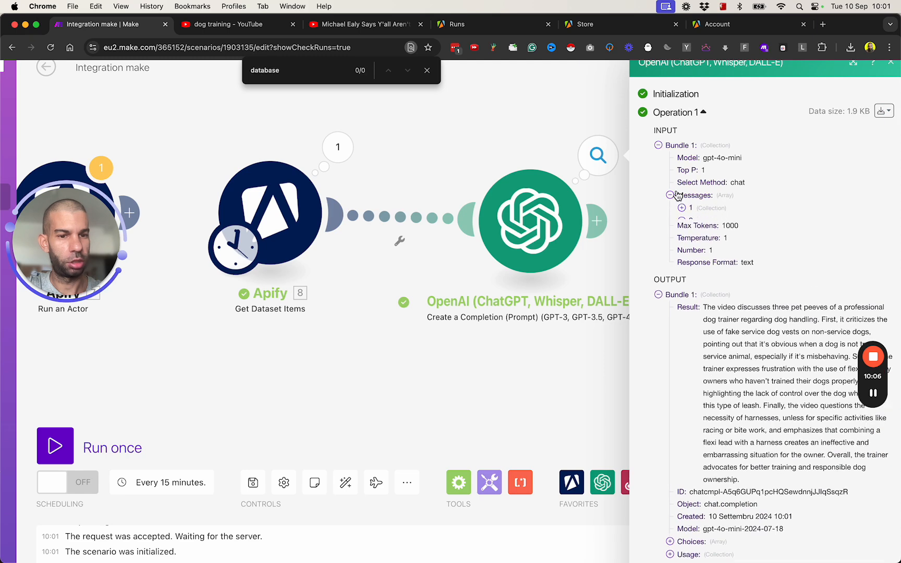
click(682, 208)
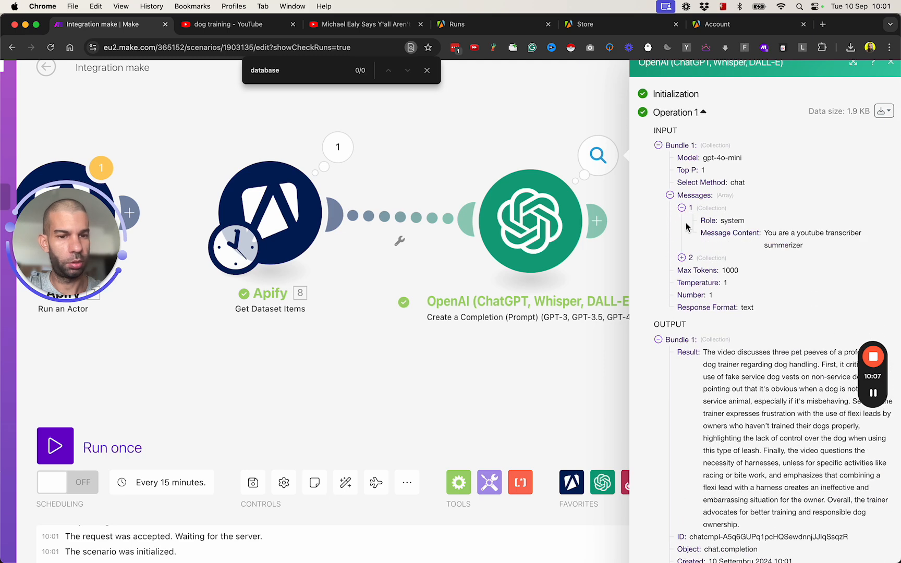
click(692, 256)
click(701, 285)
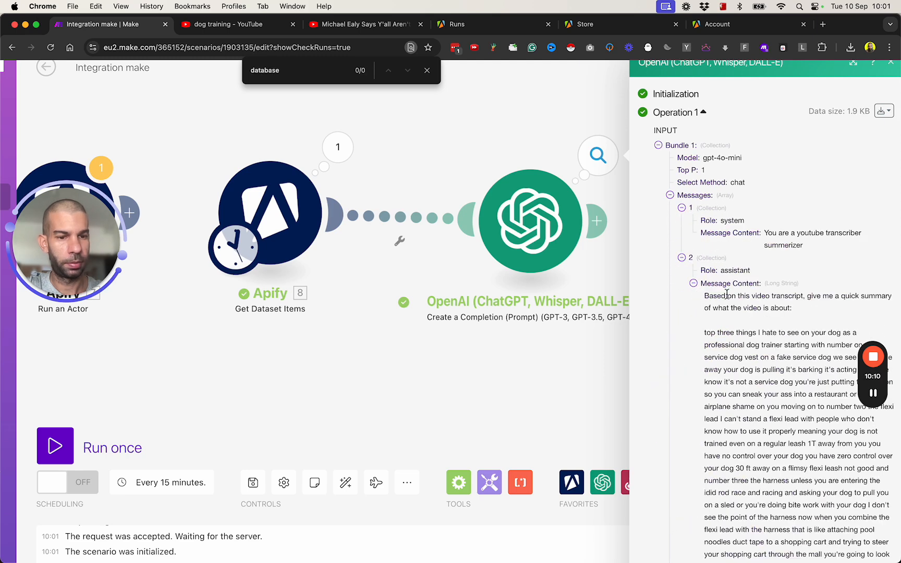
- Highlight the summary instruction and the generated dog-training video summary in the output
drag(713, 296, 793, 311)
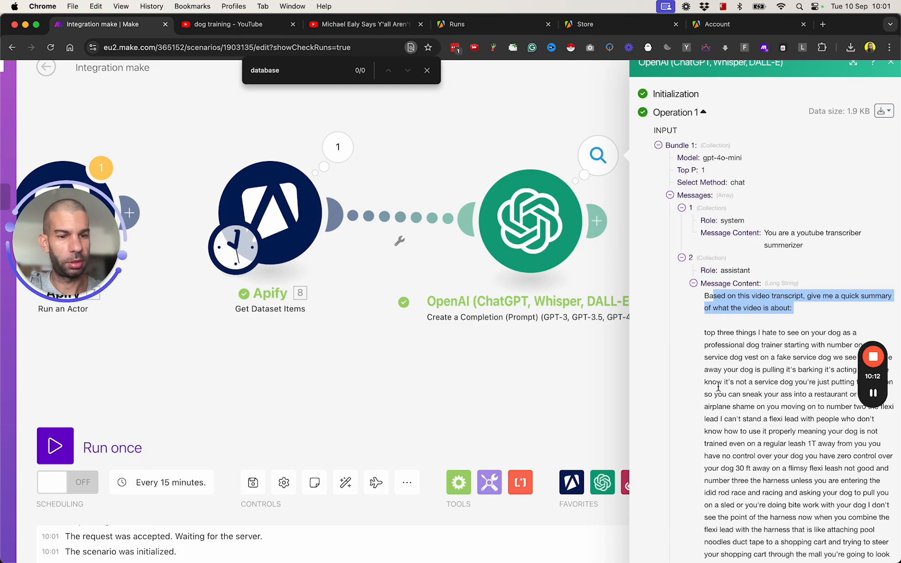
scroll(732, 387, right, 3)
scroll(648, 368, down, 5)
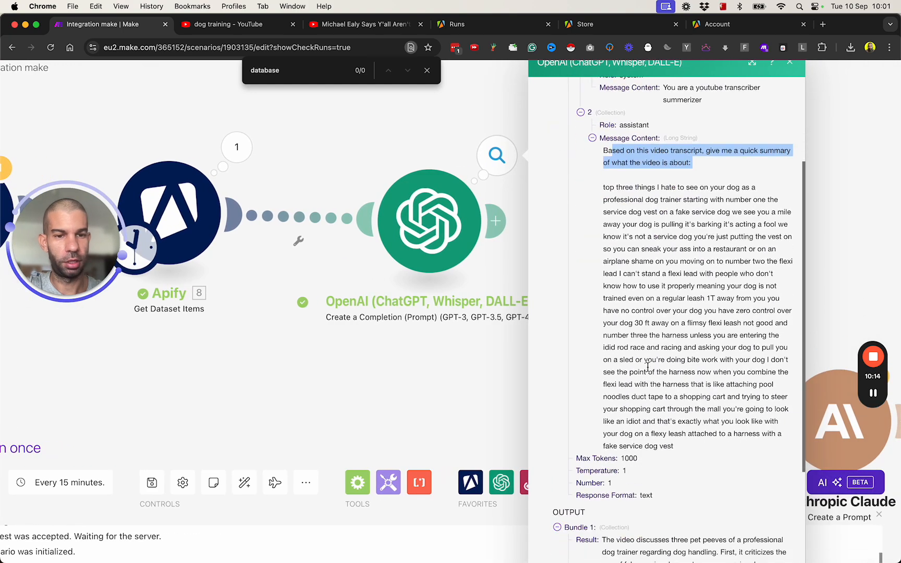
scroll(713, 377, down, 10)
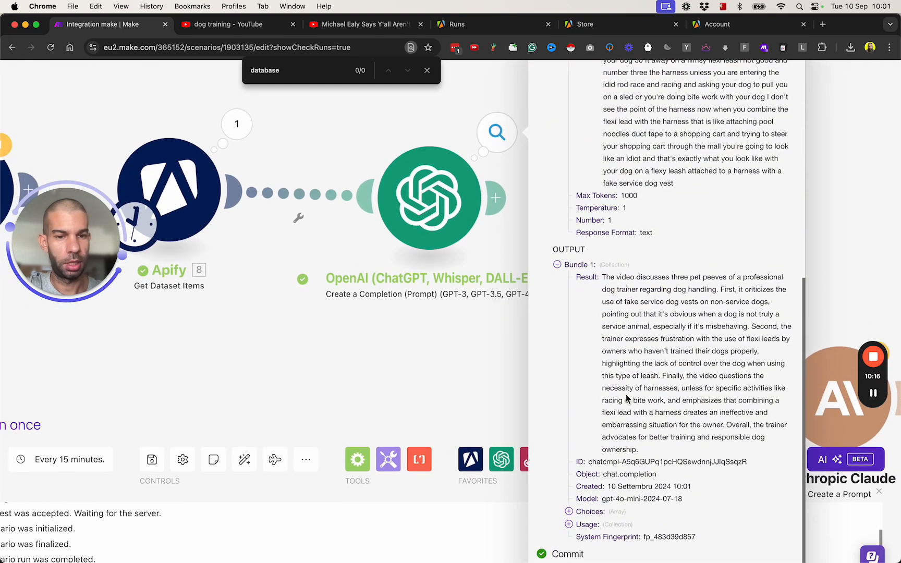
drag(615, 252, 690, 406)
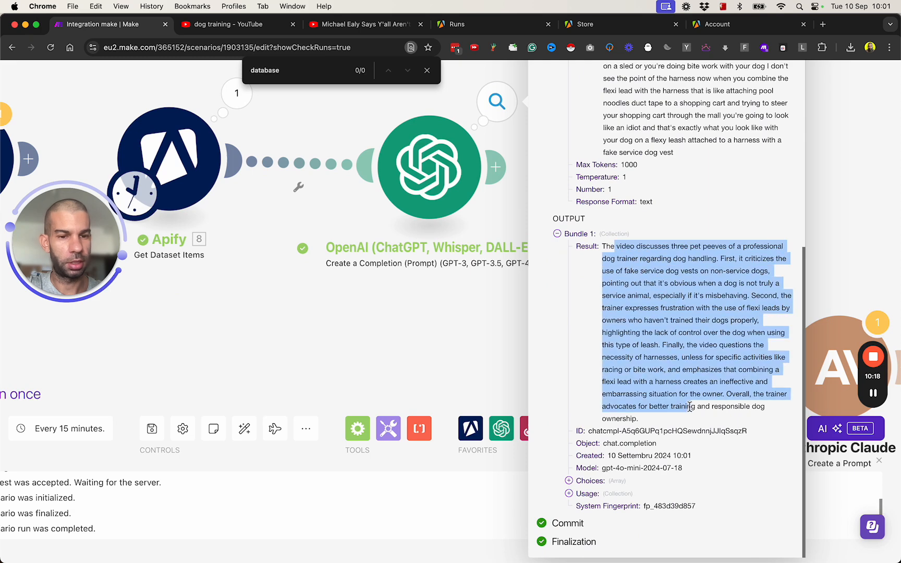
scroll(671, 276, up, 5)
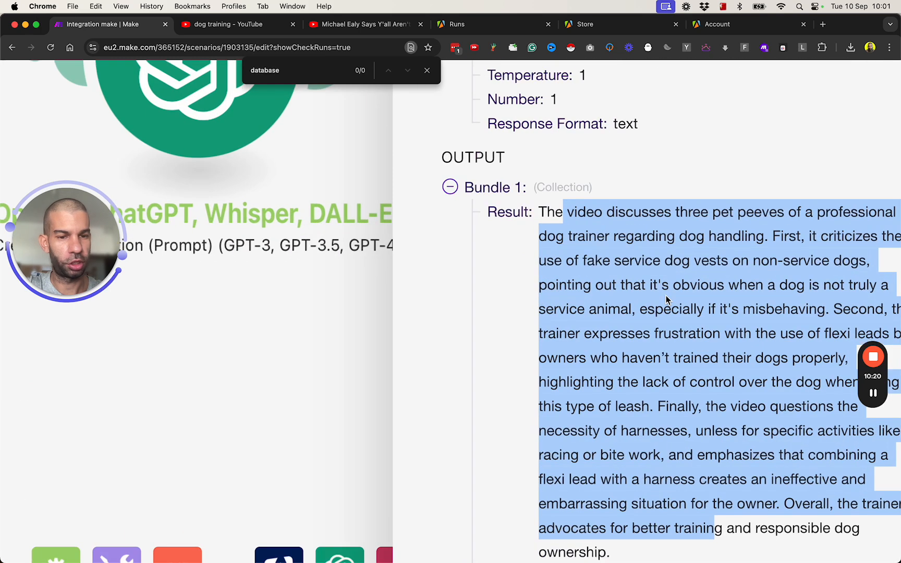
scroll(650, 306, down, 3)
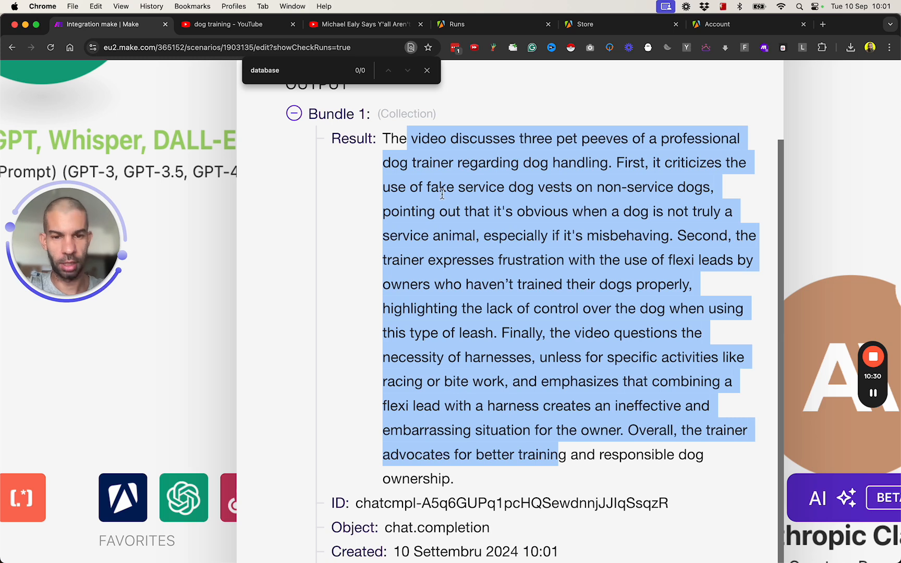
scroll(433, 339, down, 3)
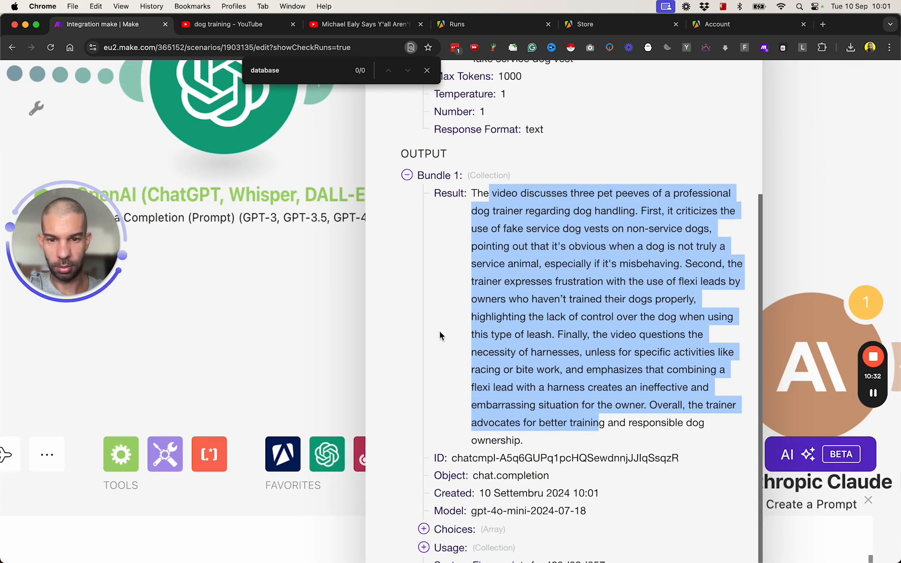
scroll(439, 335, down, 5)
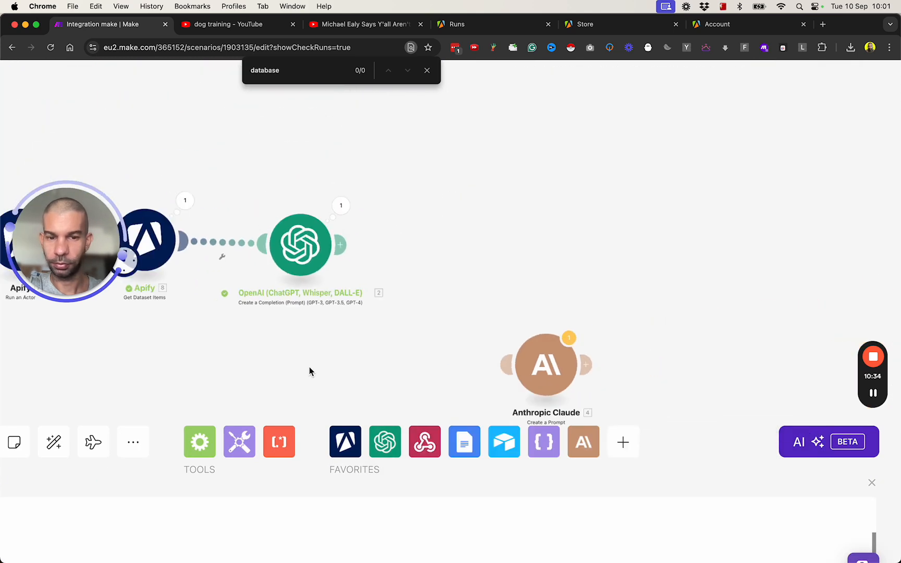
- Delete the Anthropic Claude module from the scenario
mouse_move(437, 336)
mouse_down()
mouse_move(524, 290)
mouse_move(430, 326)
mouse_up()
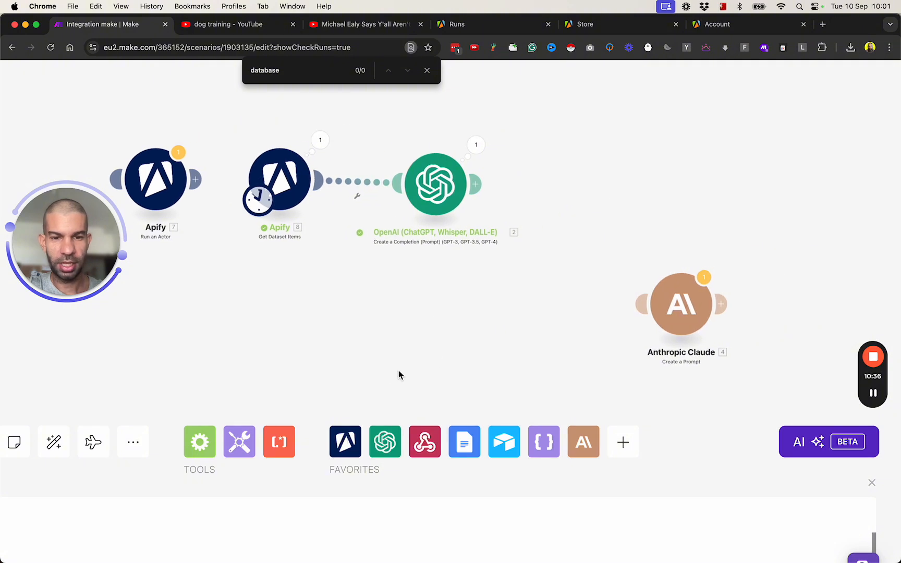
scroll(385, 371, down, 5)
right_click(532, 342)
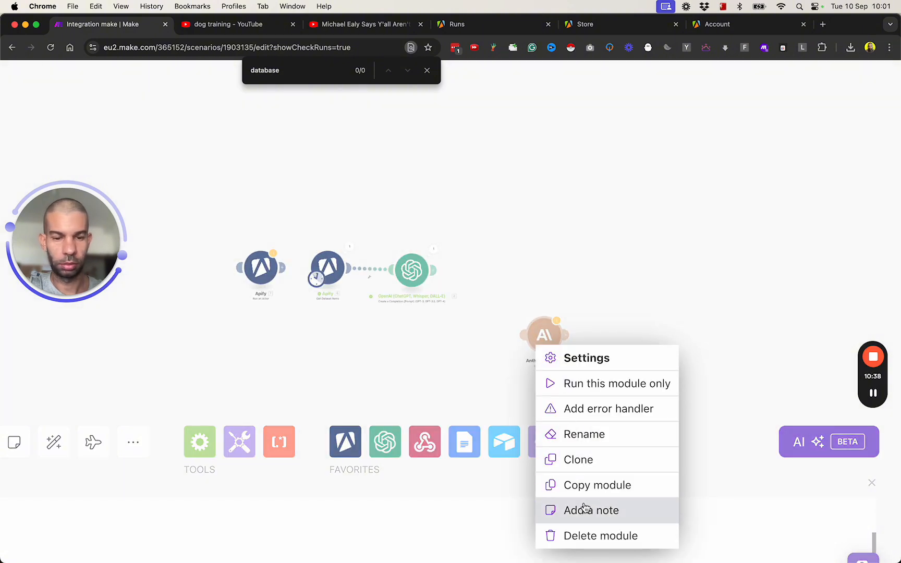
click(566, 534)
- Attach the Airtable module after the OpenAI module
drag(430, 369, 425, 247)
drag(315, 294, 317, 203)
drag(297, 325, 292, 230)
drag(265, 309, 523, 102)
drag(471, 192, 367, 369)
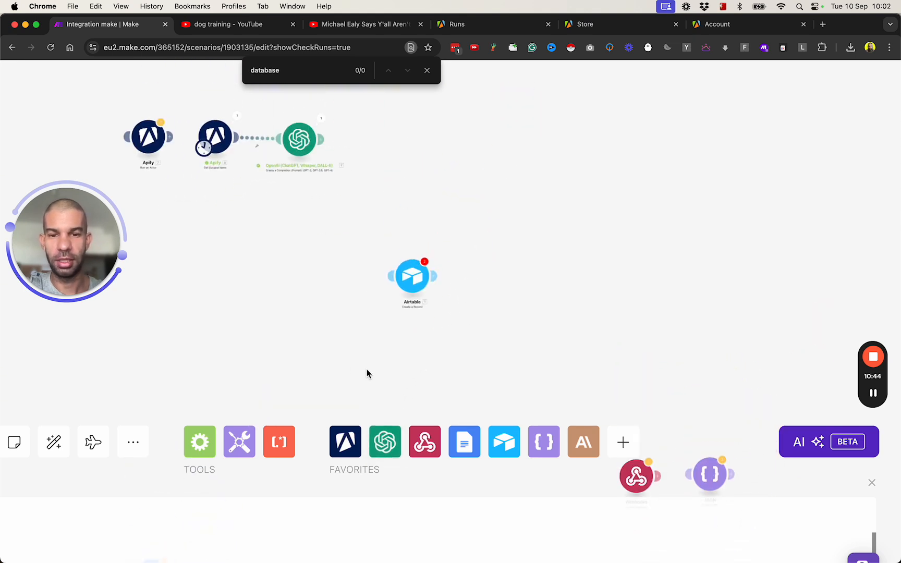
drag(414, 276, 367, 139)
- Set the Airtable module to the all airtable bases connection and Test Base
click(367, 140)
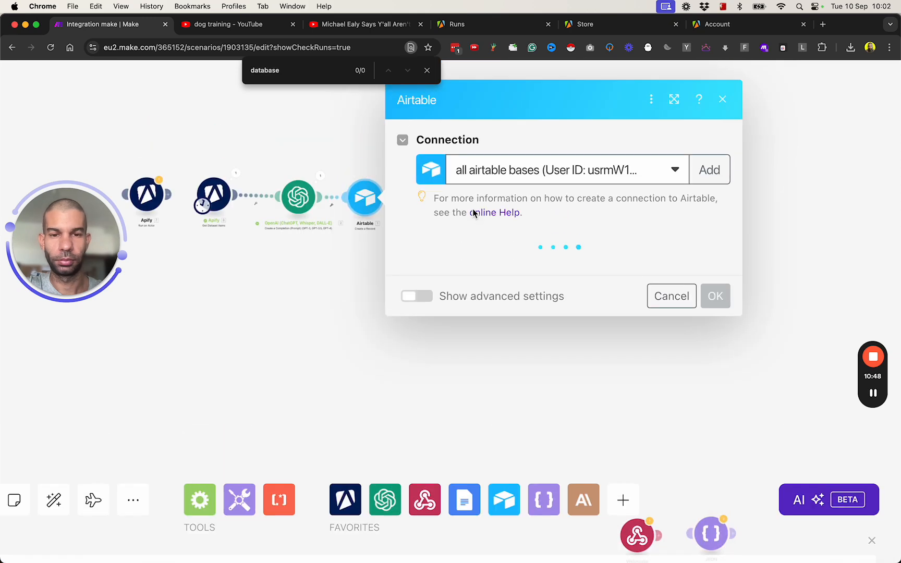
click(511, 136)
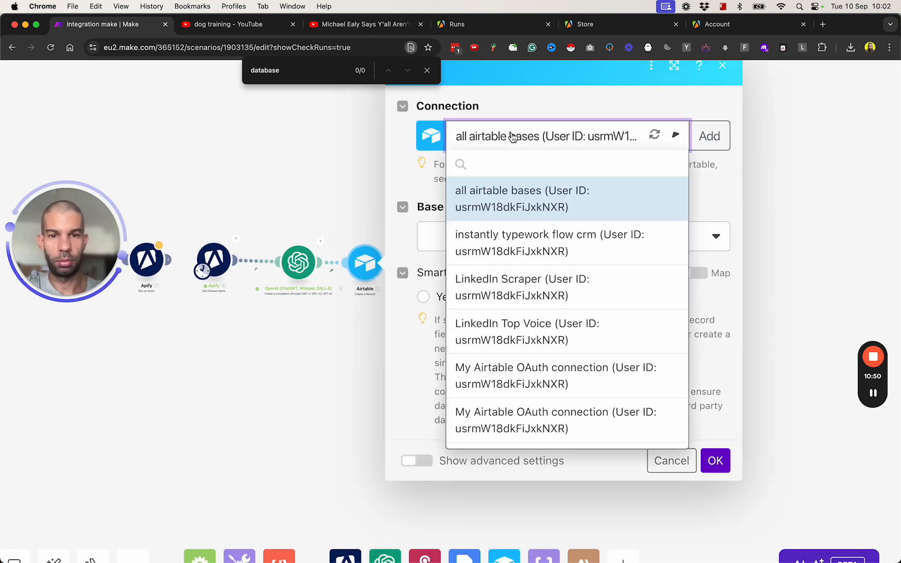
text(test)
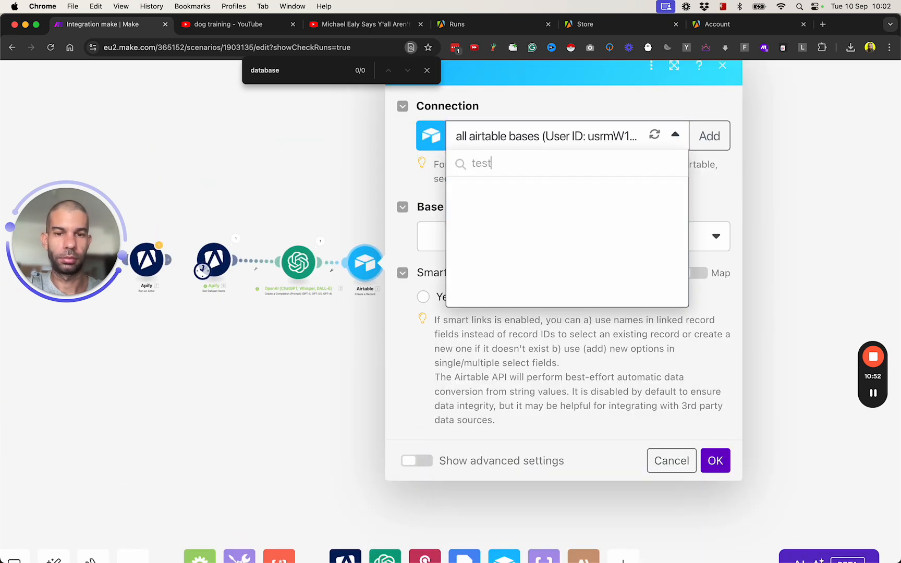
key(BackSpace)
key(BackSpace)
key(BackSpace)
key(BackSpace)
click(519, 196)
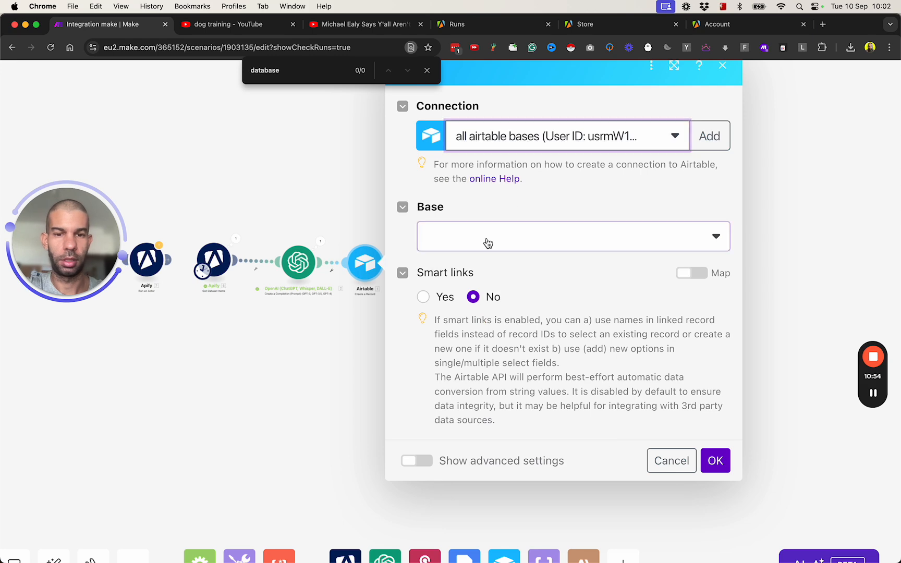
click(487, 241)
text(test)
click(505, 303)
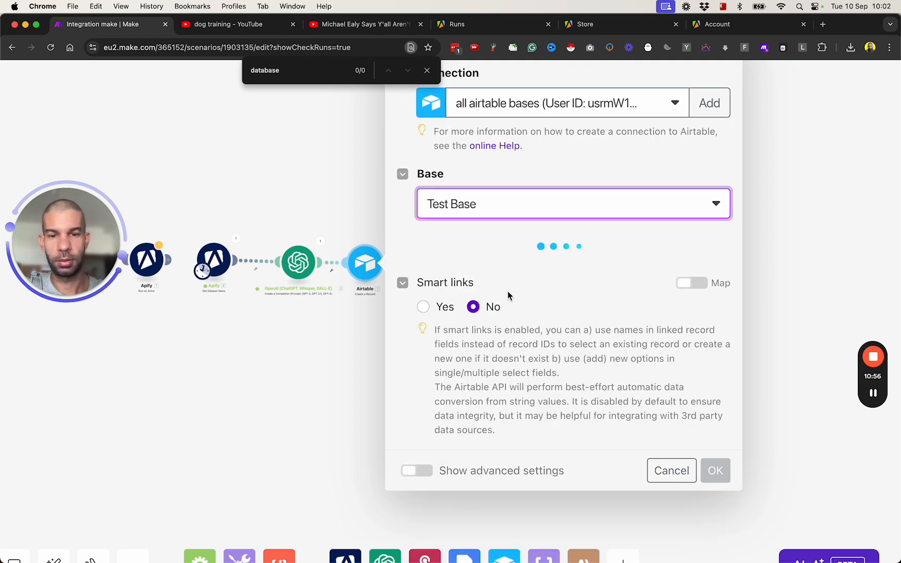
scroll(272, 313, down, 3)
- Launch the Airtable desktop app via Spotlight
key(super+space)
text(a)
key(Return)
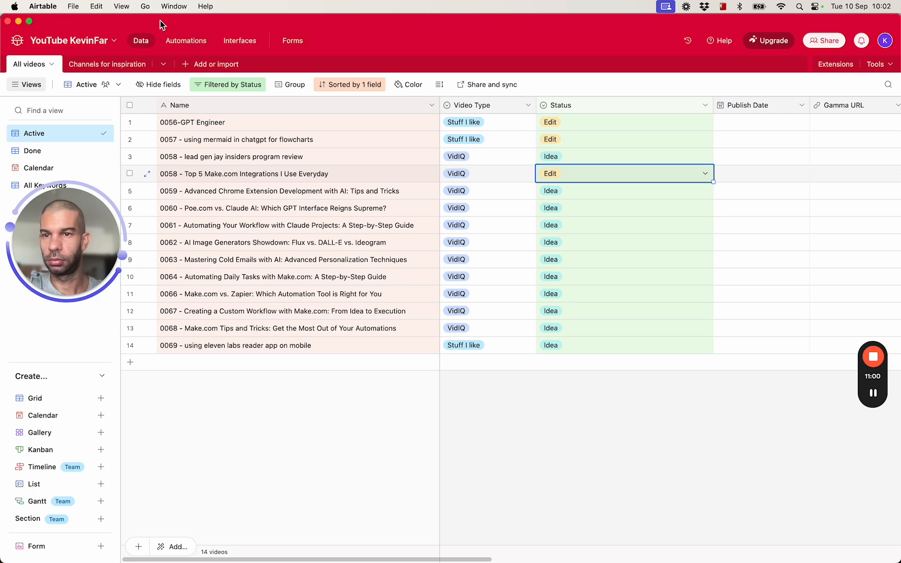
- Move the full-screen Airtable window aside and place the Test Base window beneath Make's settings
drag(134, 21, 900, 115)
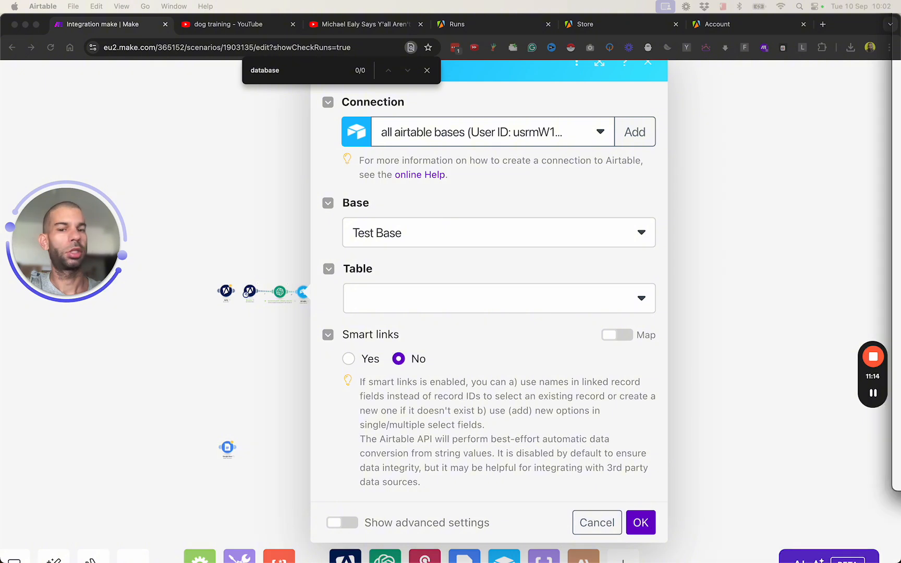
drag(467, 295, 326, 296)
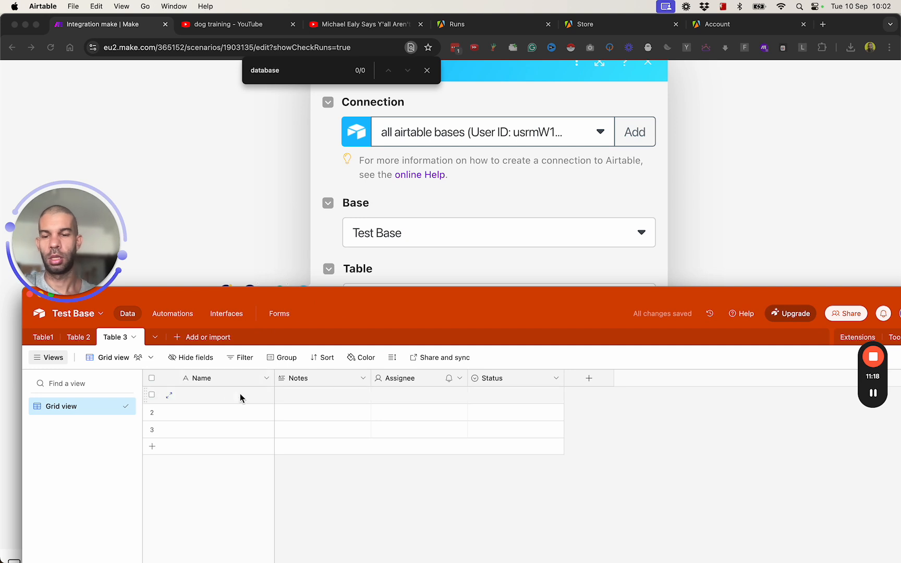
- Turn the Name field into a recordId formula field using RECORD_ID()
click(265, 380)
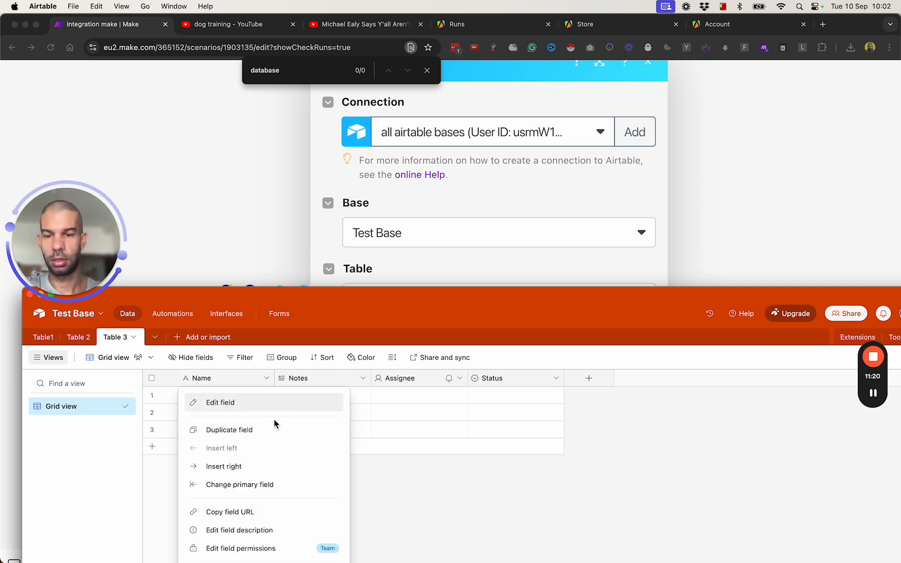
click(283, 403)
text(recordId)
click(263, 465)
text(for)
key(Return)
click(250, 527)
text(re)
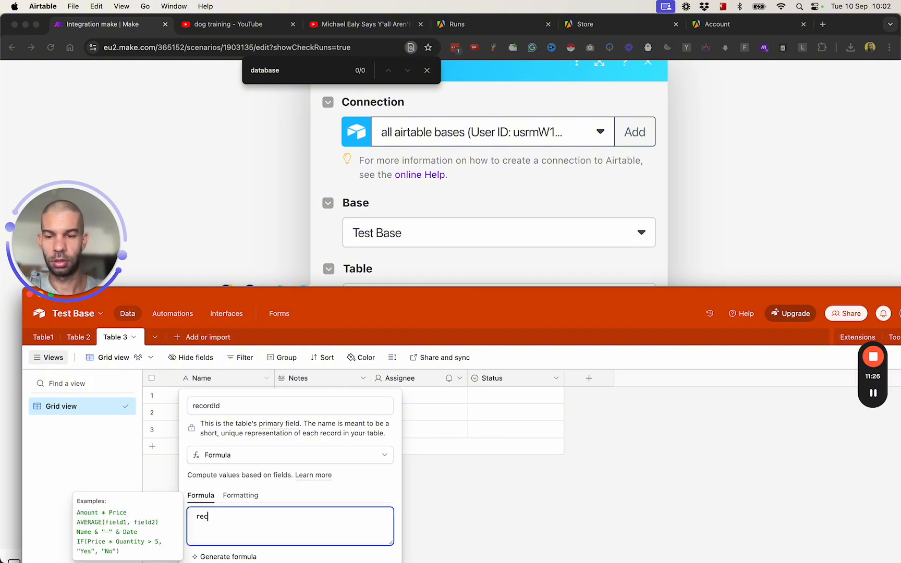
text(cor)
key(Return)
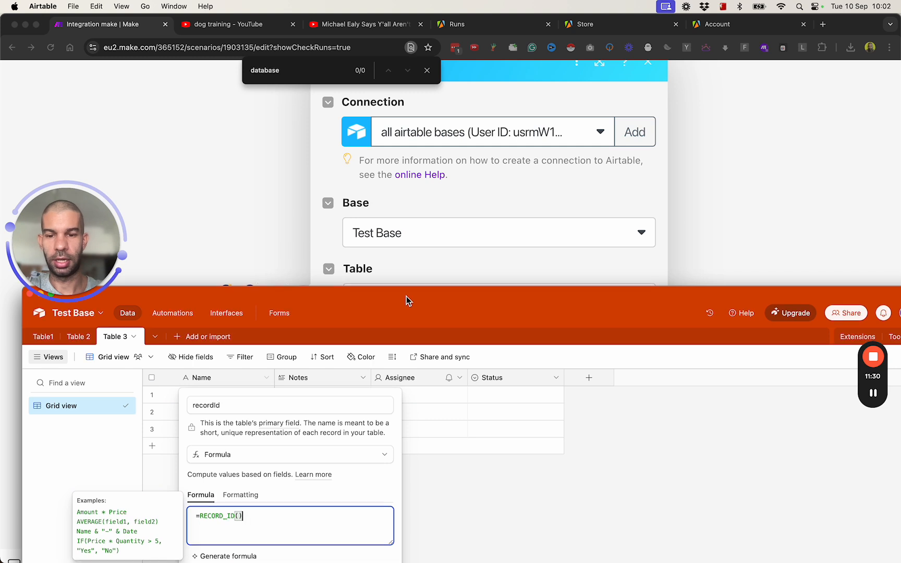
drag(406, 296, 406, 211)
click(377, 499)
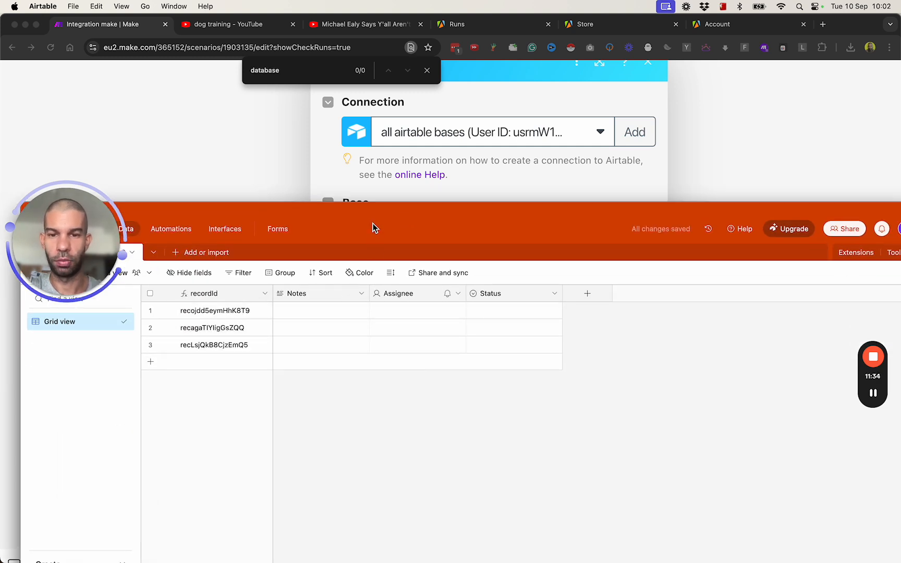
- Rename Notes to 'YouTube URL' and make it a URL field
click(324, 299)
right_click(336, 297)
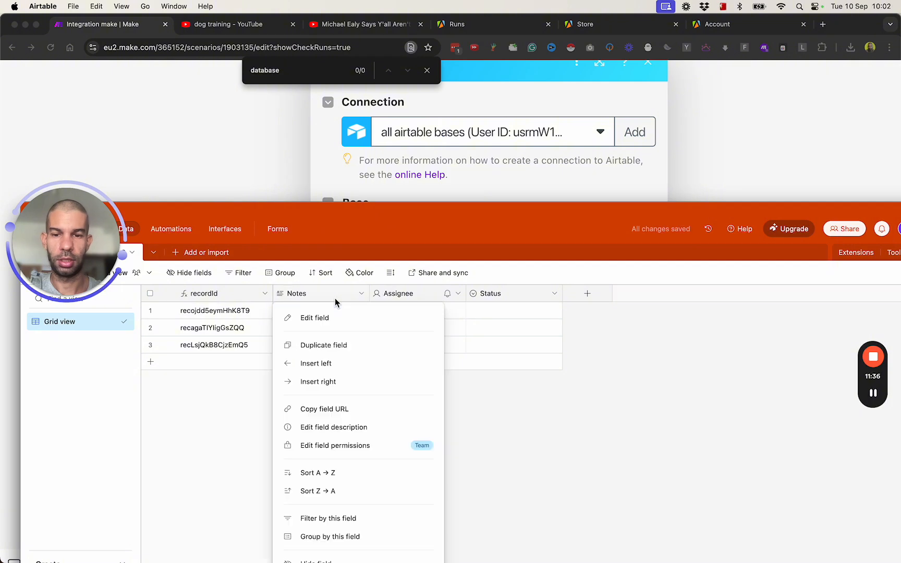
click(348, 317)
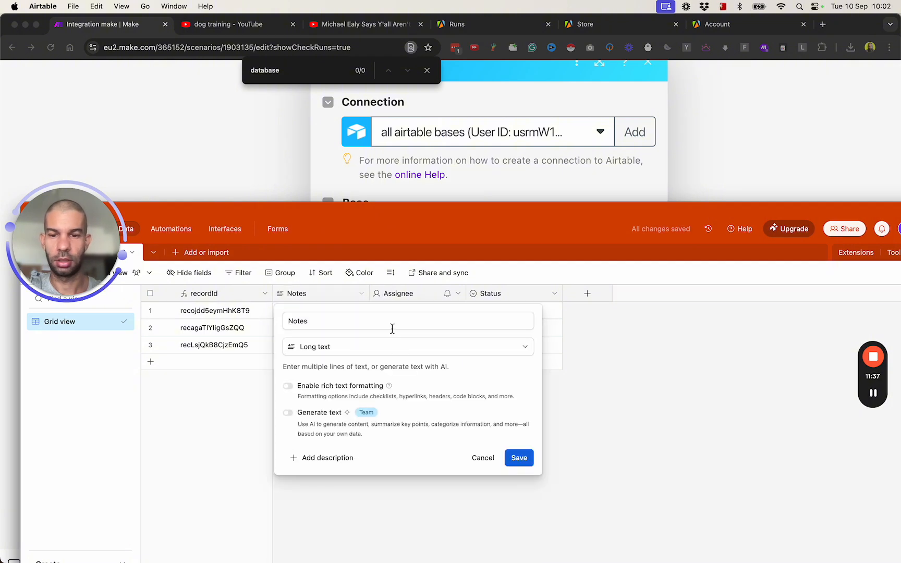
text(YouTube URL)
click(365, 347)
text(url)
click(310, 376)
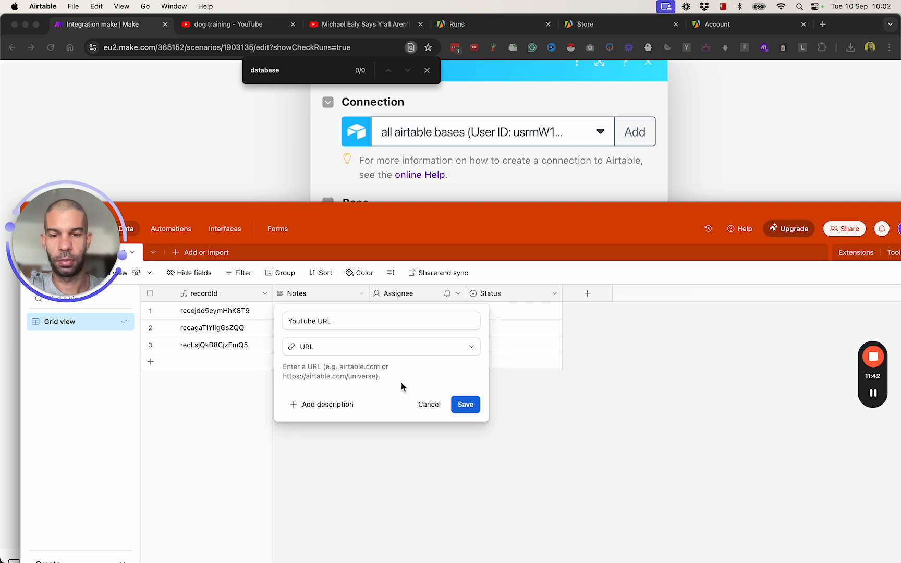
click(465, 404)
- Rename Assignee to 'Summary' and make it a Long text field
right_click(410, 296)
click(420, 316)
key(super+a)
text(Summary)
click(417, 347)
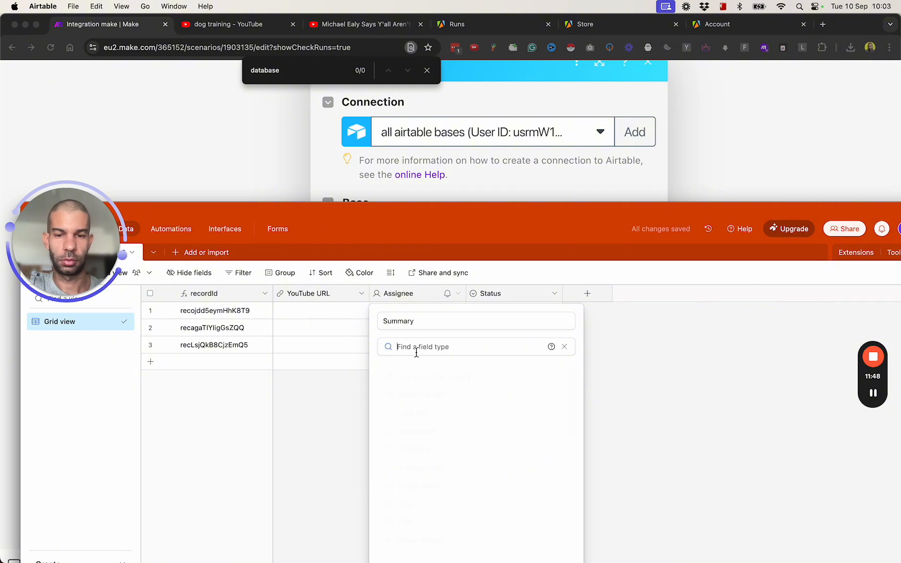
text(long)
key(Return)
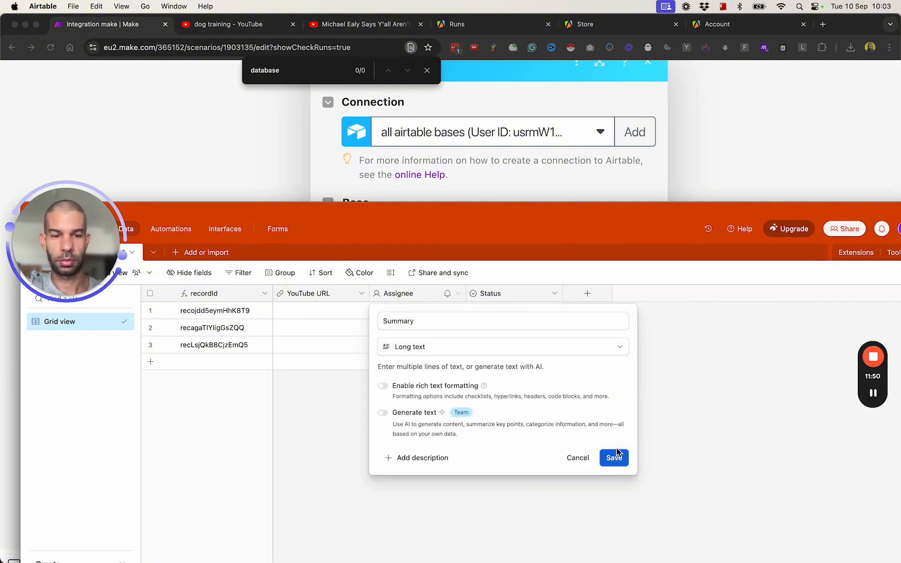
click(619, 458)
- Open the Status field's options with the Airtable window maximized
click(538, 298)
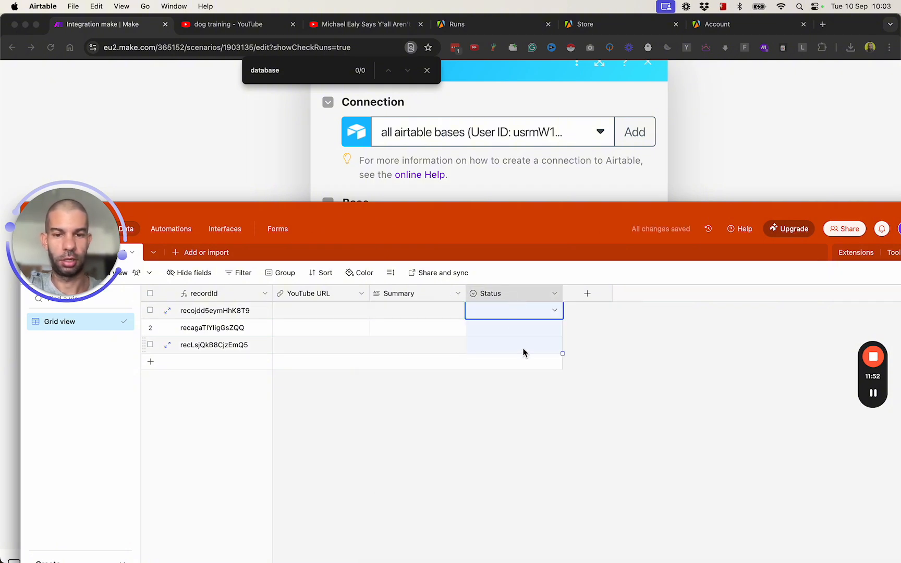
right_click(499, 289)
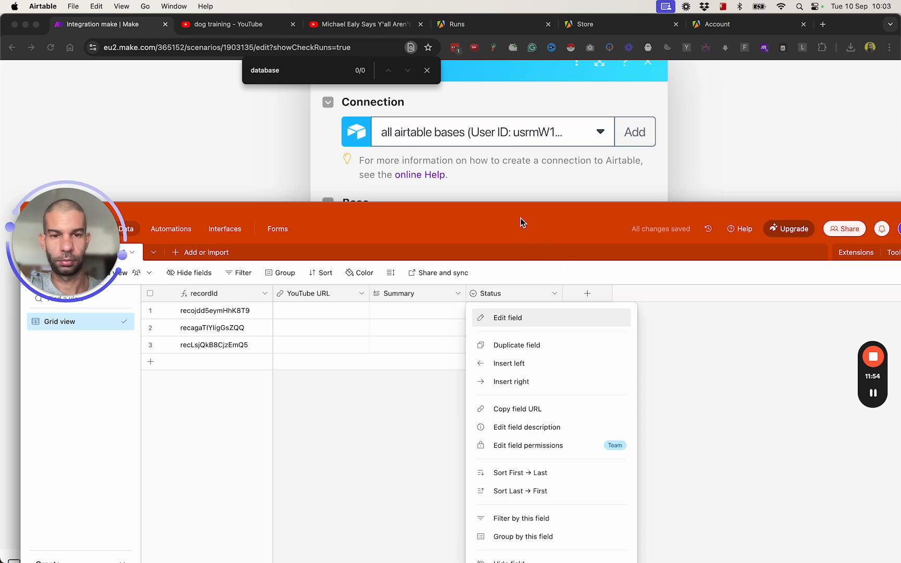
double_click(517, 214)
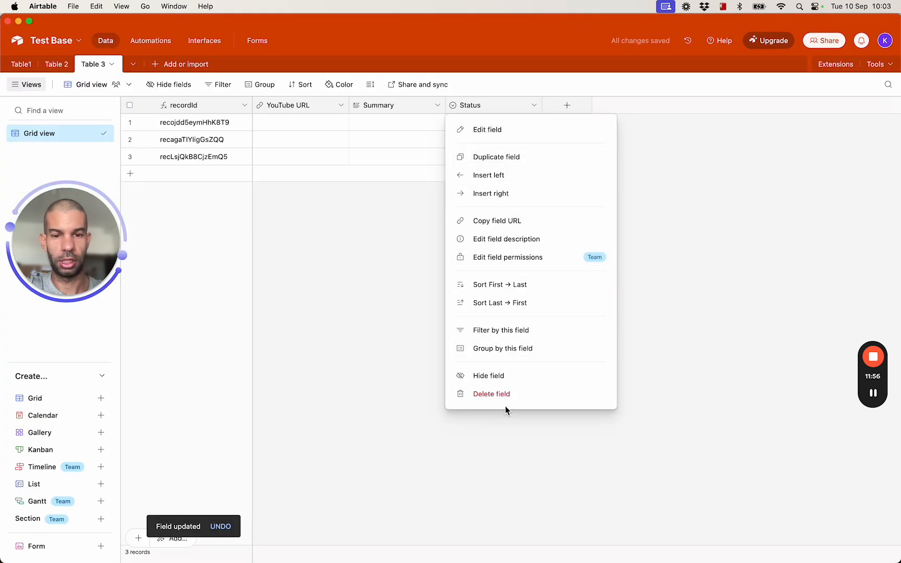
- Delete the Status field and move Airtable aside to return to Make
click(505, 394)
drag(412, 35, 410, 379)
click(422, 316)
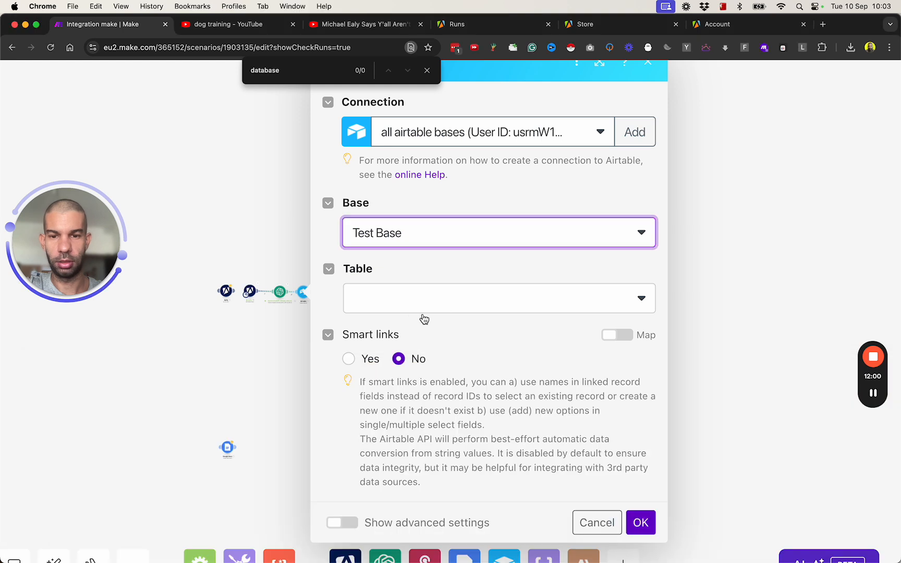
- Refresh the Airtable module's table list and select Table 3
click(422, 316)
click(619, 287)
click(619, 290)
click(621, 296)
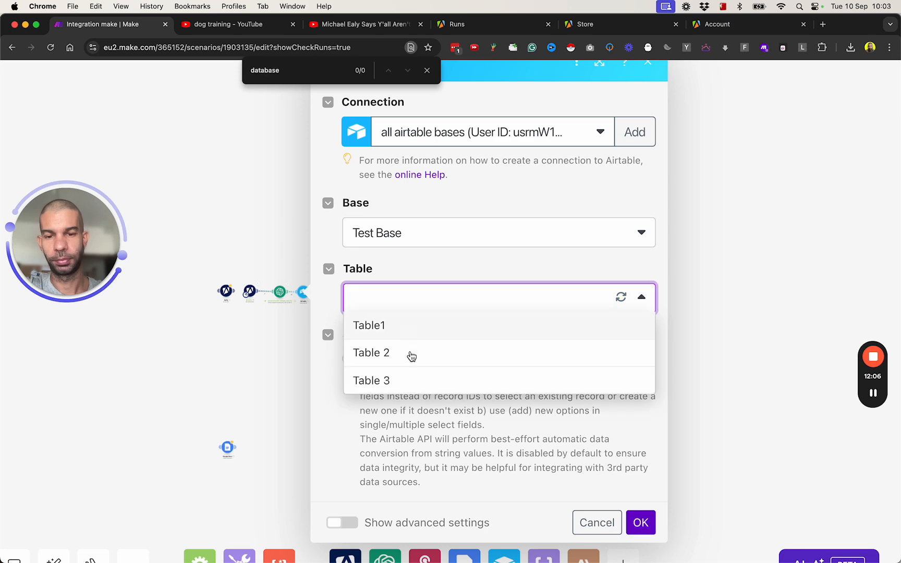
click(402, 378)
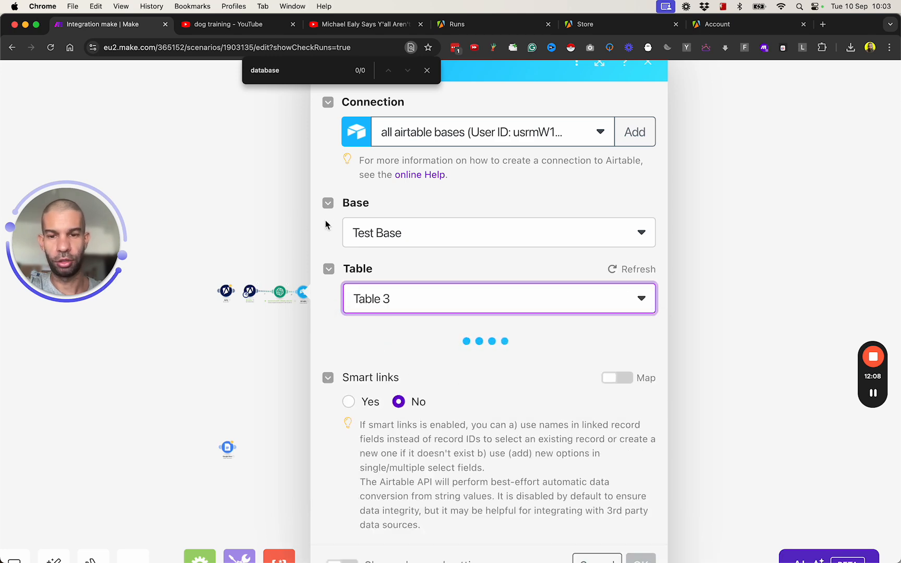
- Map 8. url into YouTube URL and 2. Result into Summary, then confirm
scroll(397, 313, down, 3)
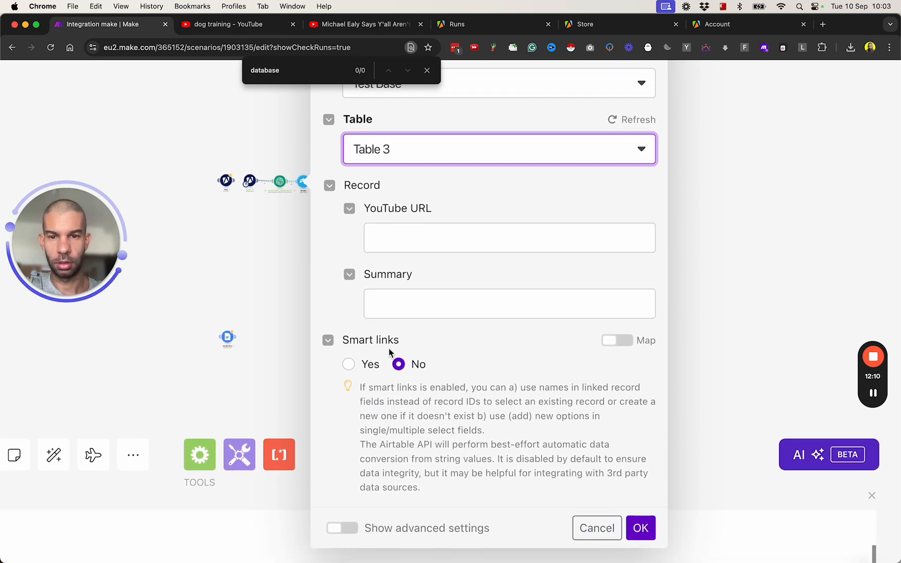
click(415, 251)
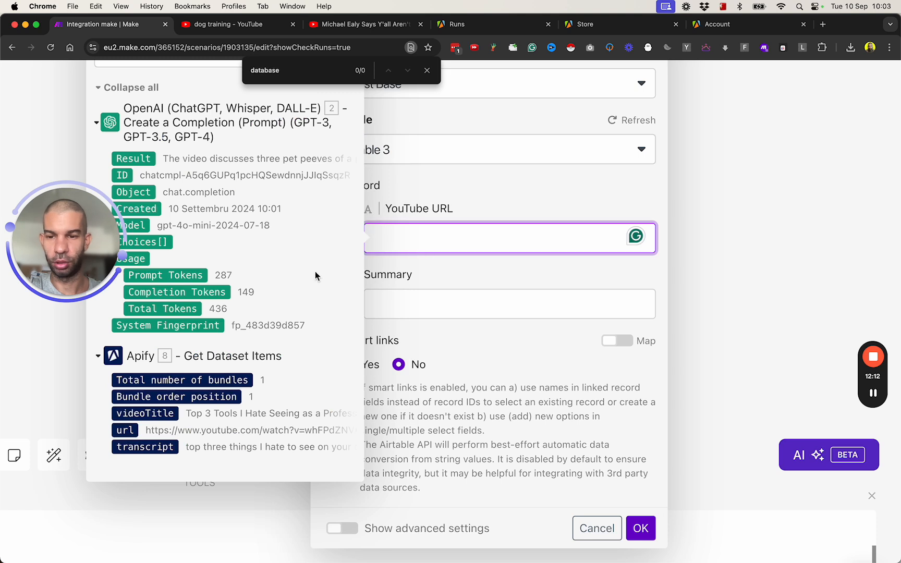
click(129, 430)
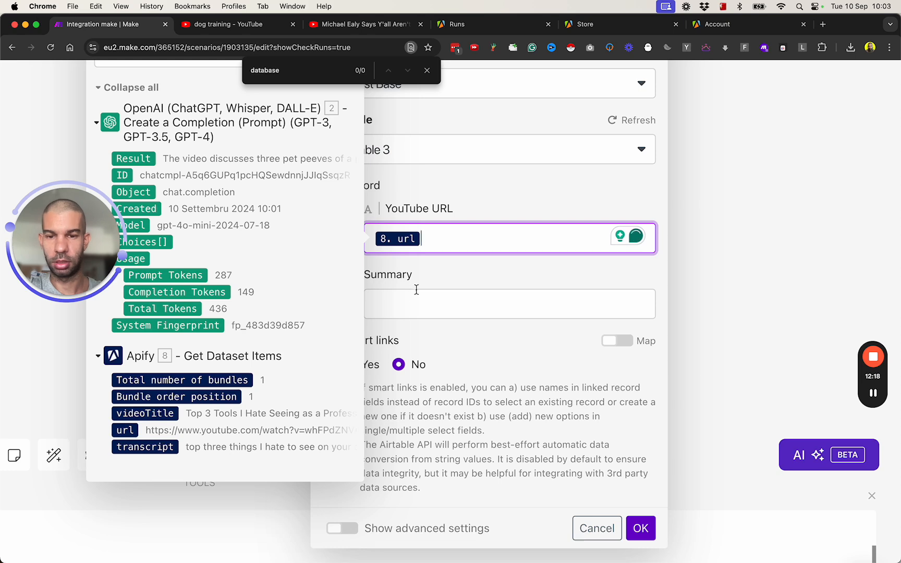
click(416, 301)
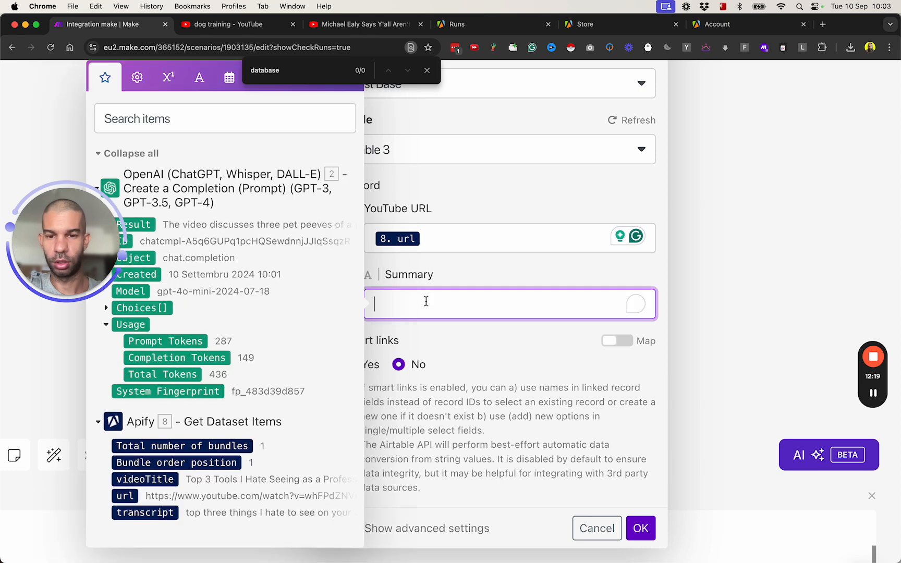
click(138, 223)
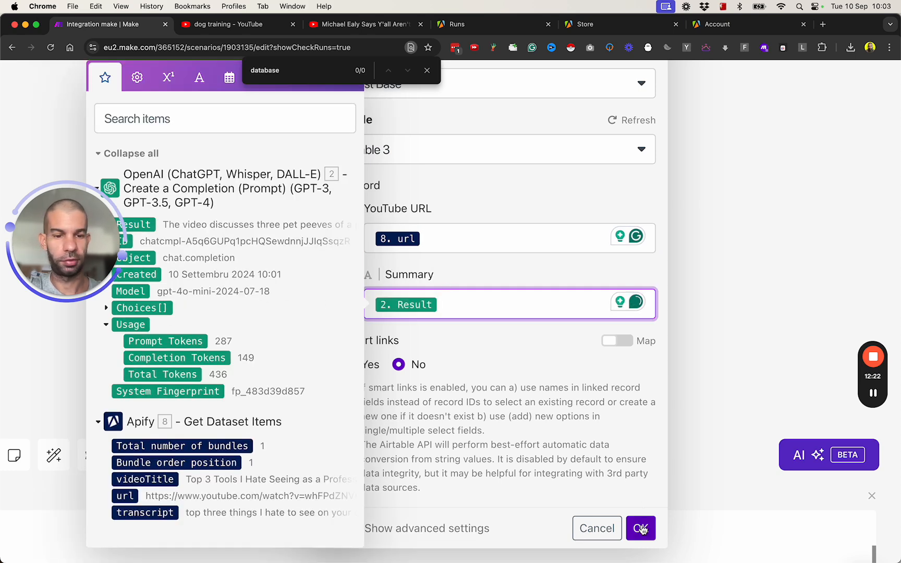
click(641, 529)
- Bring the modules back into view at normal zoom and auto-align the scenario
scroll(270, 211, up, 5)
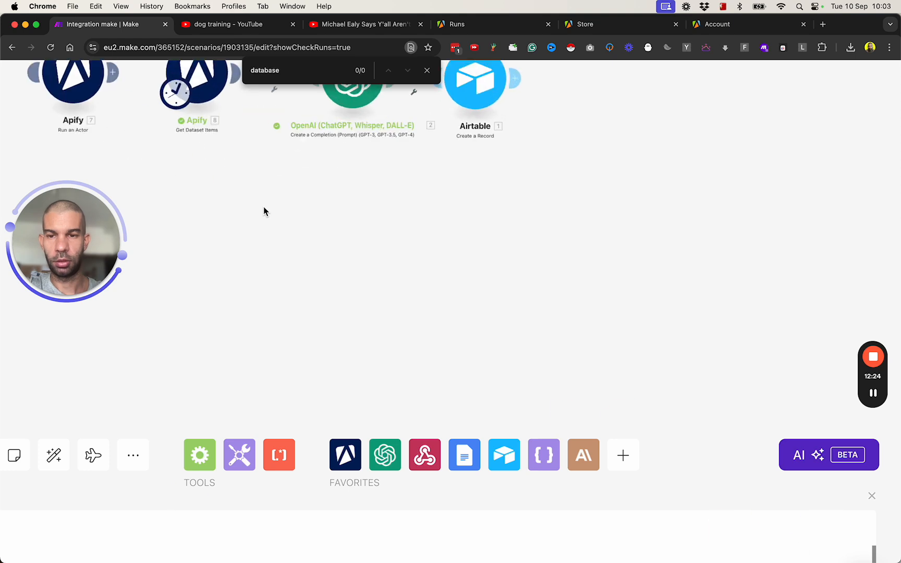
scroll(183, 339, down, 5)
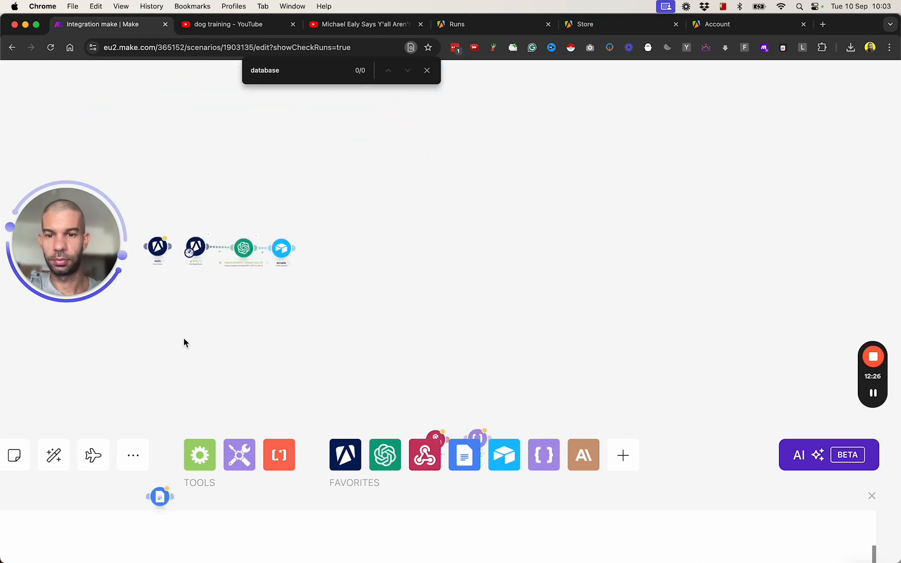
scroll(89, 392, down, 3)
drag(91, 392, 331, 336)
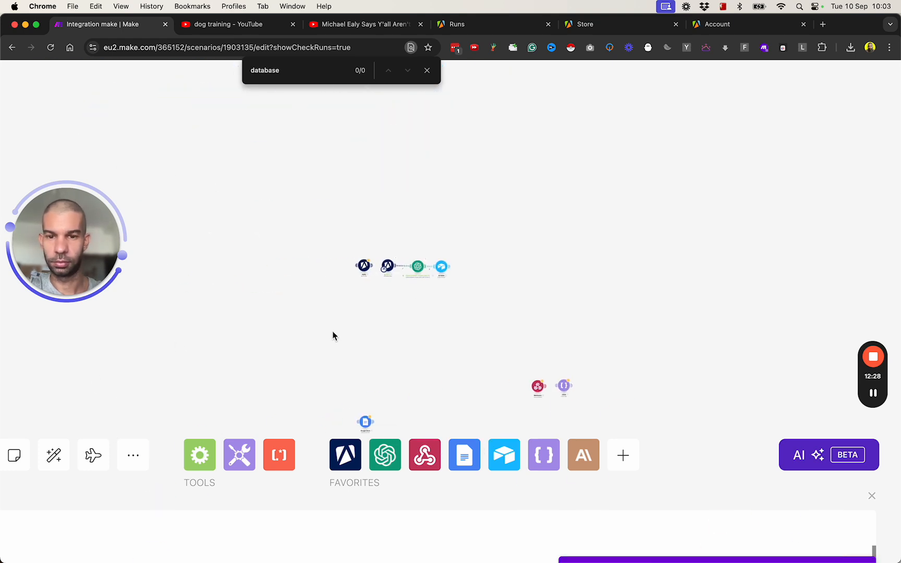
key(super+0)
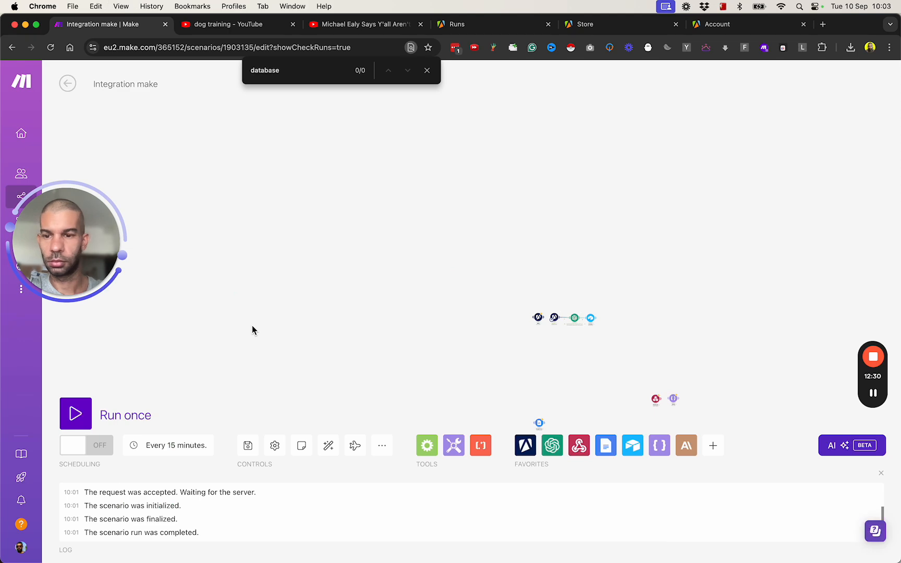
drag(582, 344, 398, 283)
scroll(404, 332, down, 2)
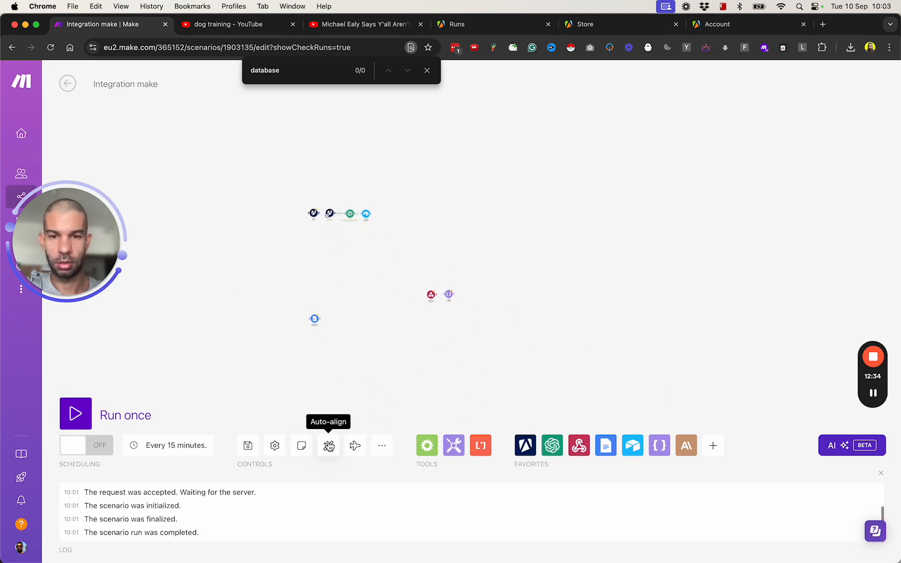
click(328, 446)
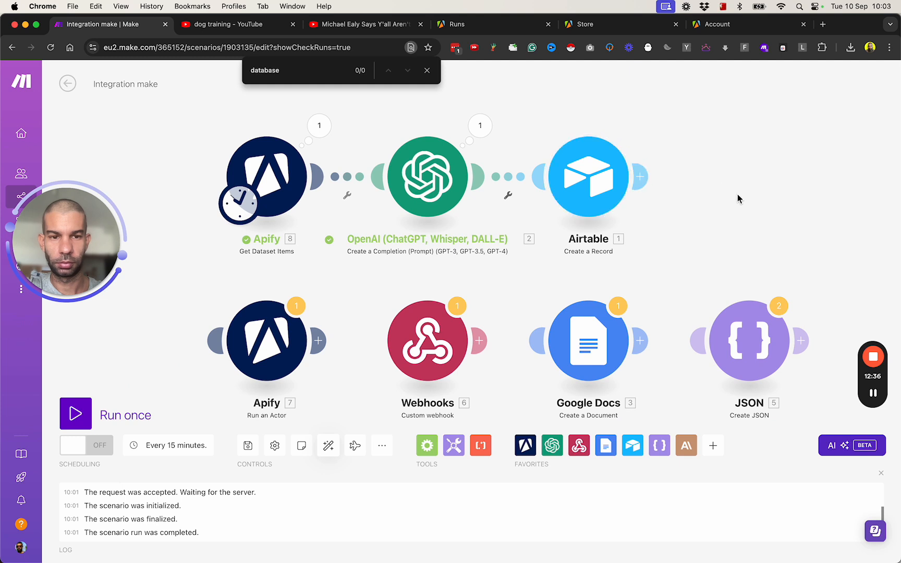
- Move the Run an Actor module to the top left and start a single test run
drag(738, 198, 674, 195)
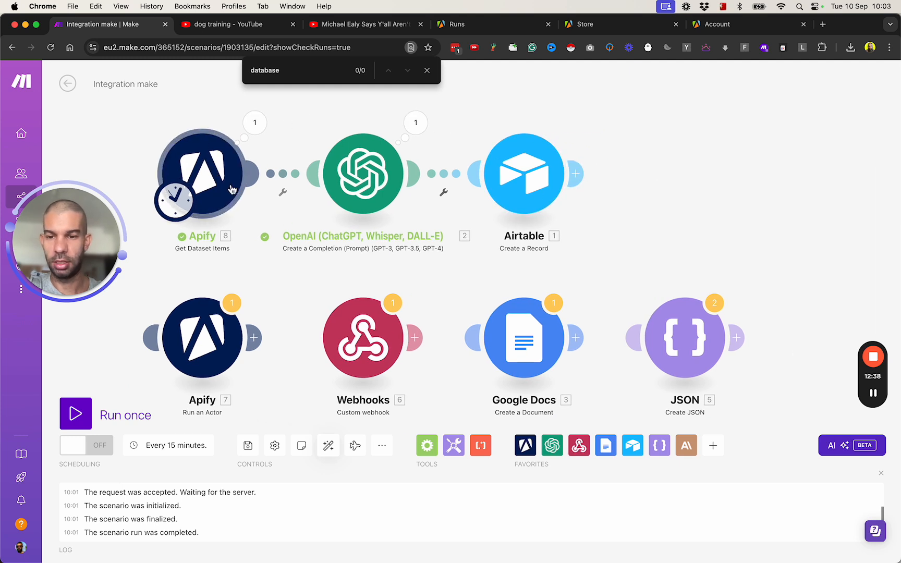
drag(258, 268, 368, 262)
drag(307, 342, 138, 174)
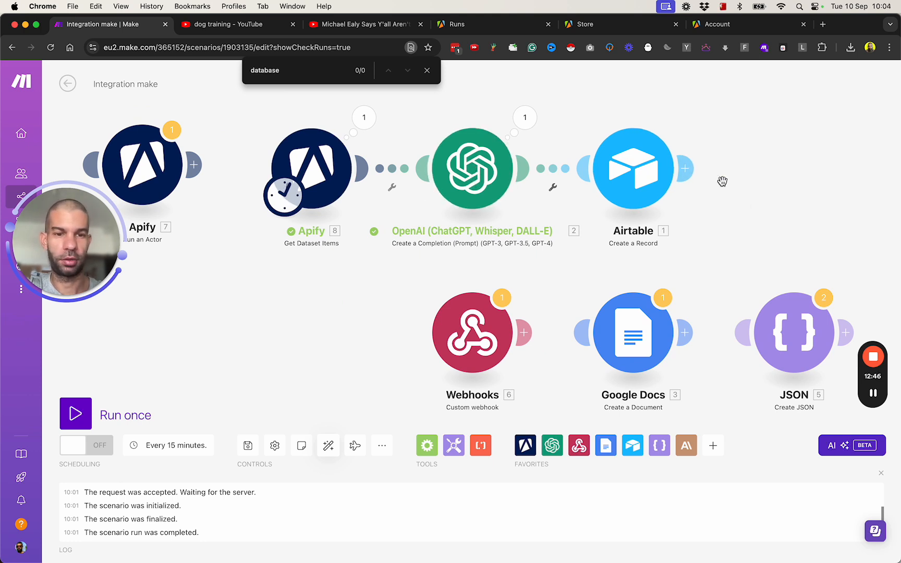
scroll(605, 195, right, 5)
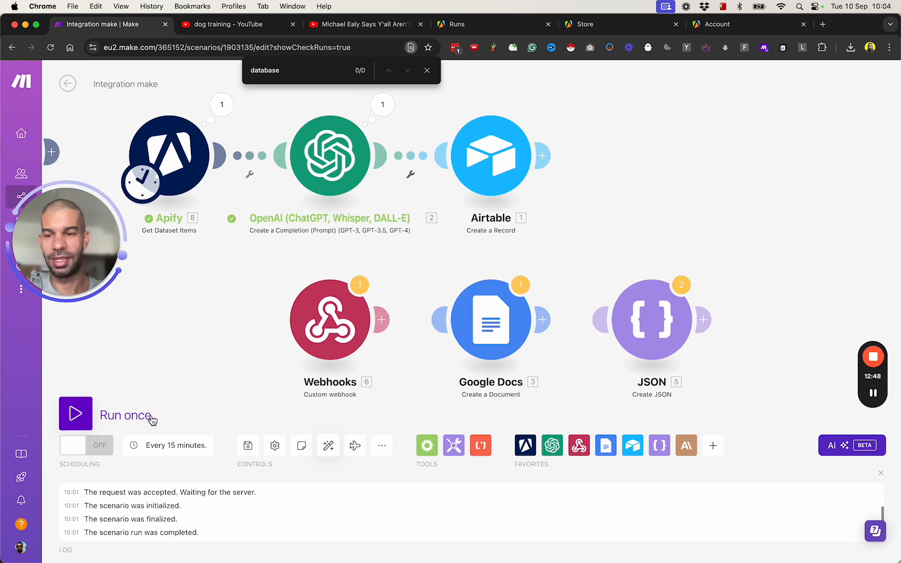
click(73, 413)
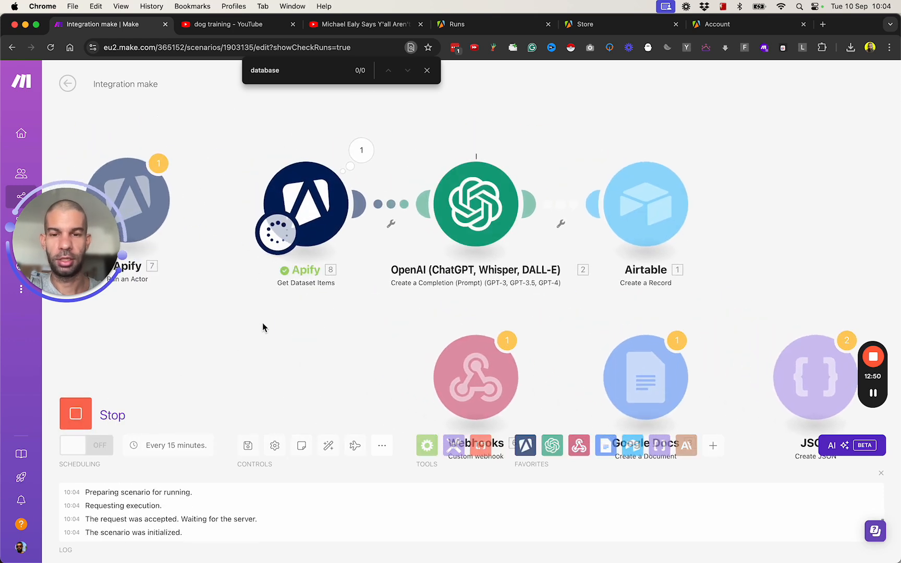
- In Airtable, delete the three old empty records from Table 3
key(super+Tab)
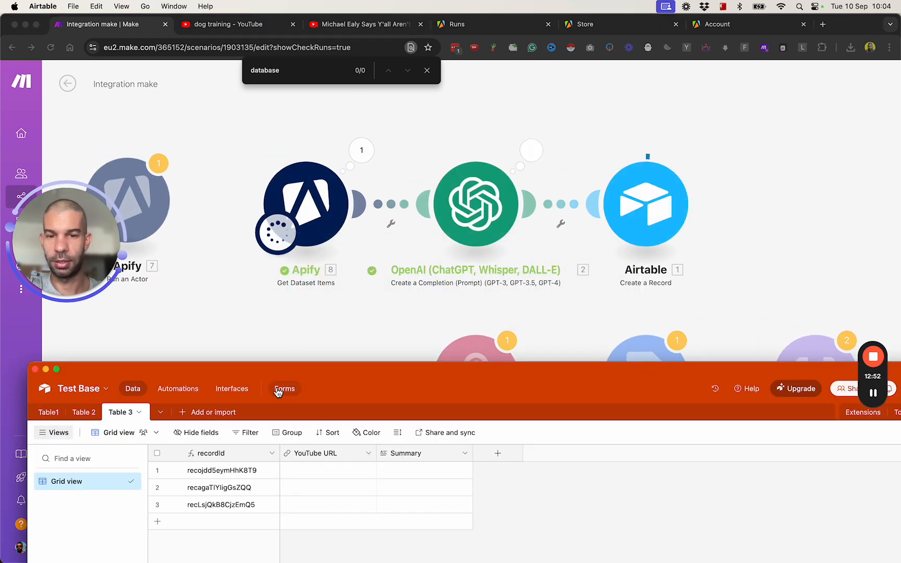
drag(313, 364, 342, 222)
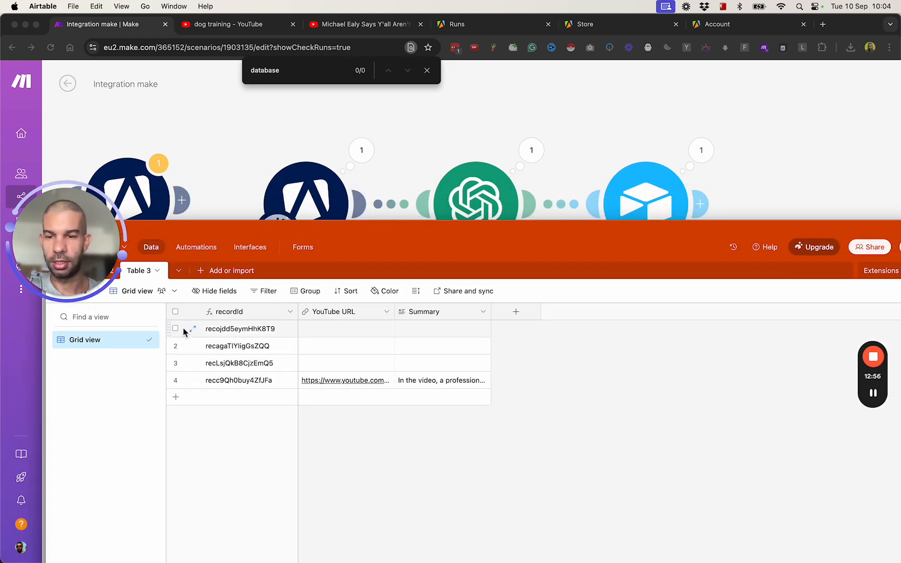
shift+click(175, 363)
right_click(232, 338)
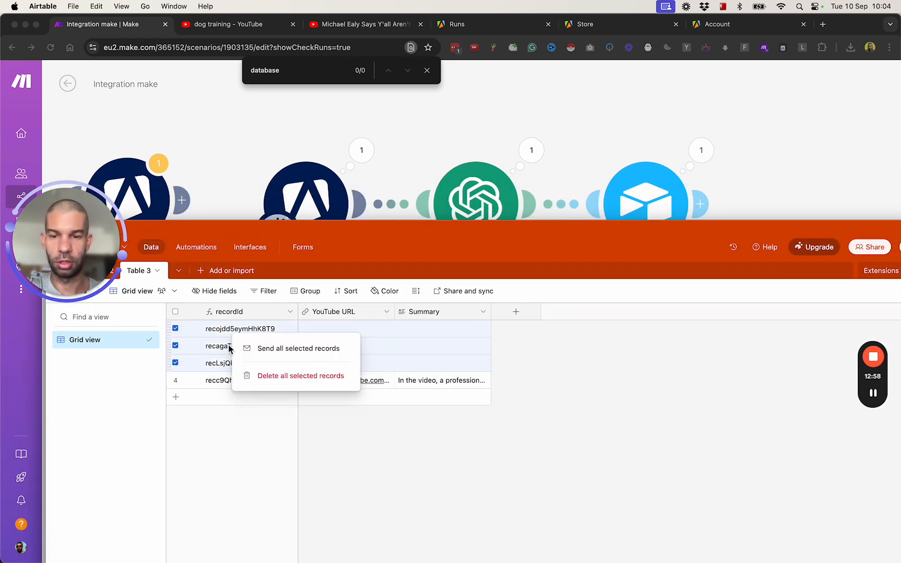
click(263, 380)
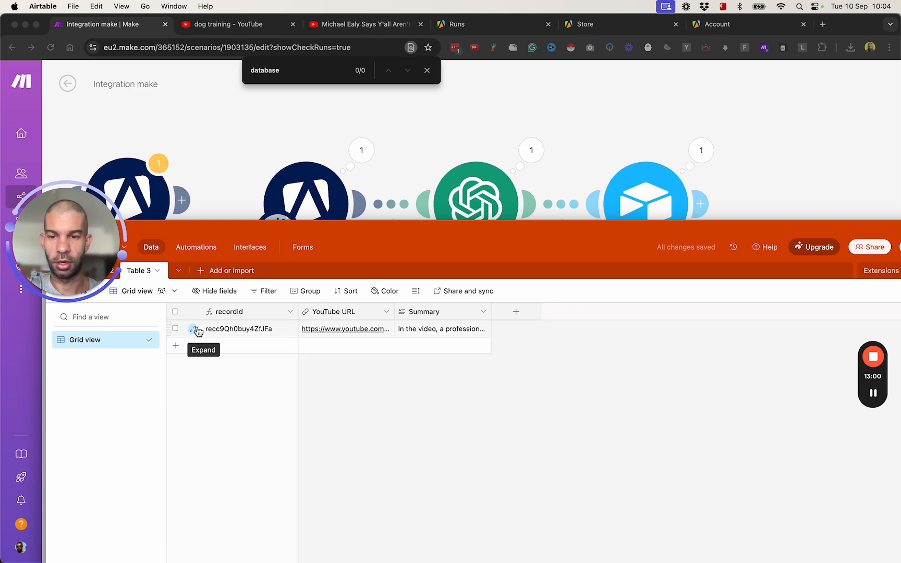
- Expand the remaining record, check its YouTube video link and summary, then return to Make
click(199, 329)
drag(463, 233, 437, 127)
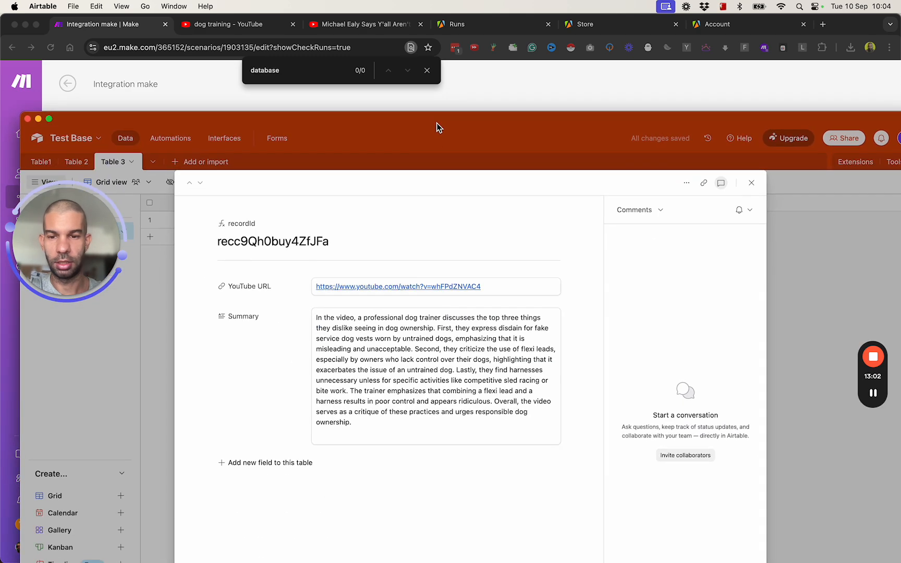
click(394, 287)
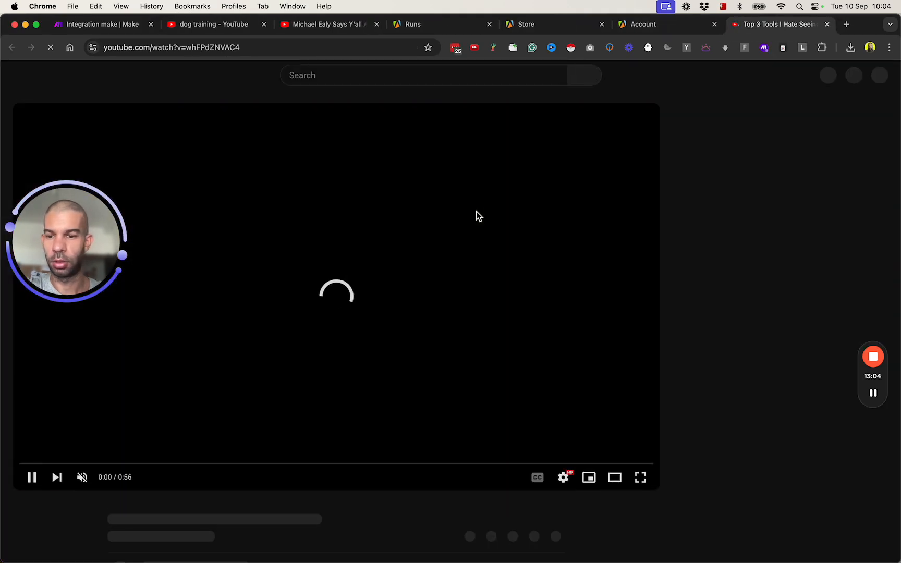
key(super+w)
key(super+Tab)
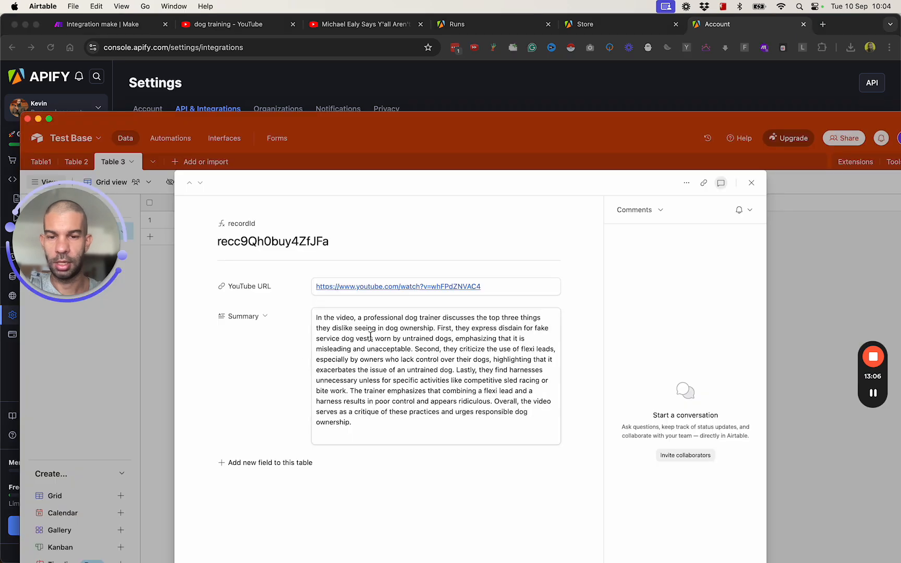
drag(342, 328, 413, 401)
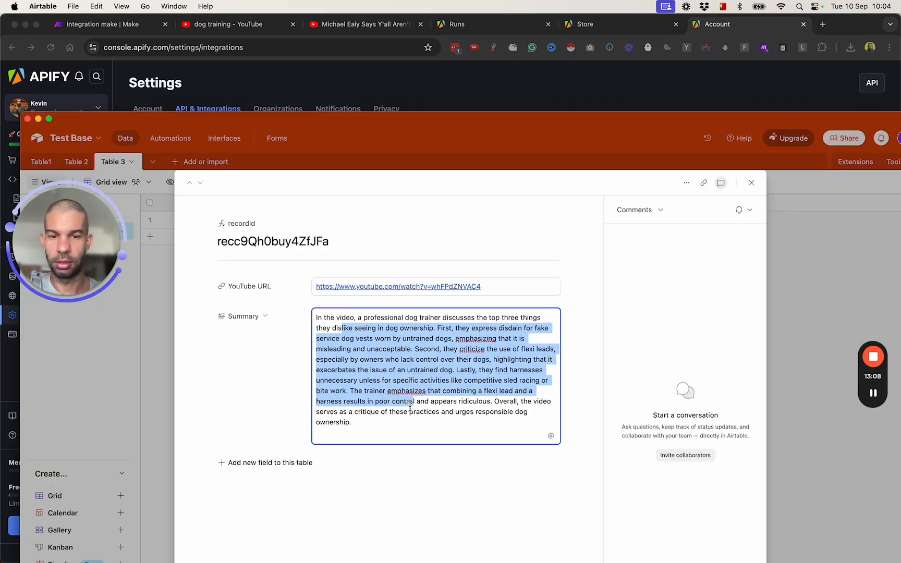
drag(555, 122, 559, 179)
click(127, 25)
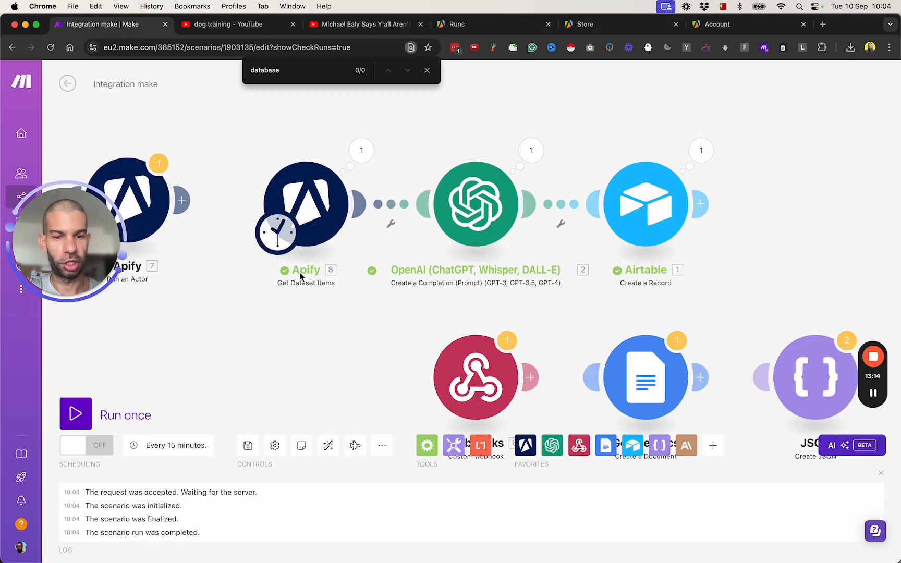
- Connect the Google Docs module directly after the Airtable step on the canvas
scroll(348, 324, down, 2)
scroll(348, 324, right, 1)
scroll(621, 229, right, 3)
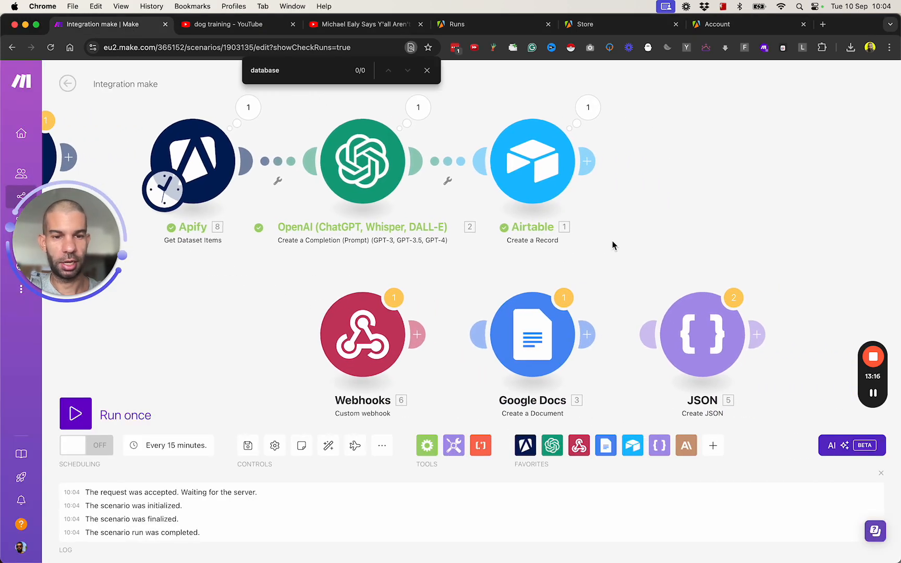
drag(467, 354, 642, 187)
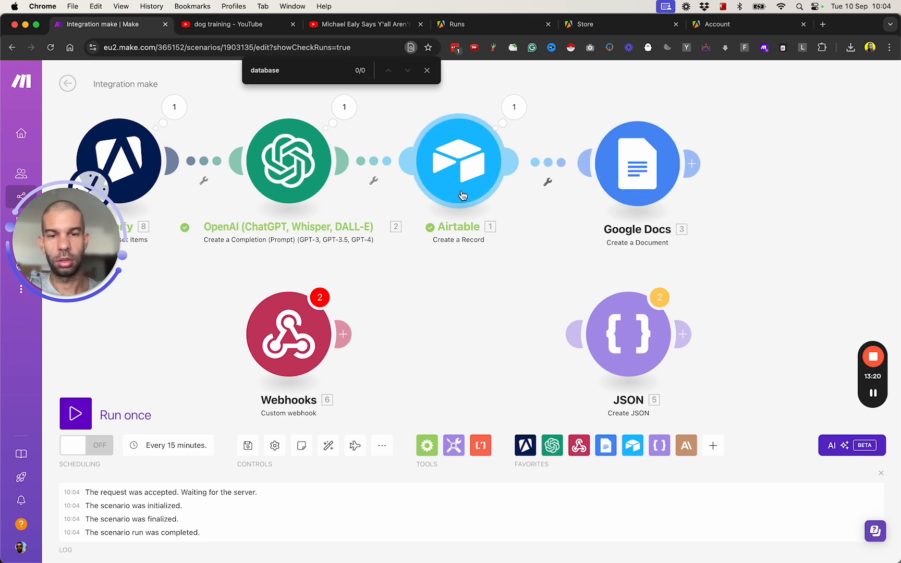
- Add a URL-type field named 'Google Doc URL' to Airtable's Table 3
key(super+Tab)
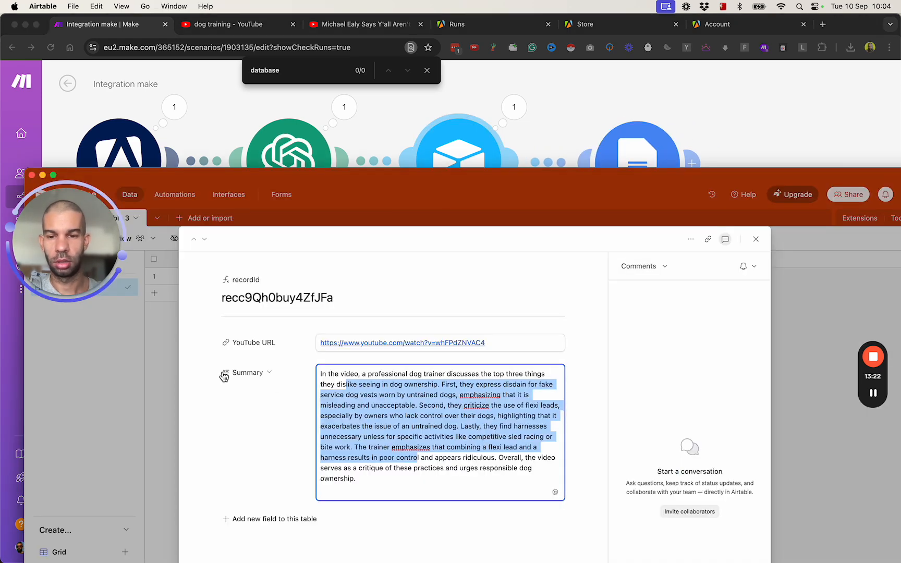
click(173, 435)
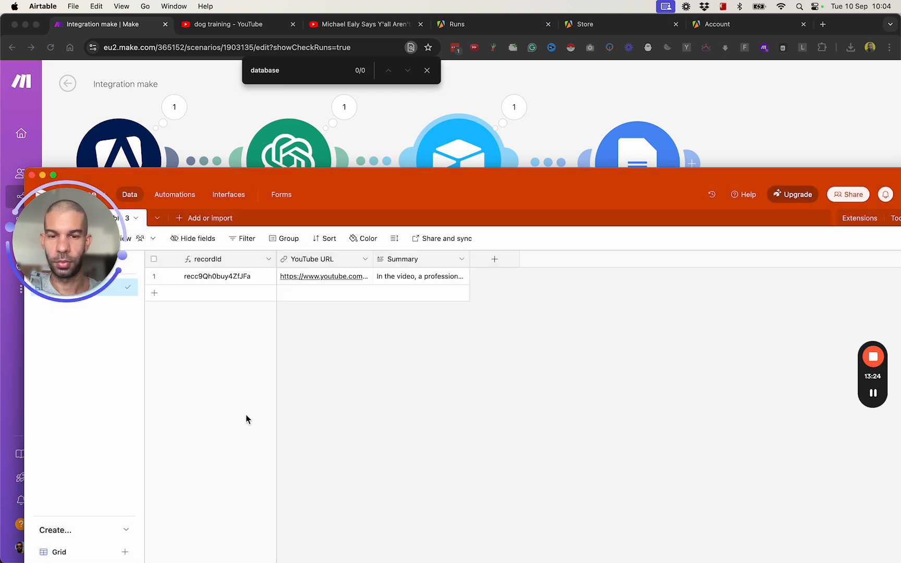
click(492, 265)
text(Goog)
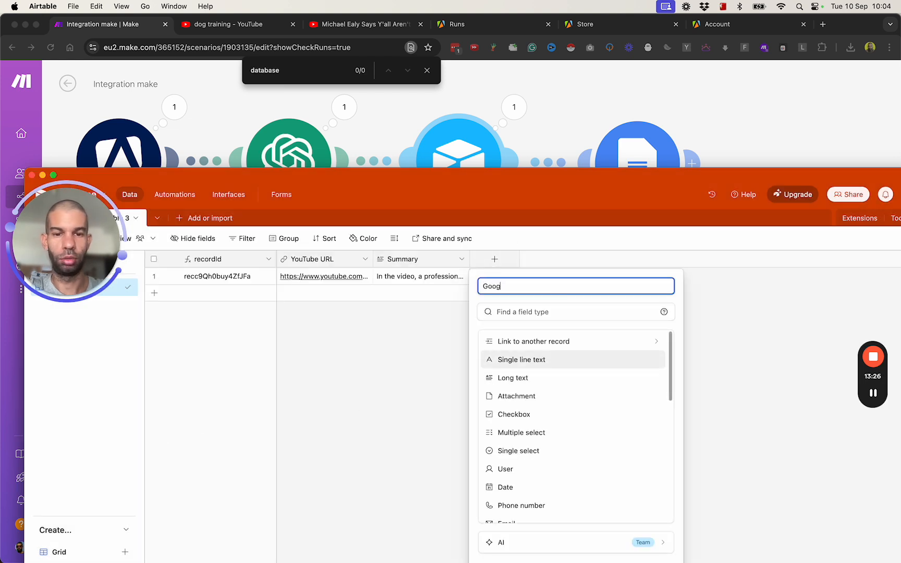
text(le Doc URL)
click(532, 312)
text(url)
click(560, 344)
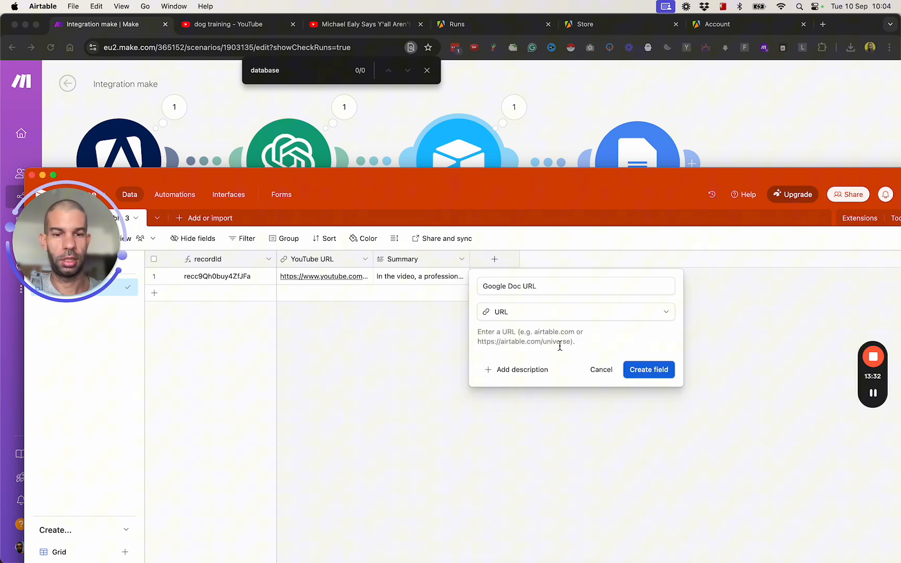
click(646, 372)
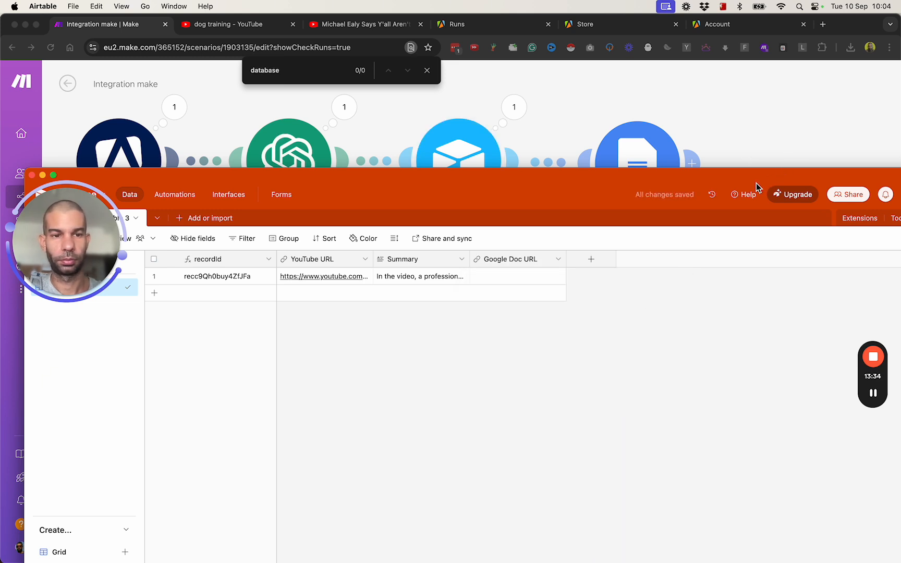
click(696, 151)
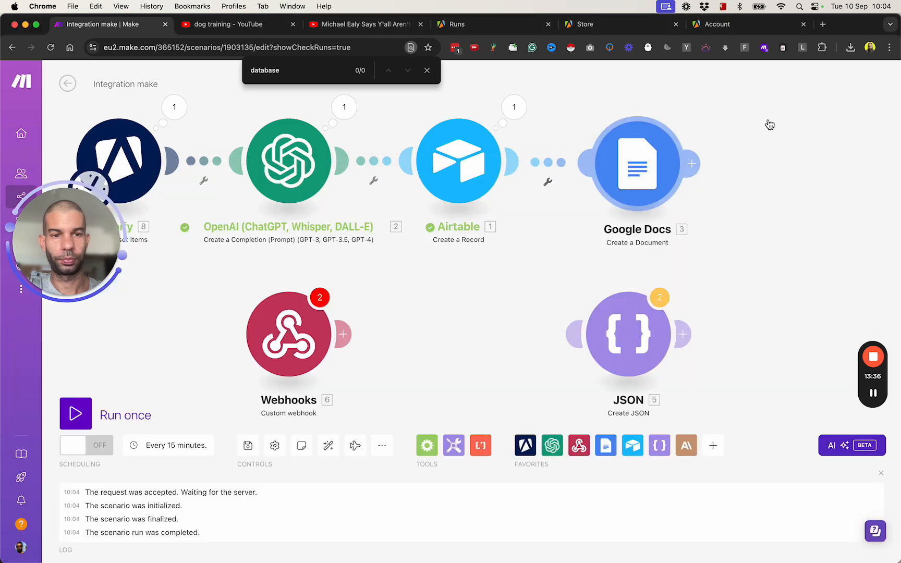
- Name the Google Docs document 'new transcript', map OpenAI's Result as content, and save to root '/'
click(608, 165)
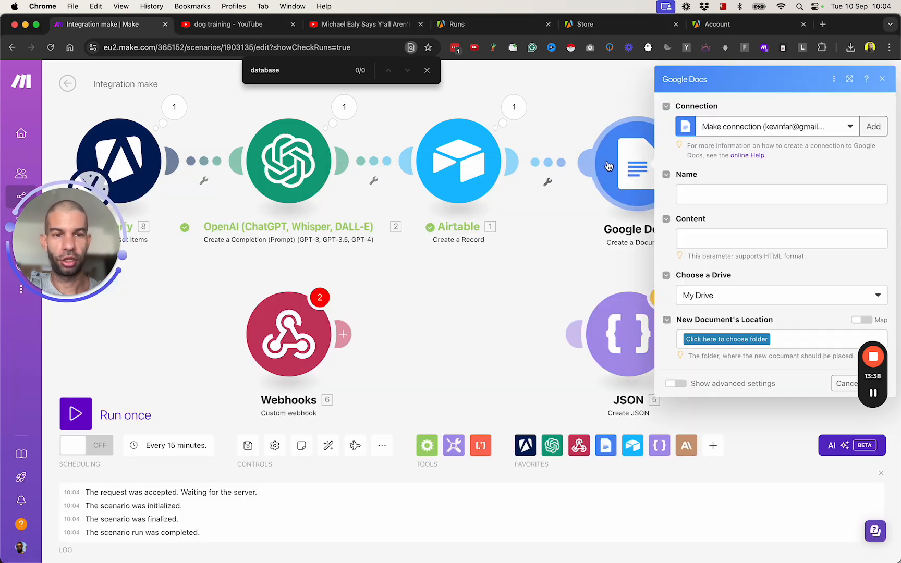
click(746, 192)
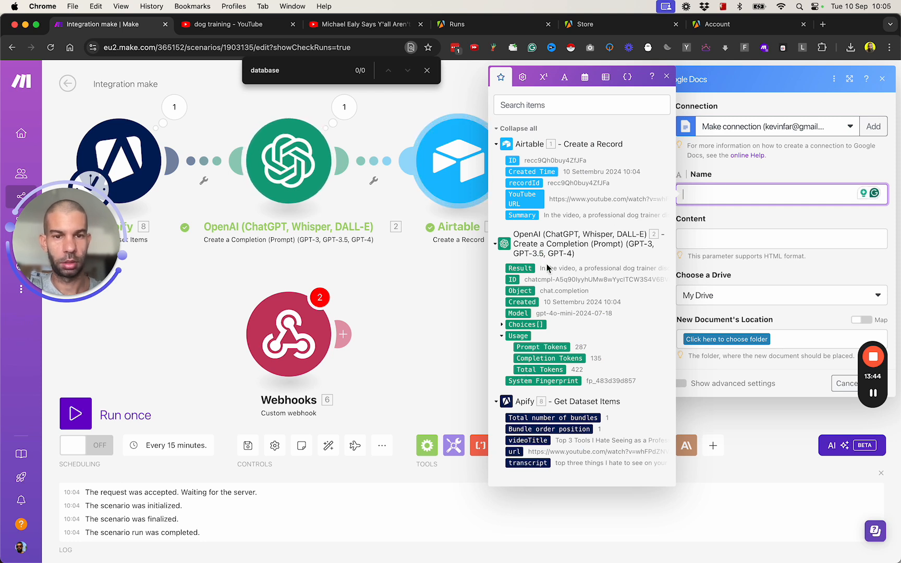
text(new transcript)
click(723, 241)
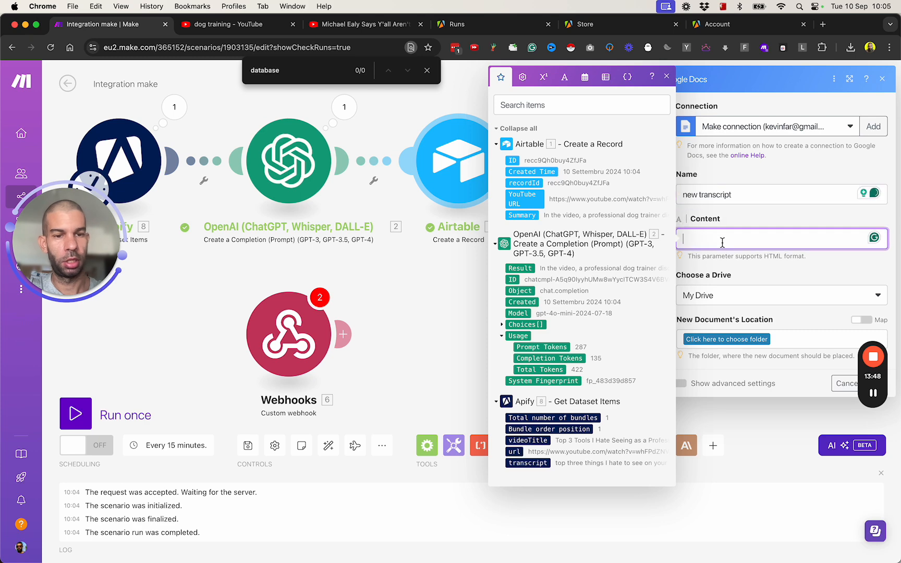
click(520, 268)
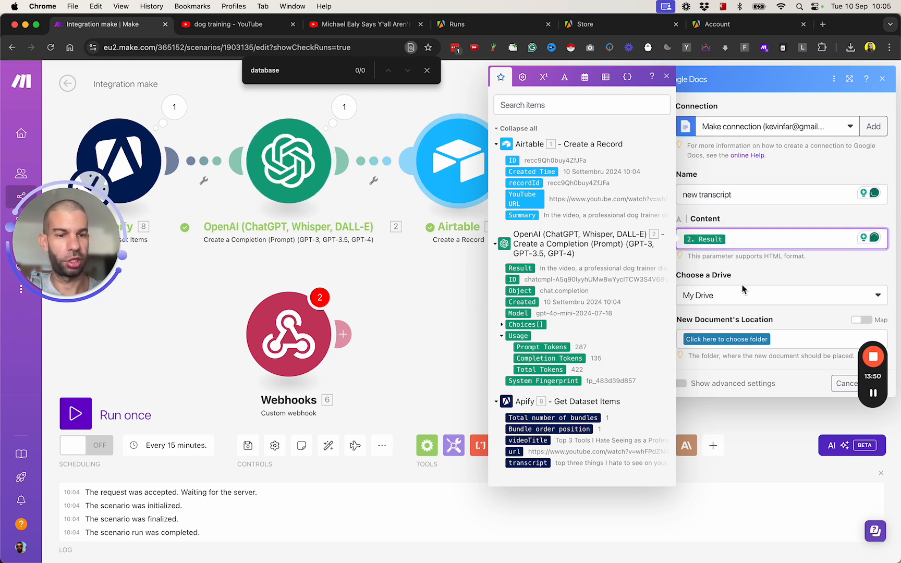
click(766, 338)
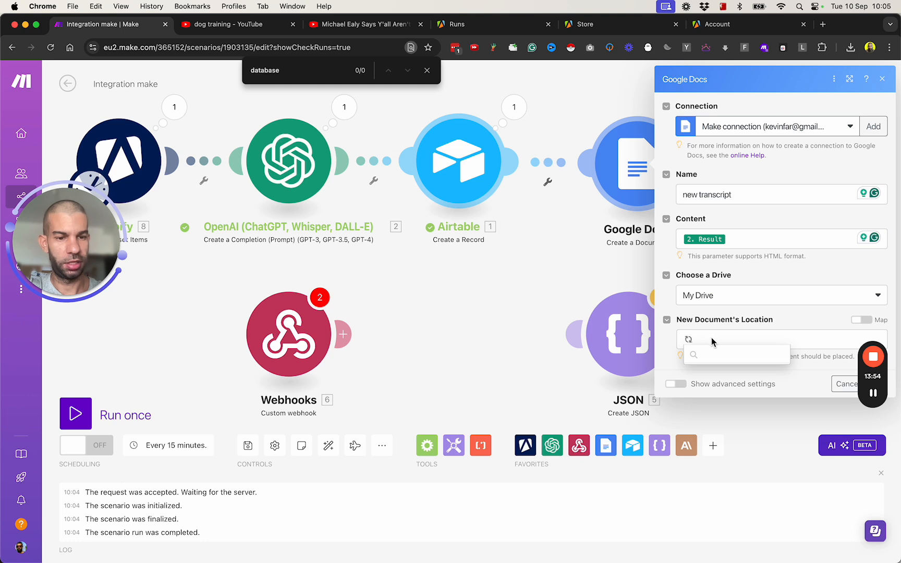
click(709, 375)
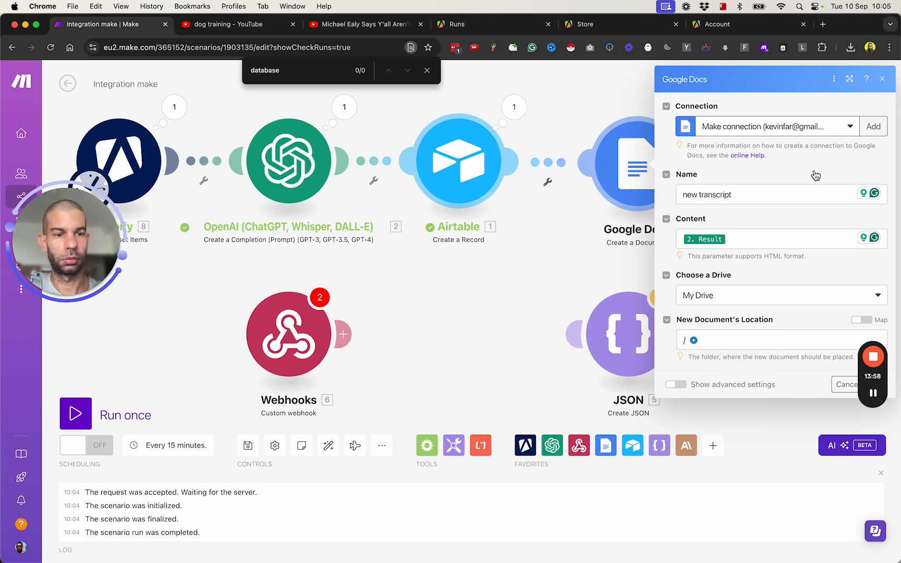
click(878, 385)
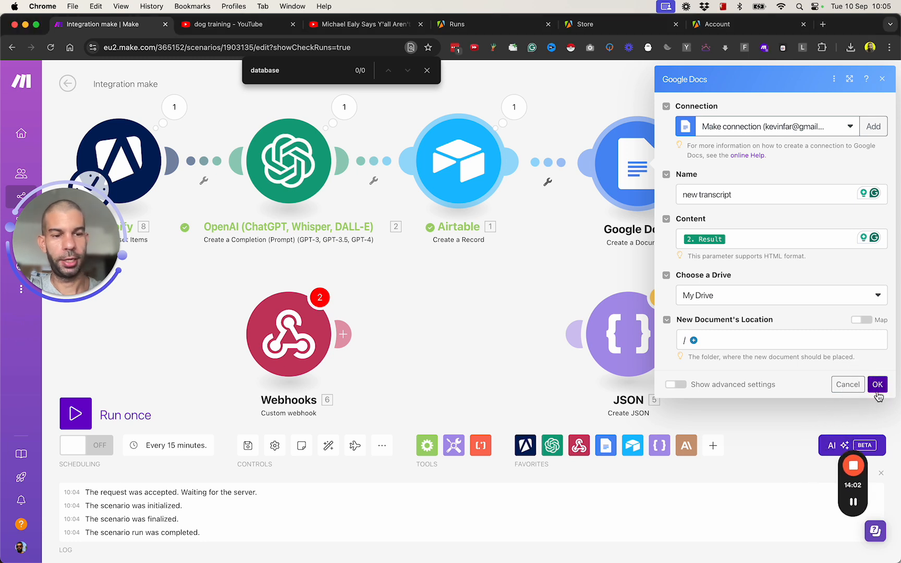
- Add an Airtable 'Update a Record' step after the Google Docs module
scroll(607, 255, right, 5)
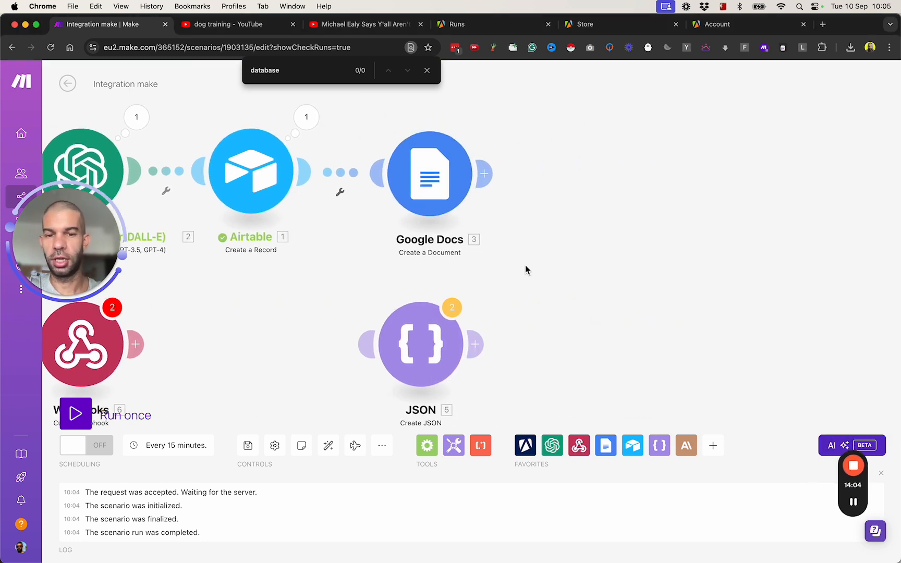
scroll(548, 264, down, 2)
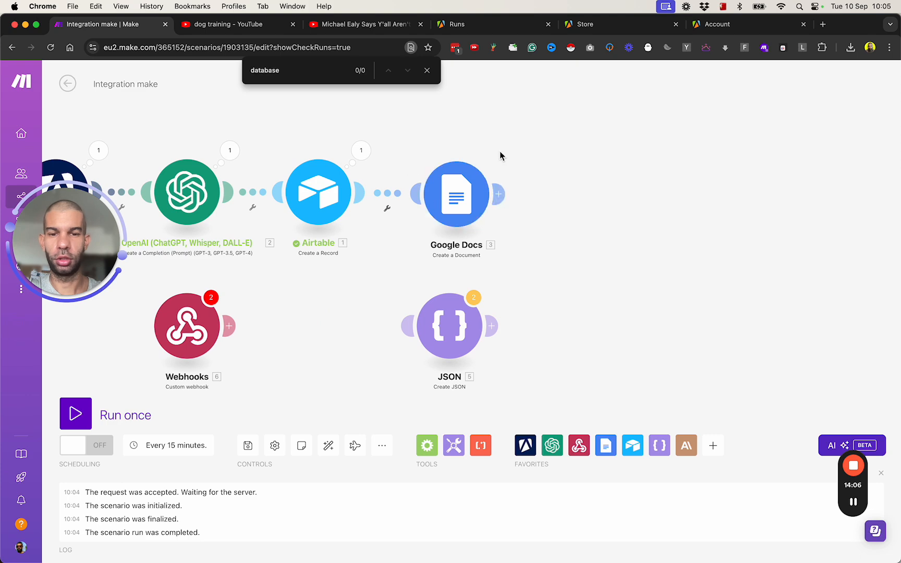
key(super+Tab)
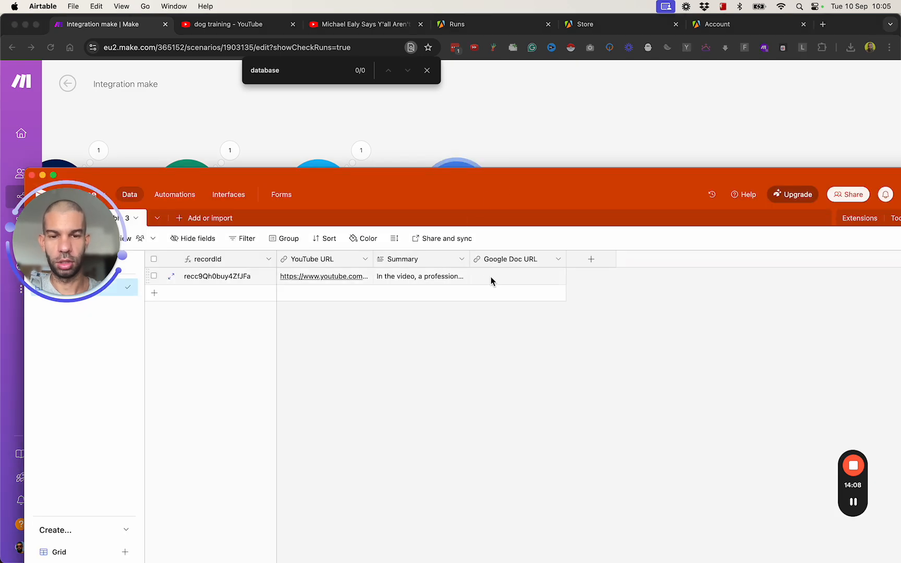
key(super+Tab)
click(499, 194)
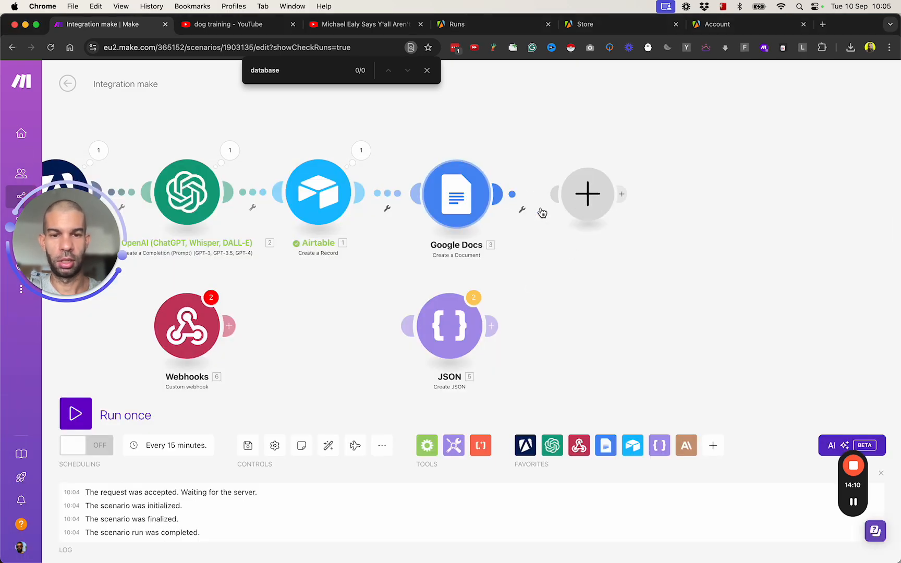
click(693, 232)
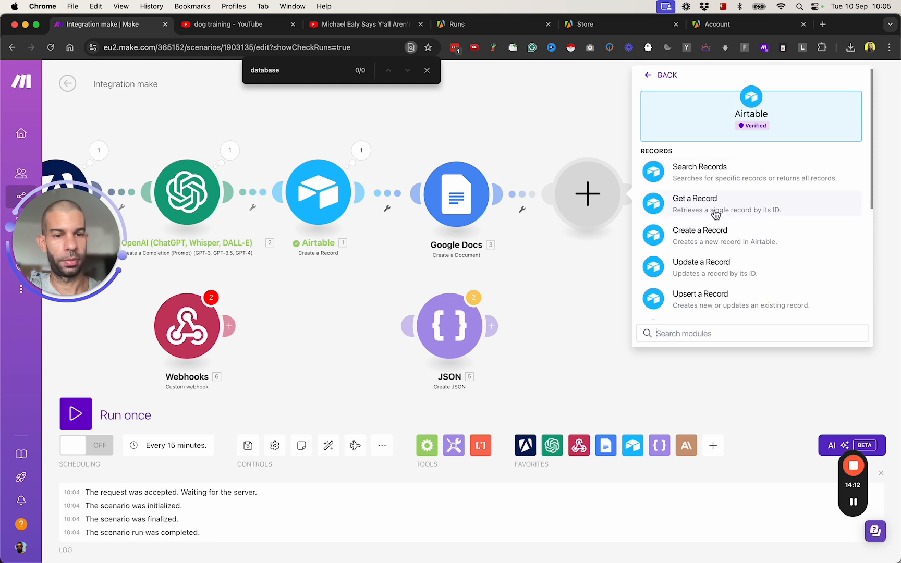
click(721, 269)
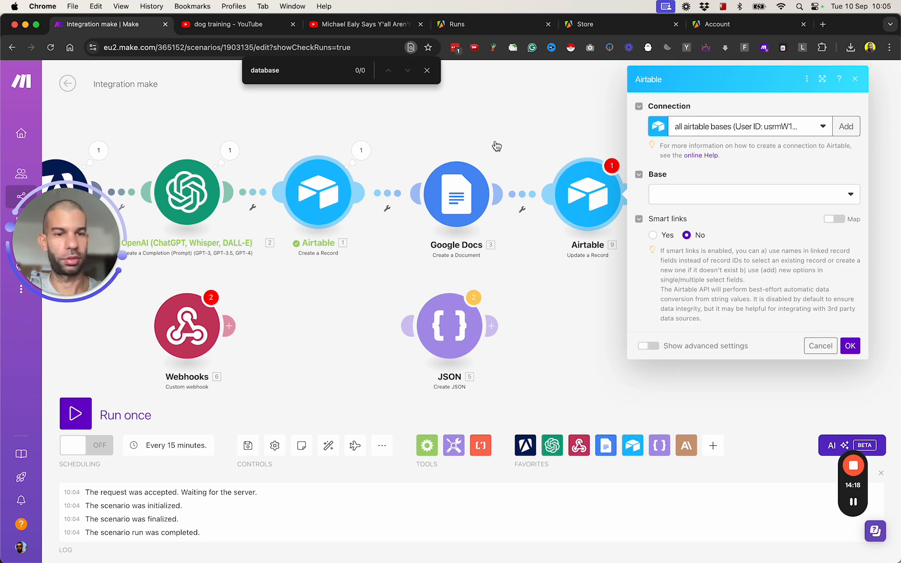
- Point the update step at Test Base and Table 3
click(729, 202)
text(test)
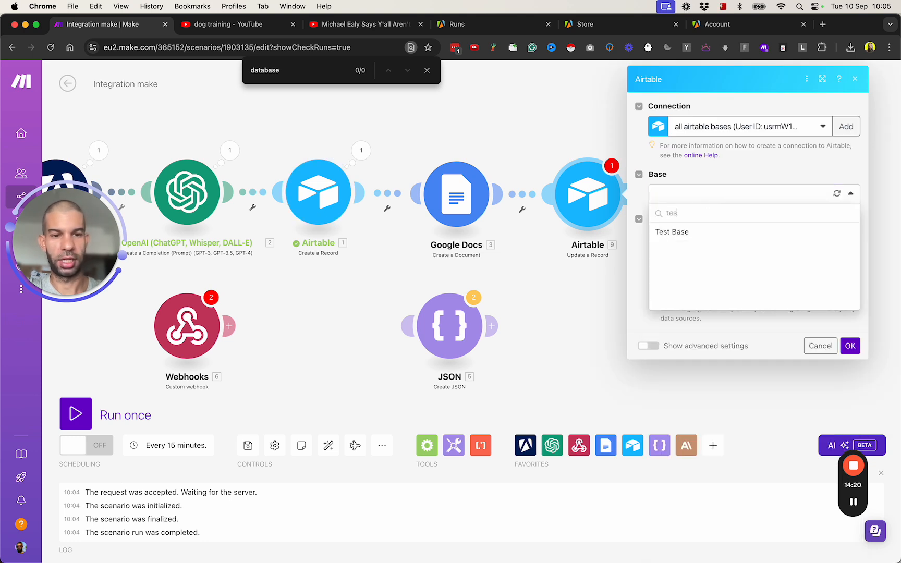
click(722, 230)
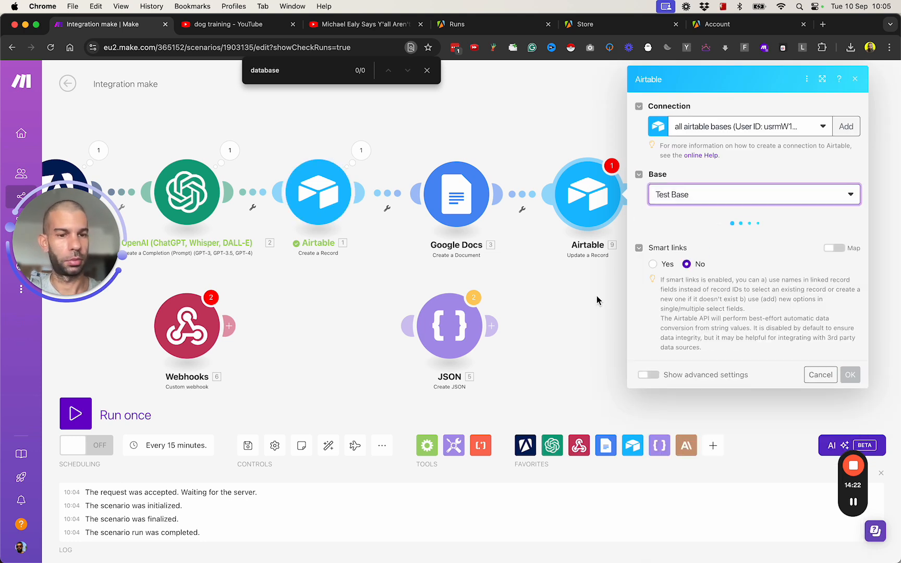
click(707, 238)
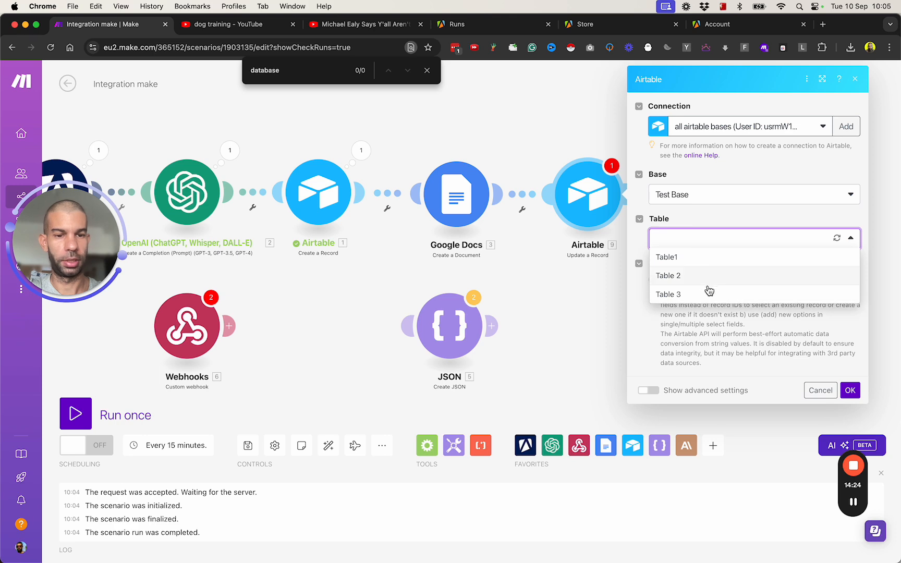
click(711, 290)
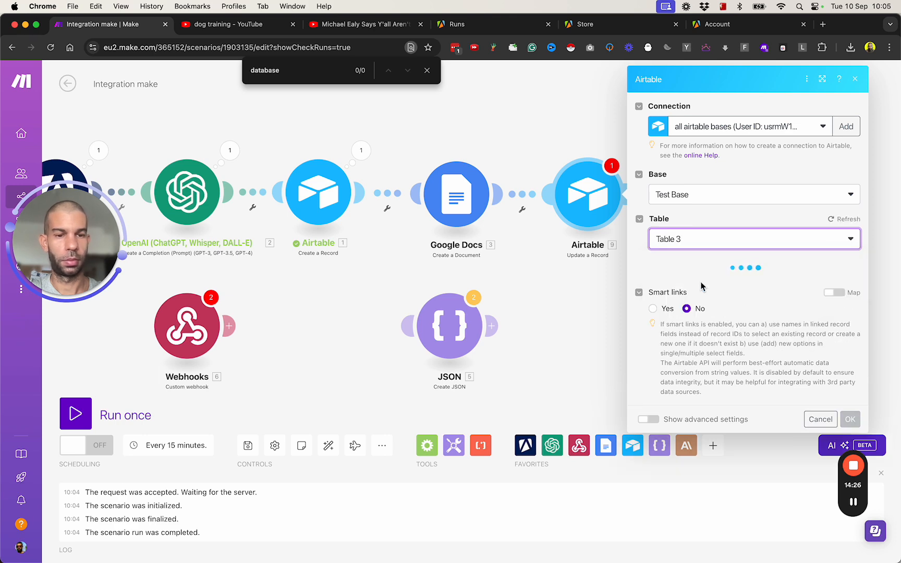
- Map module 1's ID to Record ID and Google Docs' Web View Link to Google Doc URL
click(699, 283)
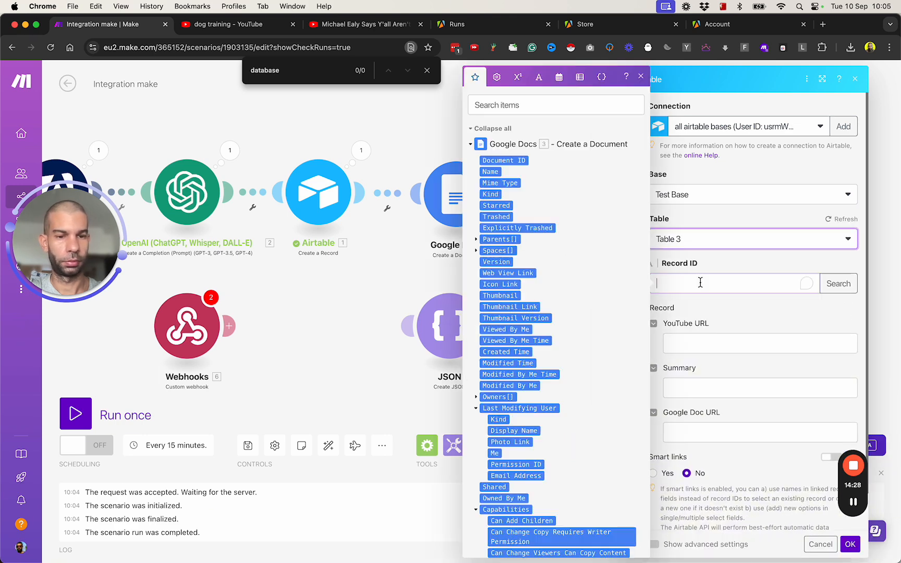
scroll(507, 369, down, 5)
scroll(506, 369, down, 7)
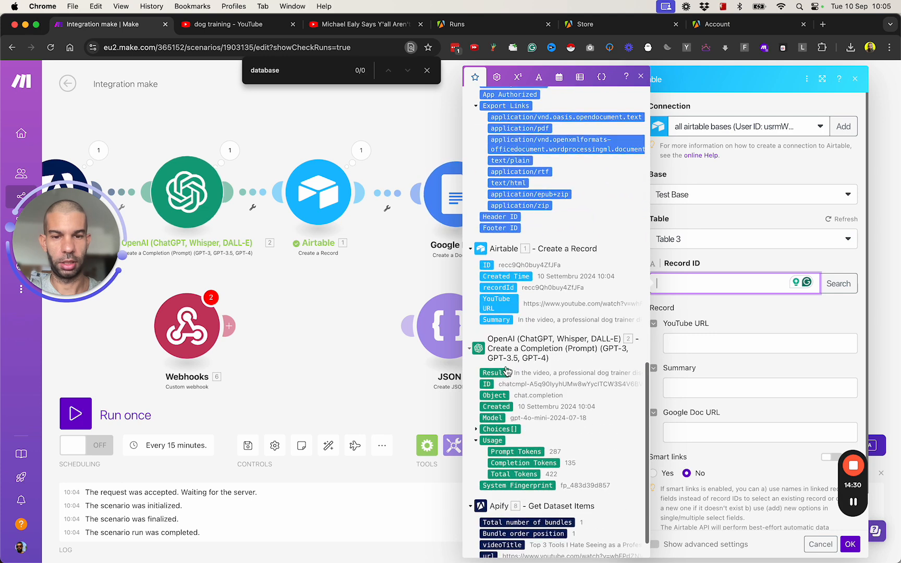
click(488, 267)
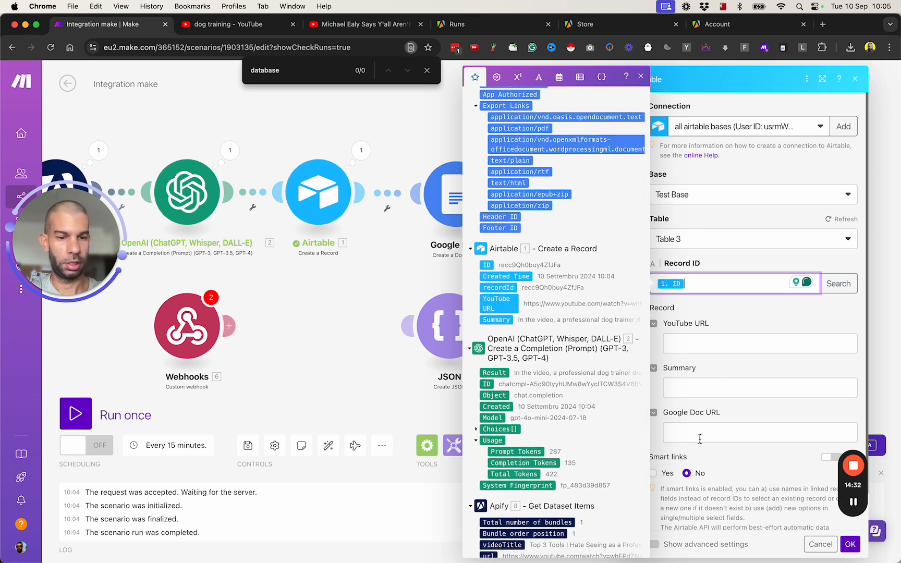
click(700, 433)
scroll(527, 241, down, 1)
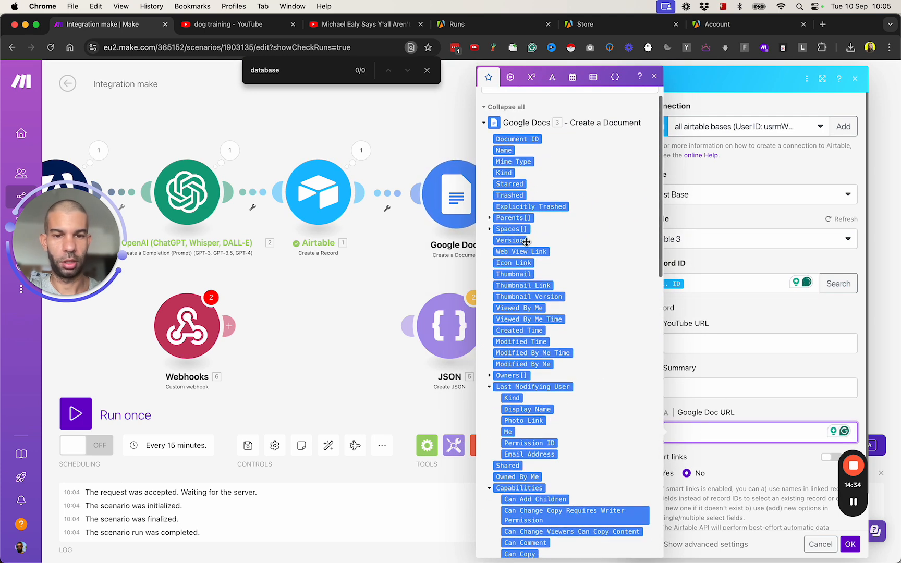
click(521, 252)
click(770, 485)
- Save the Airtable update step, run the scenario once, and switch to Airtable
click(849, 544)
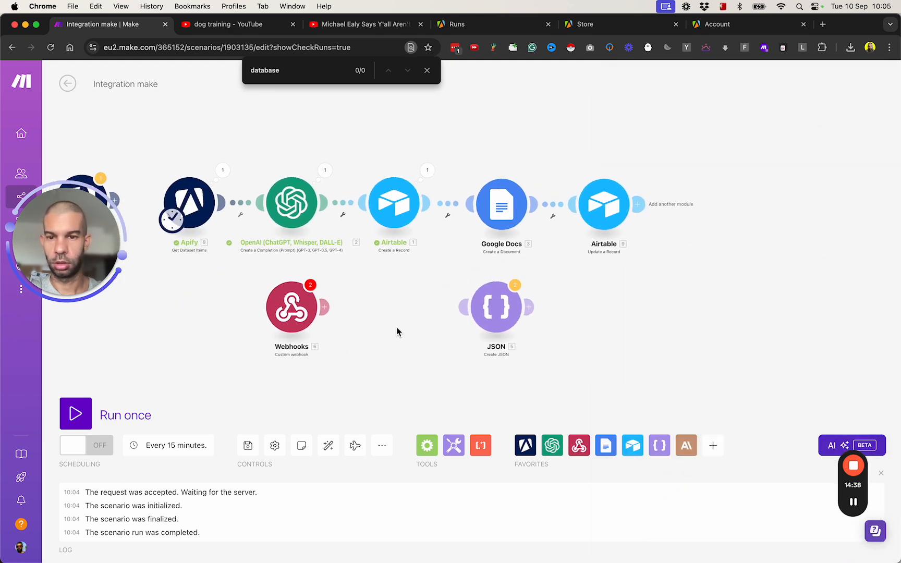
click(82, 415)
key(super+Tab)
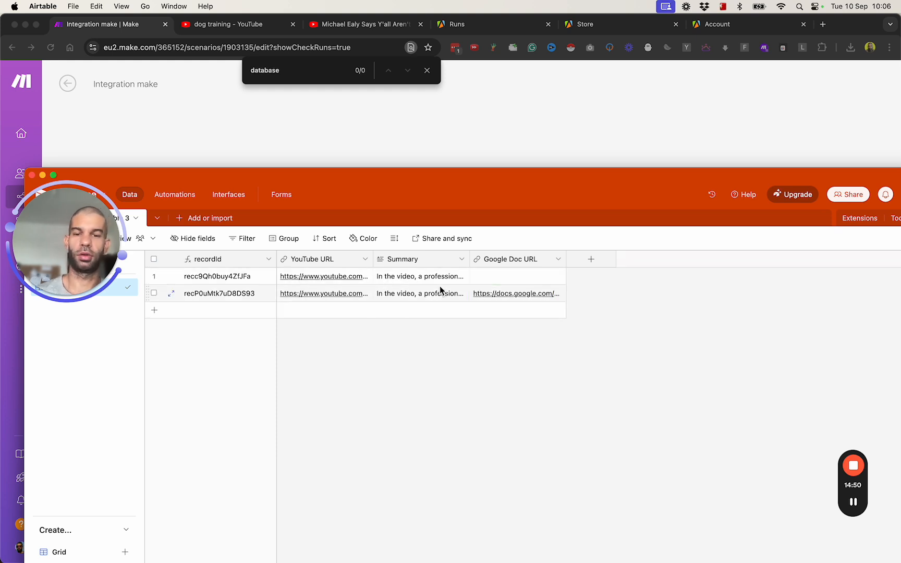
- Review both Table 3 records in expanded view, then widen the Google Doc URL column
click(171, 276)
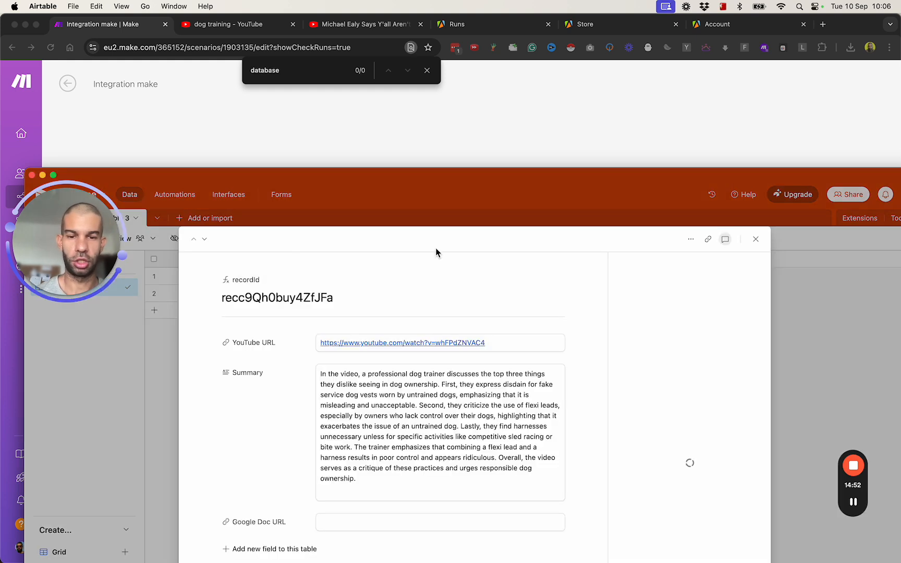
double_click(327, 180)
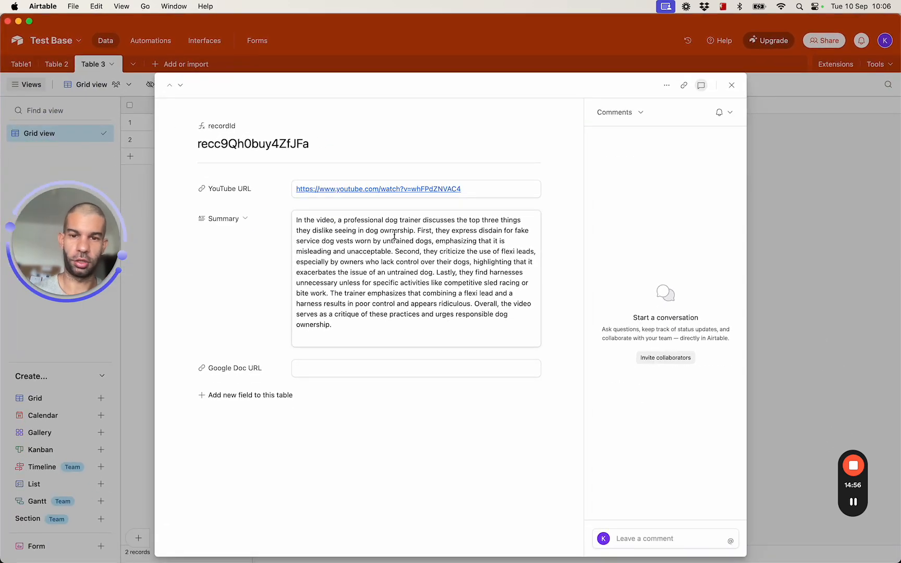
click(181, 87)
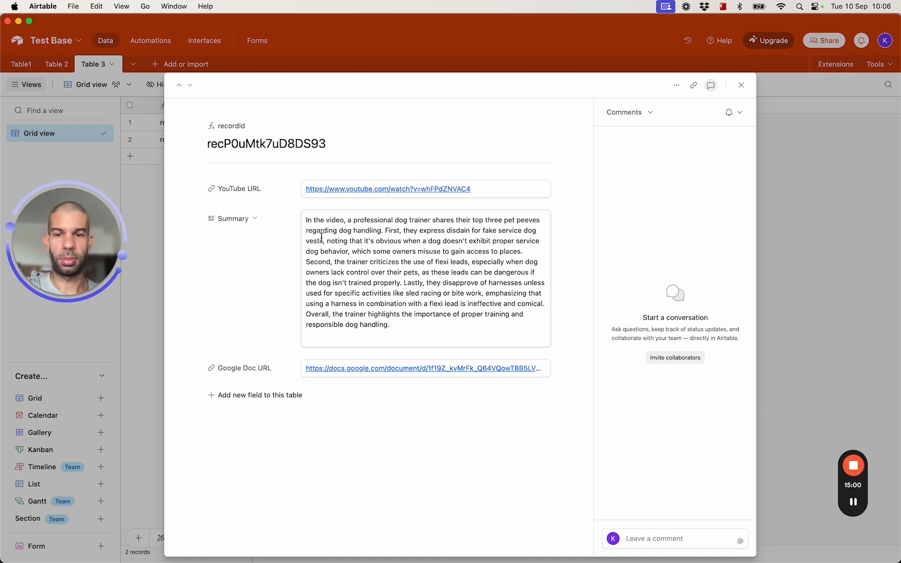
click(180, 92)
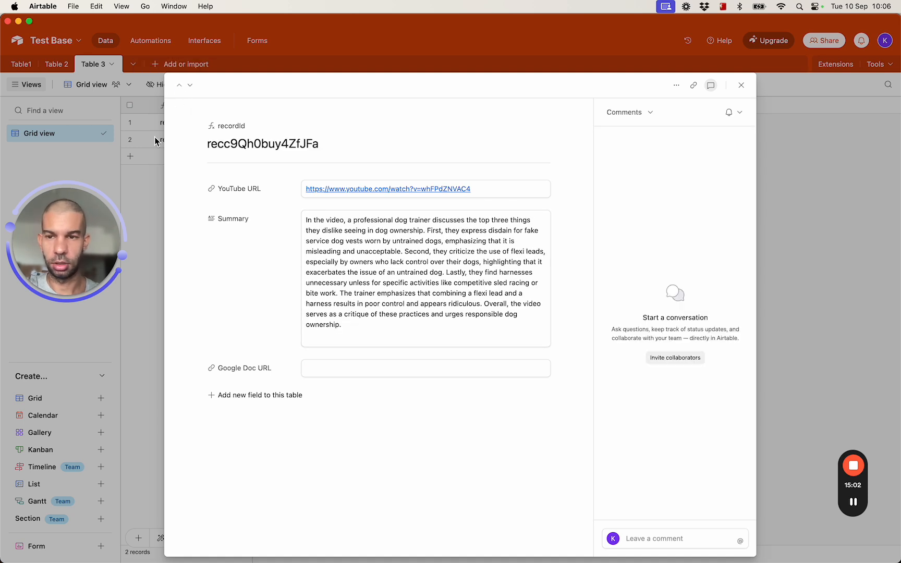
click(143, 176)
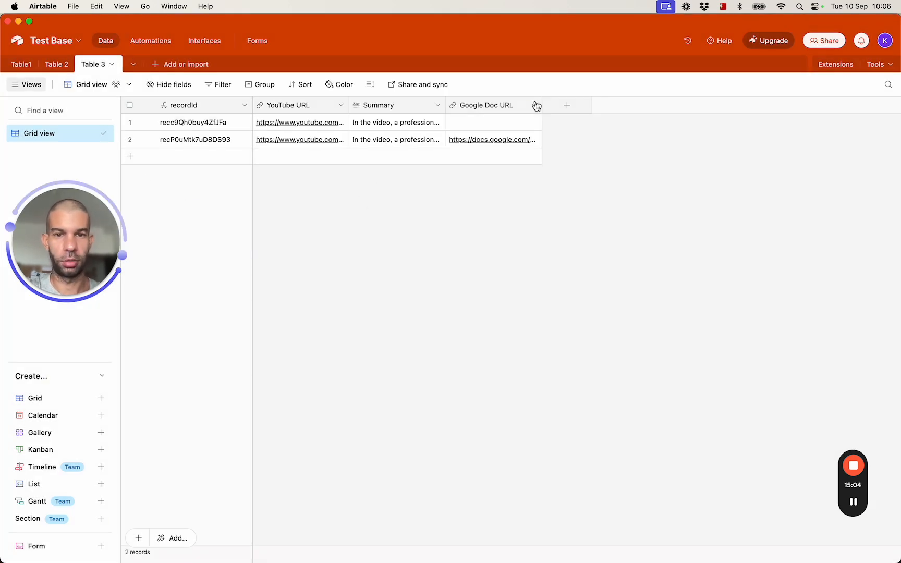
drag(543, 105, 704, 106)
- Open the second record's Google Doc link and confirm 'new transcript' contains the video summary
click(592, 141)
click(593, 142)
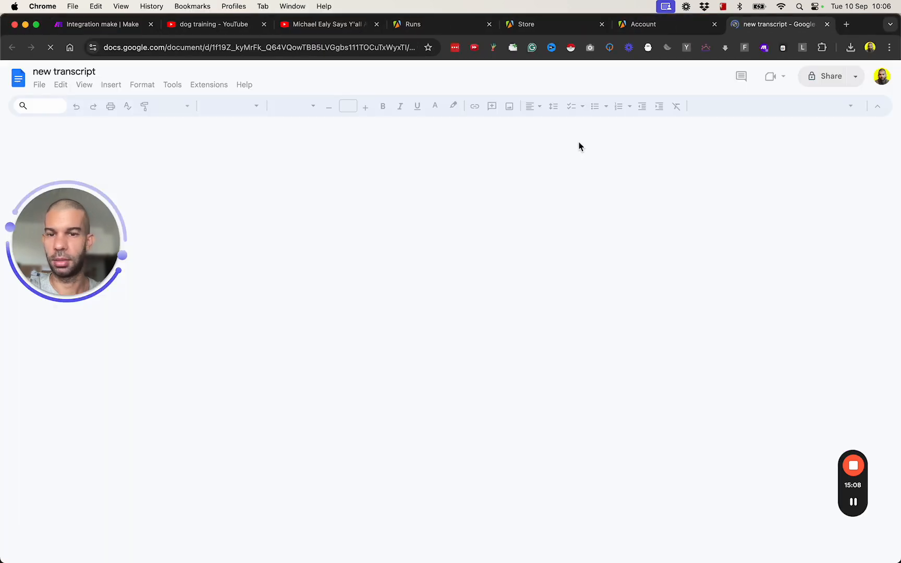
drag(343, 180, 478, 263)
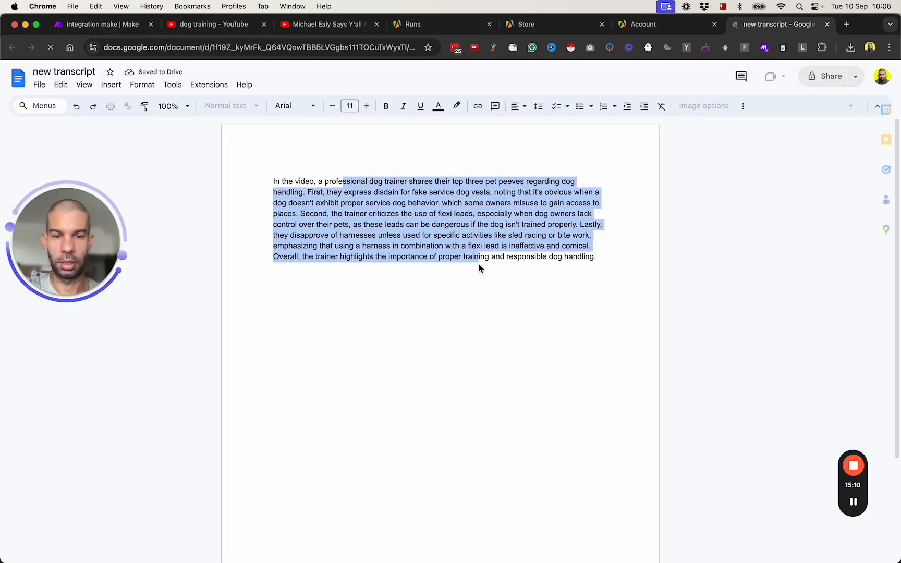
click(469, 345)
key(super+w)
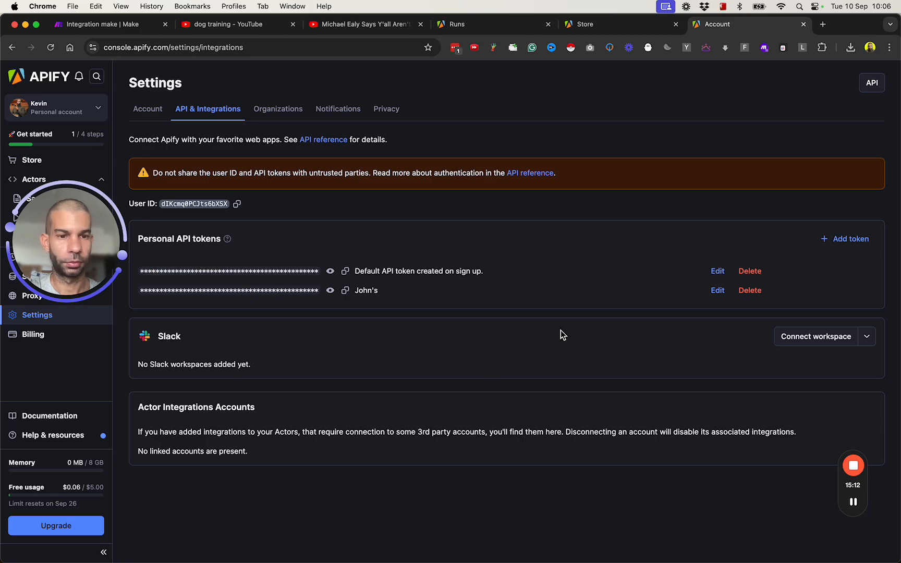
key(super+Tab)
key(super+Tab)
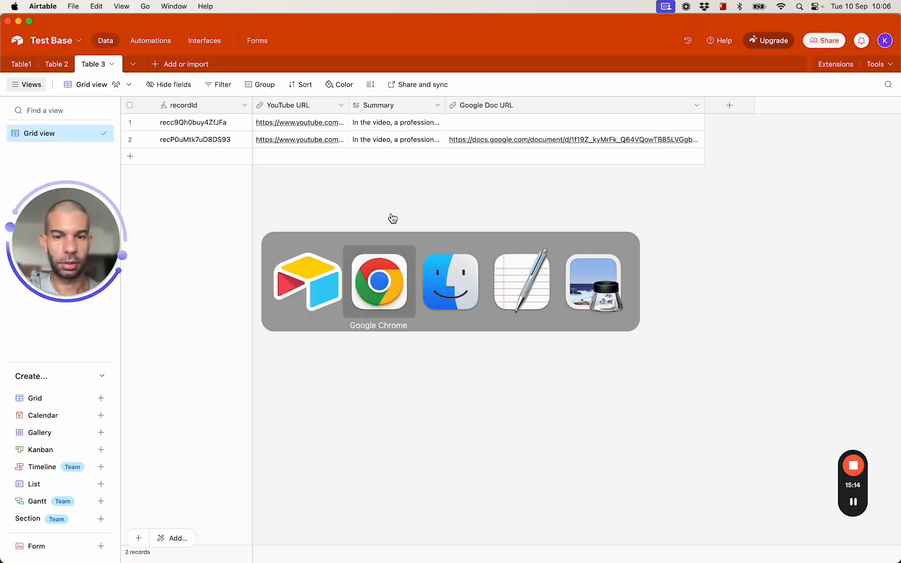
- Move the Webhooks trigger to the chain's start before Run an Actor, shifting JSON aside
click(88, 30)
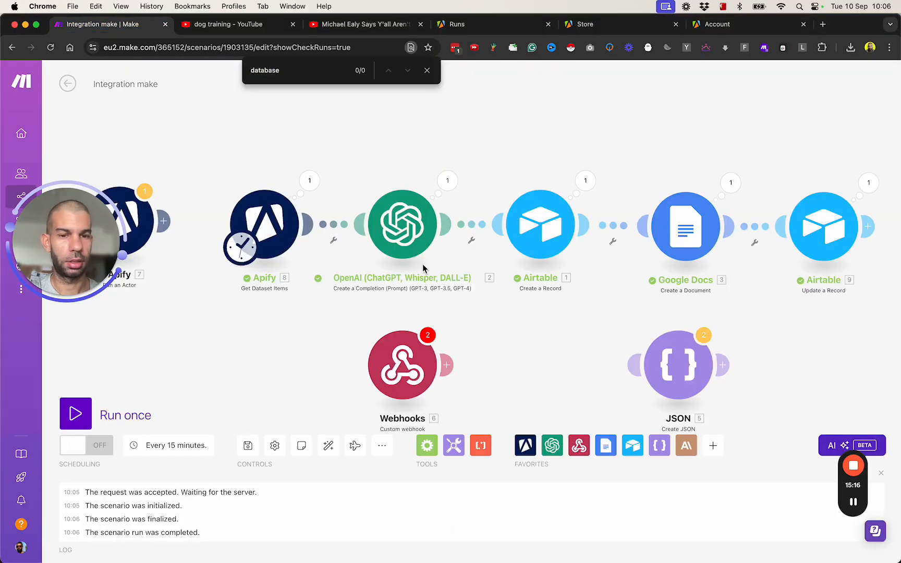
scroll(457, 335, down, 3)
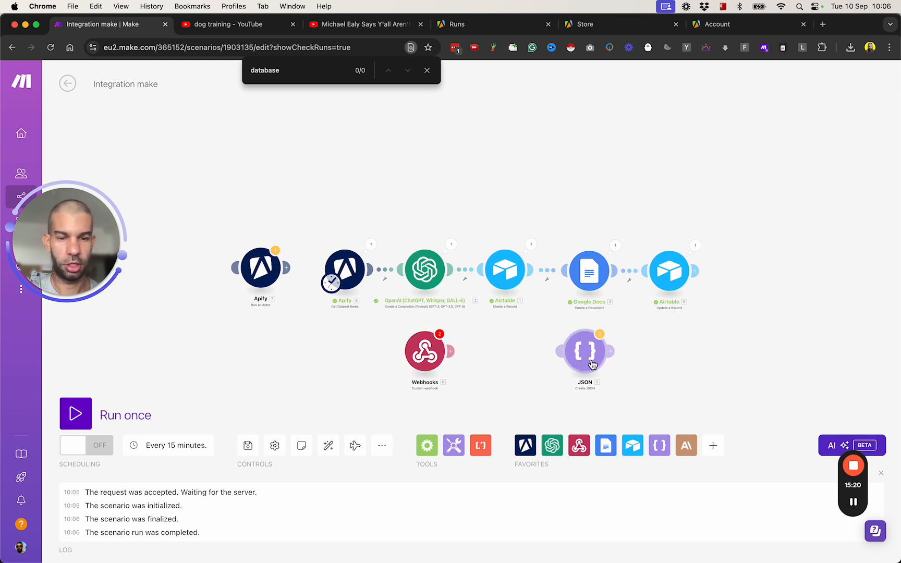
scroll(437, 391, down, 2)
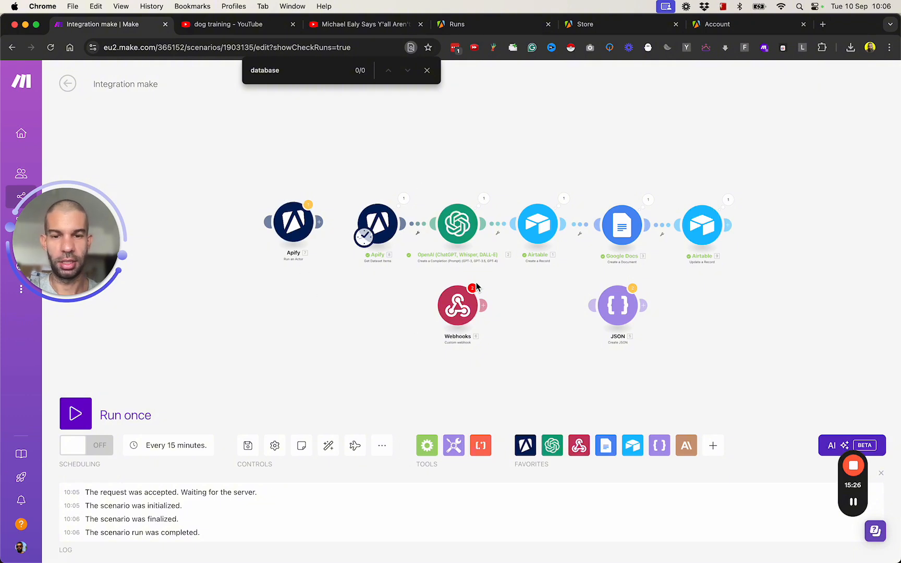
drag(468, 320, 435, 352)
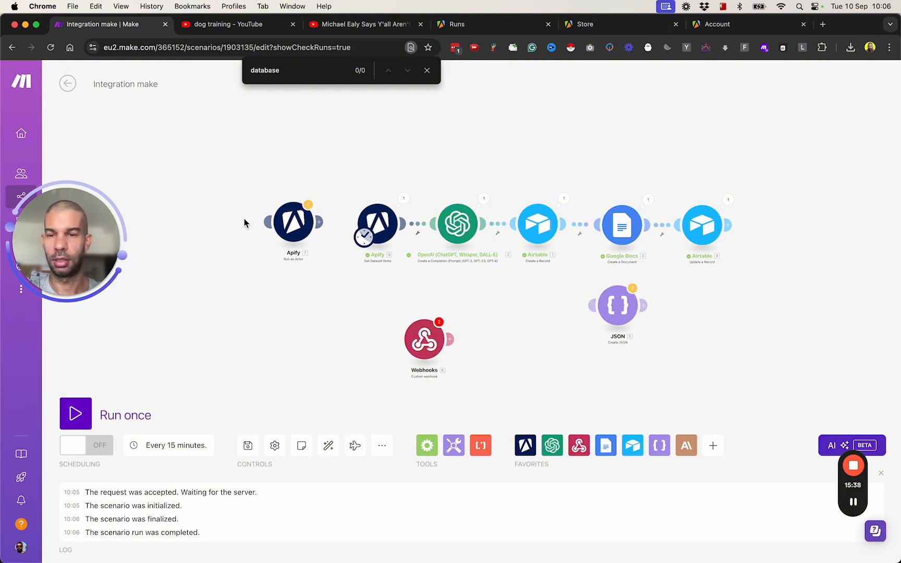
scroll(284, 224, up, 5)
scroll(285, 226, down, 5)
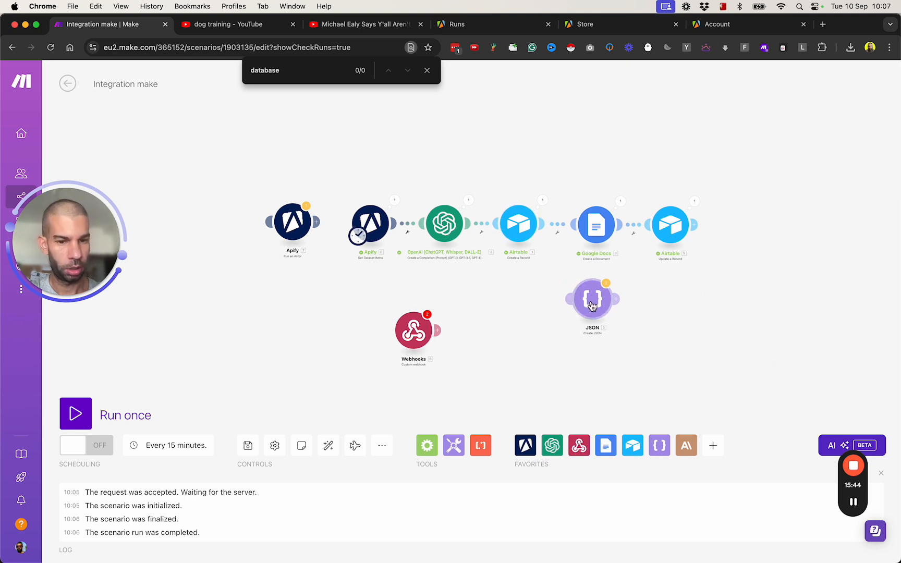
drag(571, 307, 629, 370)
drag(412, 335, 309, 229)
- Replace the fixed Dataset ID in Get Dataset Items with Run an Actor's defaultDatasetId
click(370, 223)
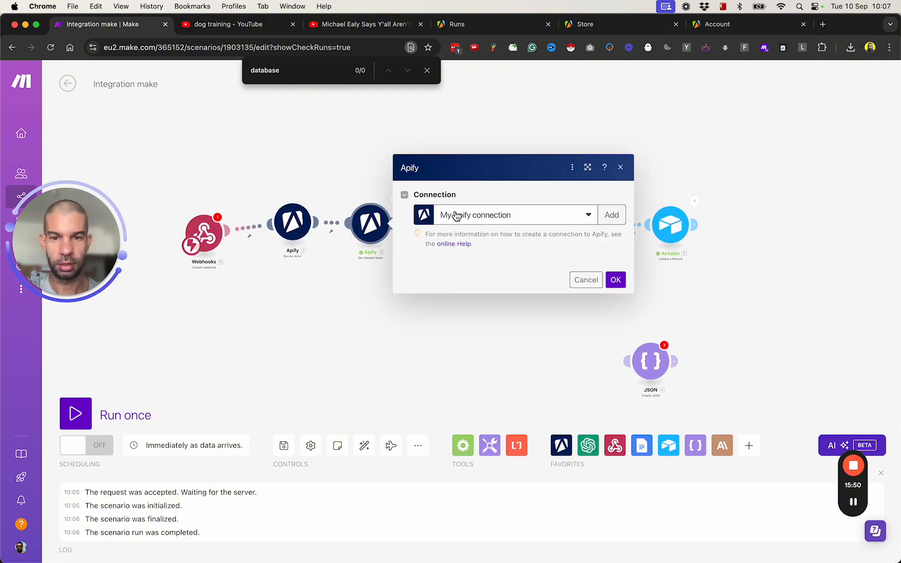
double_click(534, 189)
key(BackSpace)
click(684, 101)
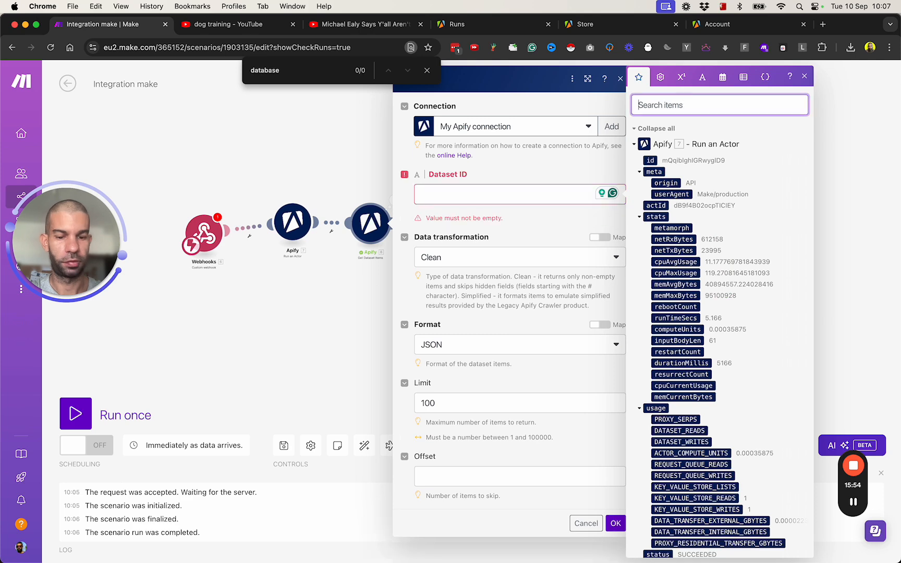
text(id)
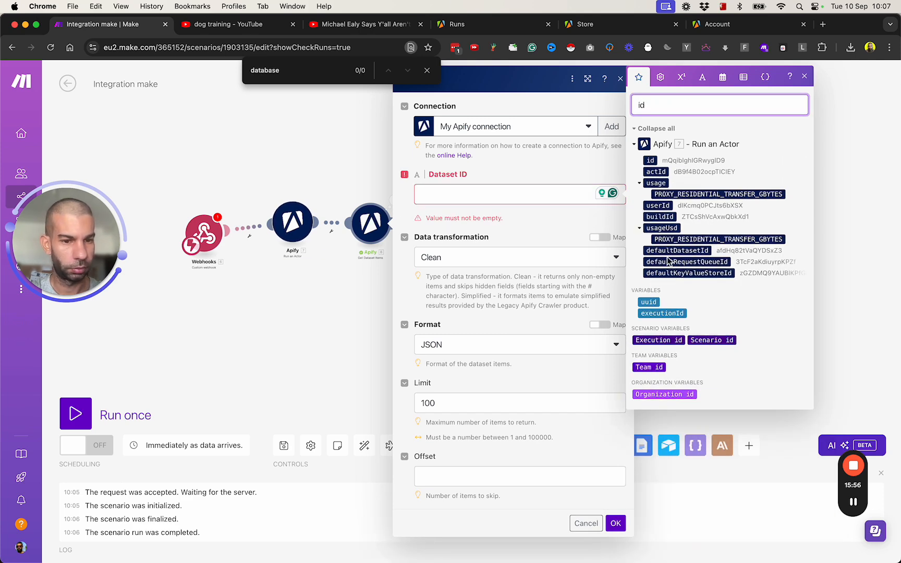
click(568, 458)
click(677, 251)
click(616, 504)
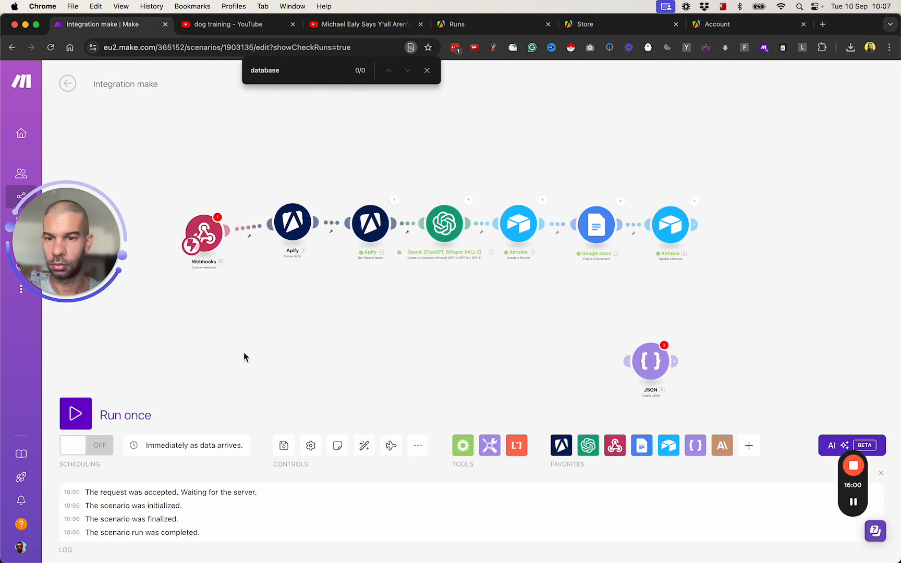
- Create the new webhook 'My gateway-webhook webhook' for the Custom webhook trigger and confirm
click(208, 241)
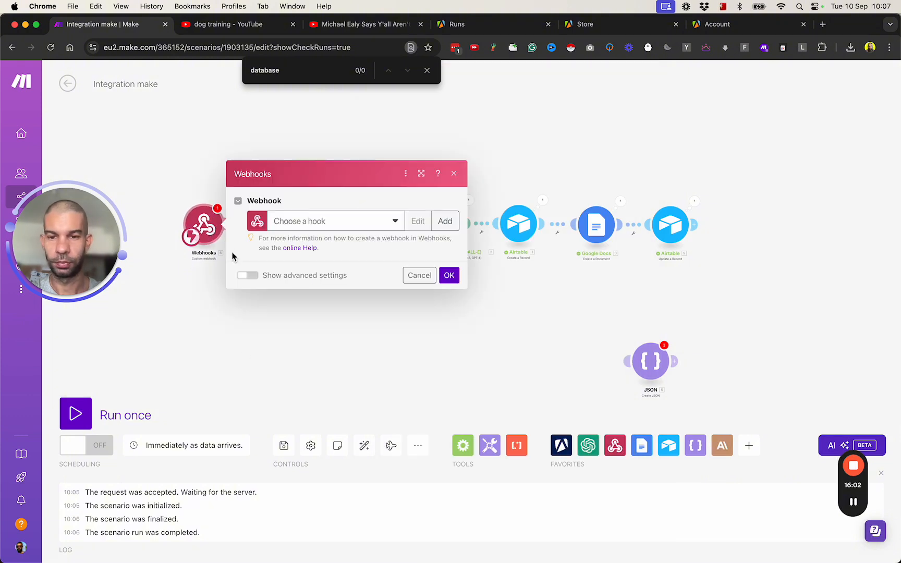
click(452, 217)
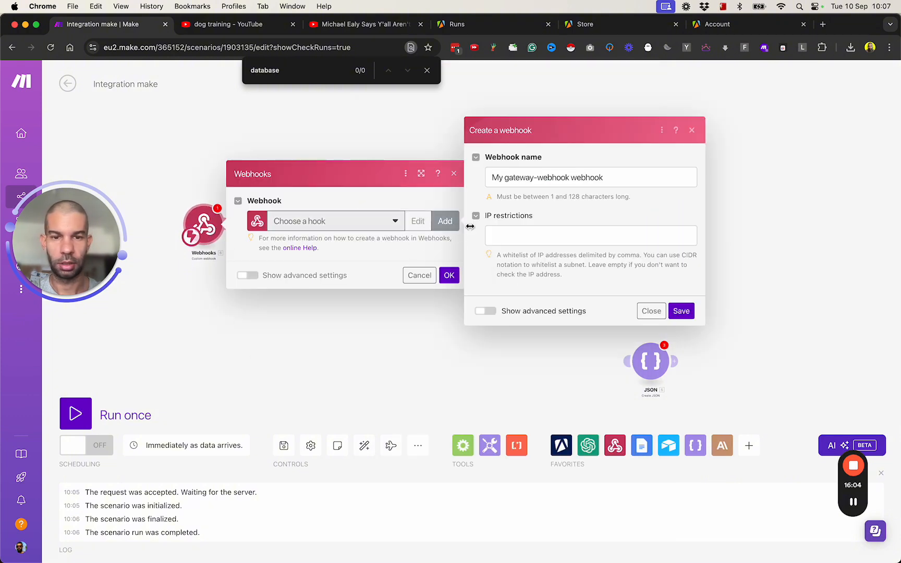
click(681, 312)
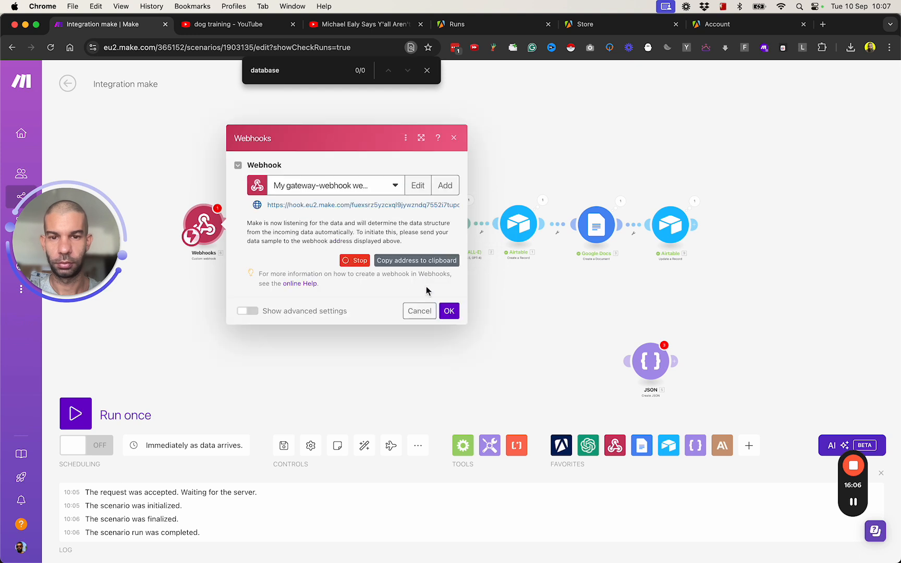
click(449, 312)
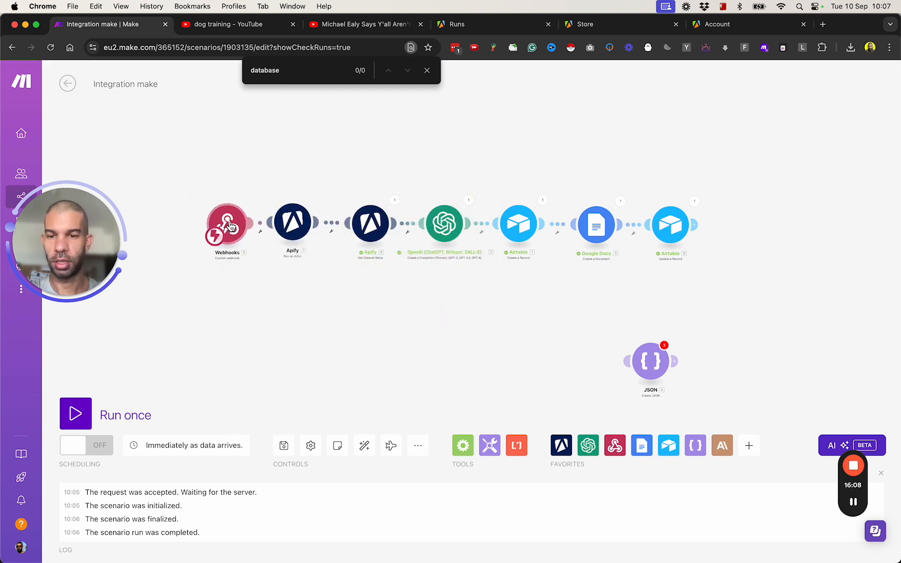
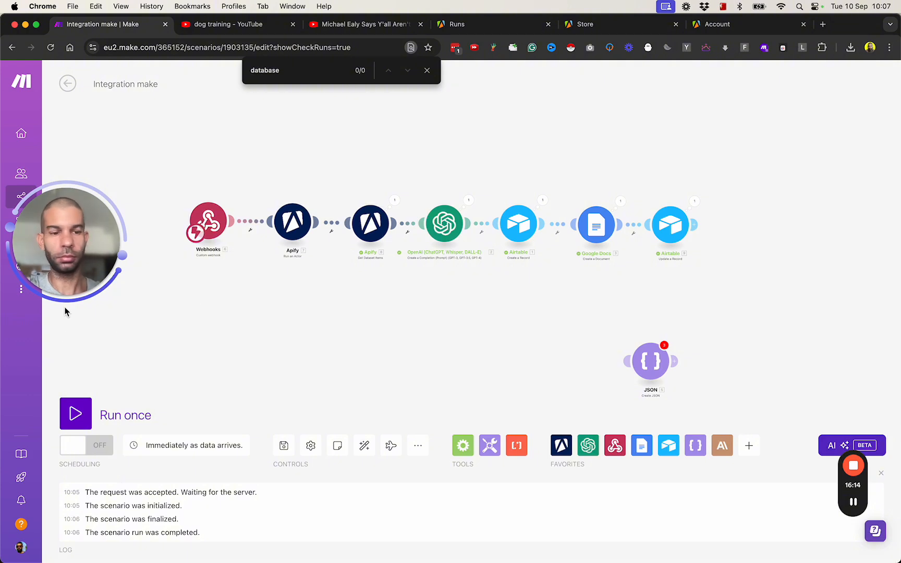
- Copy the Custom webhook's address from the Webhooks module settings
click(218, 218)
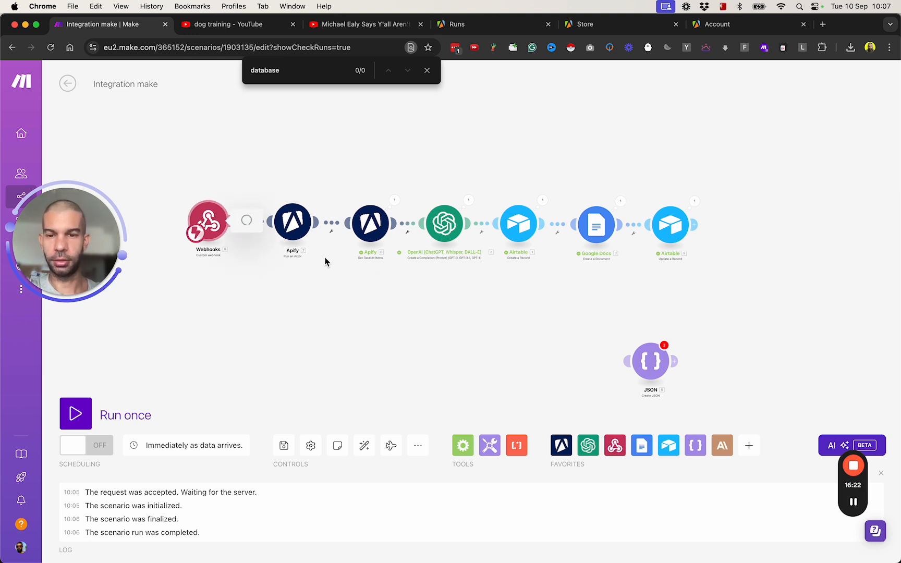
click(440, 239)
- Paste the webhook address into a new tab and append ?YouTubeURL=xxx
key(super+t)
key(super+v)
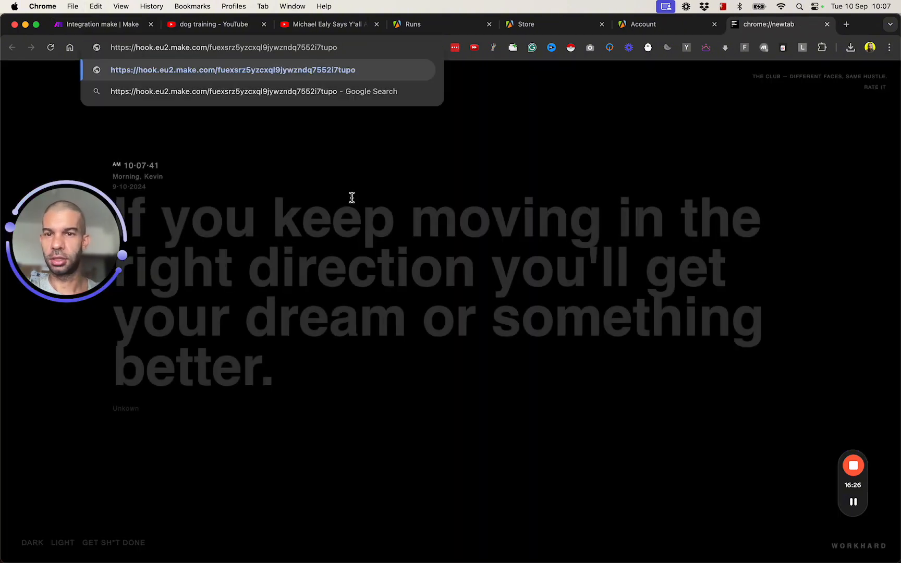
text(?)
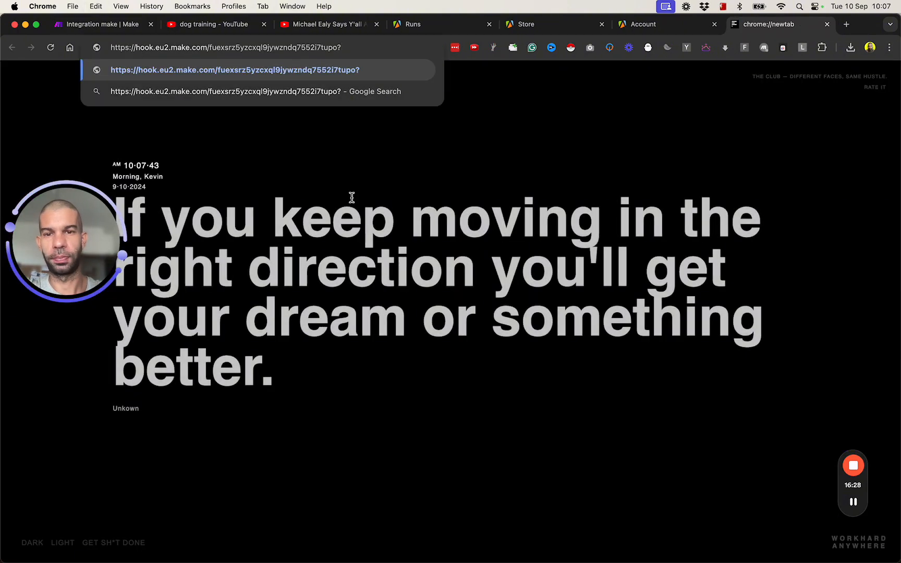
text(YouTubeURL=xxx)
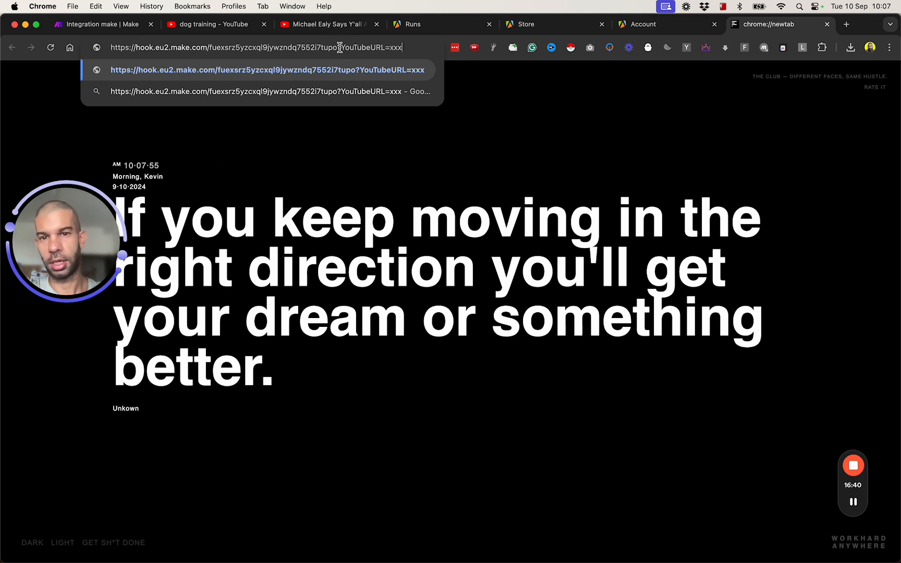
key(shift+Right)
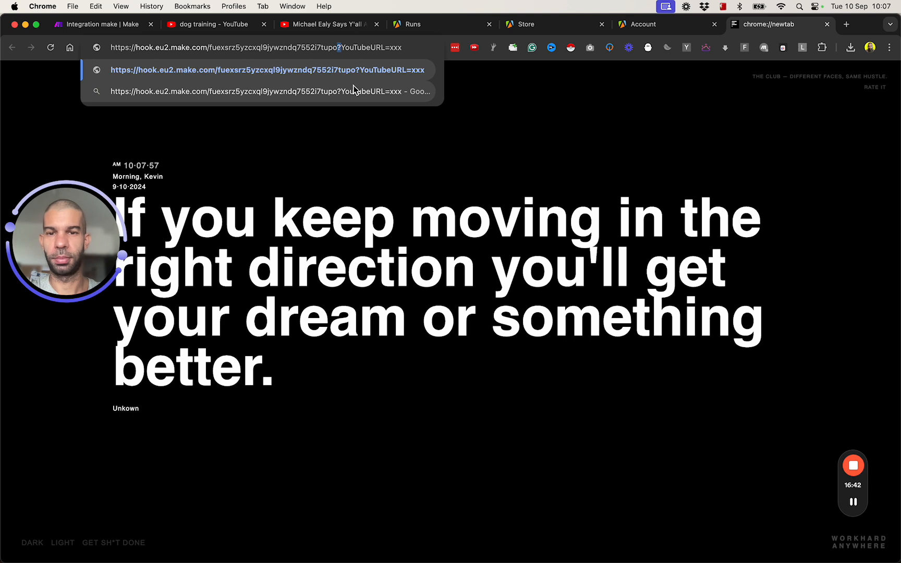
double_click(368, 43)
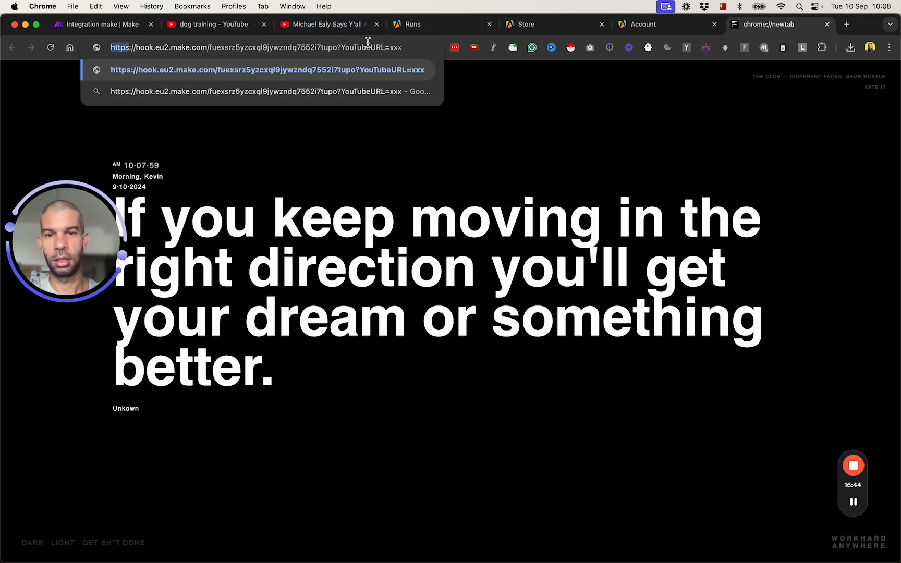
double_click(368, 48)
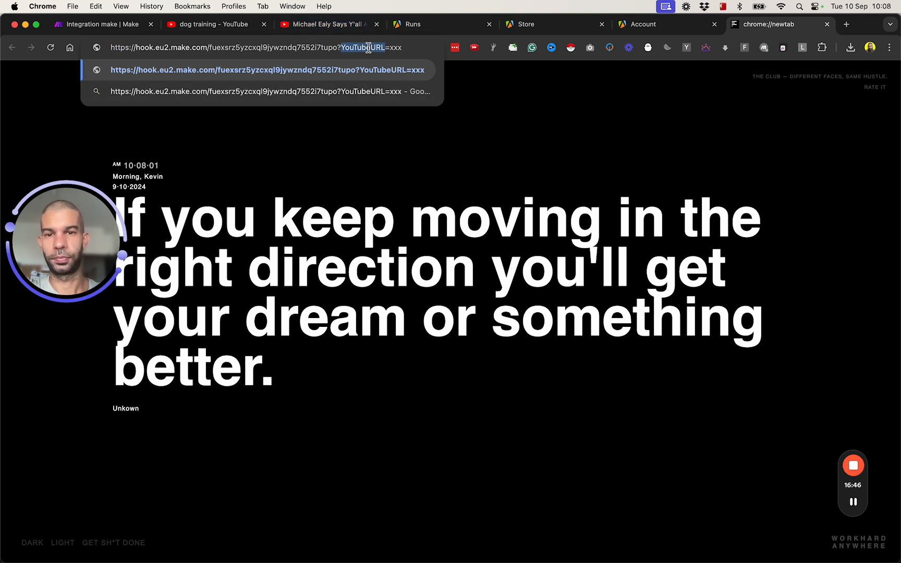
double_click(399, 47)
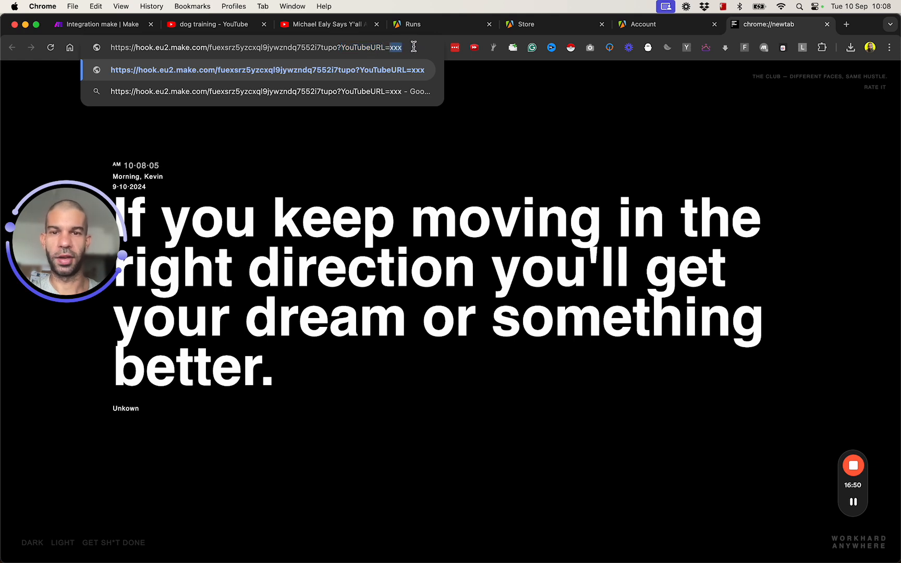
- Add a name parameter to the test webhook address and select the whole URL
text(&)
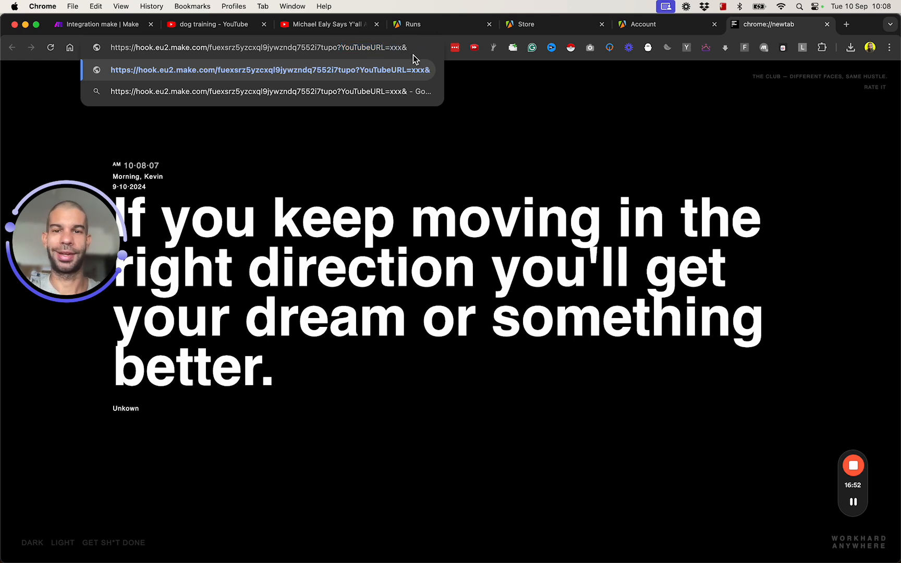
text(name=)
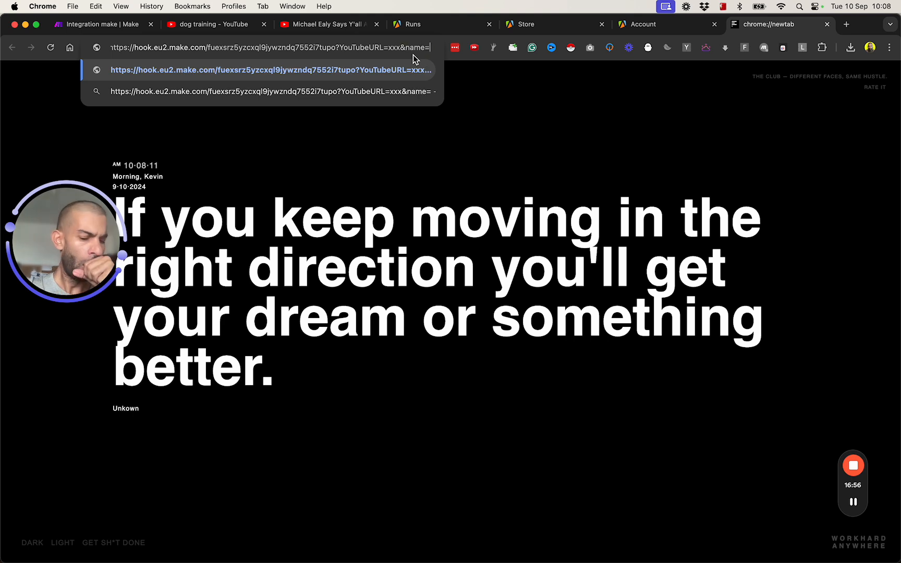
text(kevin)
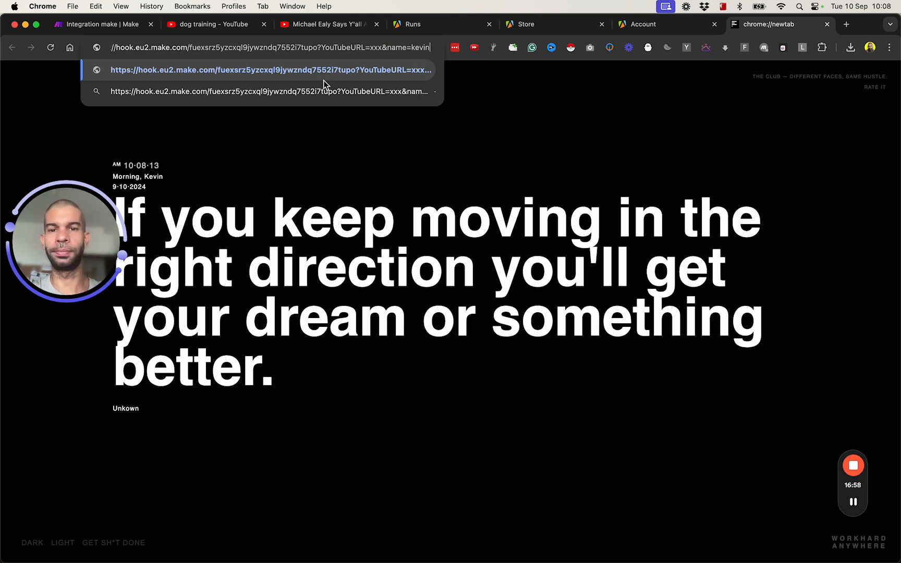
click(858, 502)
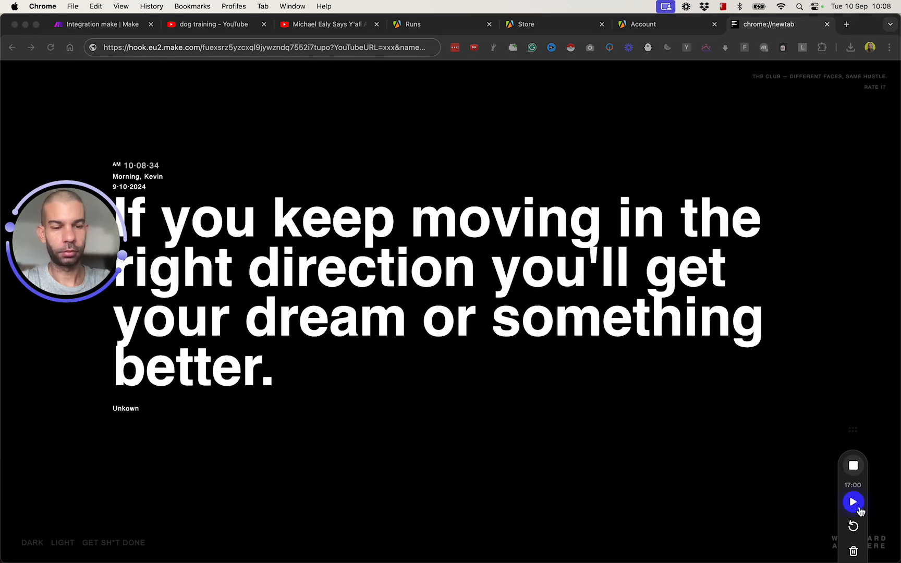
click(859, 508)
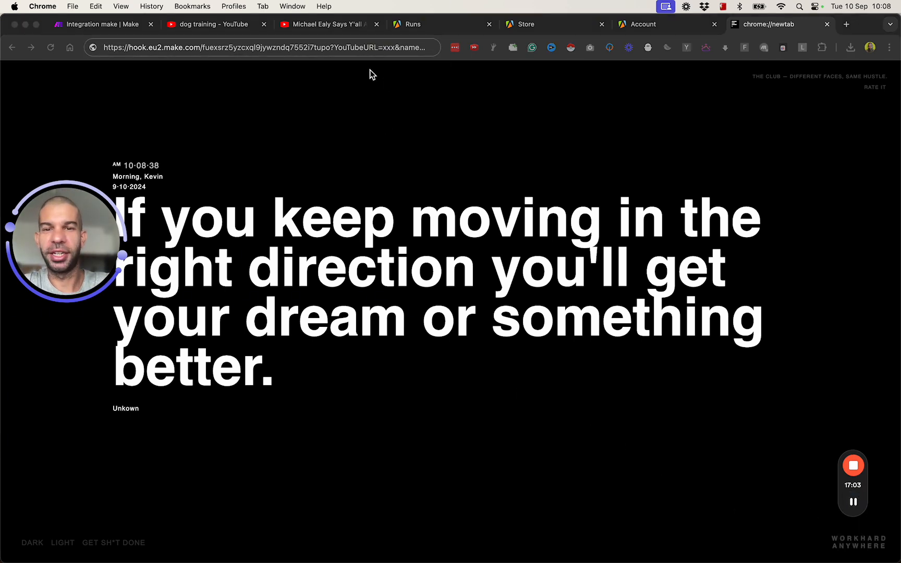
click(334, 47)
key(Right)
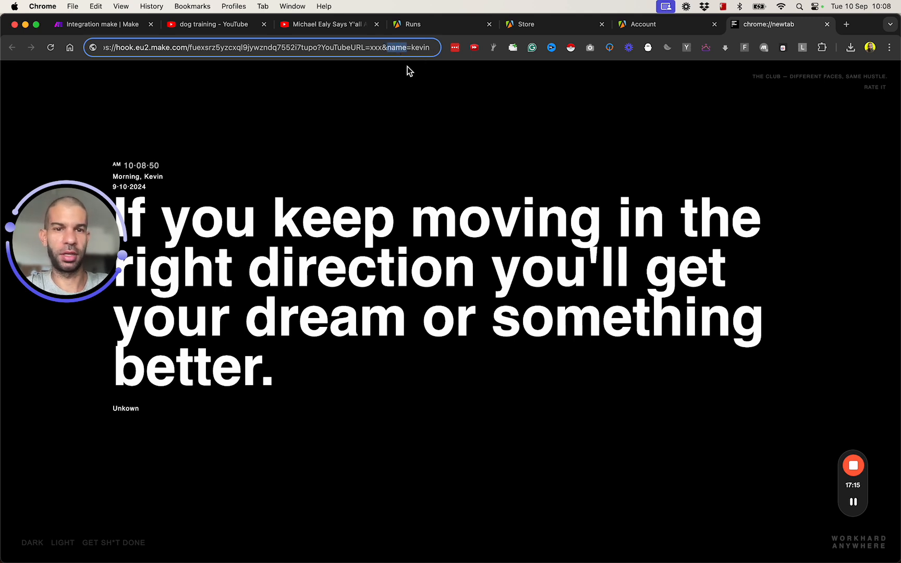
key(super+a)
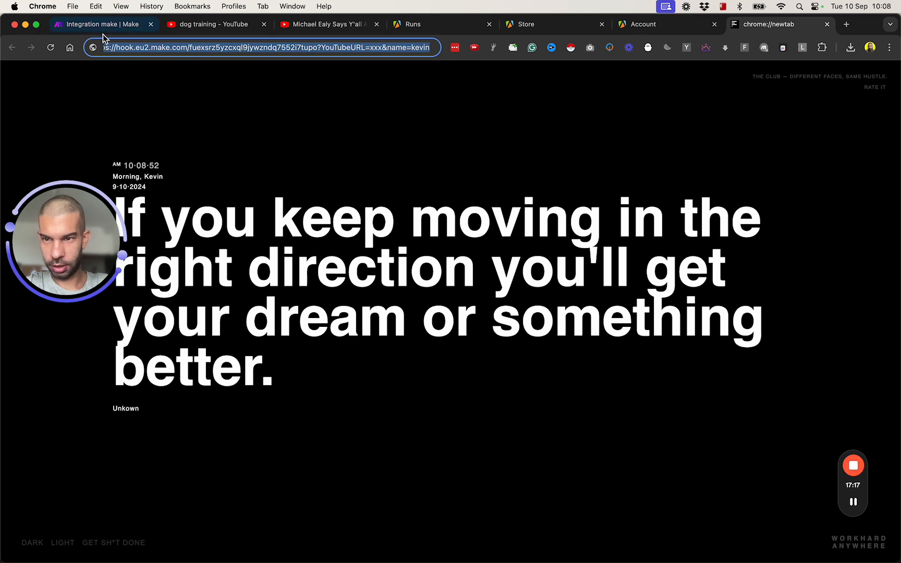
click(103, 30)
- Unlink Webhooks from Apify, run once, and load the test URL in a new tab
click(255, 223)
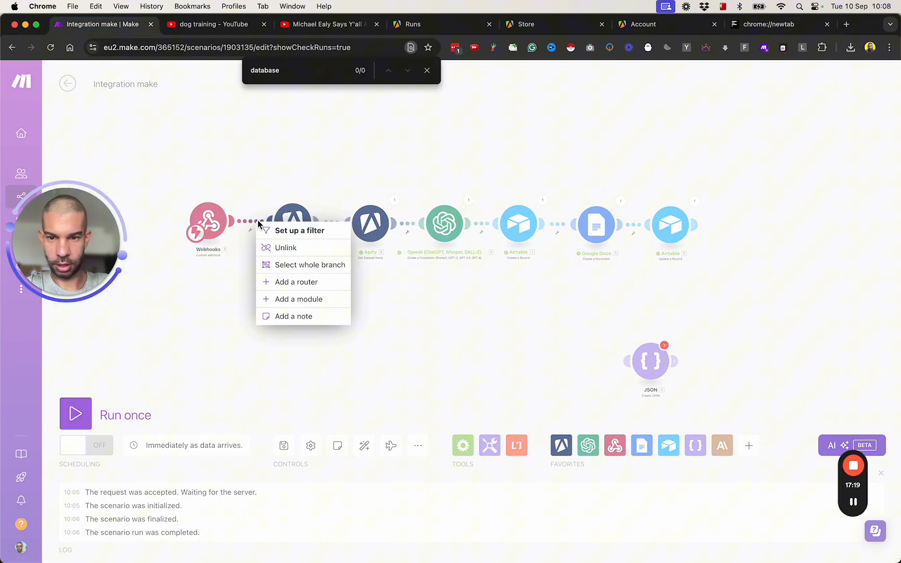
click(288, 248)
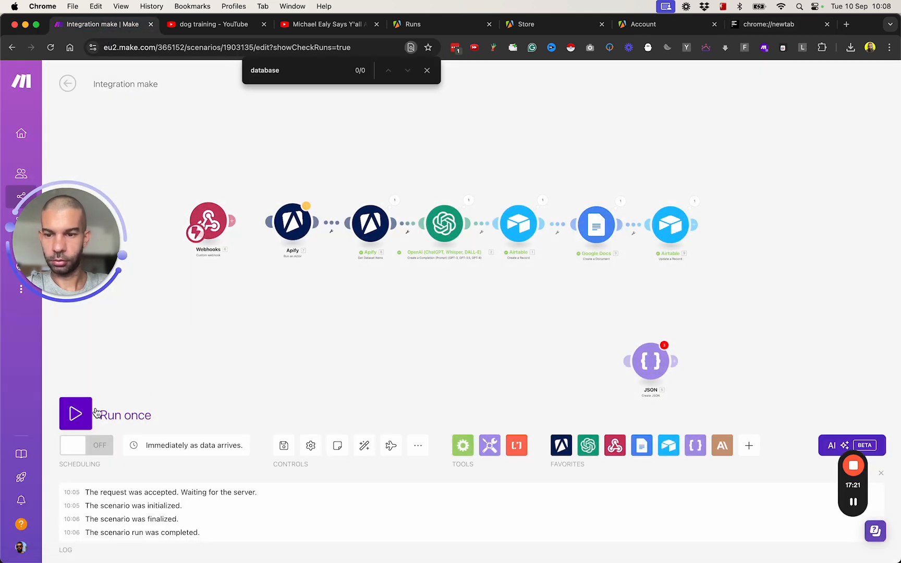
click(68, 419)
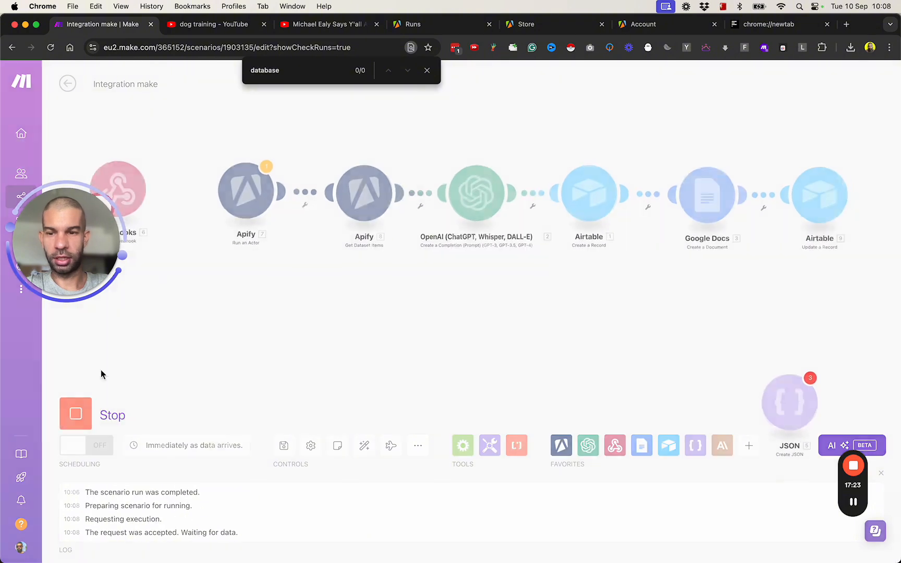
click(557, 165)
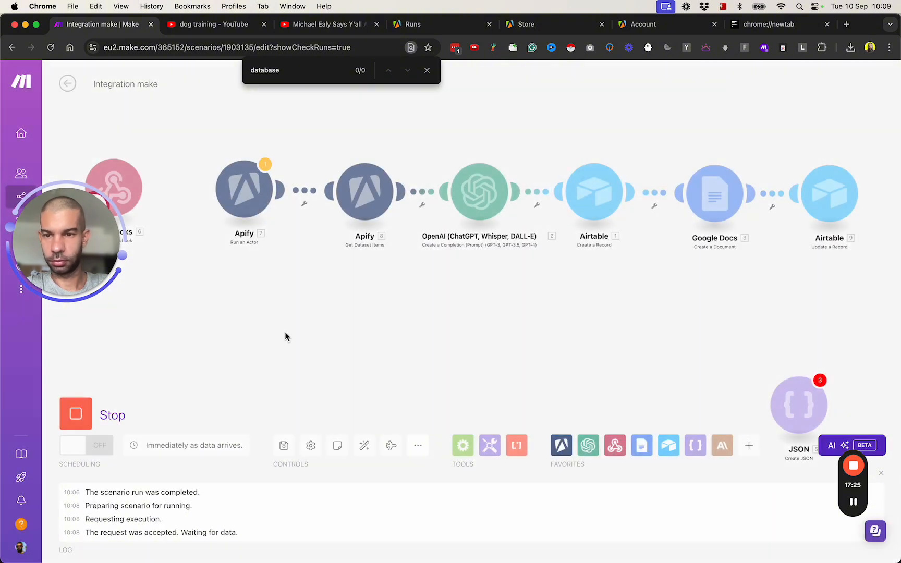
key(super+t)
key(super+v)
key(Return)
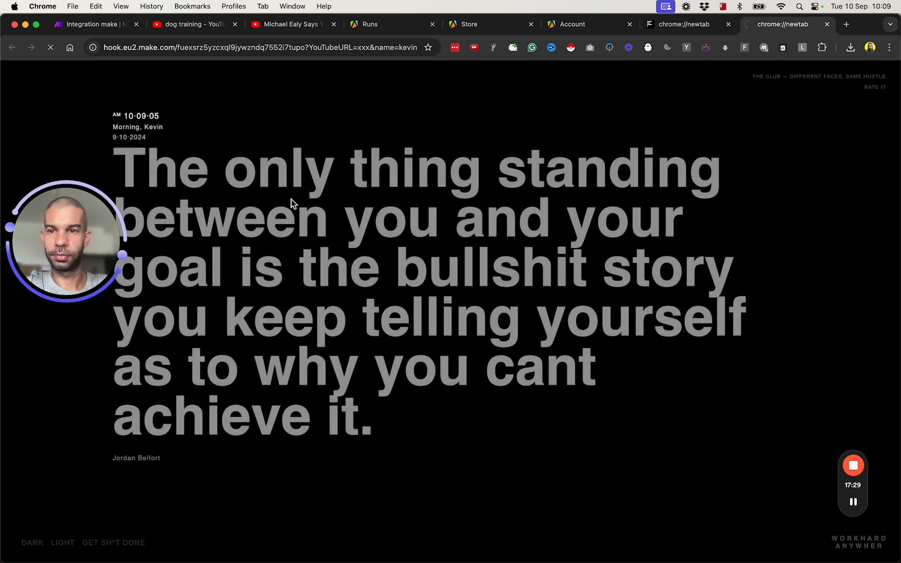
key(super+w)
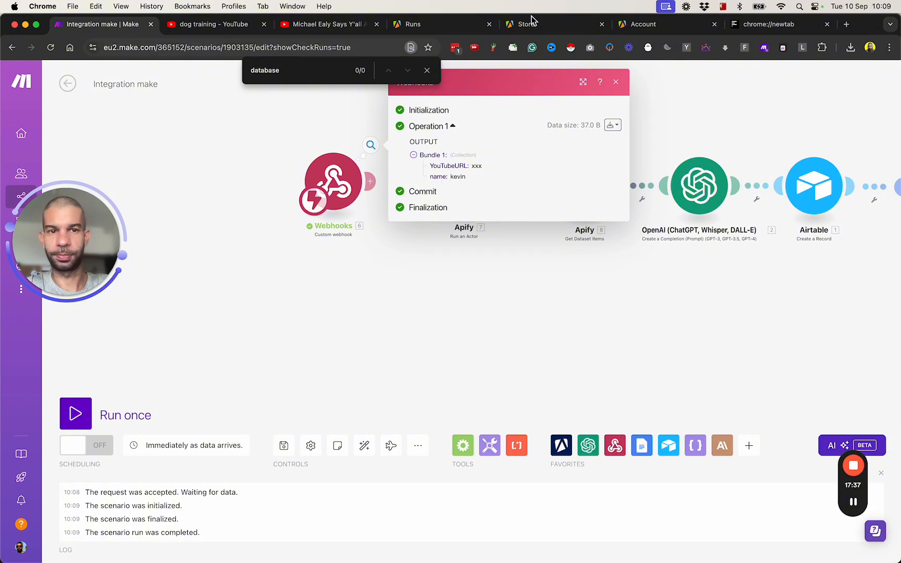
- Replace the hard-coded YouTube link in Apify's startUrls with Webhooks → YouTubeURL, then save
click(408, 293)
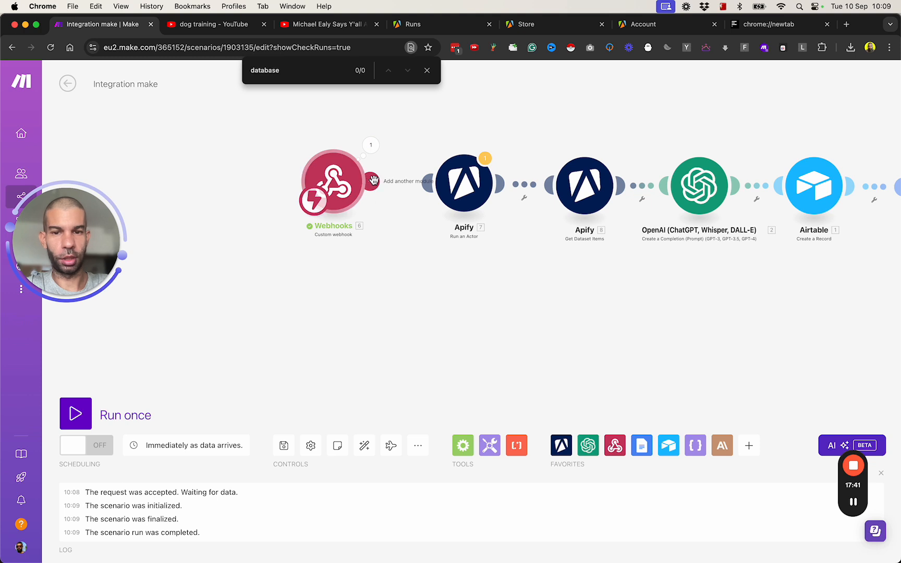
click(472, 189)
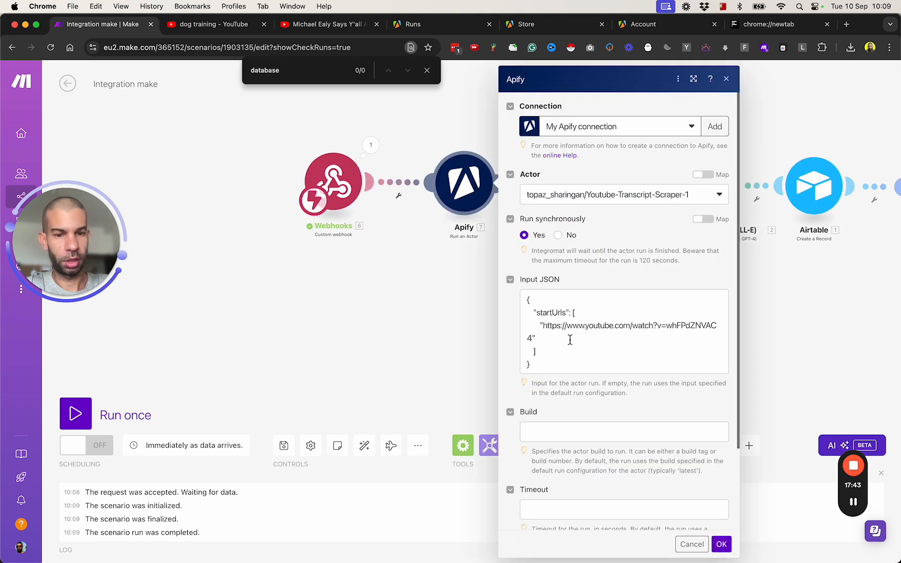
click(546, 329)
drag(534, 339, 543, 325)
key(BackSpace)
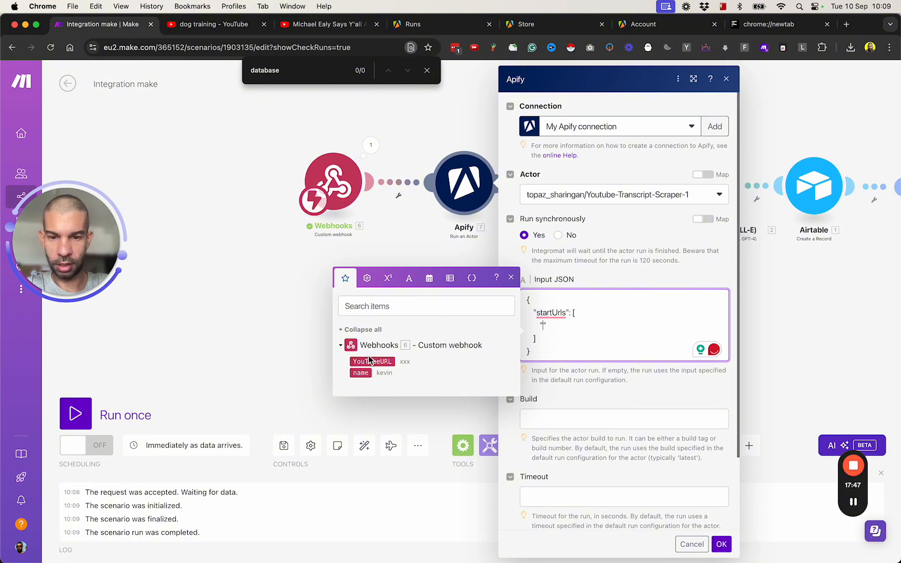
click(369, 360)
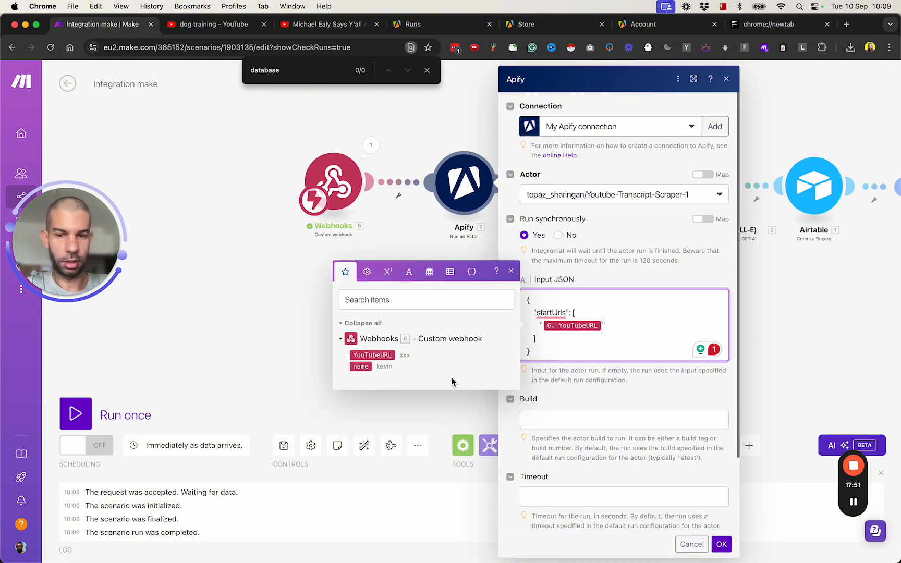
click(721, 545)
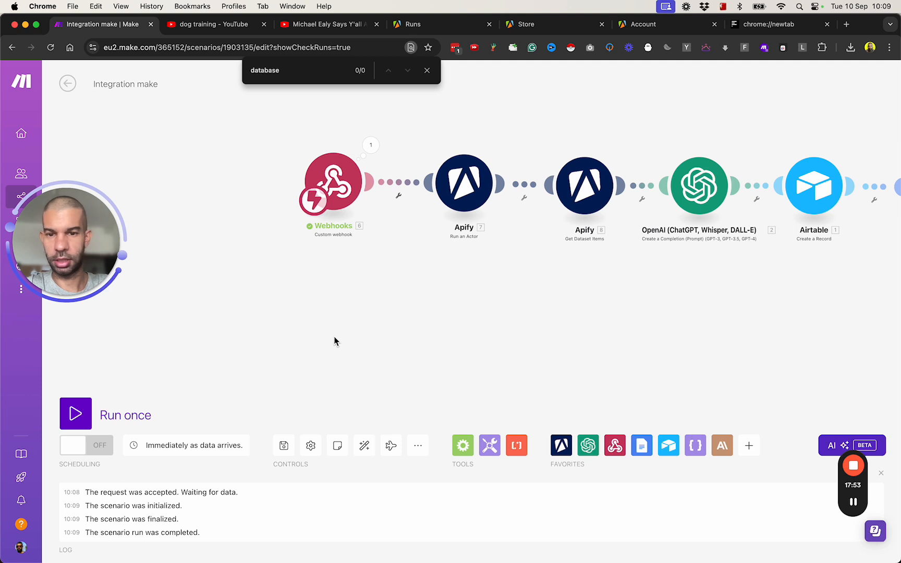
key(super+s)
- Paste the test webhook address into a new tab and remove the name parameter
key(super+t)
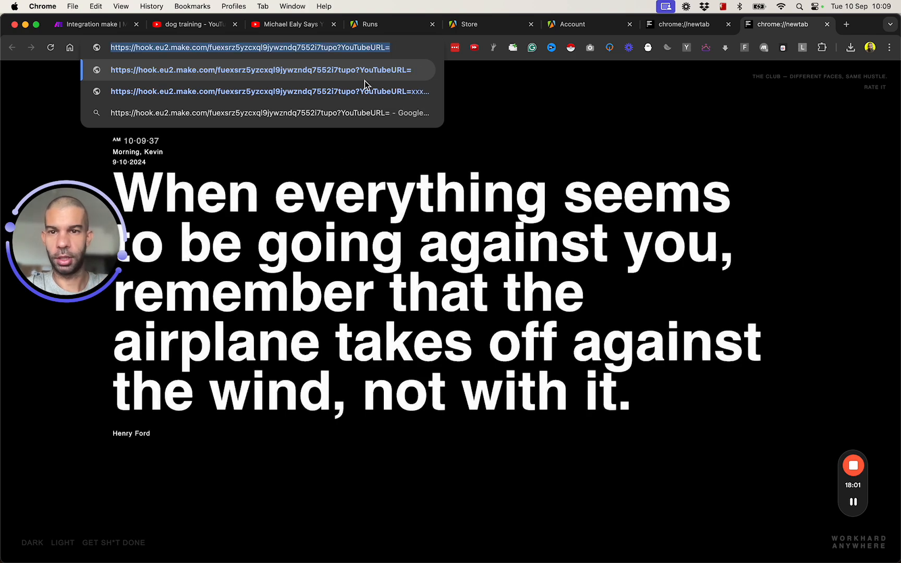
key(super+a)
- Copy the Trick training video's link and trim the extra &pp parameter from it
click(193, 29)
scroll(292, 271, down, 4)
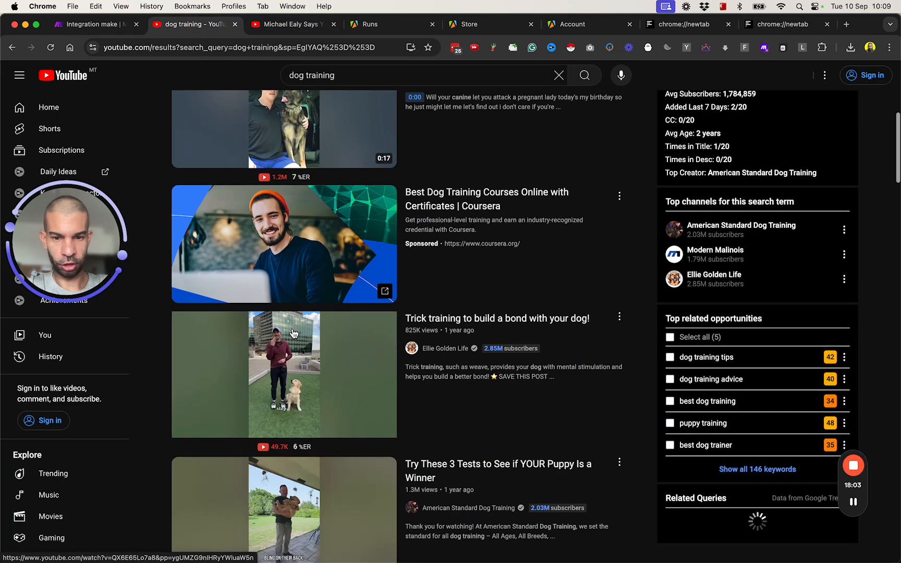
scroll(443, 364, down, 3)
scroll(442, 364, down, 1)
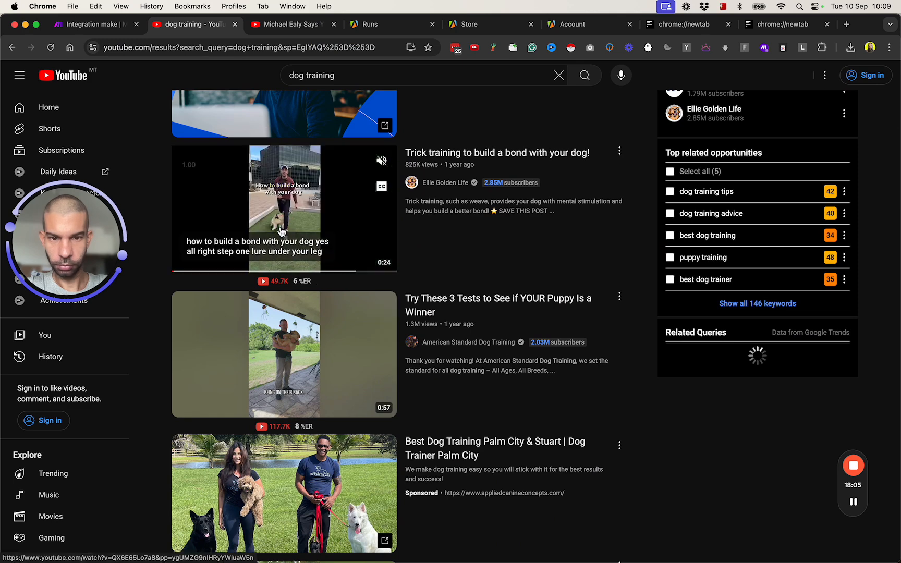
right_click(333, 179)
click(373, 244)
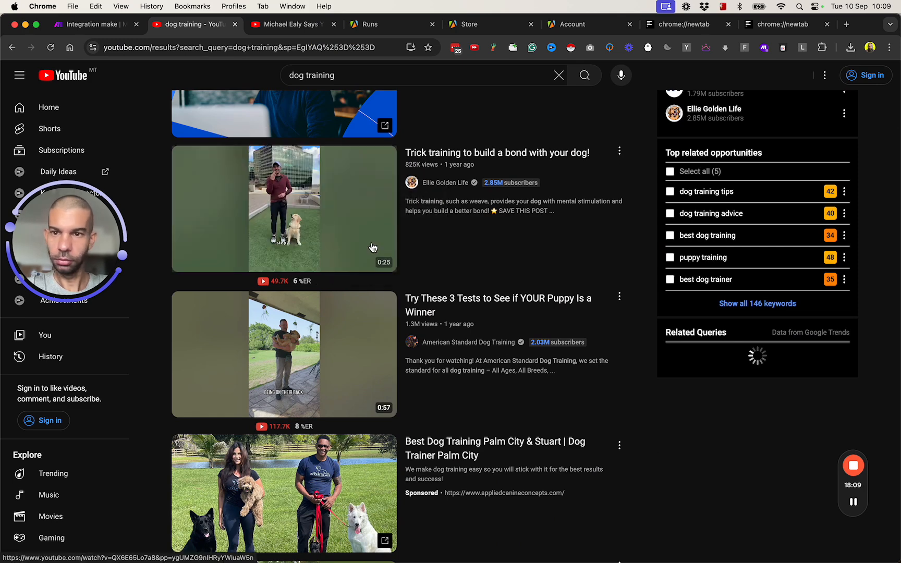
key(super+t)
key(super+v)
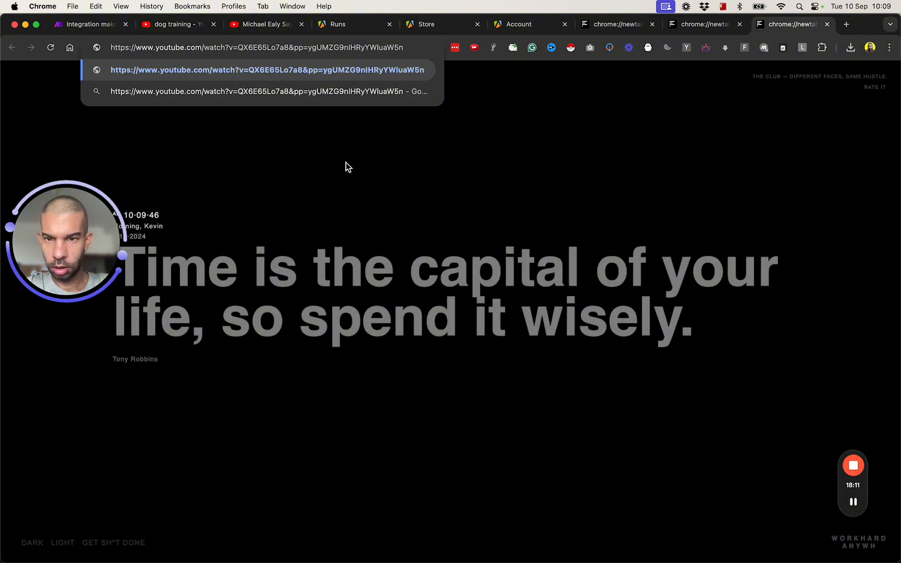
drag(289, 47, 312, 162)
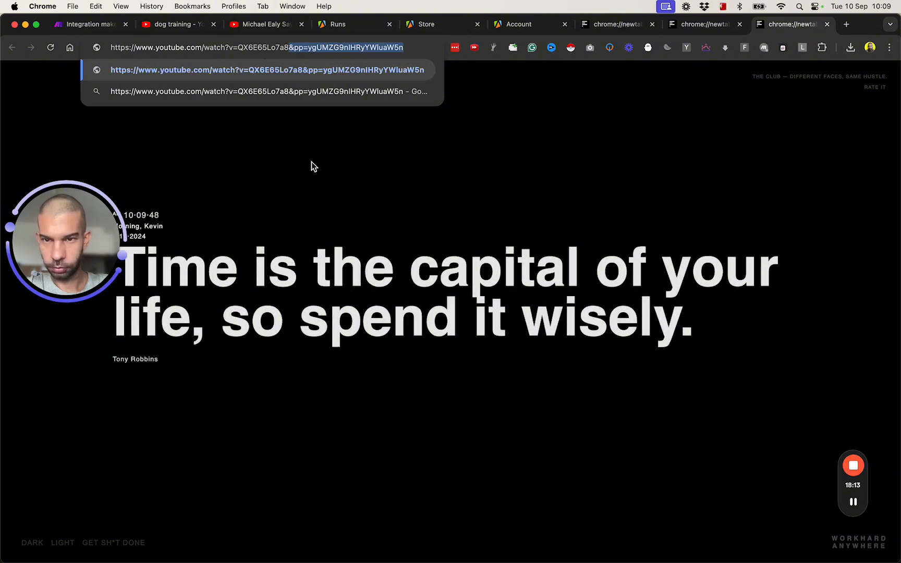
key(BackSpace)
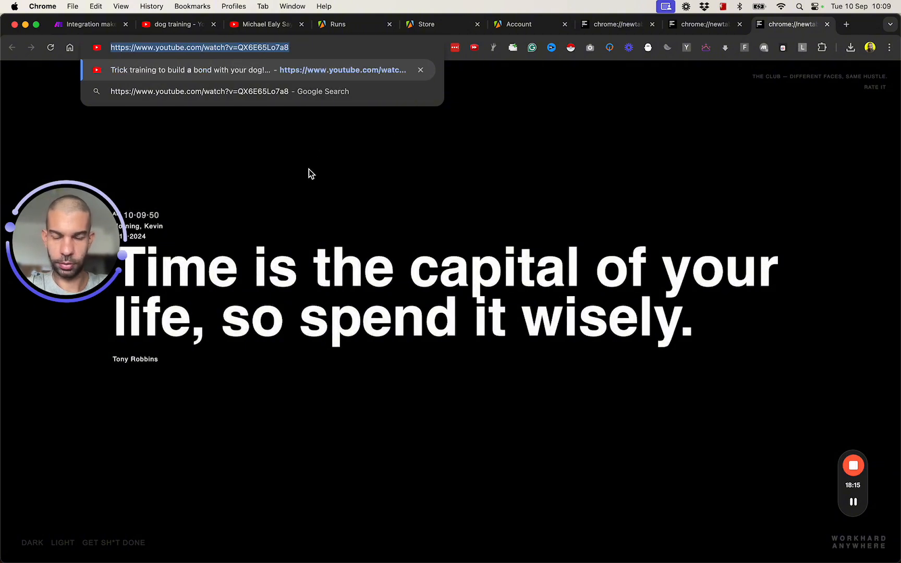
key(Return)
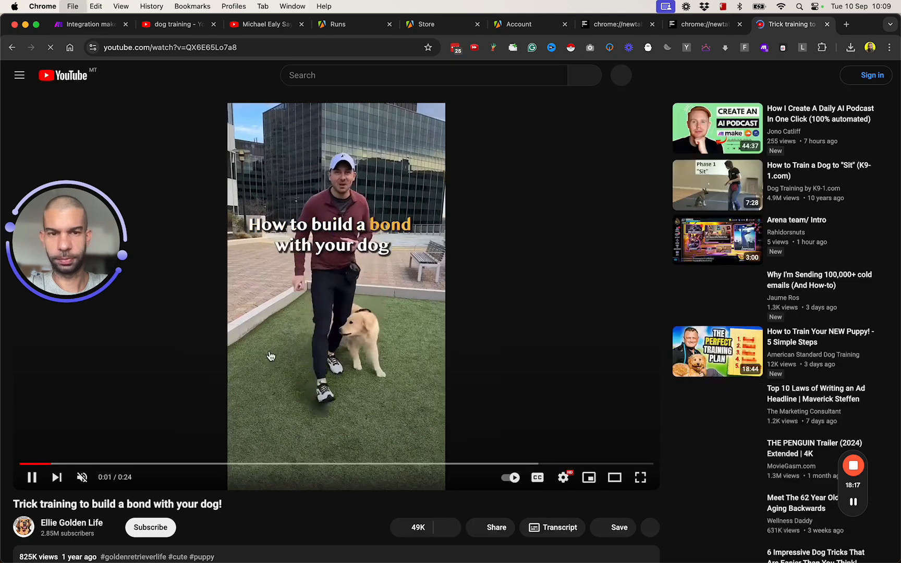
key(super+w)
- Combine the webhook address and video link in a new tab and copy the result
key(super+t)
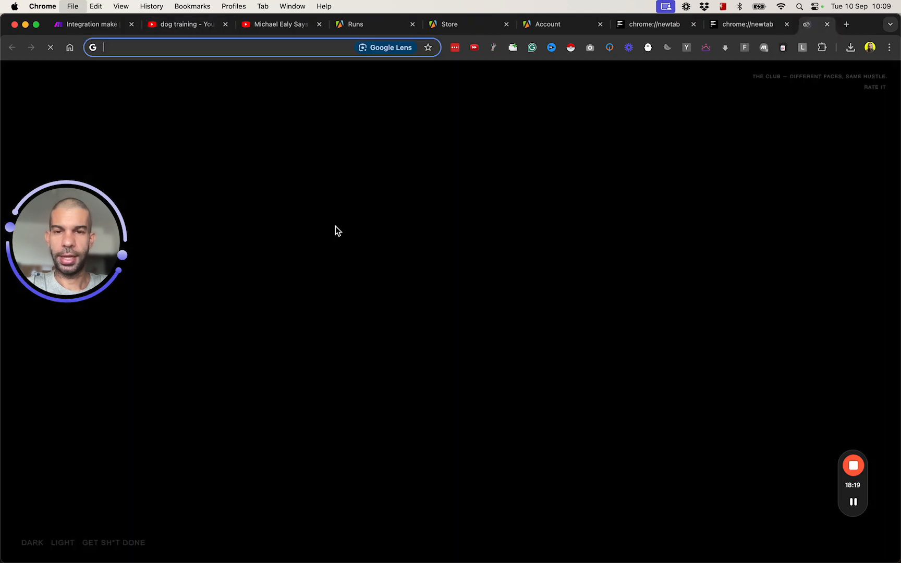
key(shift+super+v)
key(shift+super+v)
key(shift+super+v)
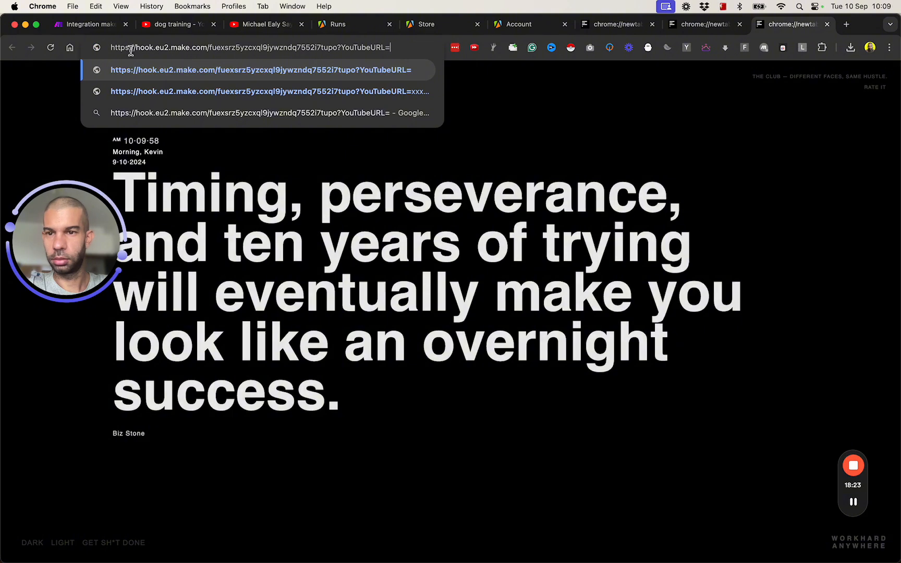
key(shift+super+v)
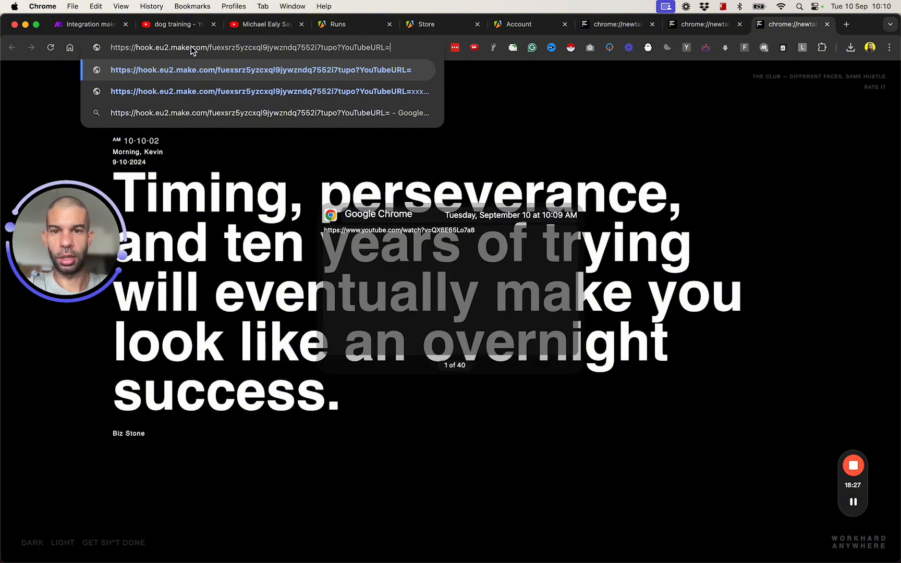
key(super+a)
key(super+c)
- Paste the combined link into a new TextEdit document at 64 pt, window maximised
key(super+space)
text(text)
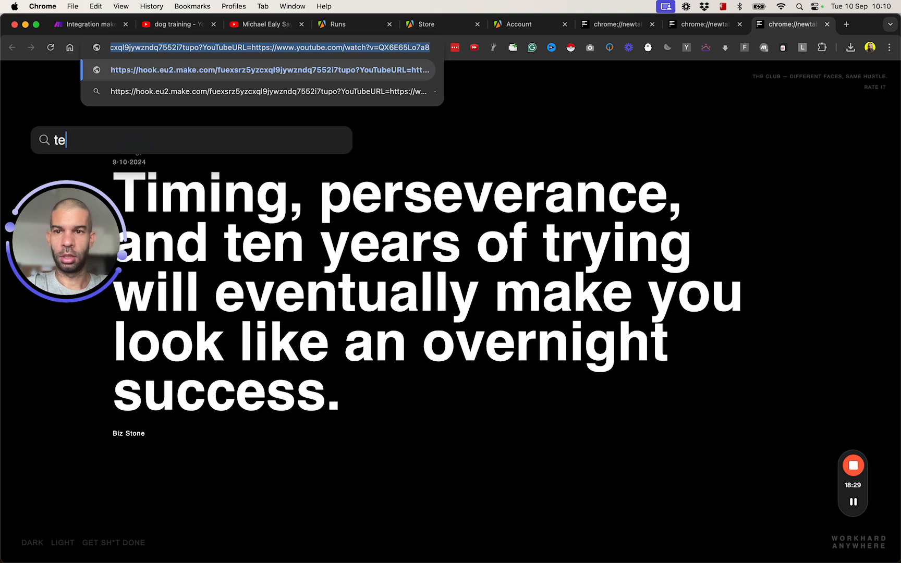
key(Return)
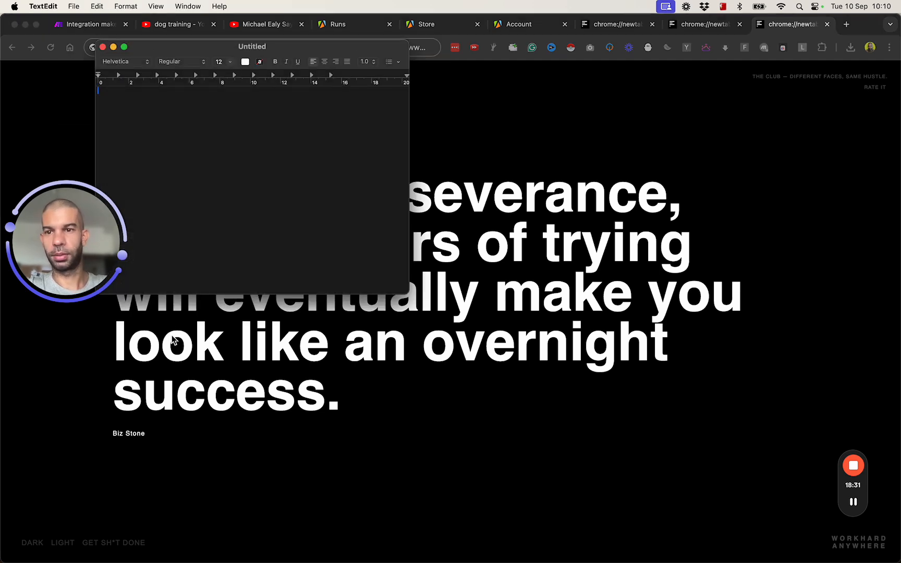
key(super+v)
drag(143, 51, 355, 185)
key(super+shift+period)
key(super+shift+period)
key(super+shift+period)
key(super+0)
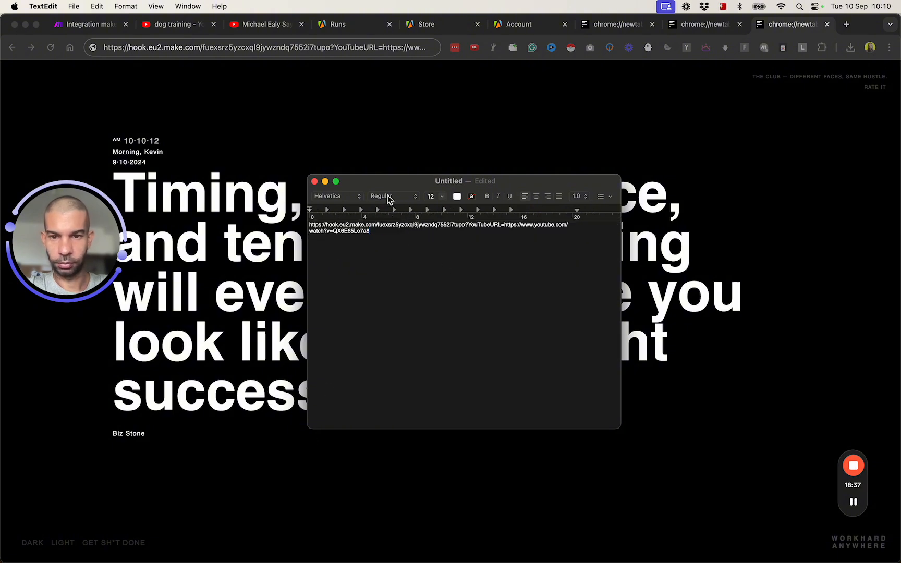
key(super+a)
click(445, 200)
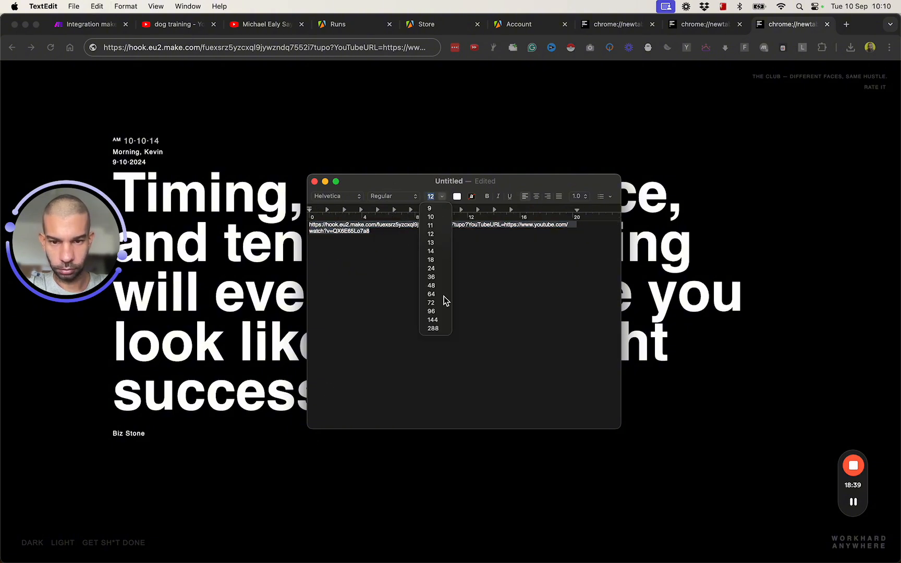
click(442, 295)
click(438, 295)
scroll(382, 267, down, 2)
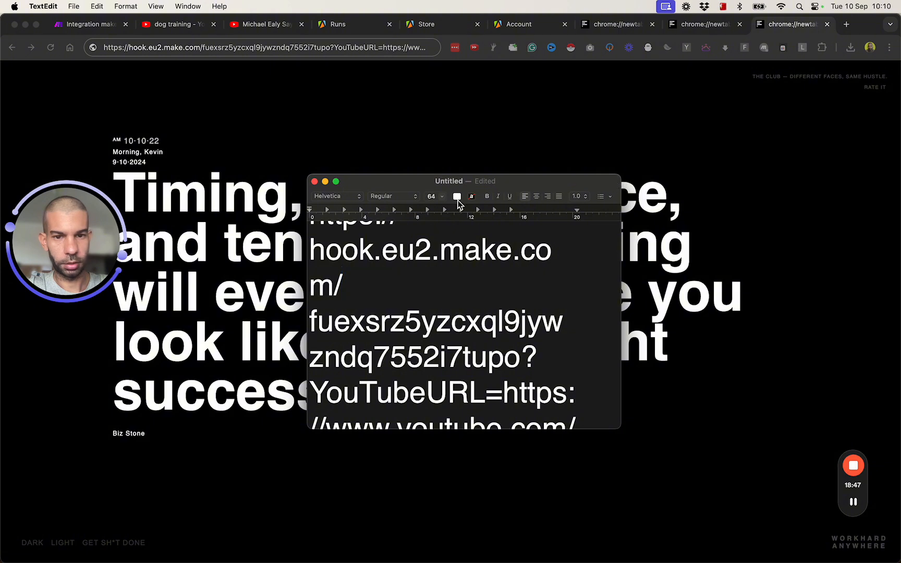
double_click(397, 182)
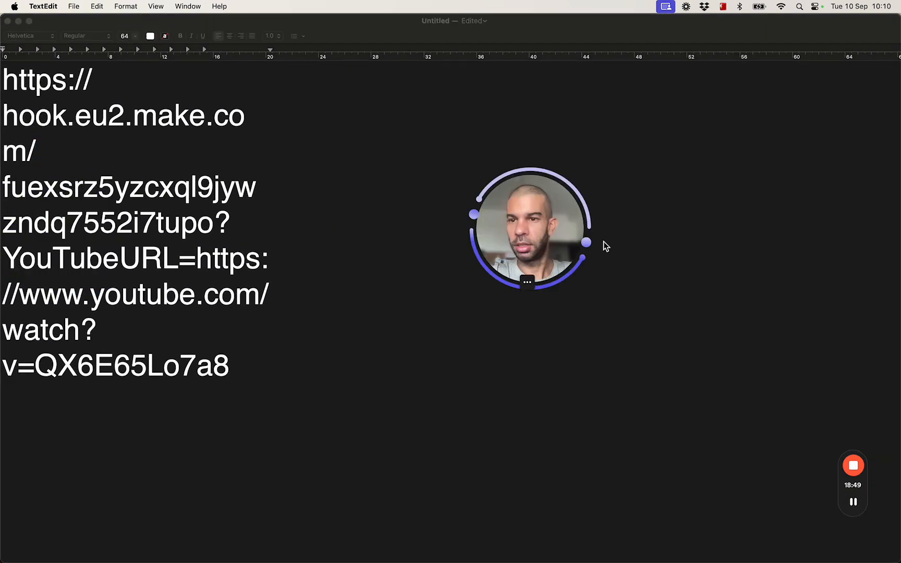
- Highlight the webhook address, the YouTubeURL name, and the video address within the link
drag(5, 79, 230, 222)
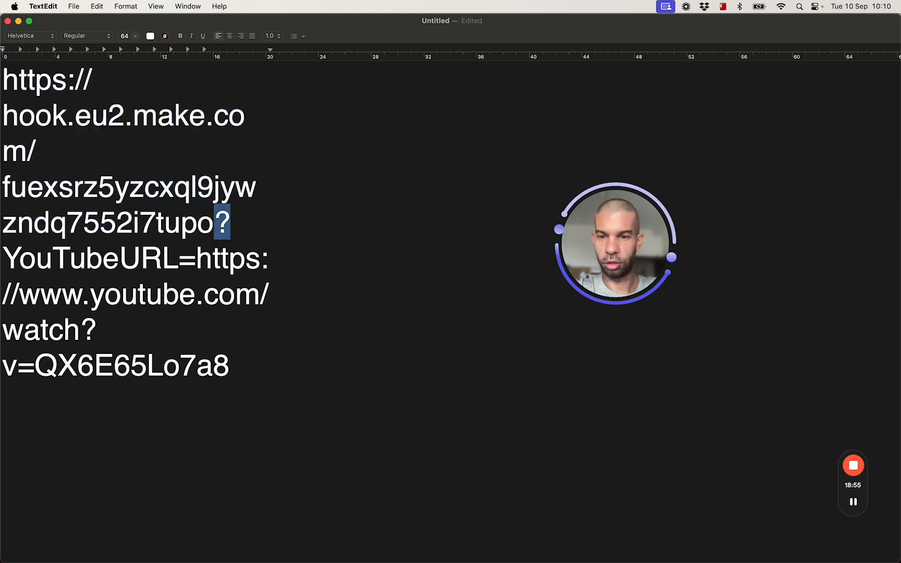
double_click(103, 265)
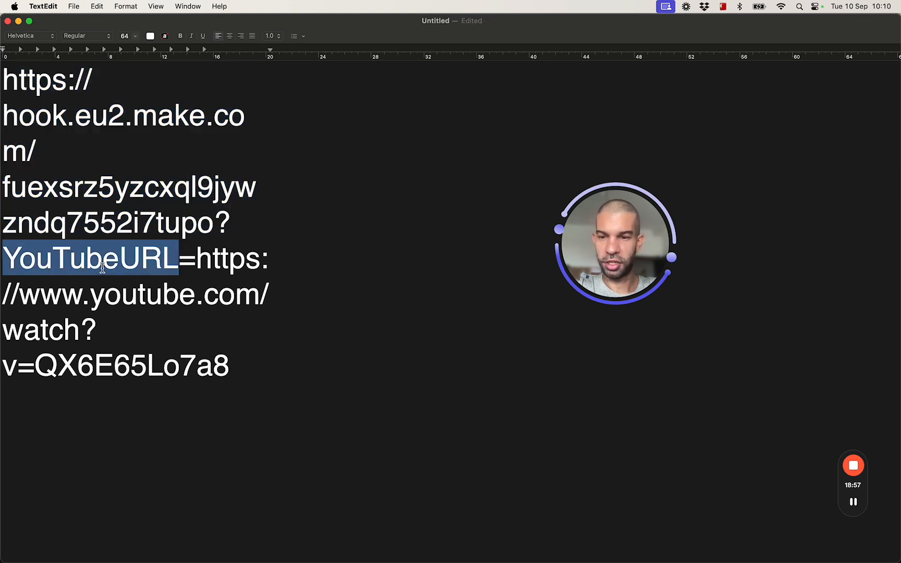
drag(196, 260, 271, 390)
click(271, 389)
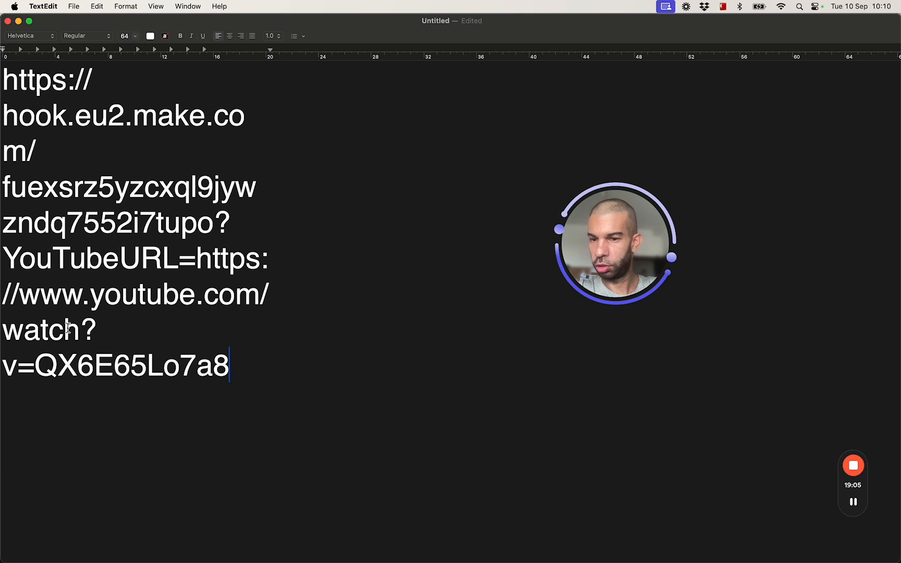
drag(197, 257, 269, 401)
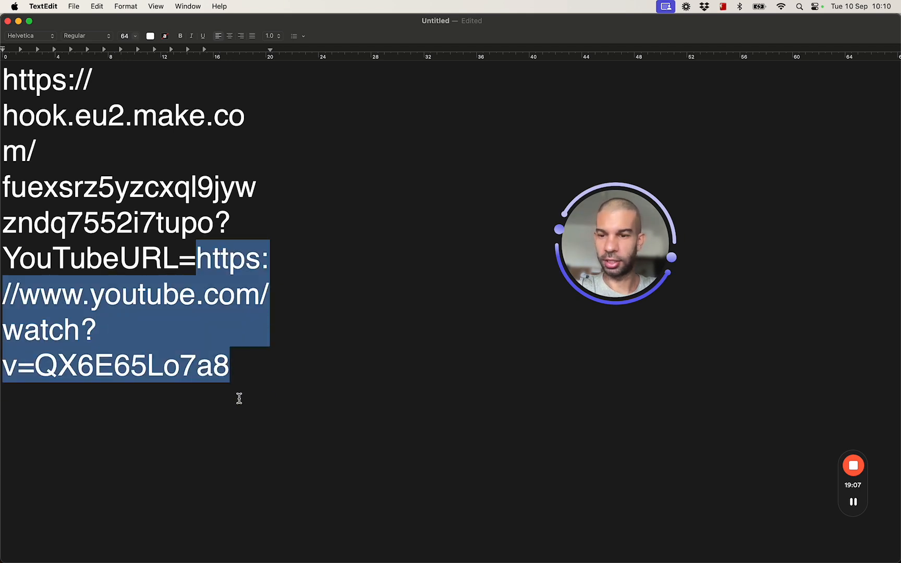
click(2, 365)
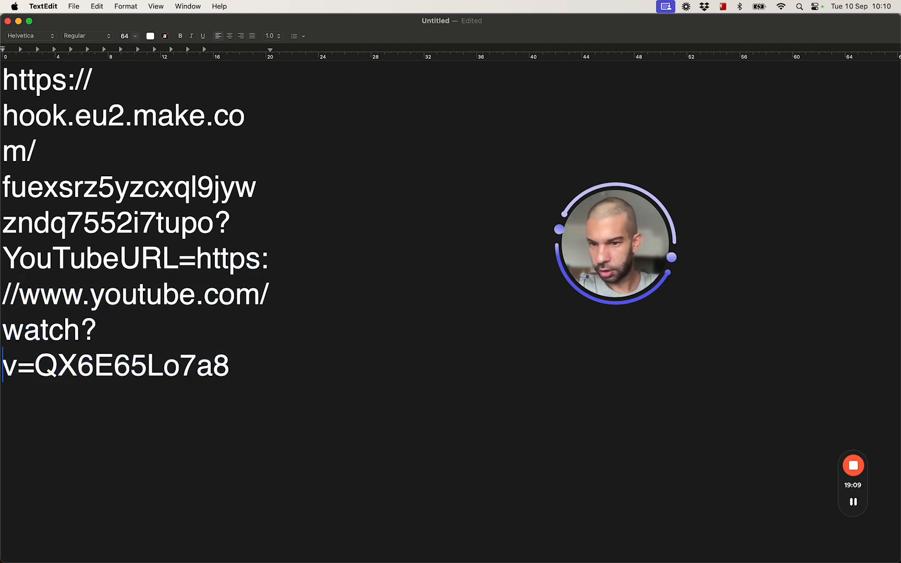
key(shift+Right)
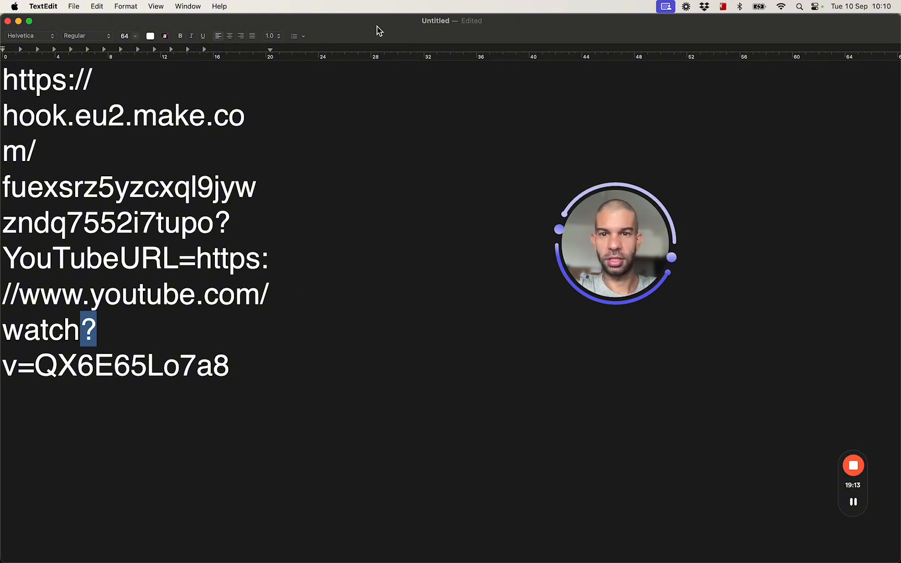
double_click(378, 25)
- Unlink Webhooks from Apify, run the scenario once, and send the webhook request
click(97, 24)
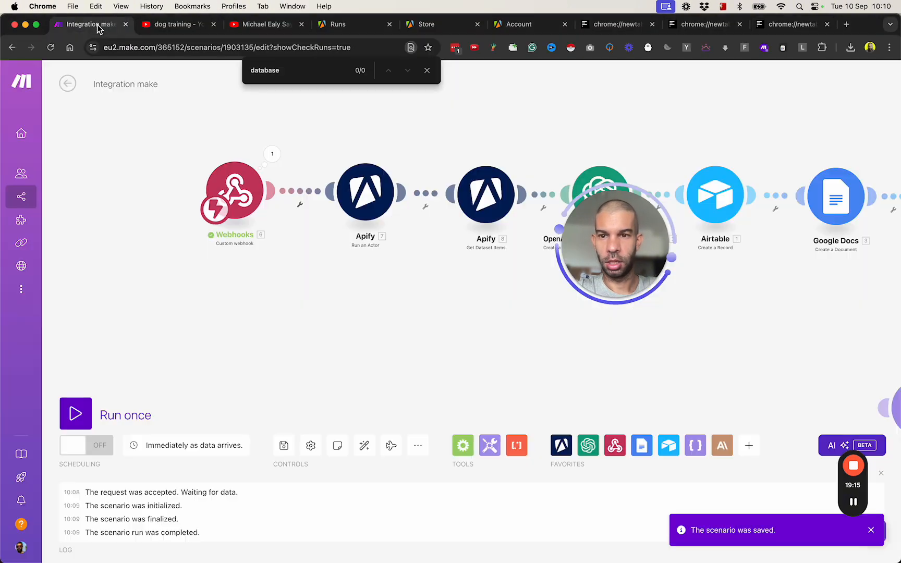
click(300, 204)
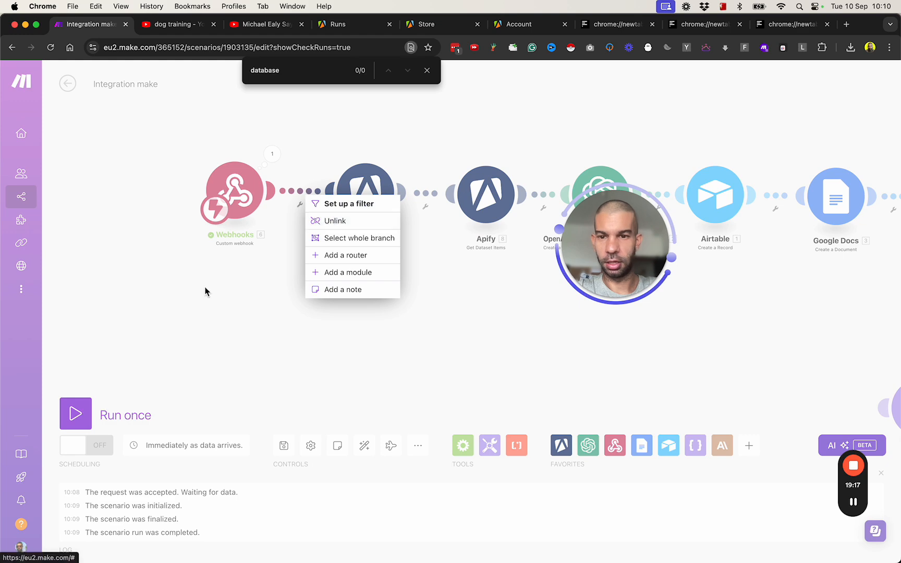
click(335, 221)
click(104, 427)
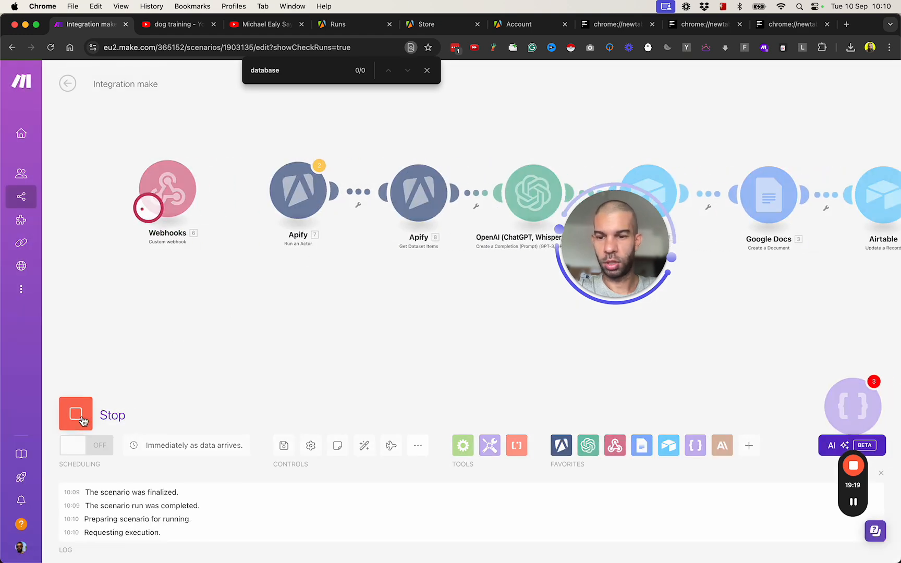
click(777, 24)
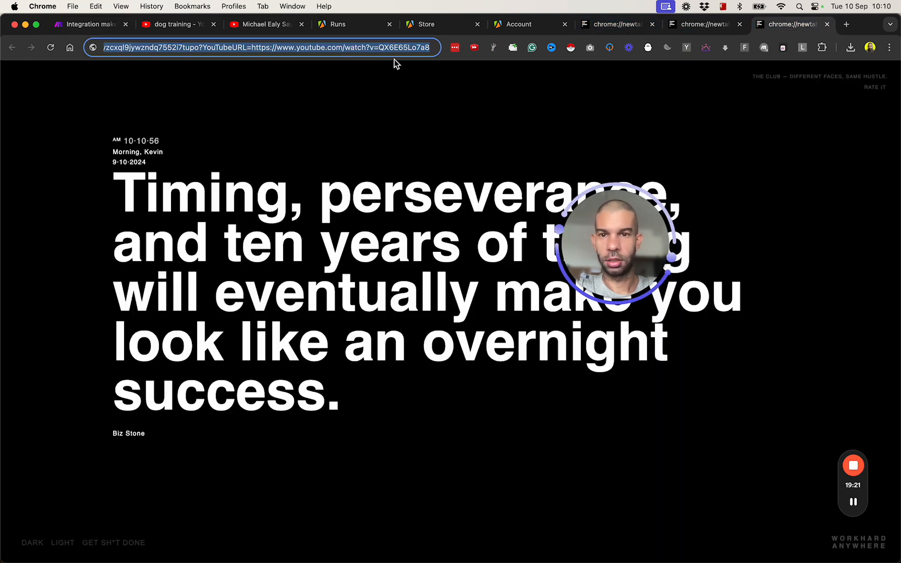
key(Return)
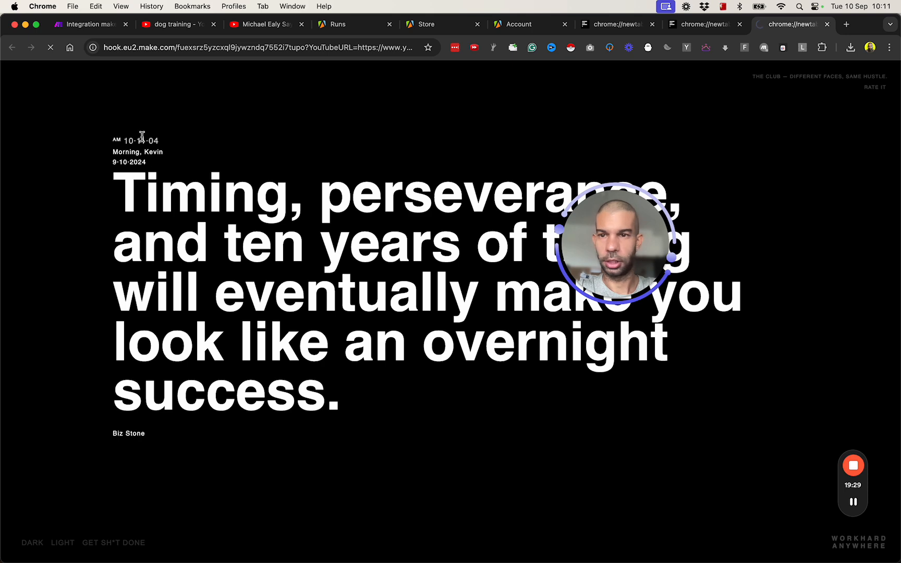
click(97, 24)
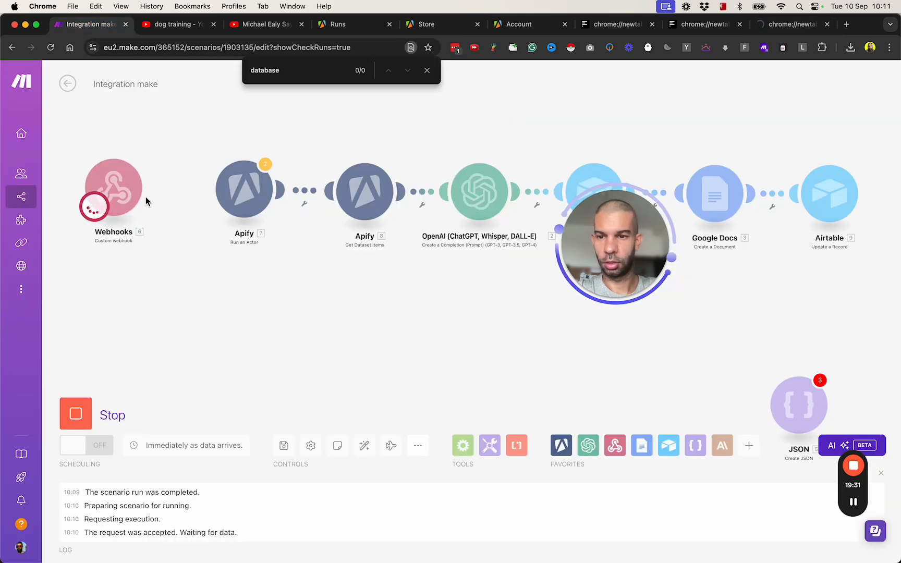
click(790, 24)
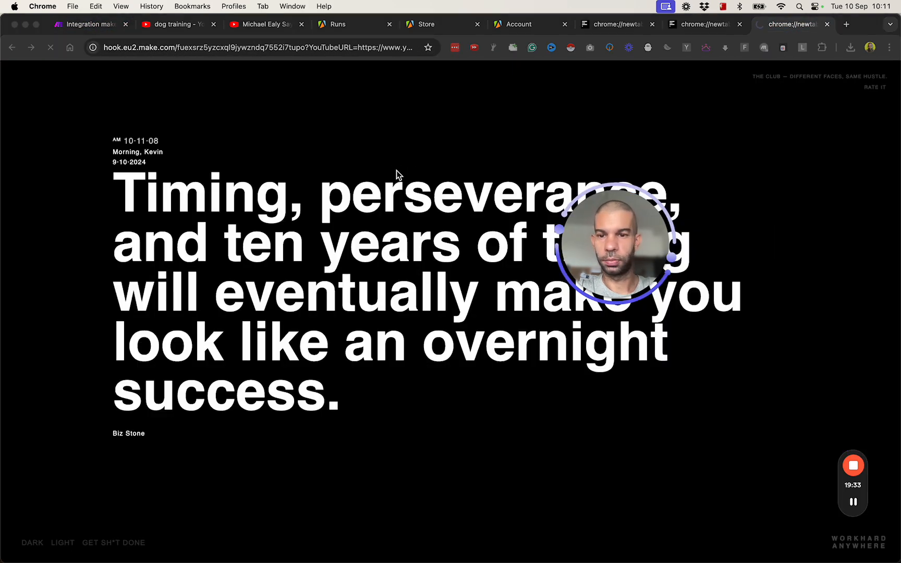
- Copy the combined link from TextEdit and focus Chrome's address bar
key(super+Tab)
key(super+a)
key(super+c)
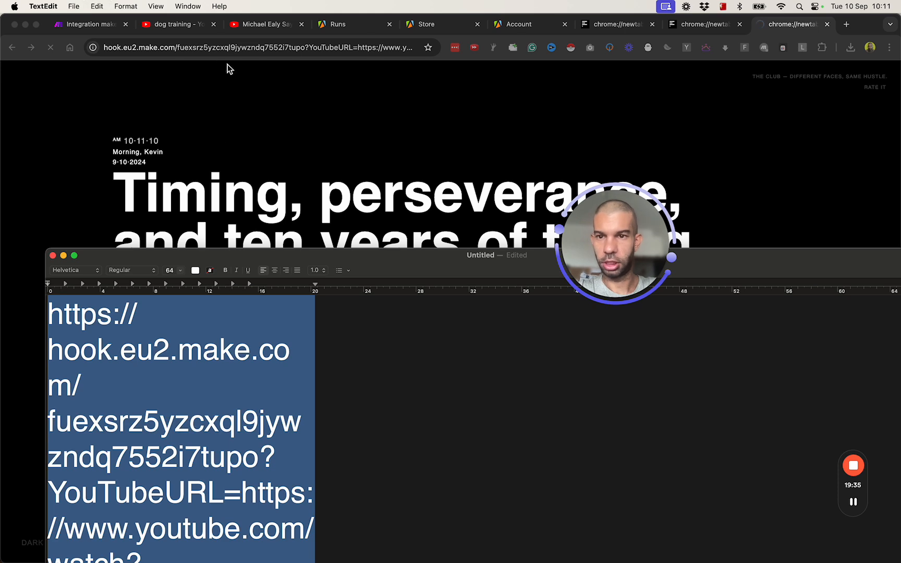
click(213, 45)
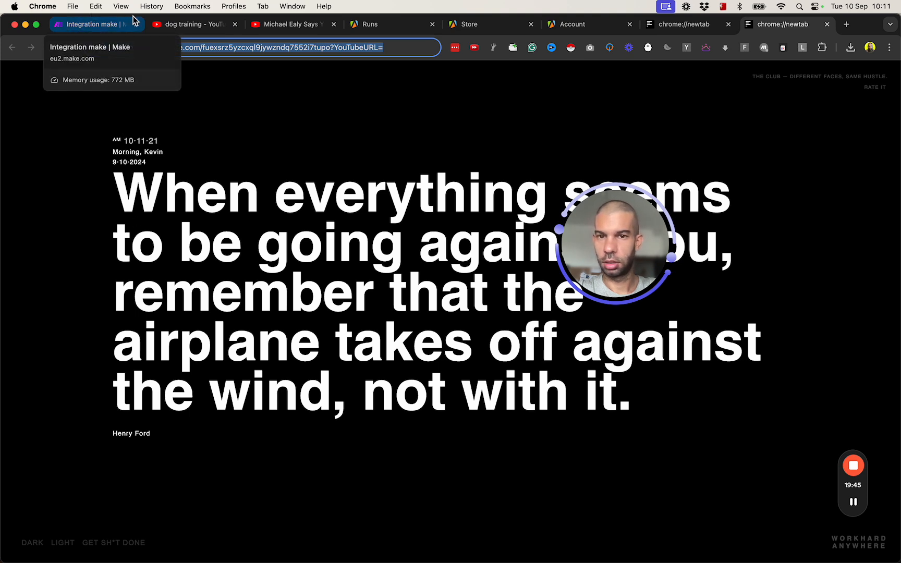
- Append the YouTube link after YouTubeURL=, wrap it in single quotes, and submit
key(Left)
key(super+Right)
key(super+v)
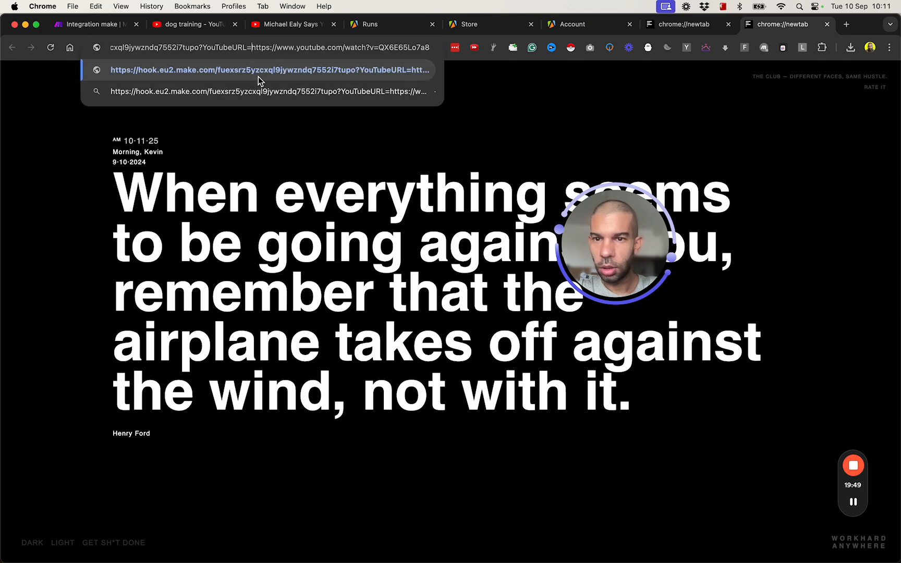
click(251, 47)
text(')
key(super+Right)
text(')
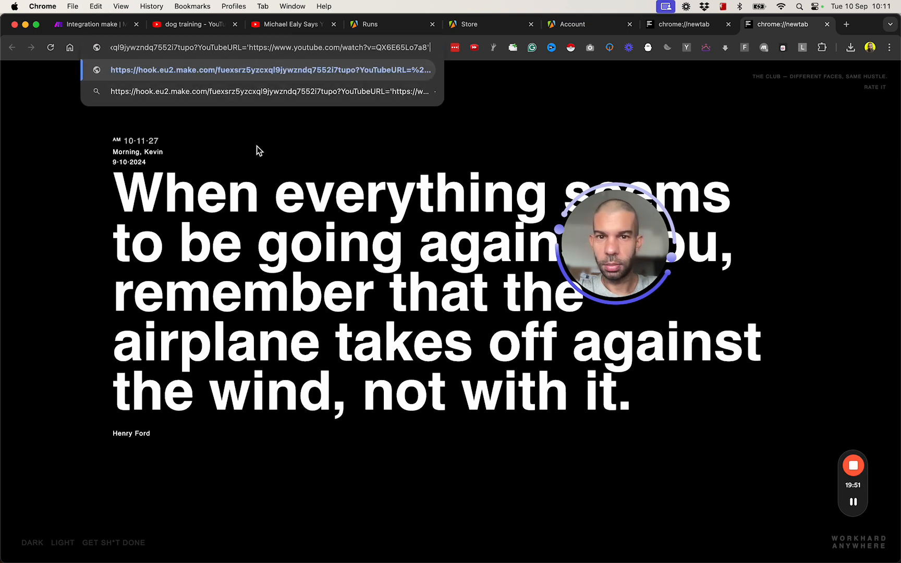
key(super+a)
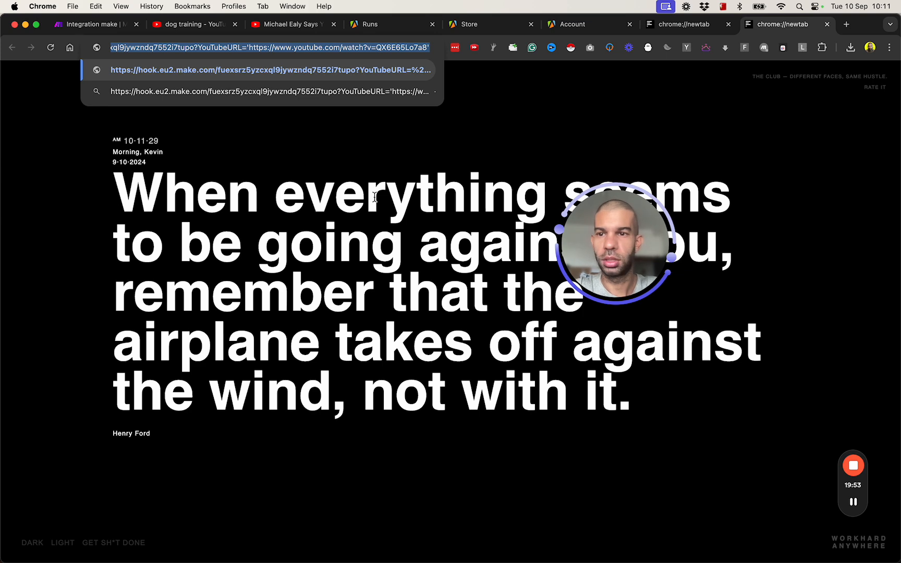
key(Return)
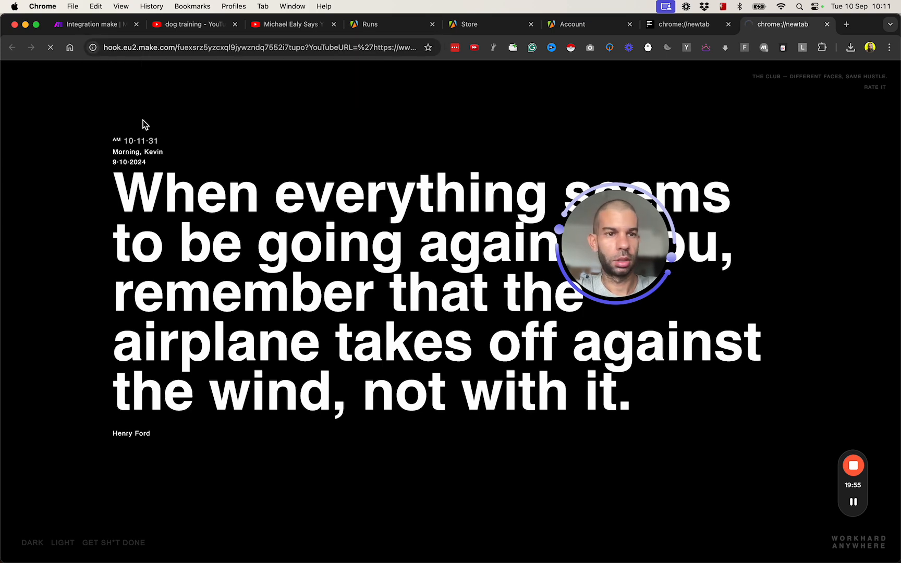
- Close the two extra new-tab pages and return to the Make scenario
click(78, 23)
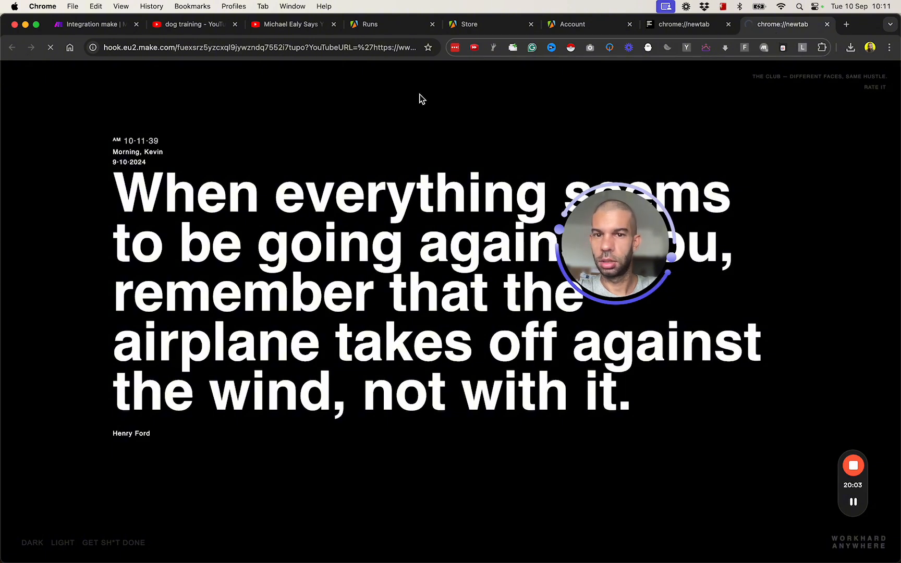
key(super+w)
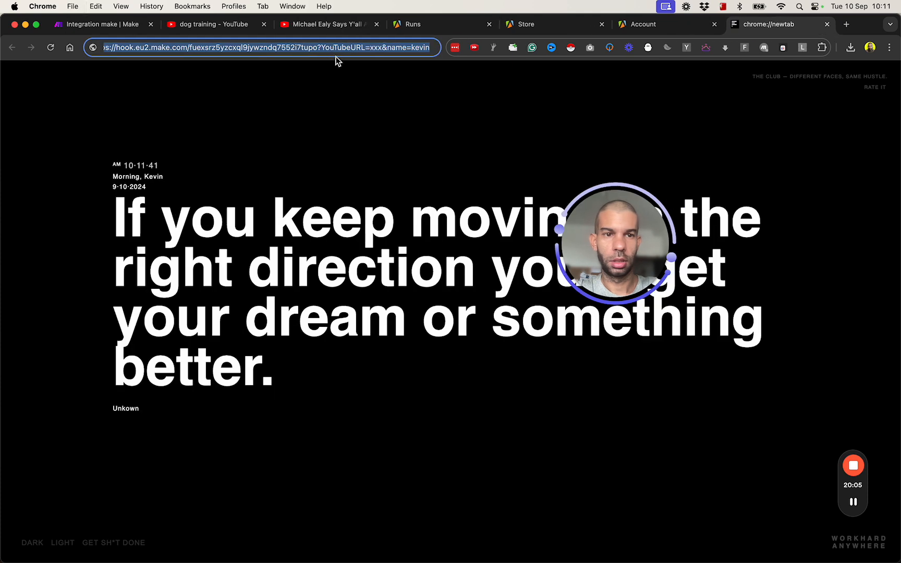
key(super+w)
key(super+Tab)
key(super+Tab)
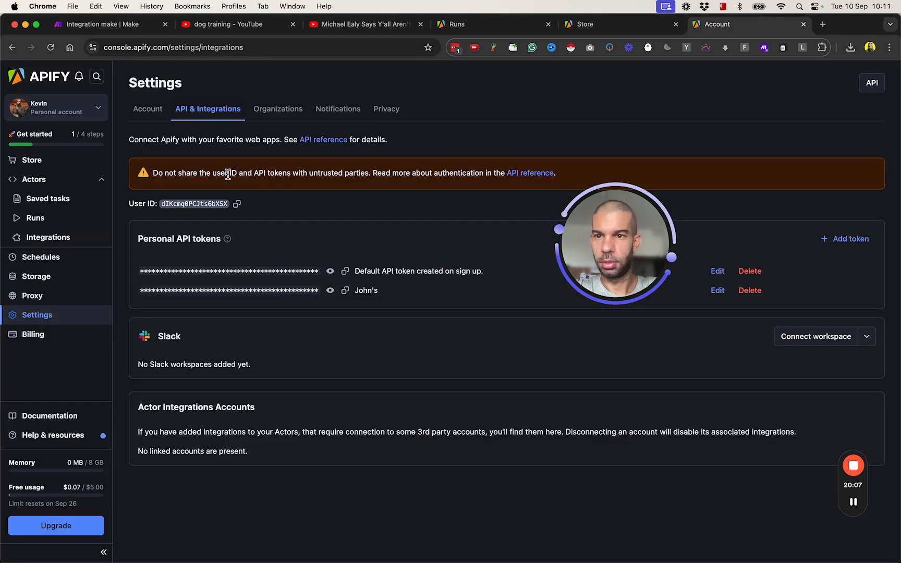
click(104, 24)
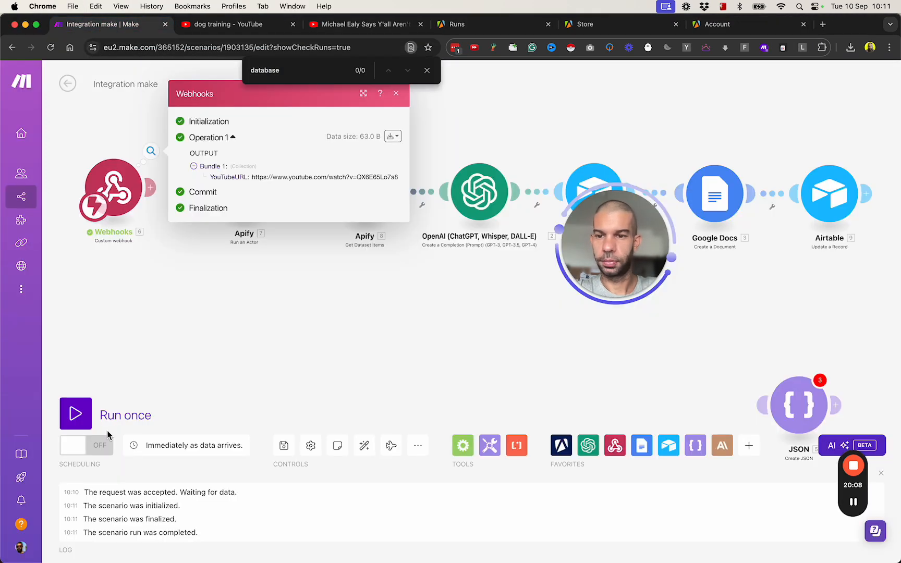
- Run the scenario once and send the webhook URL from a new tab
click(76, 419)
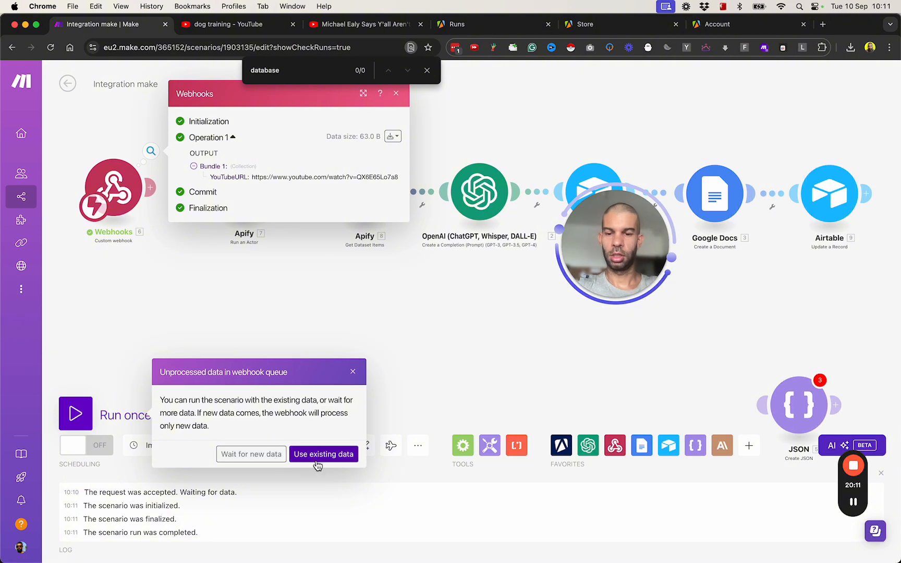
click(251, 454)
key(super+Tab)
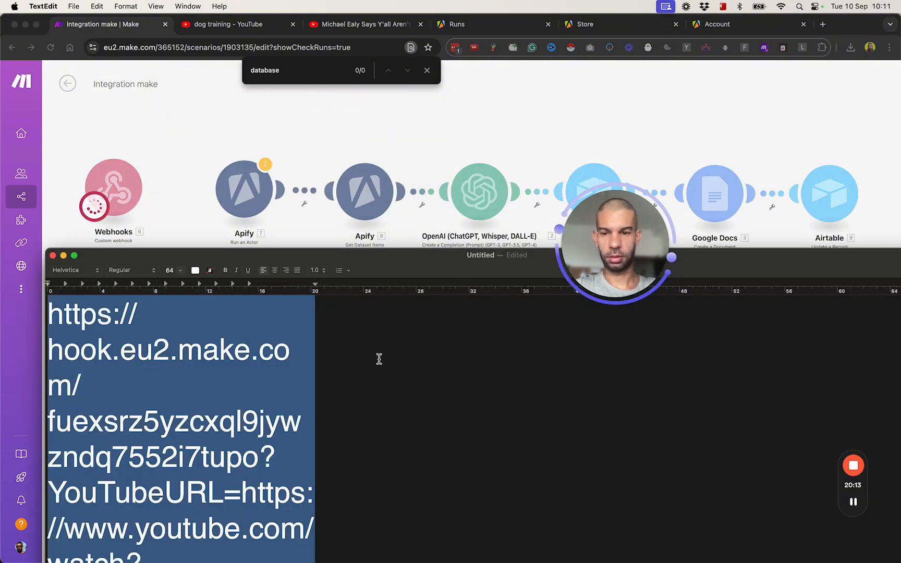
click(823, 24)
key(super+v)
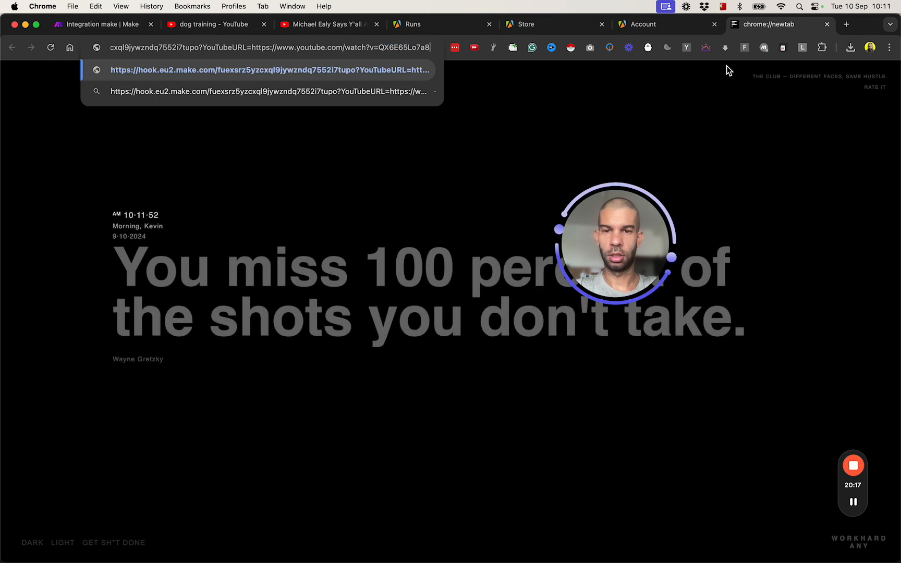
key(Return)
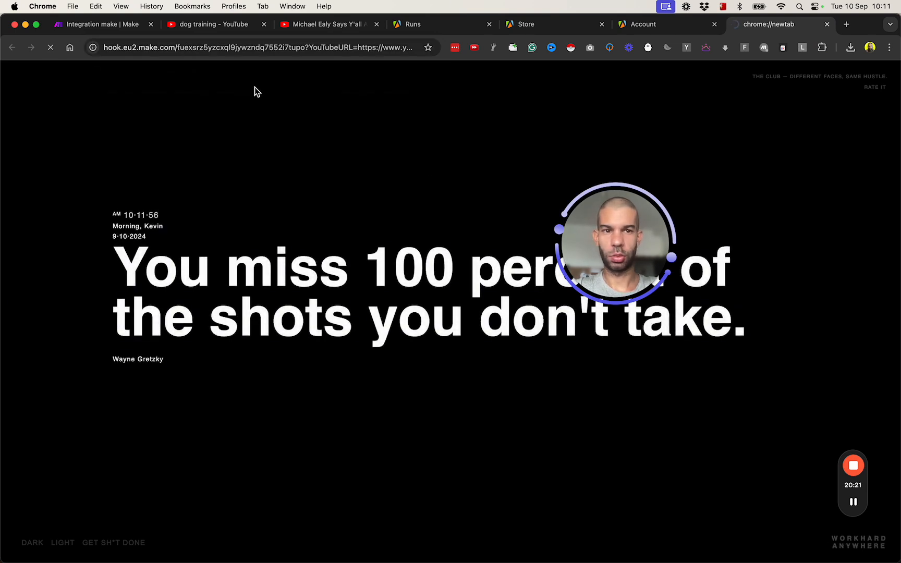
- Open the webhook's received YouTubeURL value in a new tab to verify the video
click(88, 28)
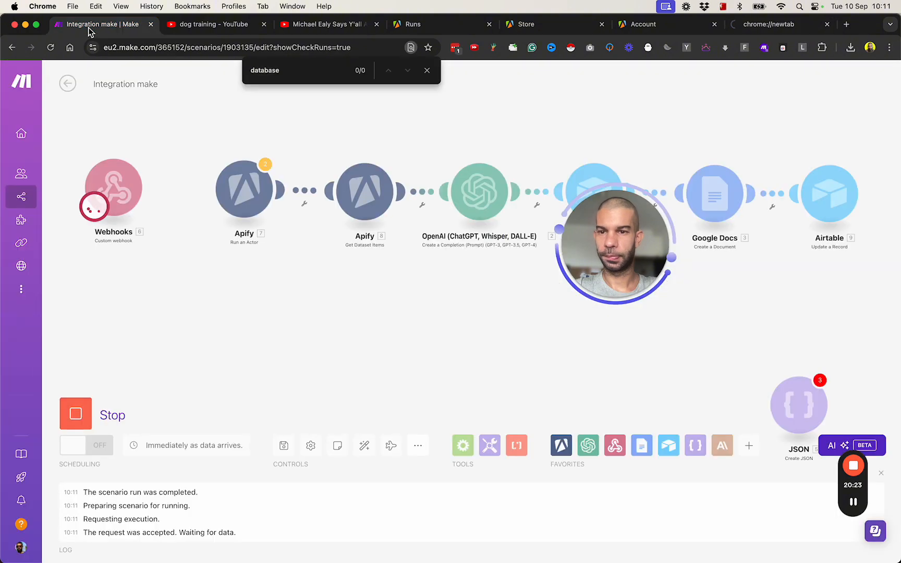
click(808, 24)
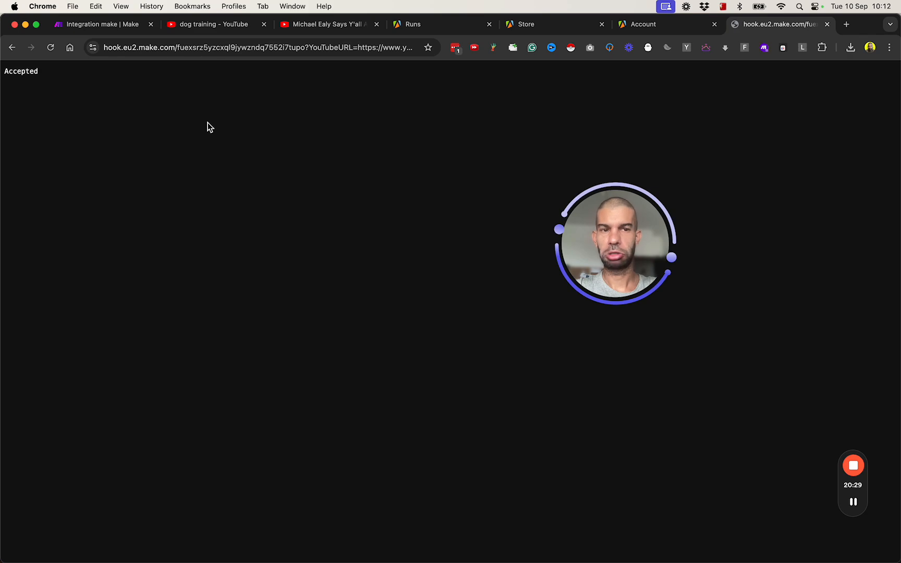
click(83, 26)
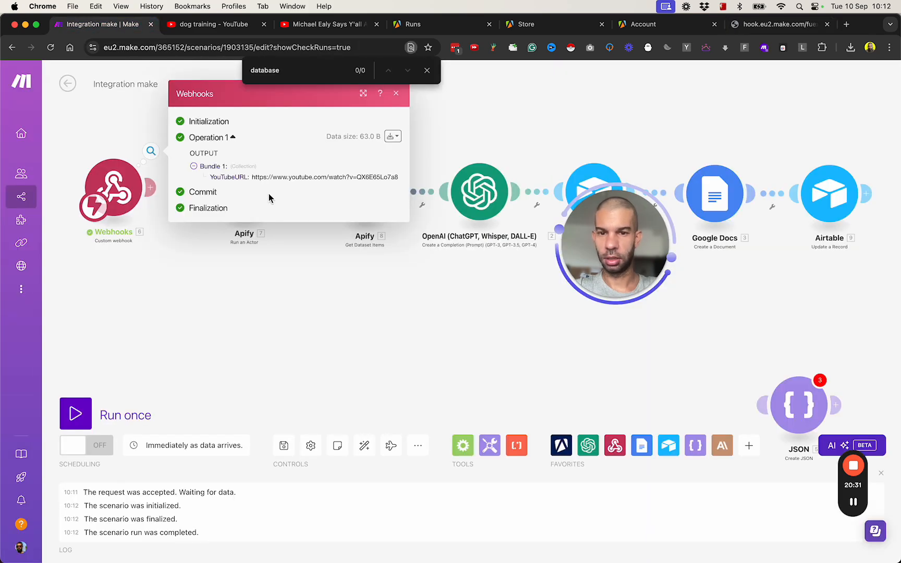
triple_click(347, 176)
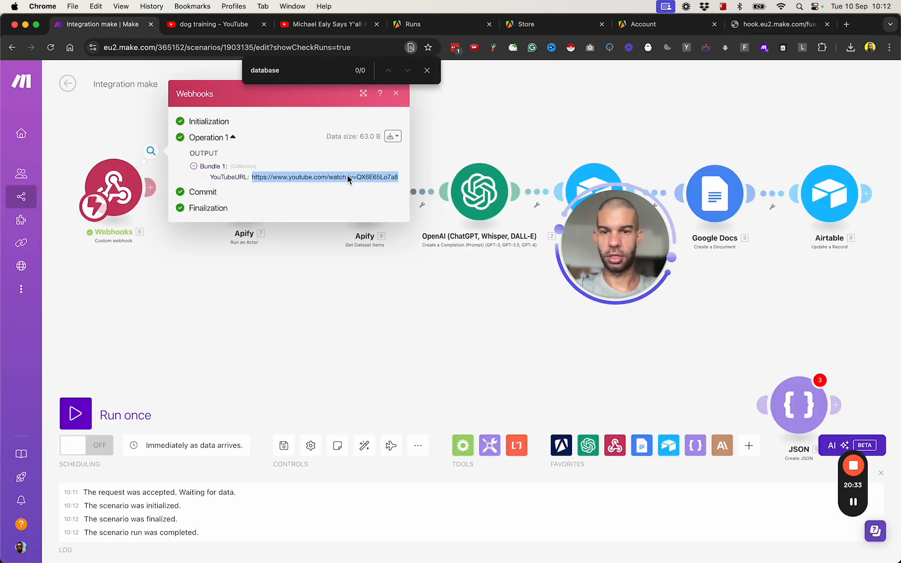
key(super+c)
key(super+t)
key(super+v)
key(Return)
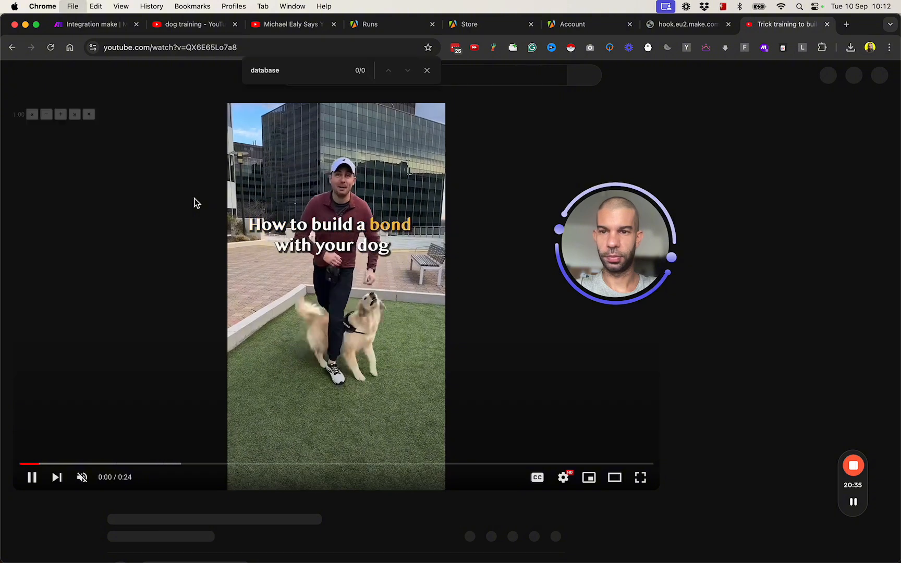
key(super+w)
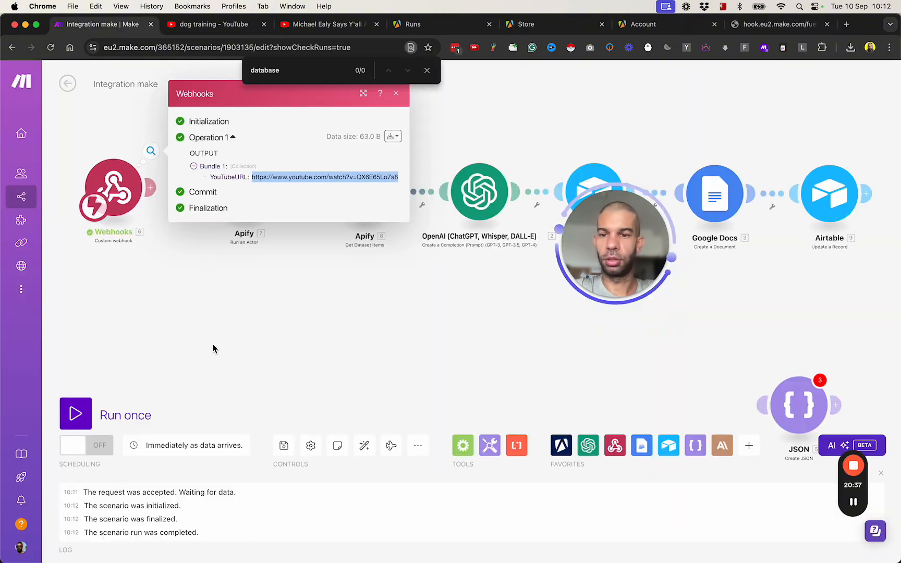
- Review Apify's Run an Actor settings, relink the webhook, and run once waiting for new data
click(213, 349)
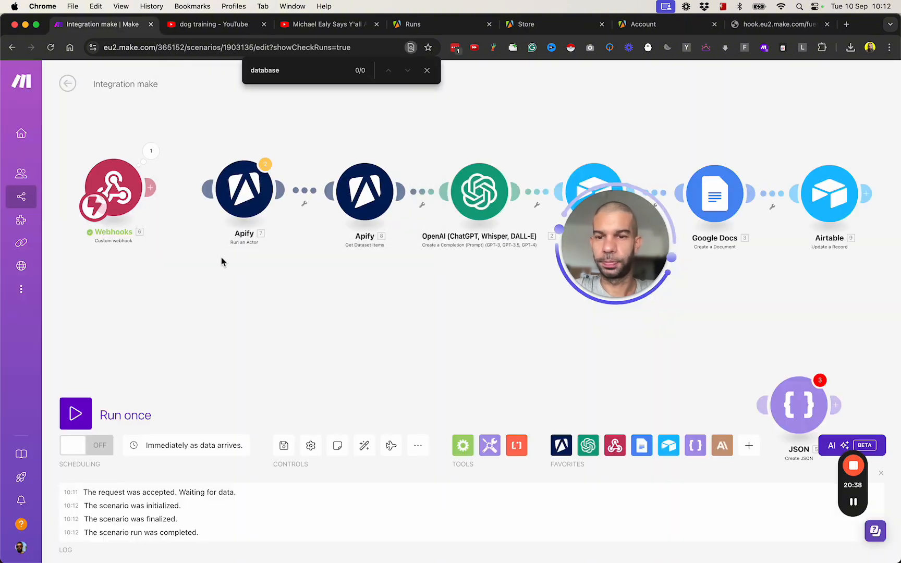
click(234, 196)
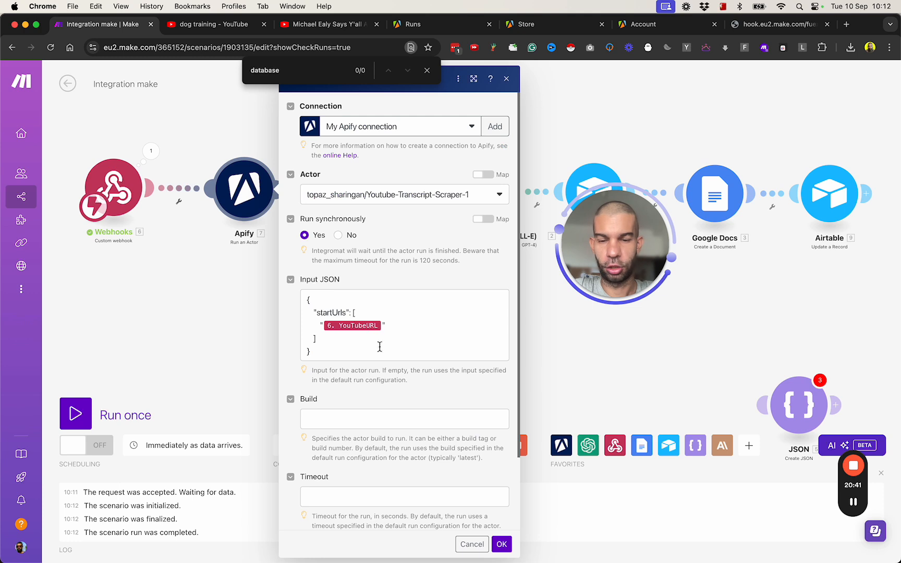
click(503, 548)
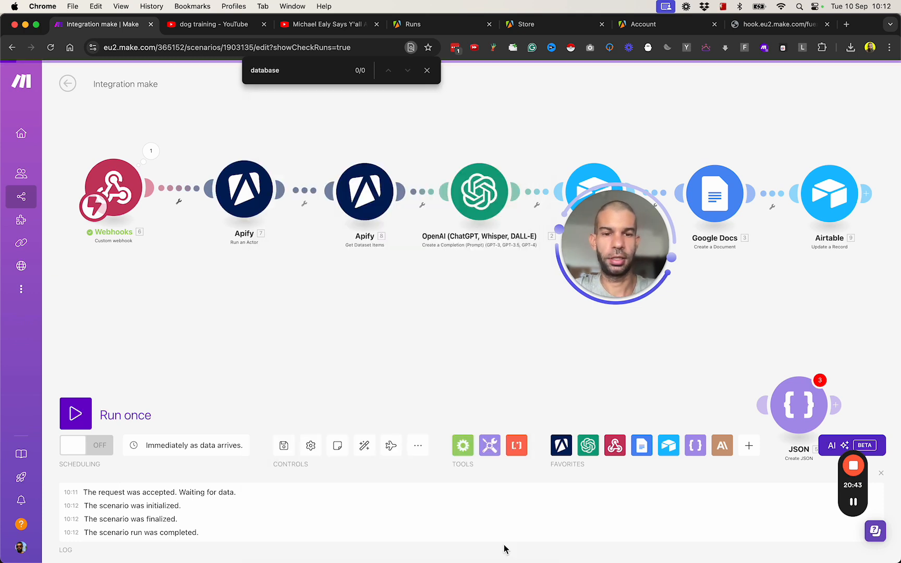
drag(610, 273, 522, 444)
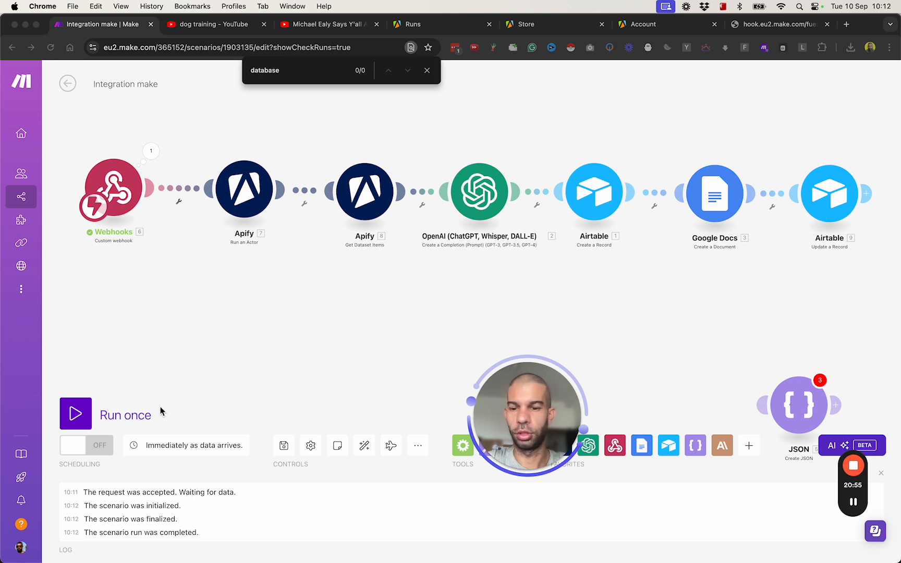
click(75, 414)
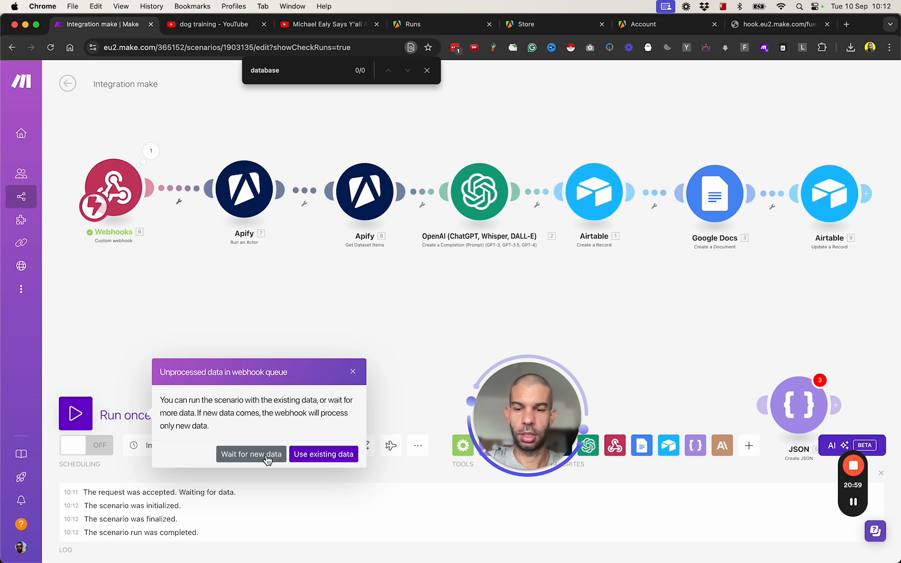
click(263, 454)
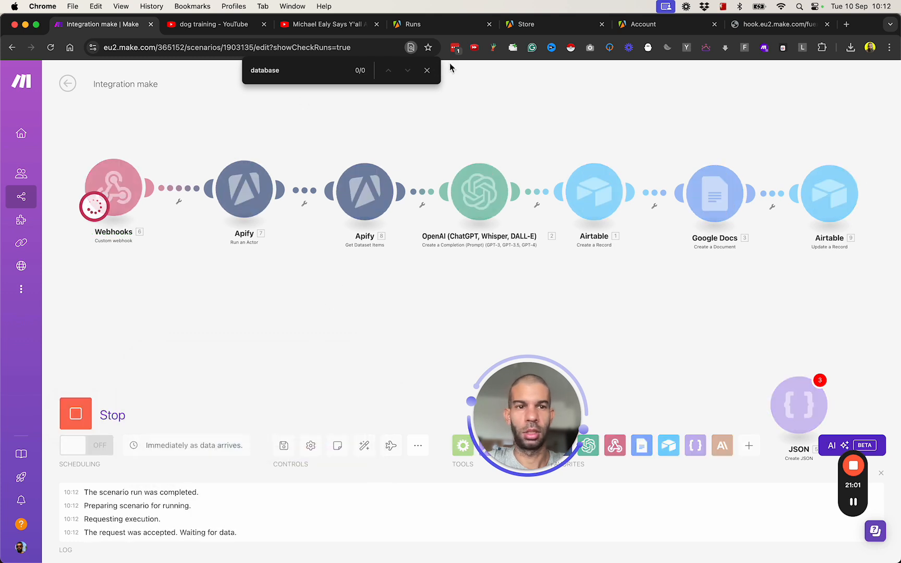
- Resend the webhook URL carrying the YouTube link from the hook tab's address bar
click(753, 27)
click(255, 48)
key(super+v)
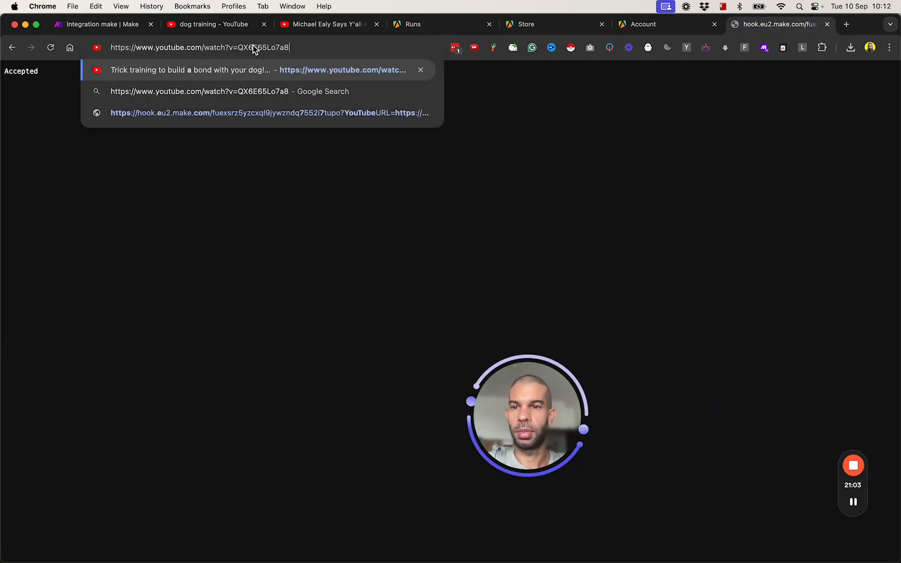
key(super+a)
key(super+c)
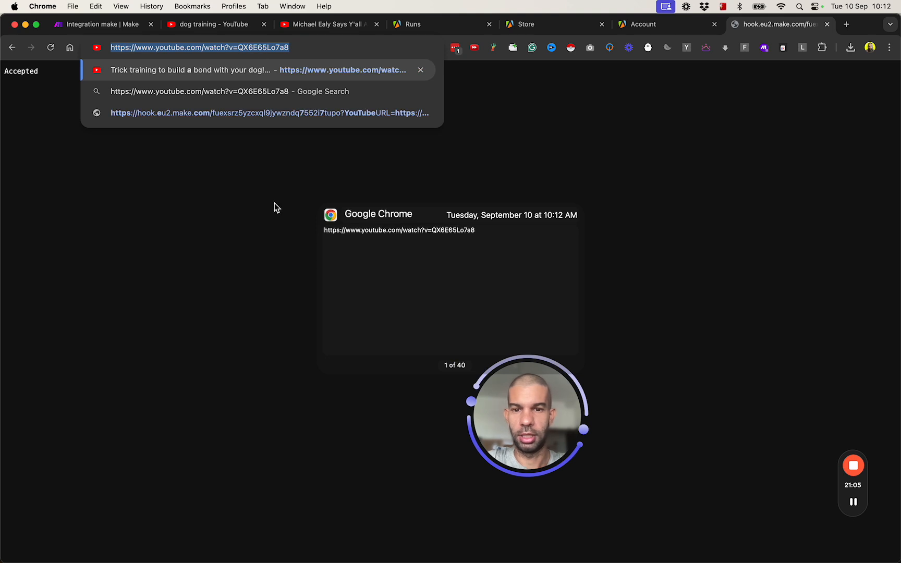
key(super+Tab)
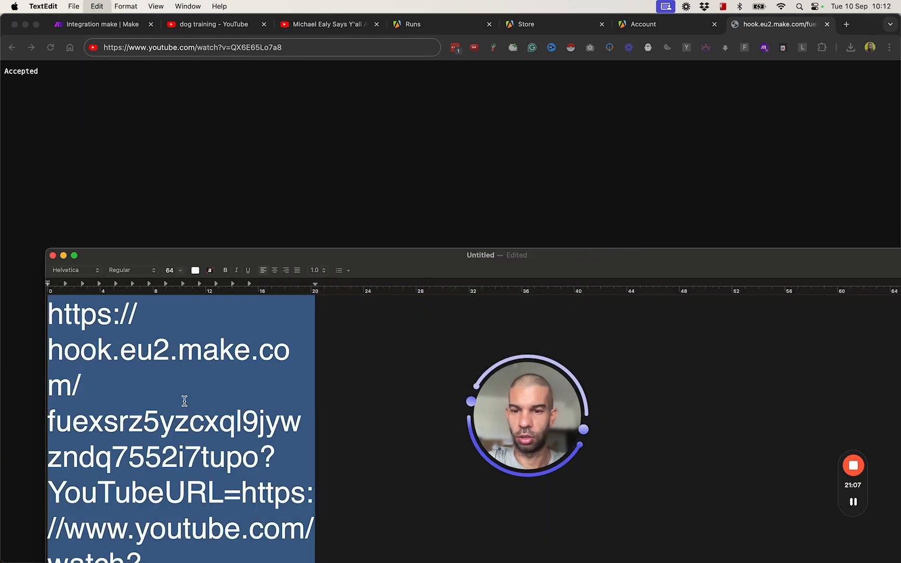
click(220, 47)
key(super+v)
key(Return)
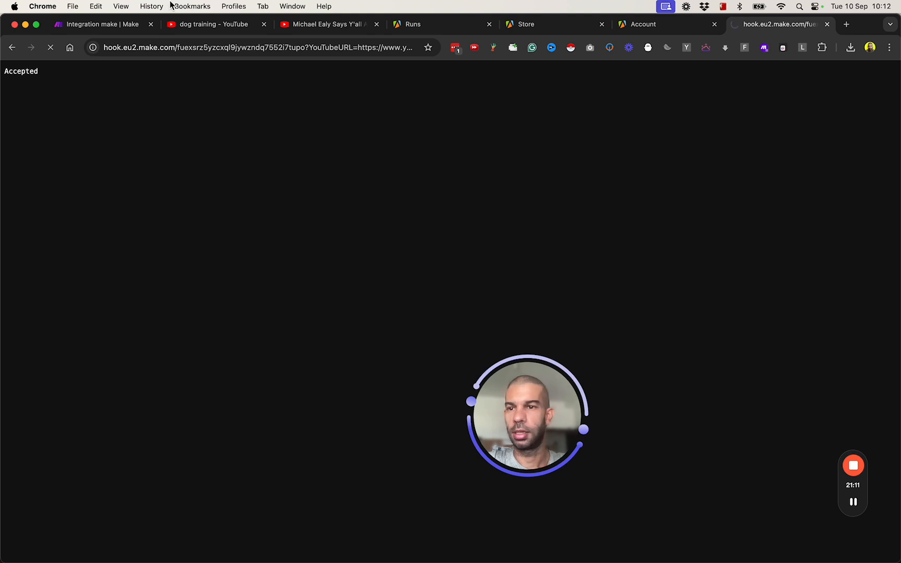
click(121, 24)
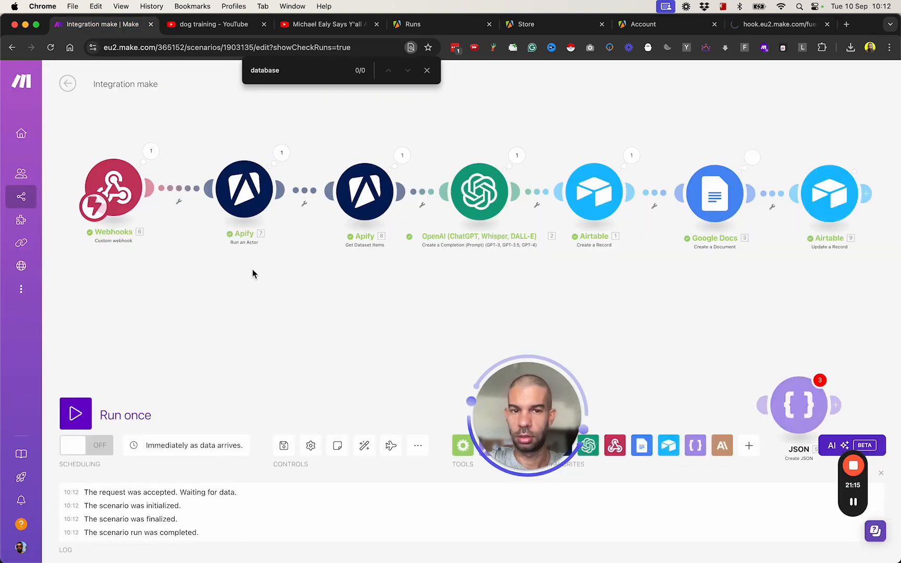
- Review the Webhooks and Get Dataset Items run outputs, then bring up the webhook note and Airtable
click(151, 150)
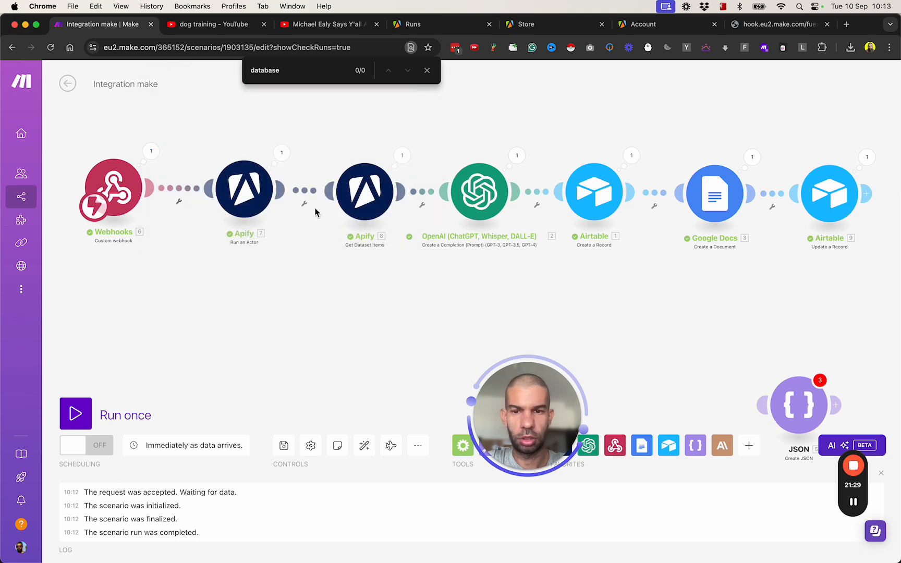
click(402, 154)
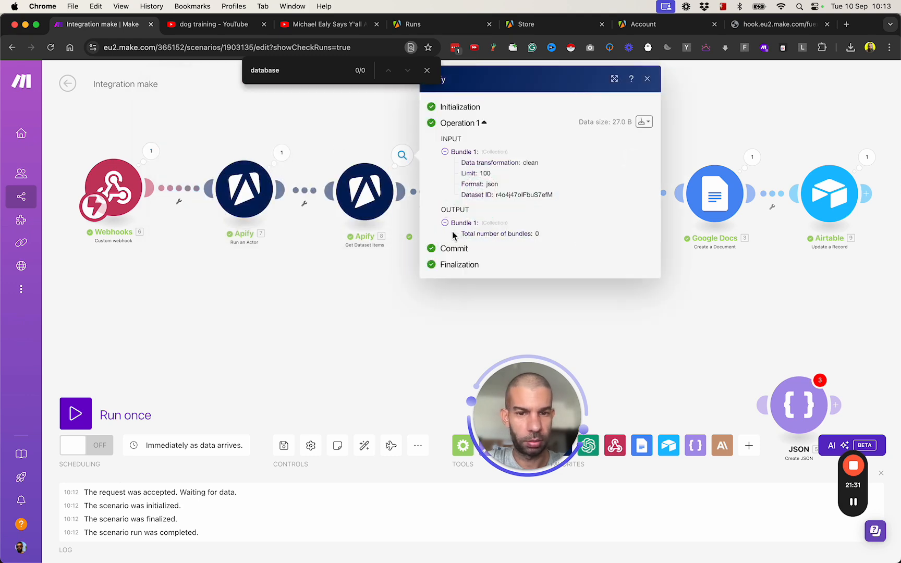
click(324, 359)
key(super+Tab)
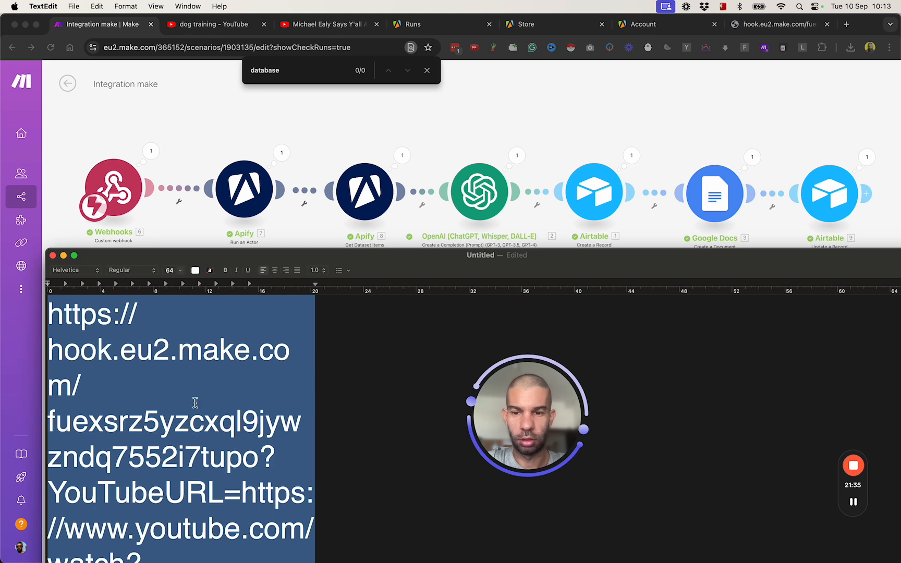
key(super+Tab)
key(super+Tab)
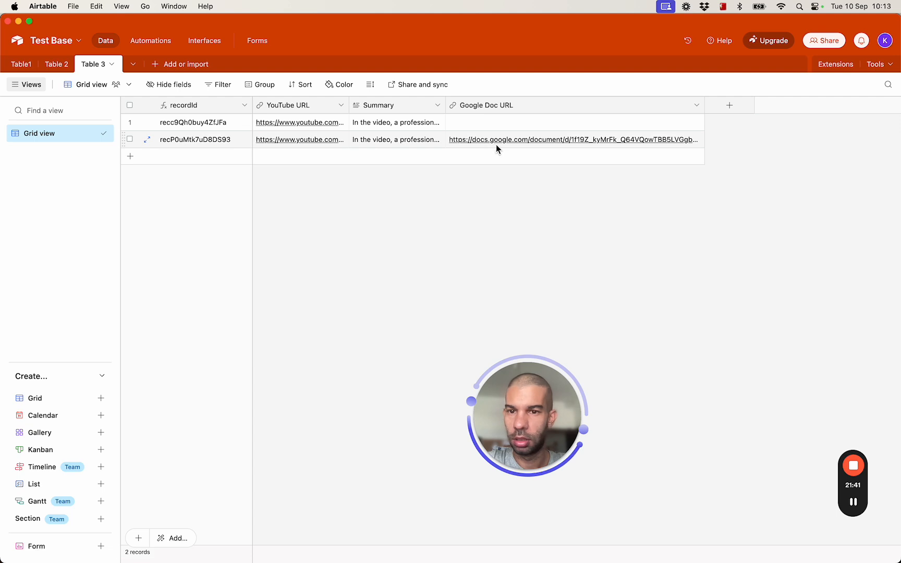
- Widen the Summary column and expand the third record to read its faulty summary
drag(446, 105, 525, 118)
key(super+Tab)
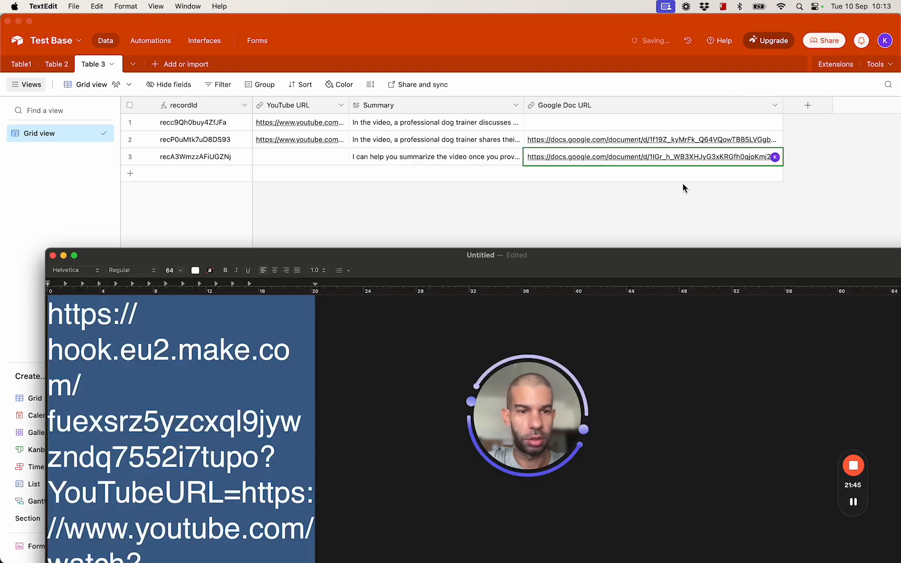
key(super+Tab)
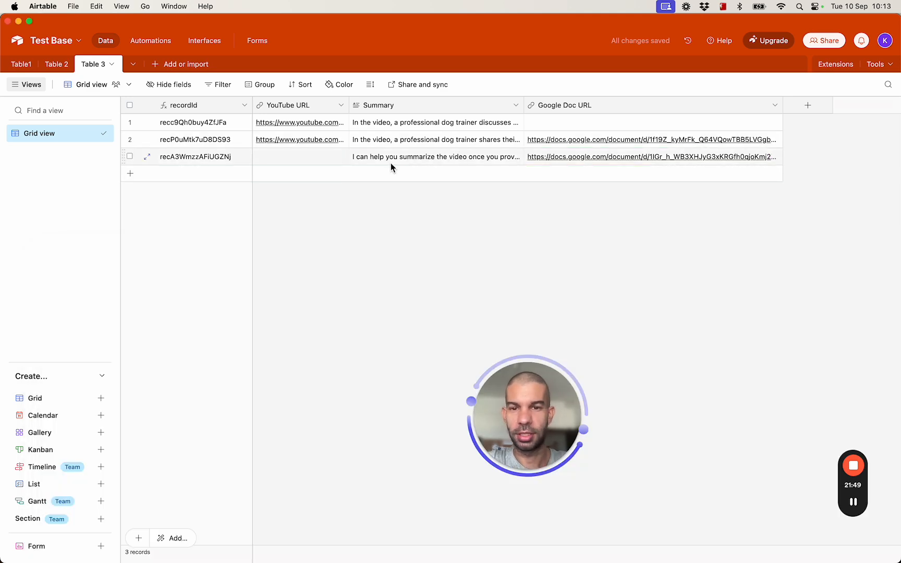
click(147, 157)
drag(317, 231, 510, 236)
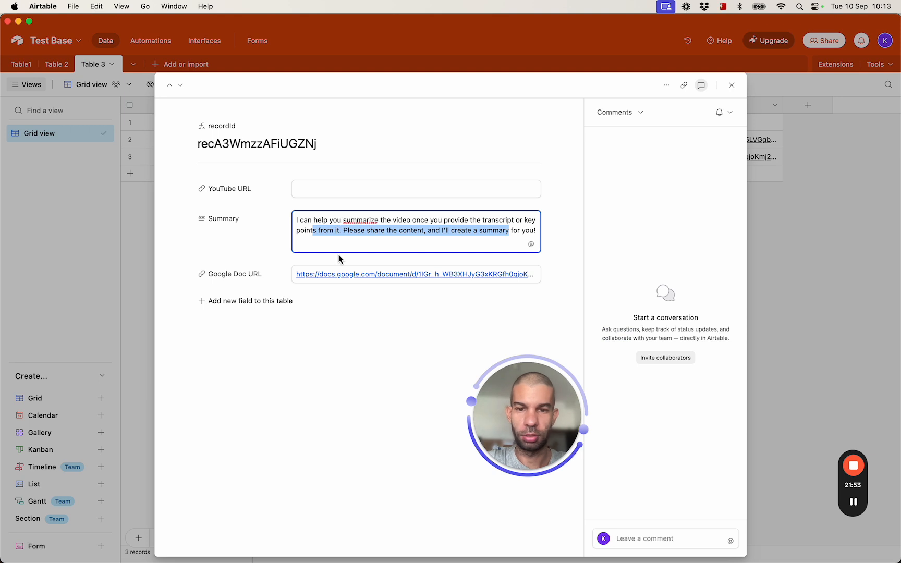
click(137, 279)
- Select all three records in Table 3 and delete them
click(130, 156)
shift+click(130, 122)
right_click(172, 123)
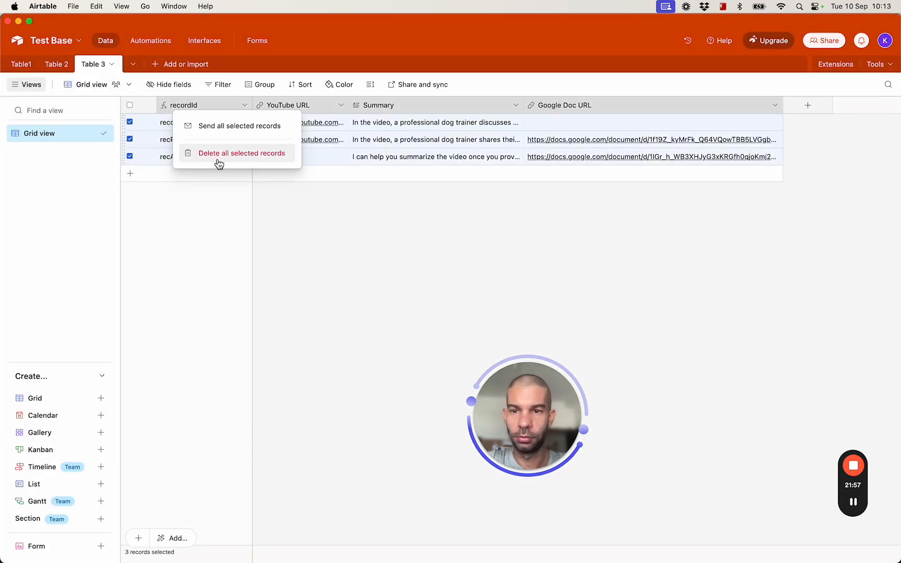
key(super+Tab)
key(super+Tab)
key(super+Tab)
click(94, 39)
- Run the Make scenario once, set to wait for new webhook data
key(ctrl+Up)
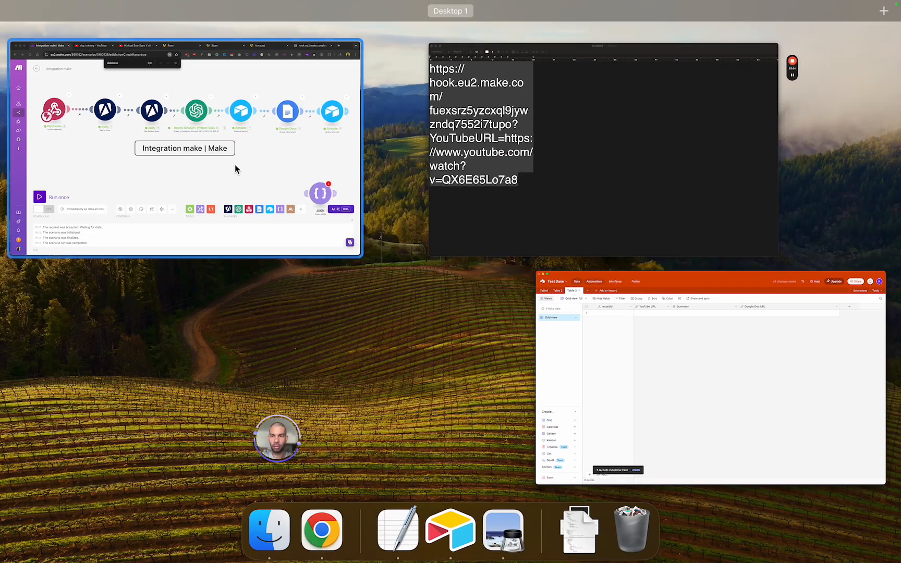
click(258, 125)
click(76, 414)
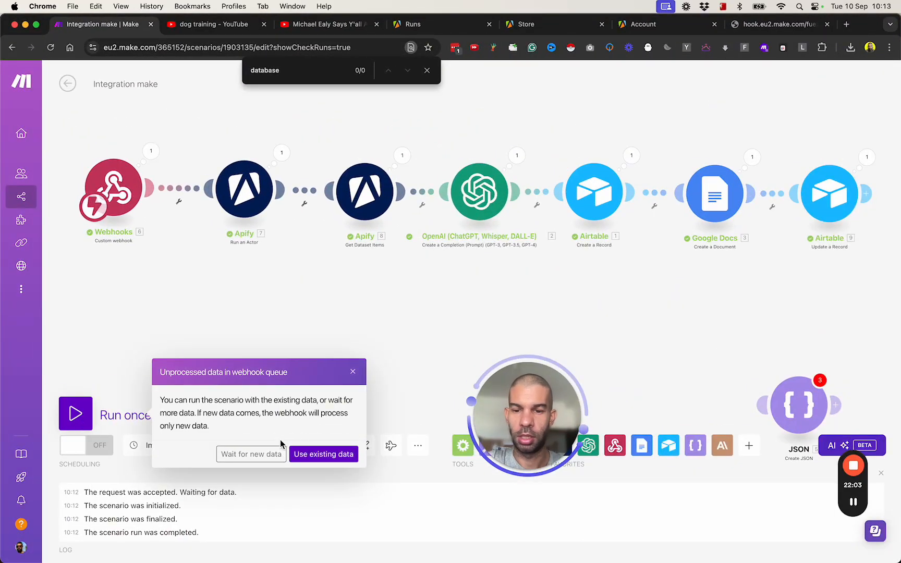
click(261, 454)
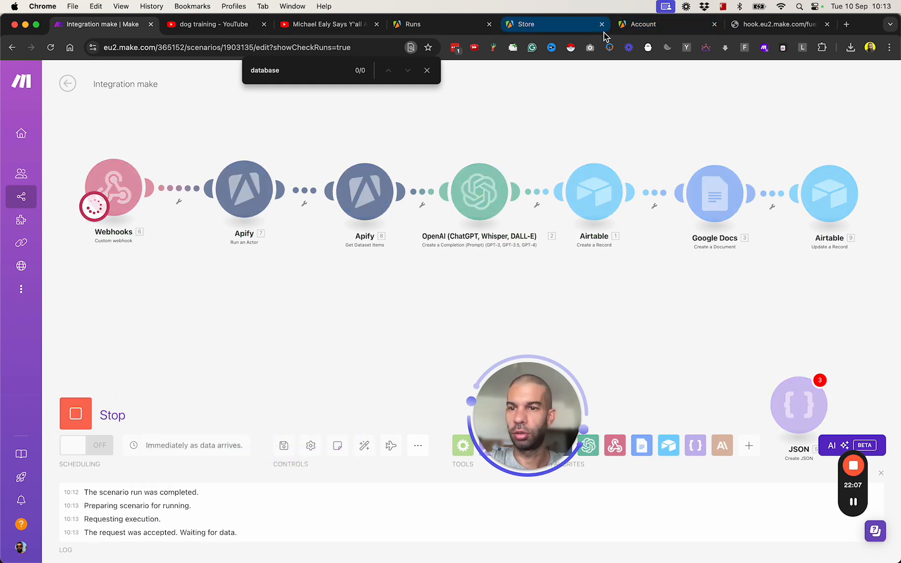
click(767, 24)
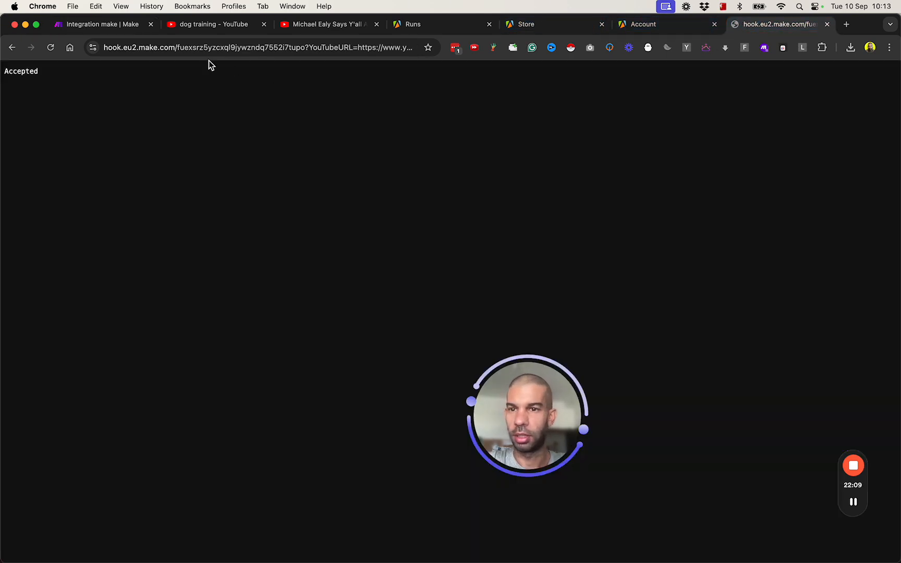
- Copy the webhook URL from the TextEdit note and load it in Chrome's address bar
key(super+Tab)
key(super+Tab)
key(super+Tab)
key(super+Tab)
click(302, 462)
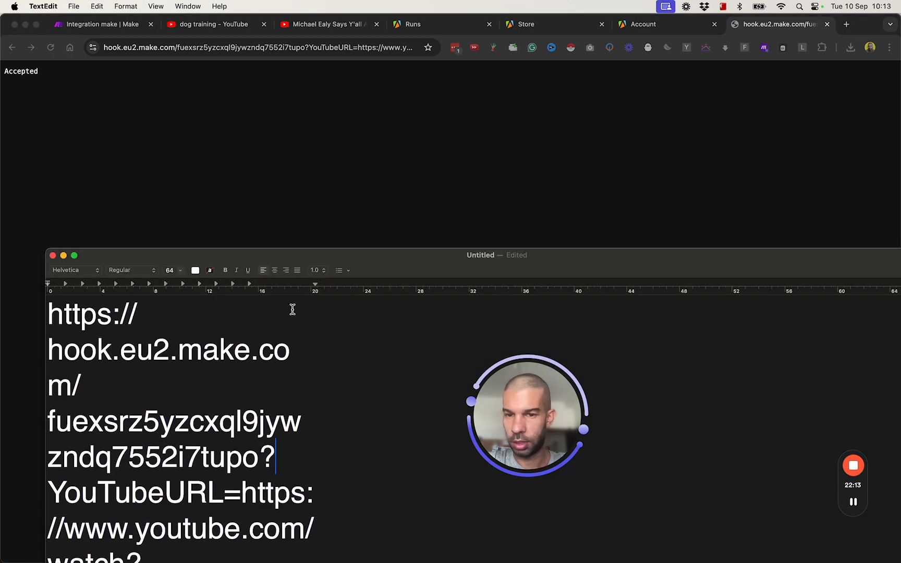
double_click(315, 253)
key(super+a)
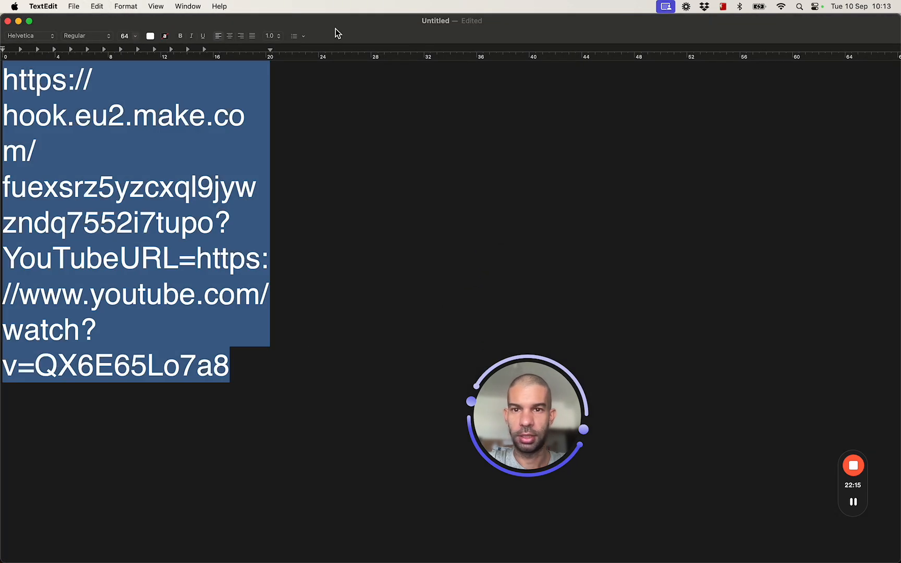
drag(336, 30, 354, 149)
click(348, 79)
click(398, 48)
key(super+v)
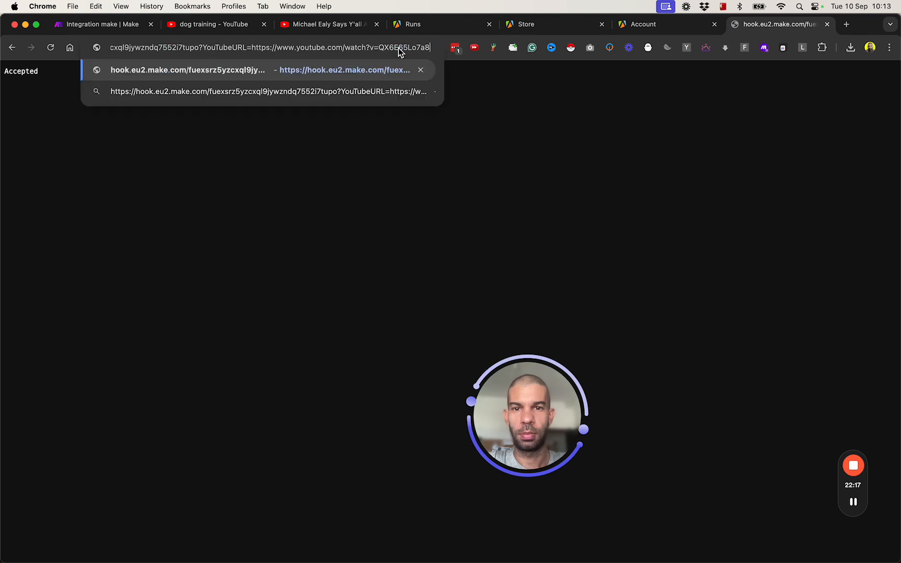
key(Return)
click(98, 24)
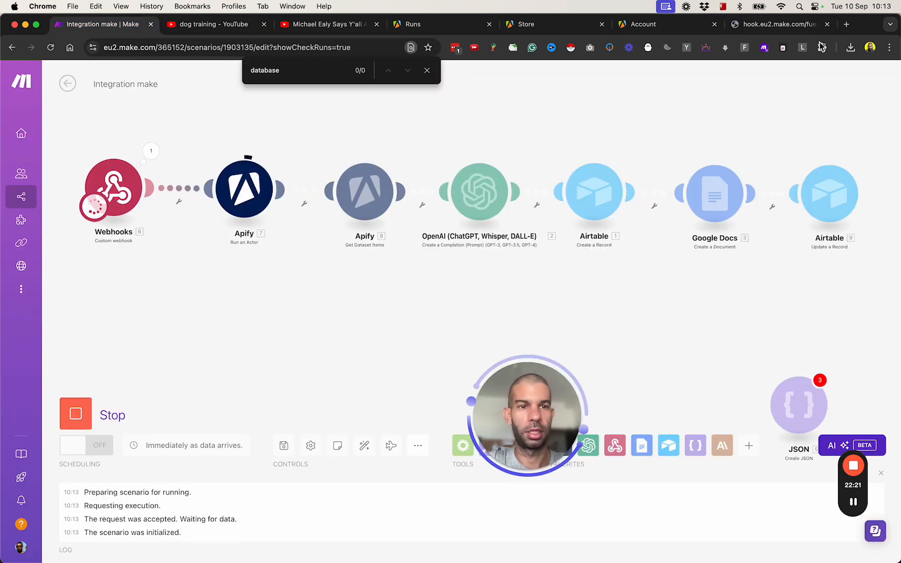
- Inspect the Webhooks, Apify transcript and OpenAI summary outputs from the completed run
click(776, 26)
click(106, 27)
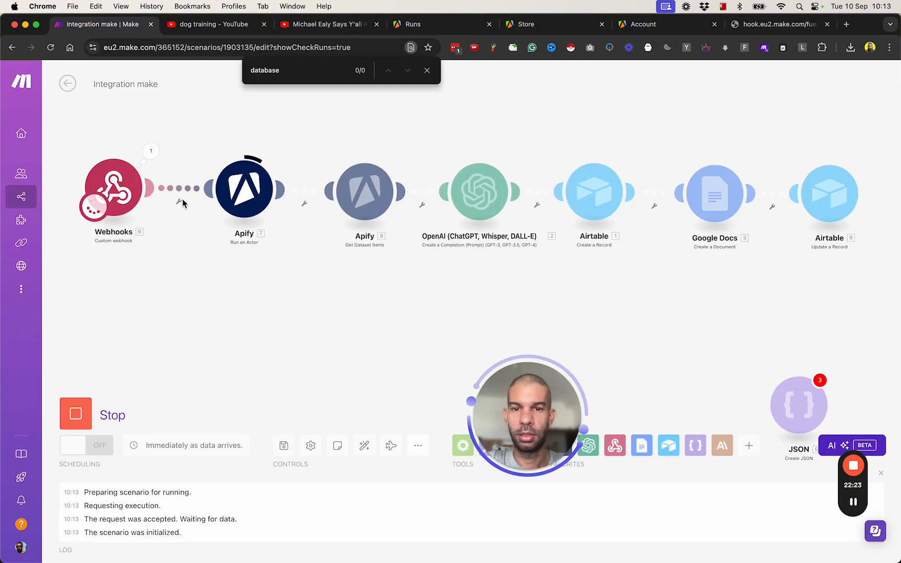
click(151, 152)
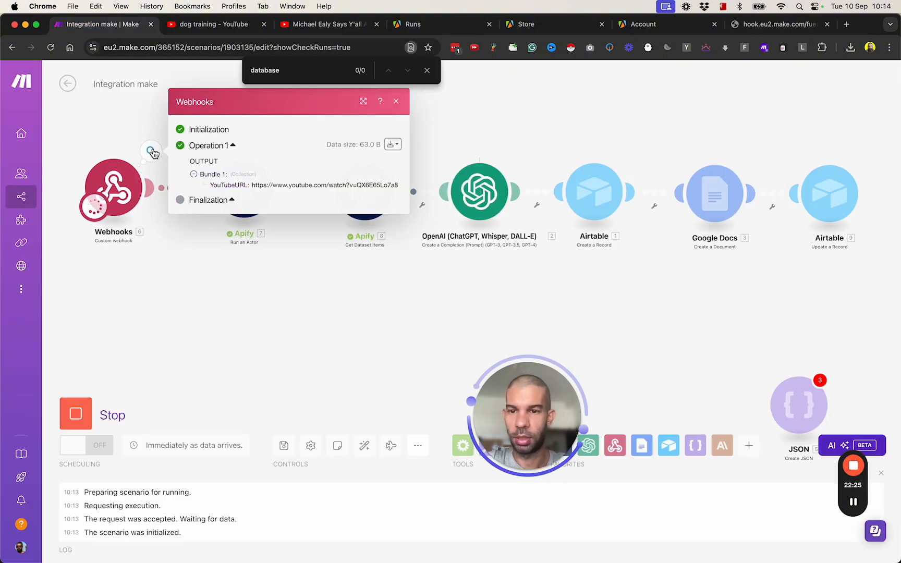
click(333, 316)
click(402, 155)
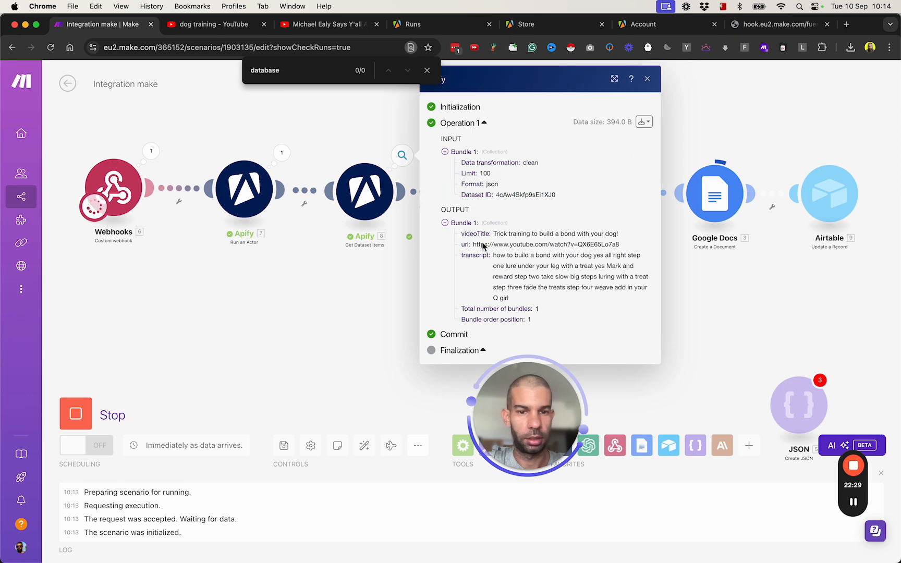
drag(515, 257, 584, 296)
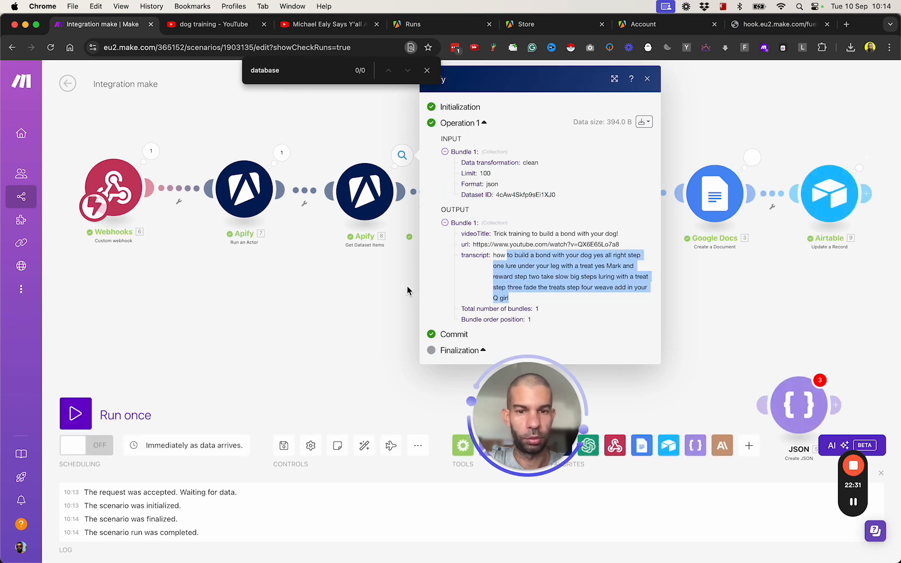
click(407, 286)
click(517, 155)
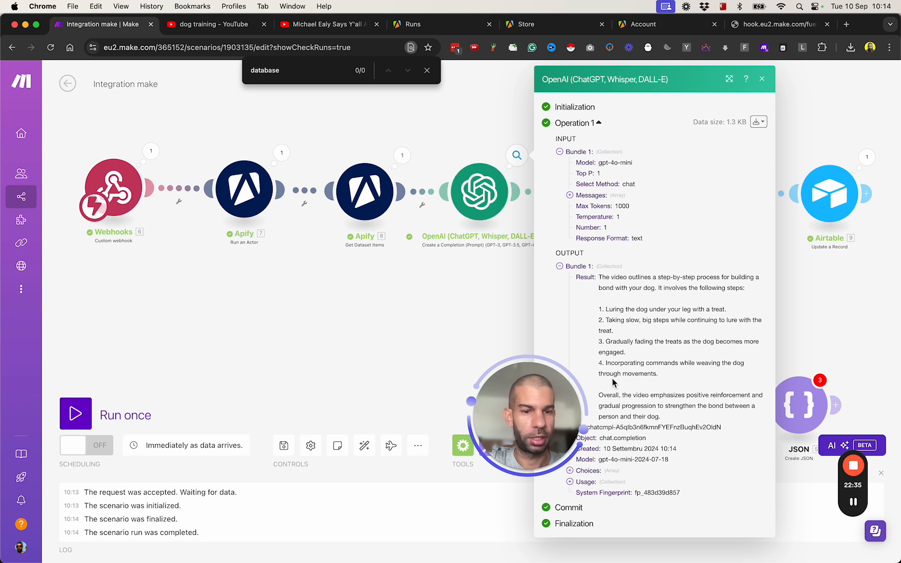
drag(538, 417, 431, 443)
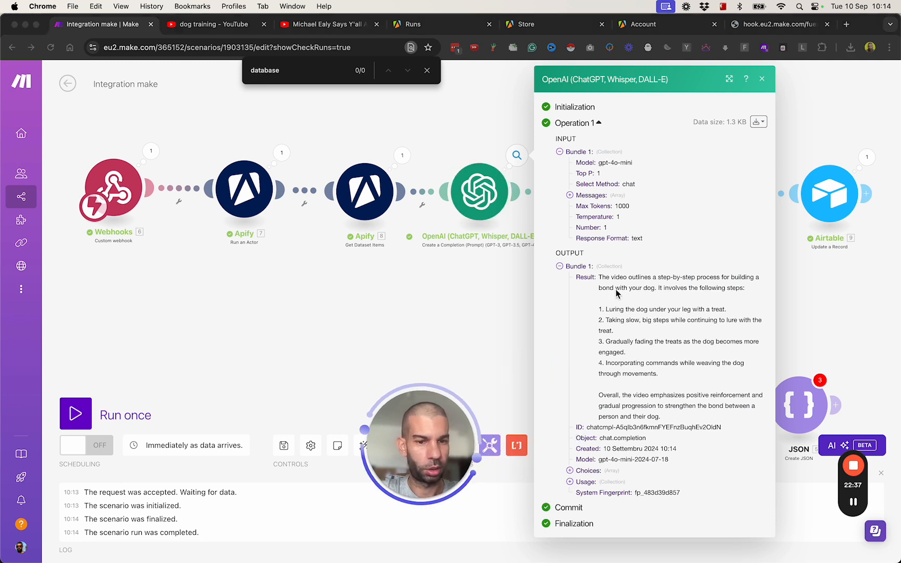
click(443, 342)
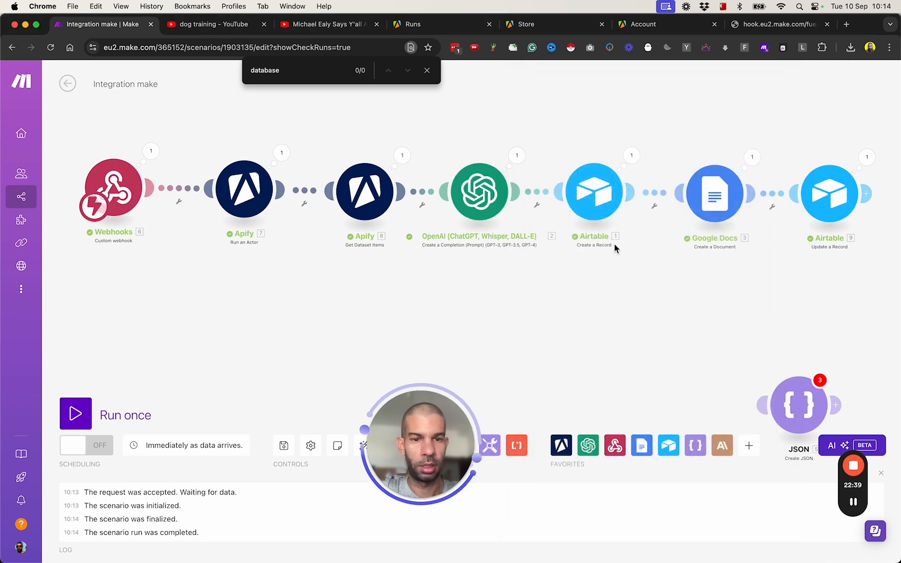
- Expand the new Airtable record and open its YouTube video link
key(super+Tab)
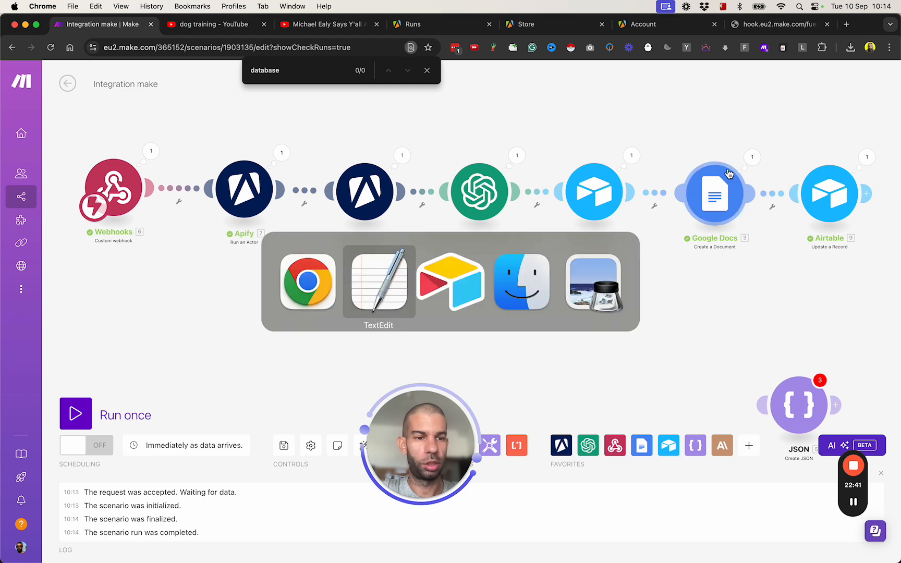
key(super+Tab)
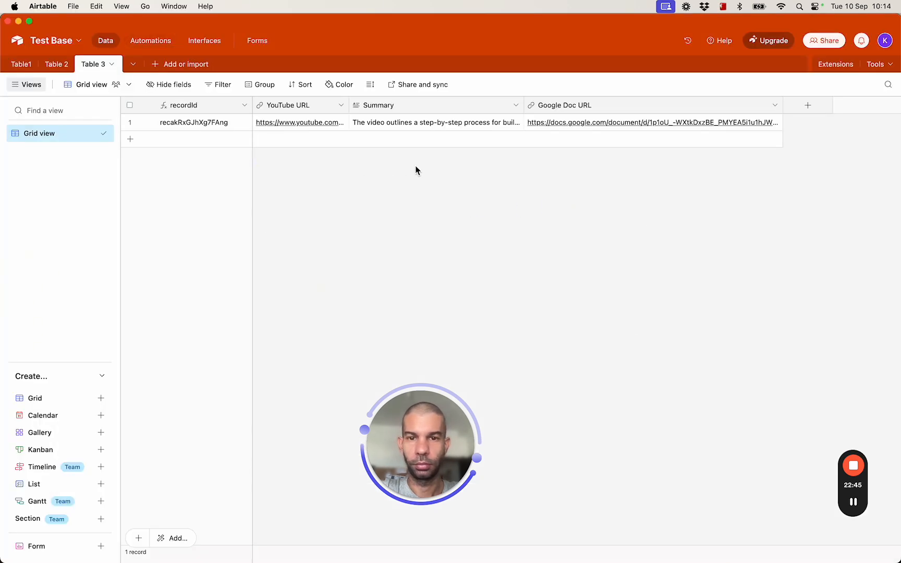
click(147, 122)
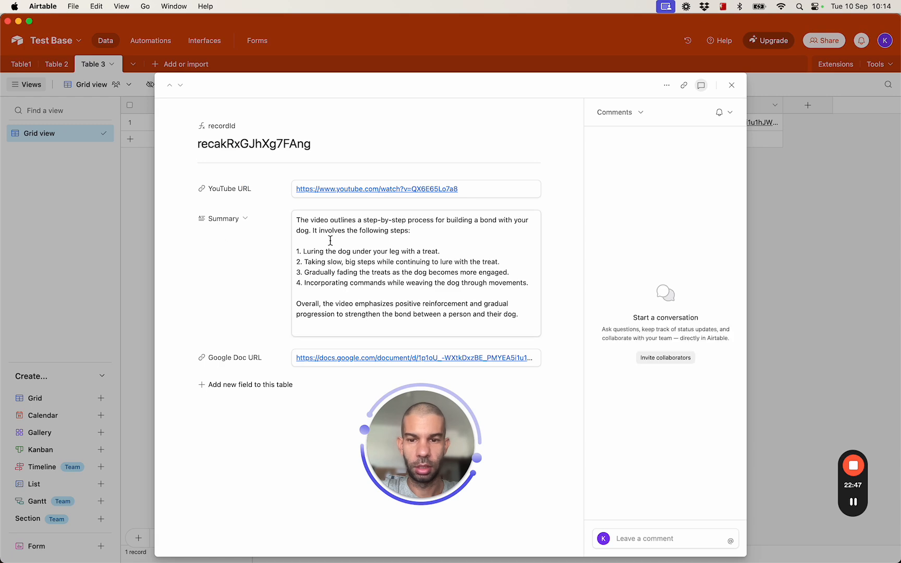
click(319, 189)
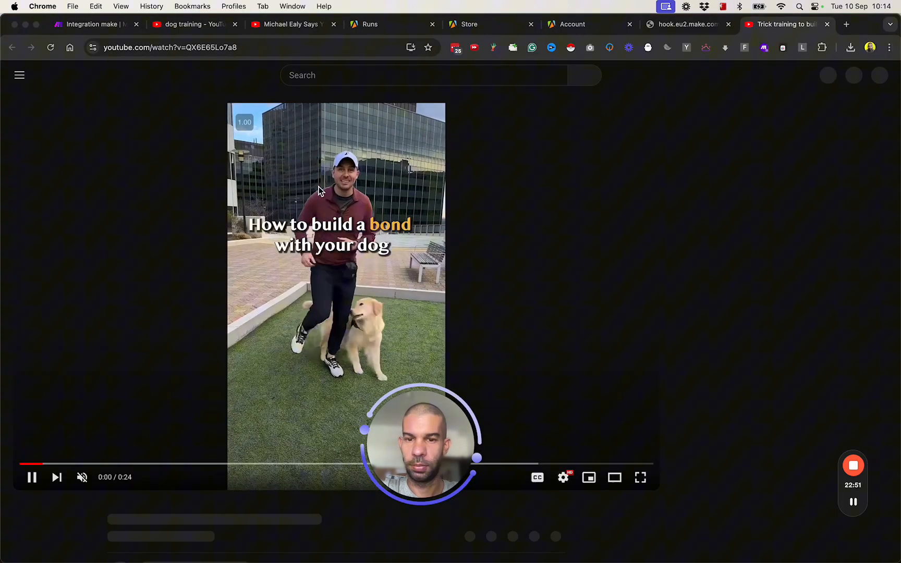
- Compare the record's summary with the linked 'new transcript' Google Doc, close it, and return to Make
key(super+Tab)
drag(325, 220, 405, 283)
click(329, 365)
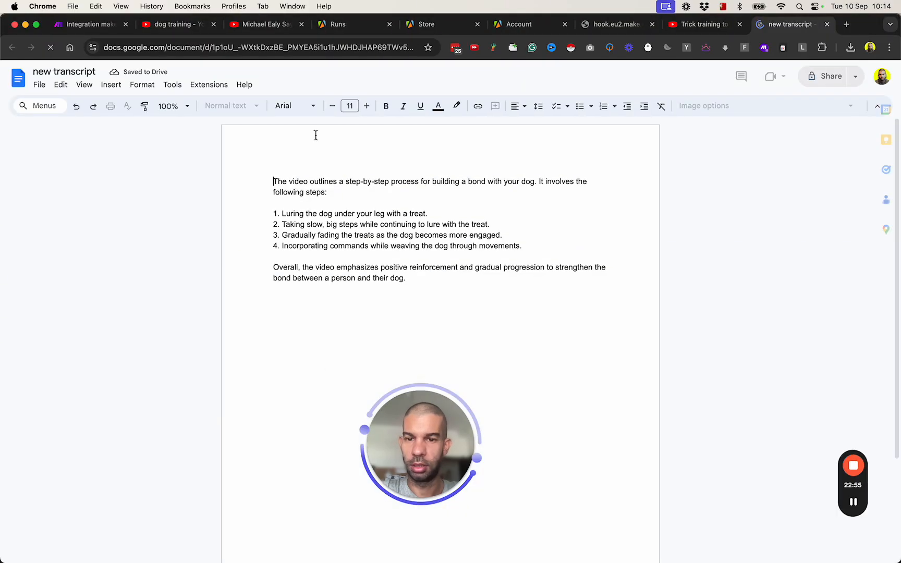
key(super+w)
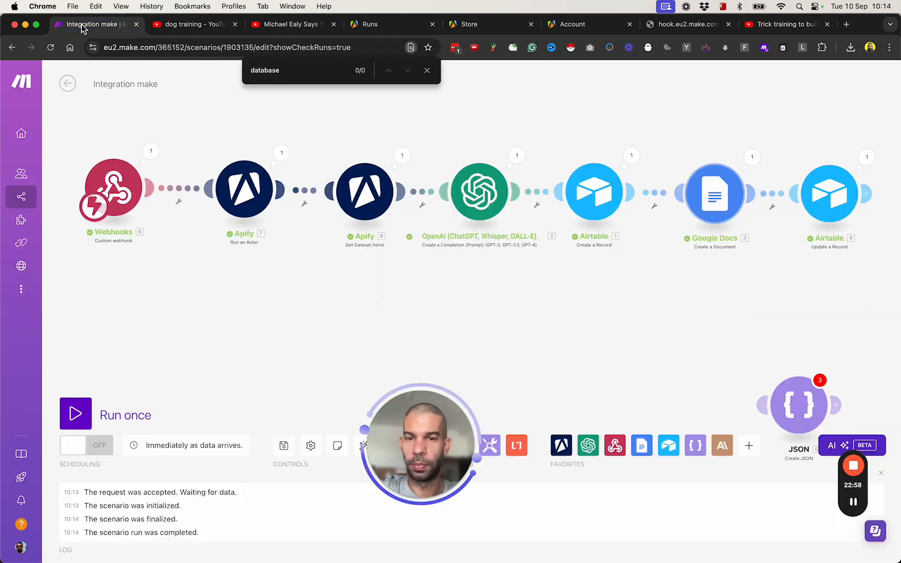
click(88, 24)
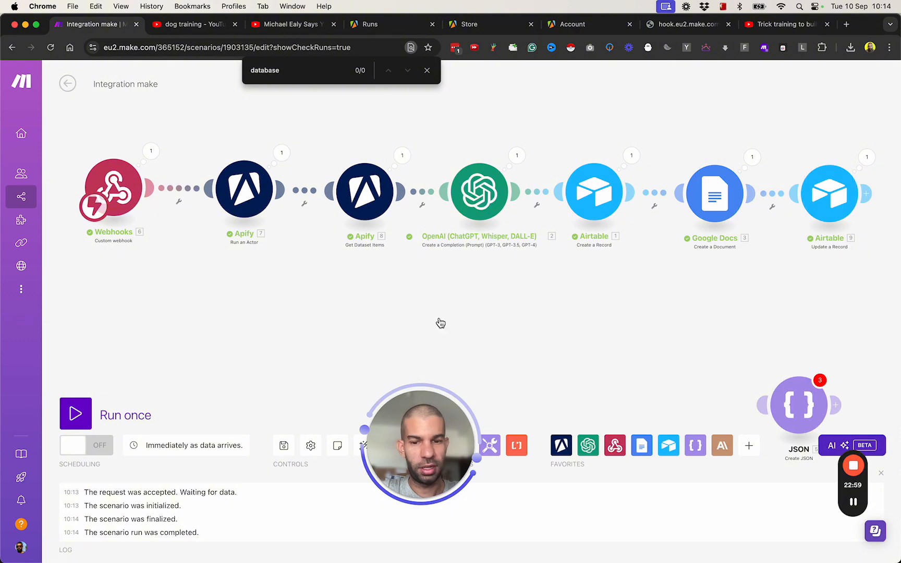
- Shift the JSON module left on the canvas, then bring the TextEdit webhook URL note forward
scroll(312, 261, down, 5)
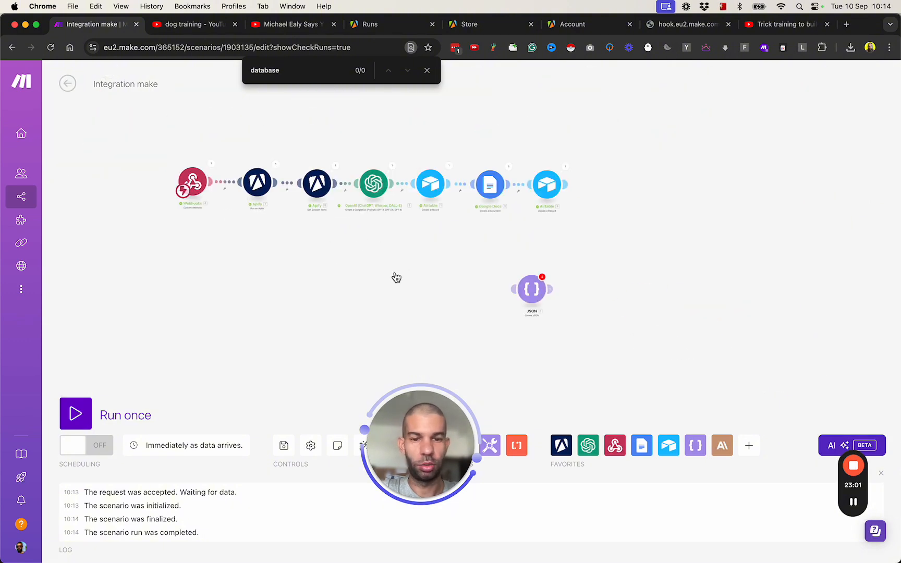
scroll(490, 292, up, 5)
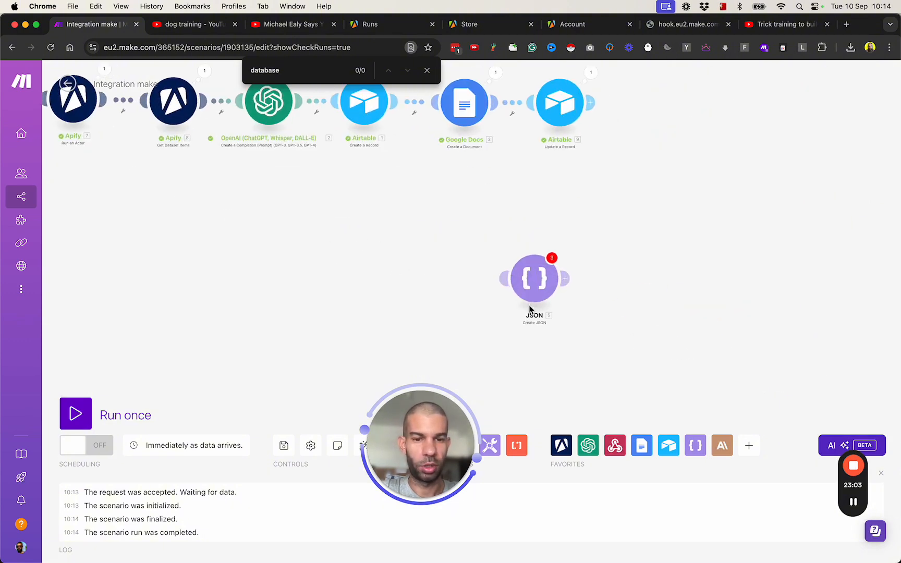
drag(534, 284, 408, 275)
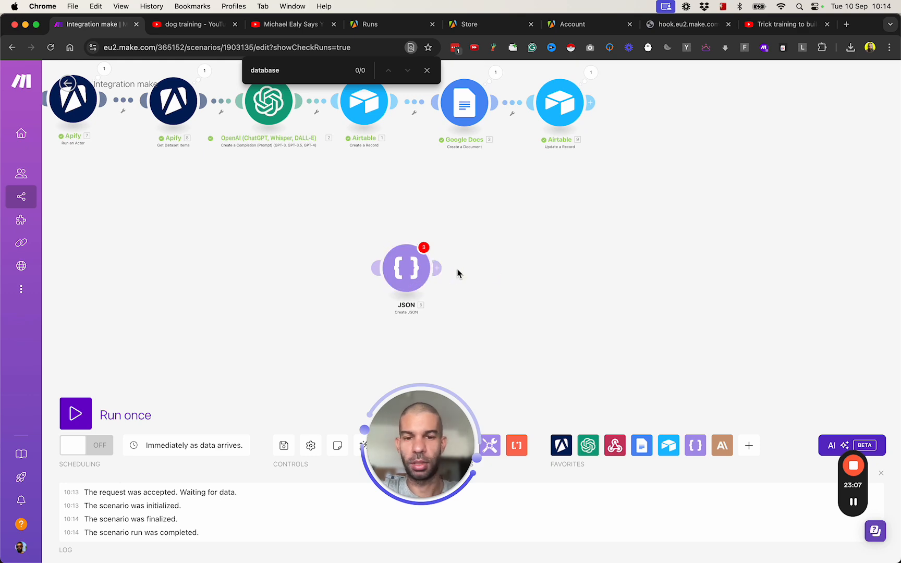
scroll(349, 274, up, 5)
key(super+Tab)
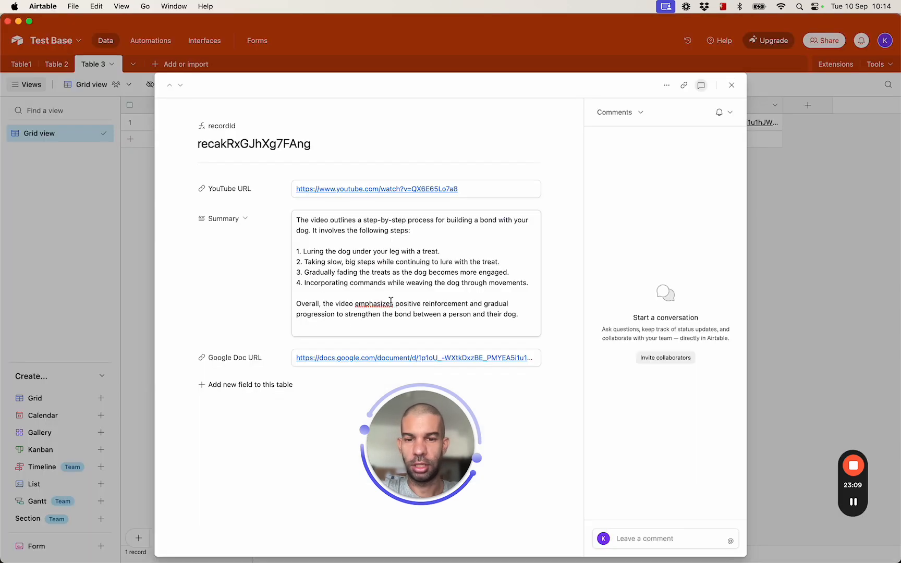
key(super+Tab)
key(super+Tab)
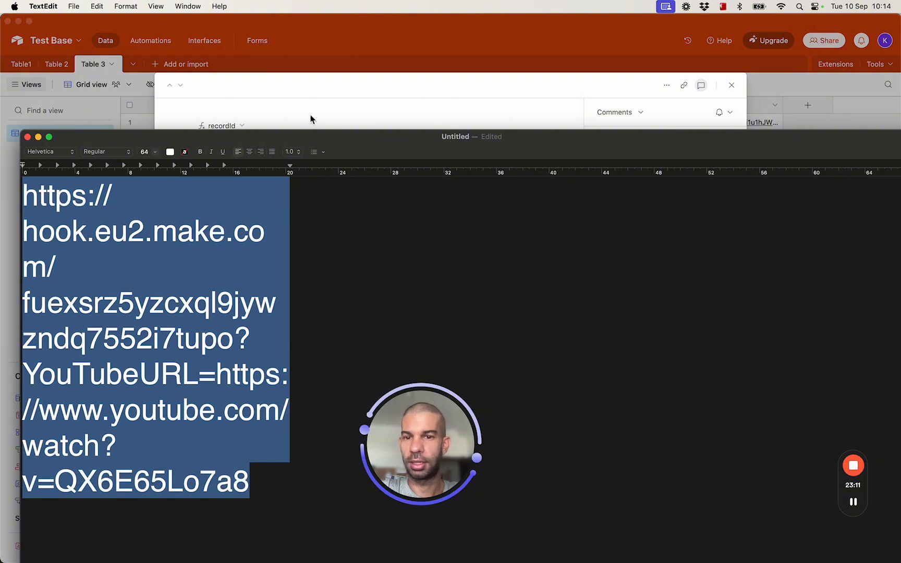
- Replace the webhook URL with a JSON object starting with "YouTubeURL":"xx"
drag(287, 136, 397, 137)
drag(501, 139, 430, 127)
key(BackSpace)
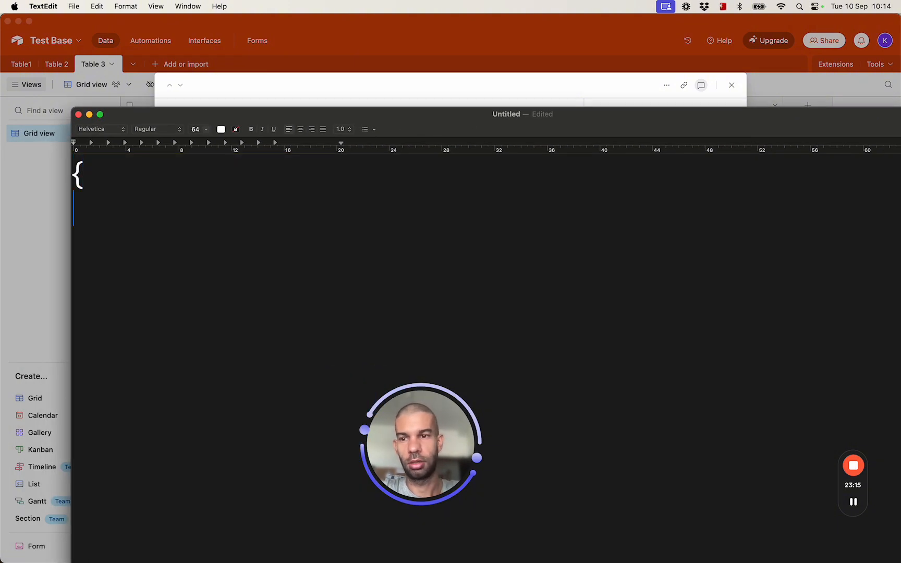
text(})
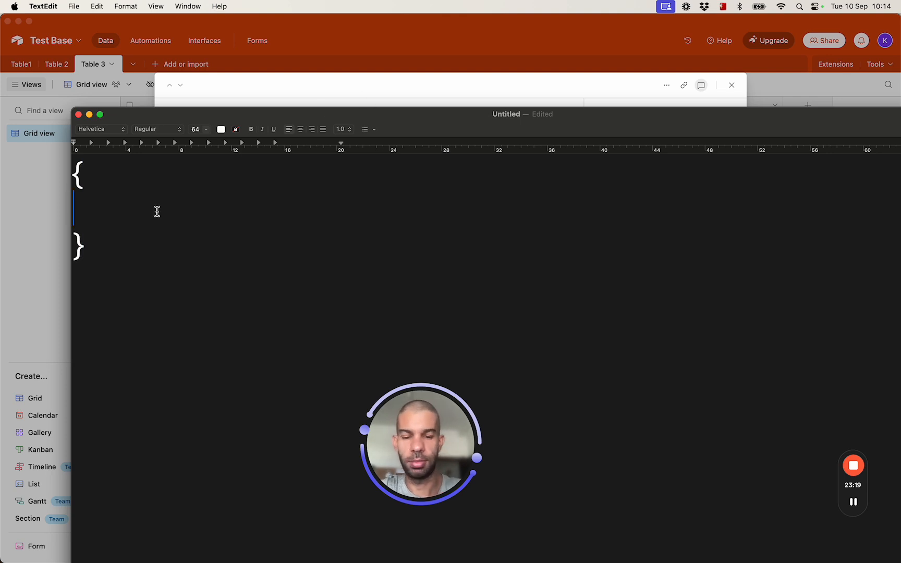
text("YouTube)
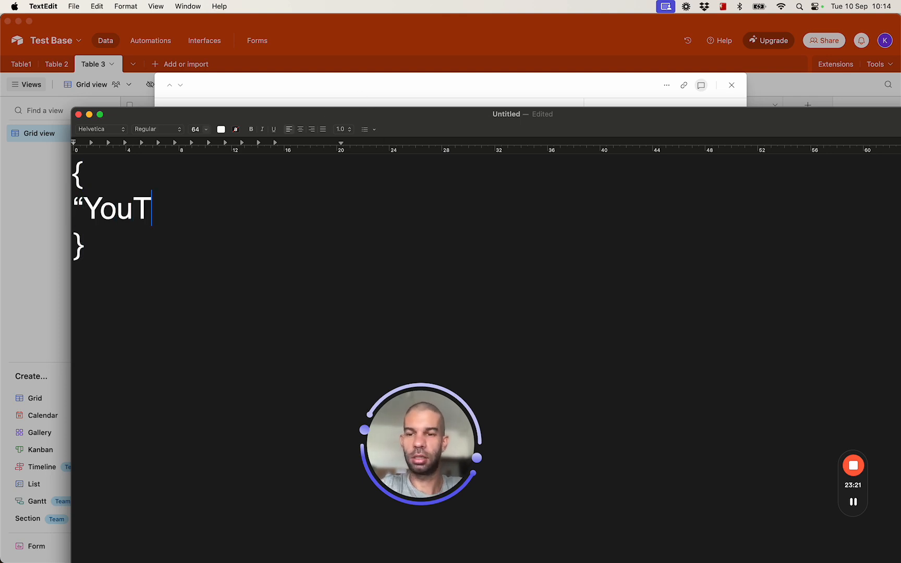
text(URL":")
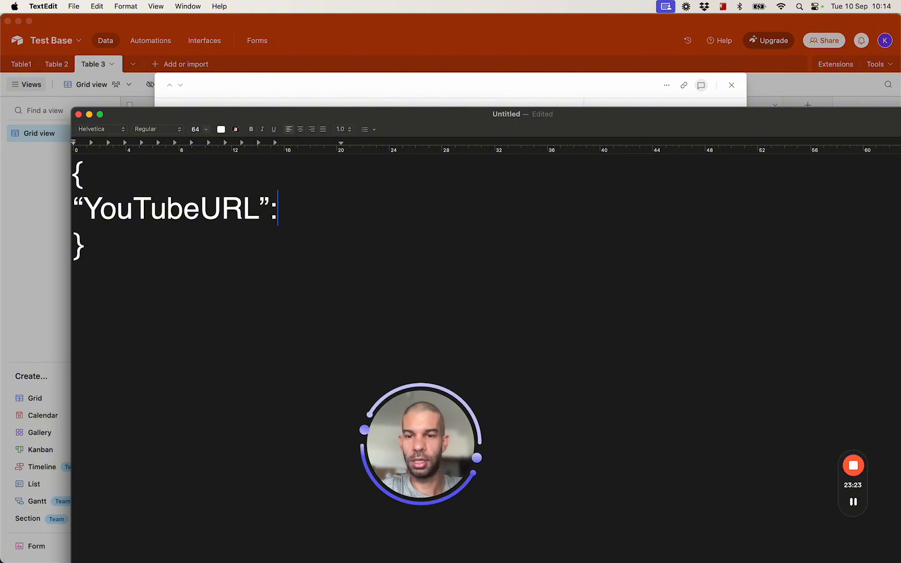
text(xxx)
key(Left)
key(Left)
key(Left)
key(Return)
key(End)
text(")
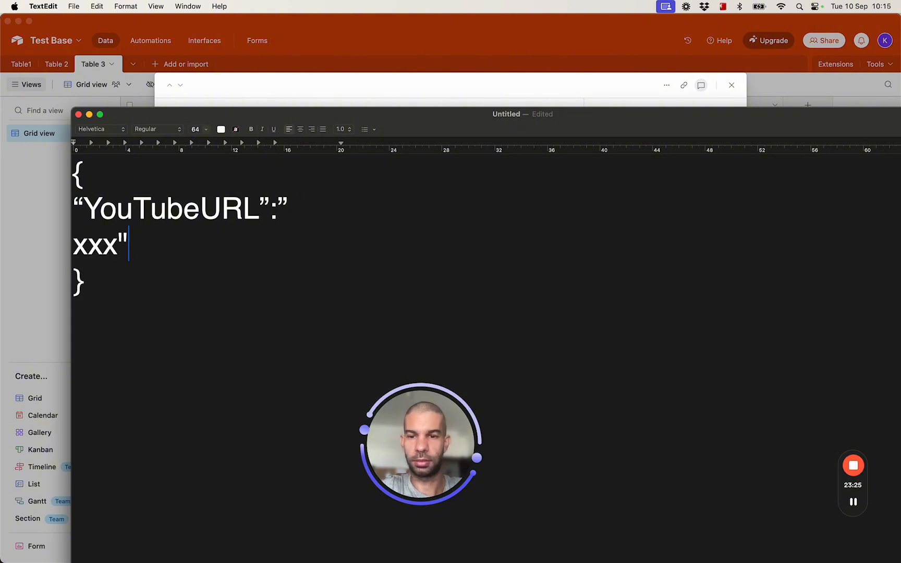
key(Left)
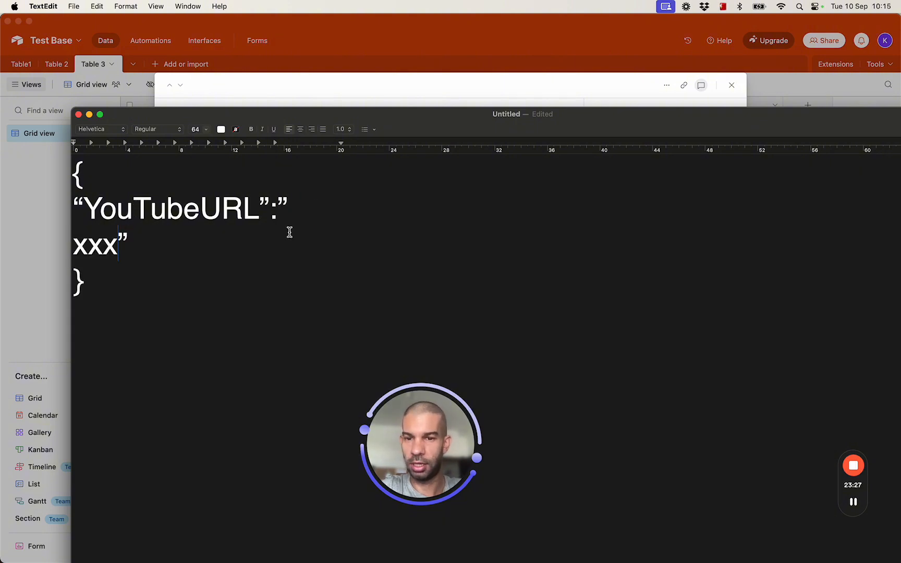
key(Left)
key(Left)
key(Left)
key(BackSpace)
key(BackSpace)
text(")
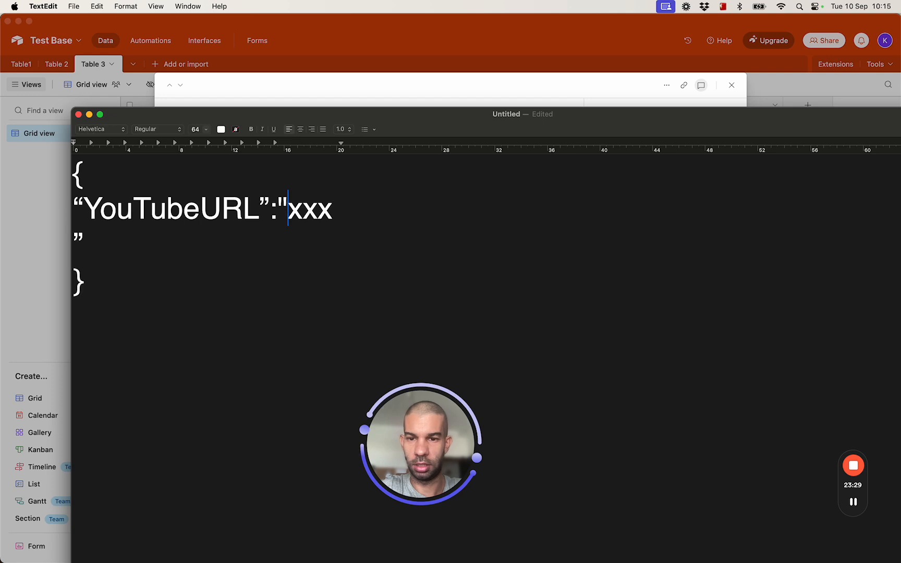
key(Return)
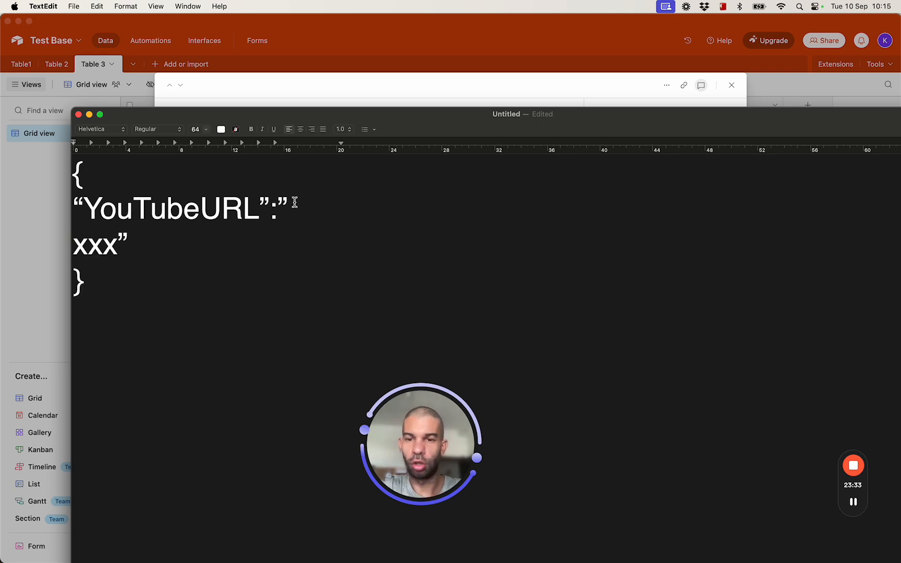
key(BackSpace)
text(")
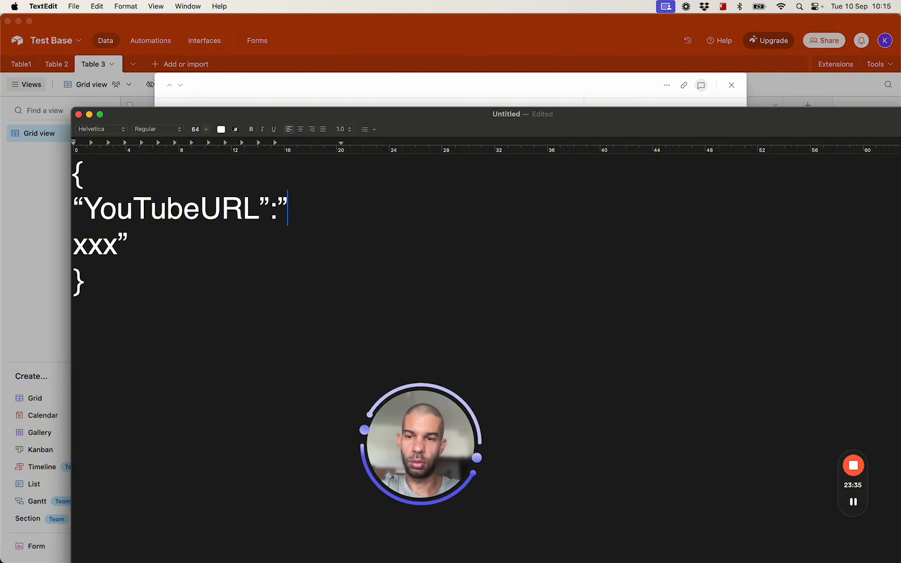
key(Delete)
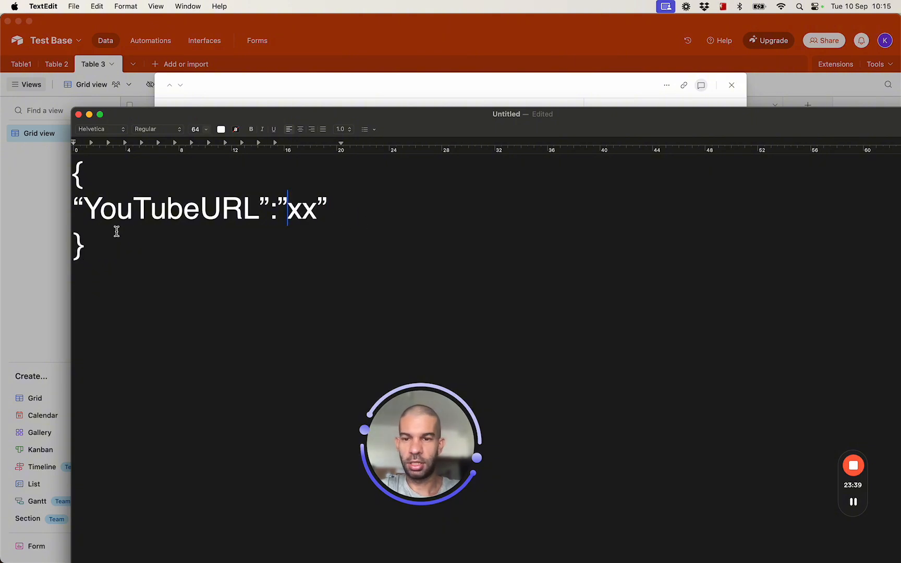
- Add a "name" field with a sample name and an empty "hobbies":[ ] list to the JSON
double_click(125, 217)
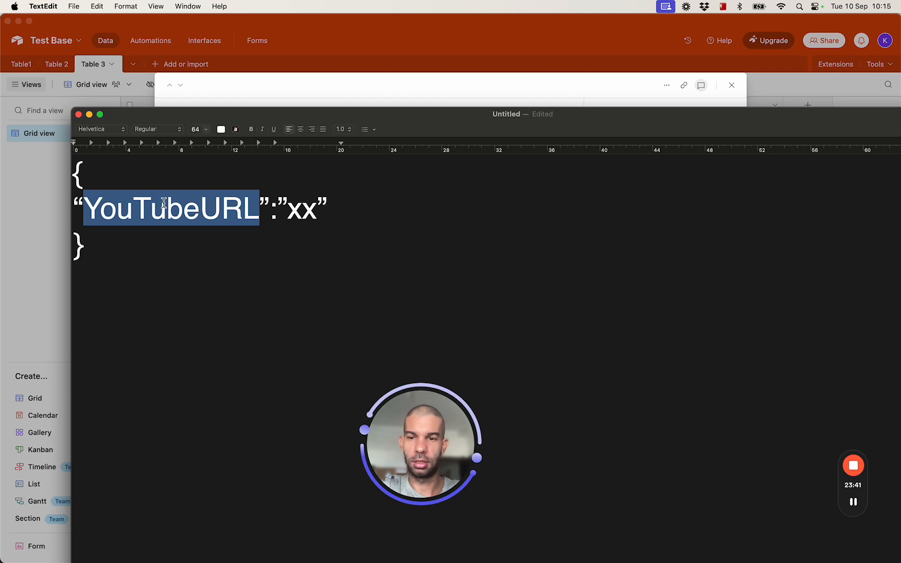
double_click(292, 211)
click(335, 212)
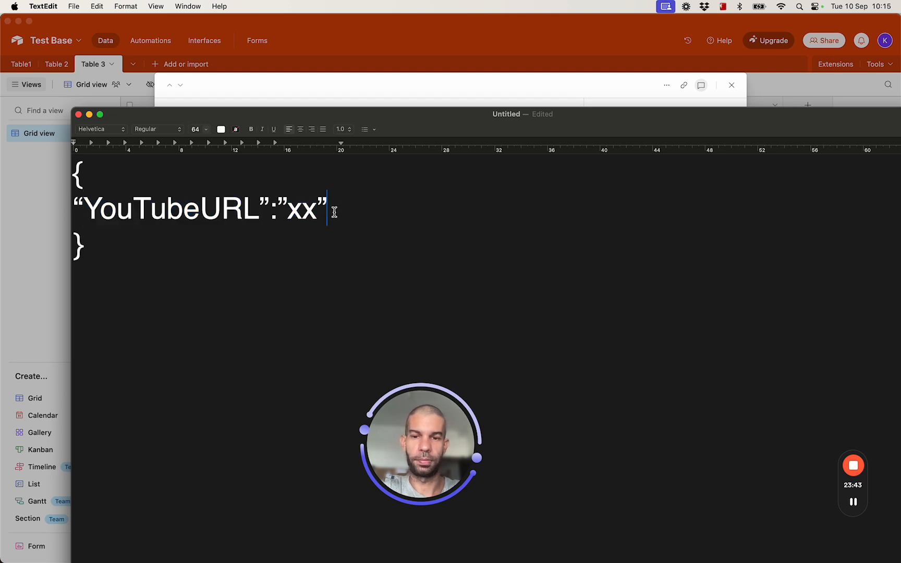
text(,)
key(Return)
text("name",)
key(BackSpace)
text(:"kevin")
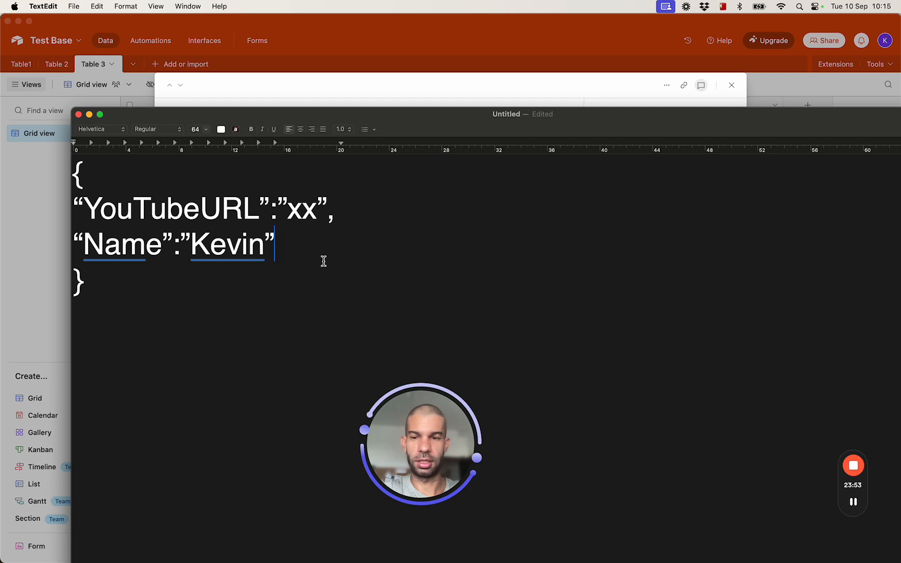
key(Return)
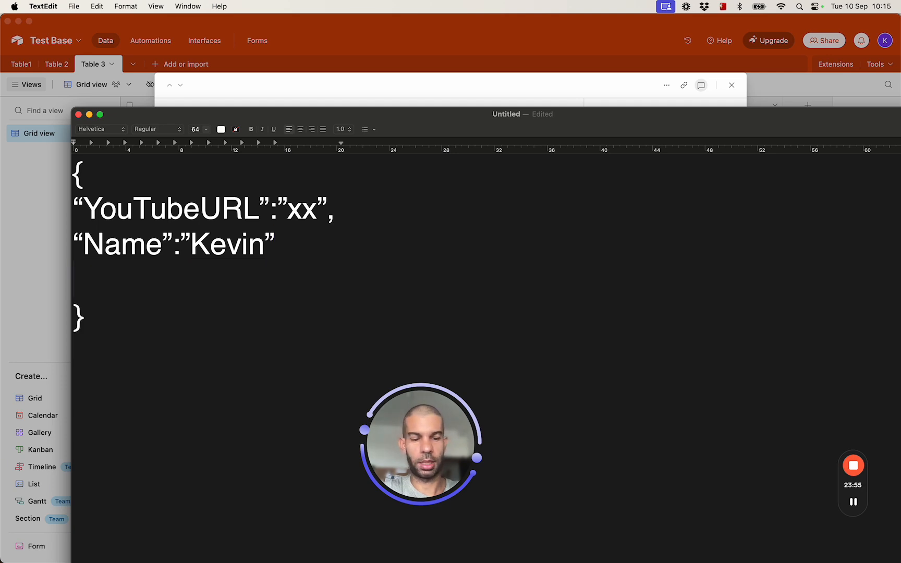
text(")
text(hobbies":[)
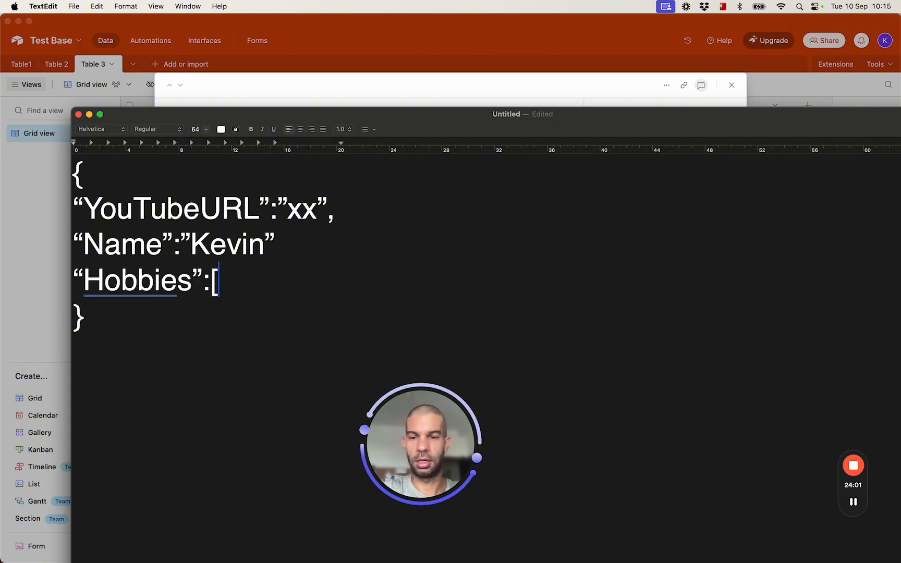
text( ])
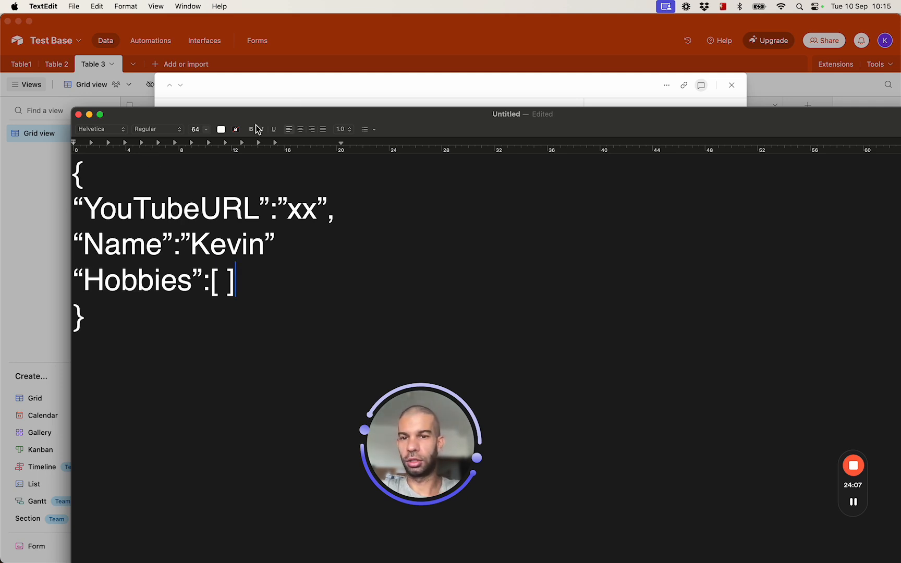
key(super+Tab)
key(super+Tab)
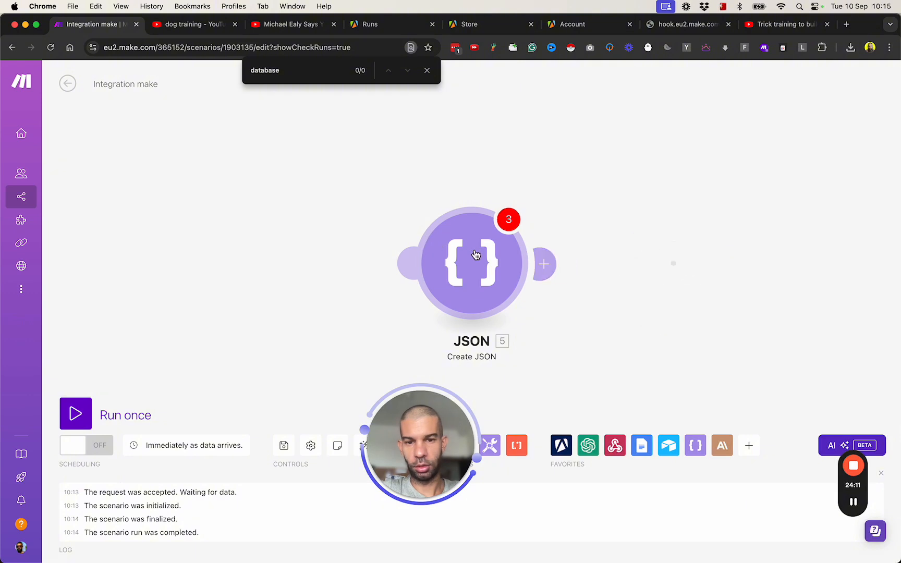
- Move the JSON module up and left beneath the main chain, showing the whole scenario
drag(483, 277, 348, 231)
scroll(180, 304, down, 2)
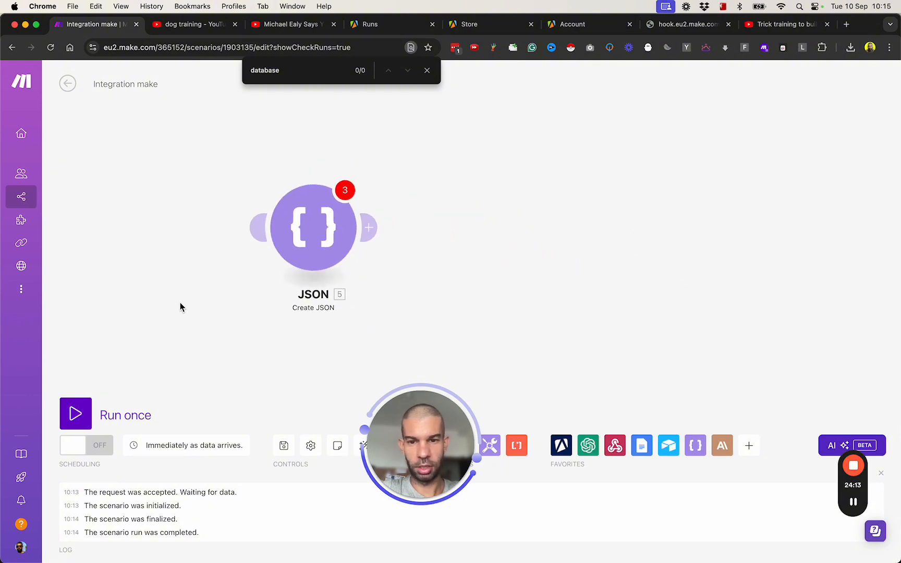
scroll(181, 306, down, 3)
drag(153, 175, 211, 229)
- Review the OpenAI module's advanced Response Format options, including JSON Object, leaving it as Text
click(227, 202)
scroll(421, 452, down, 2)
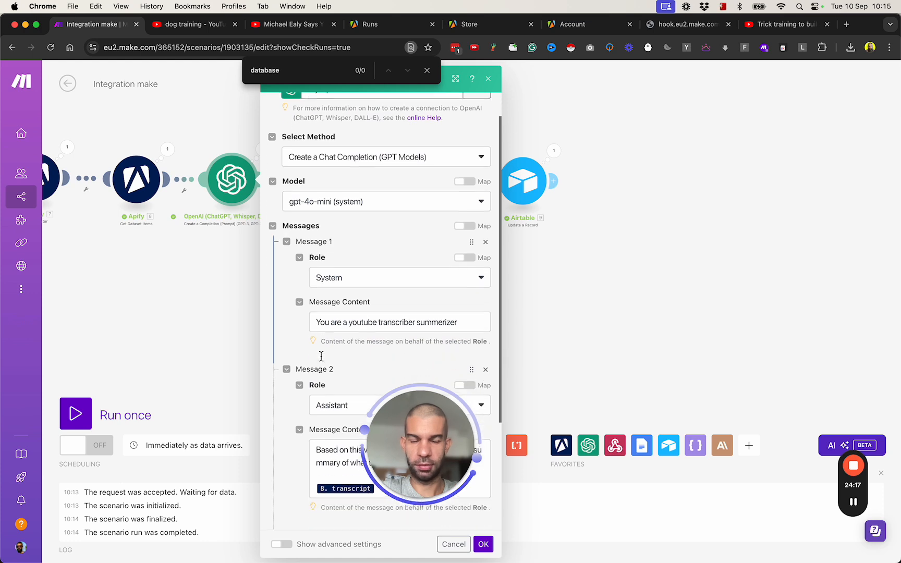
scroll(312, 396, down, 5)
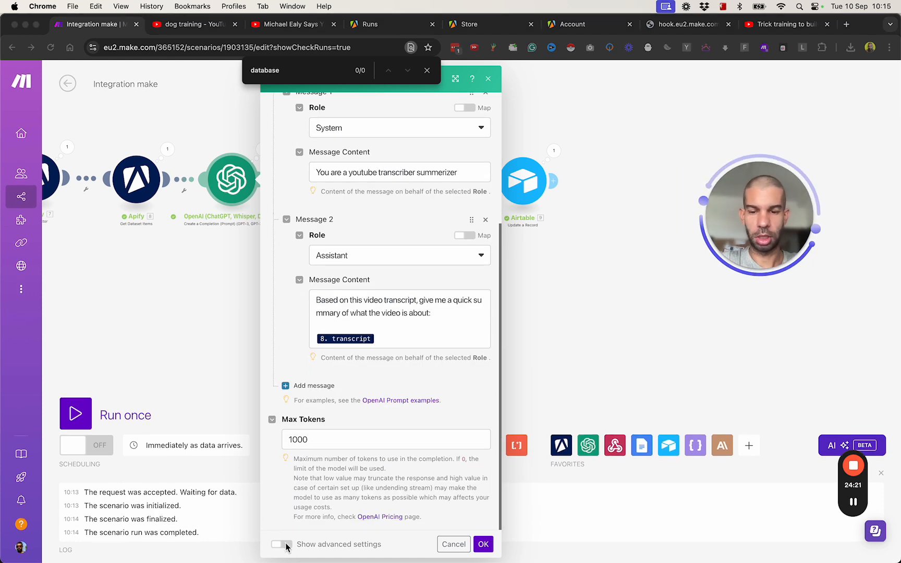
click(282, 544)
scroll(284, 460, down, 15)
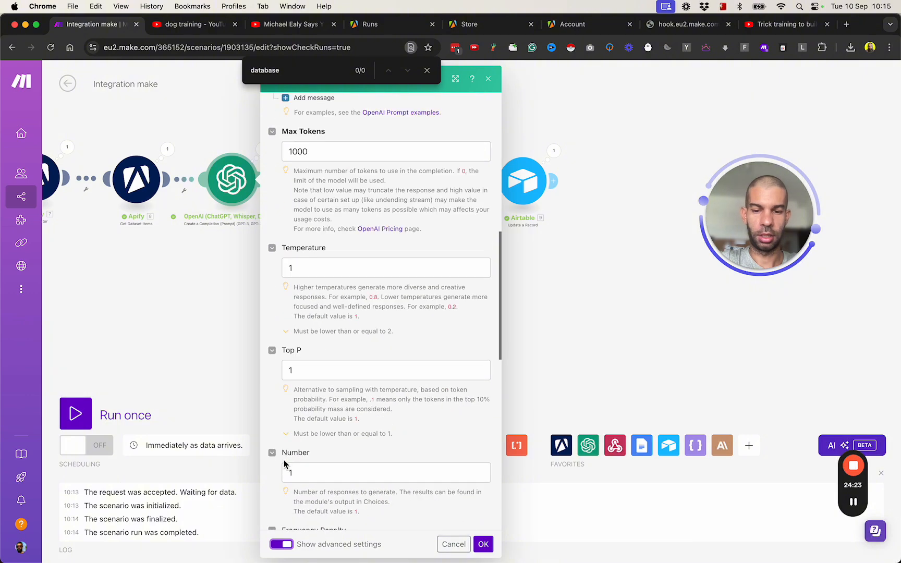
scroll(284, 460, up, 5)
scroll(284, 460, down, 4)
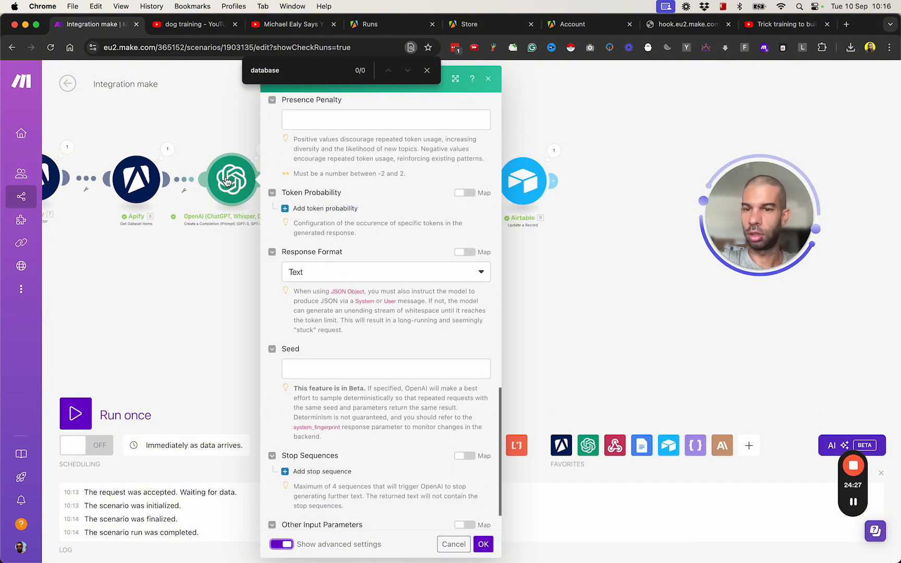
click(351, 277)
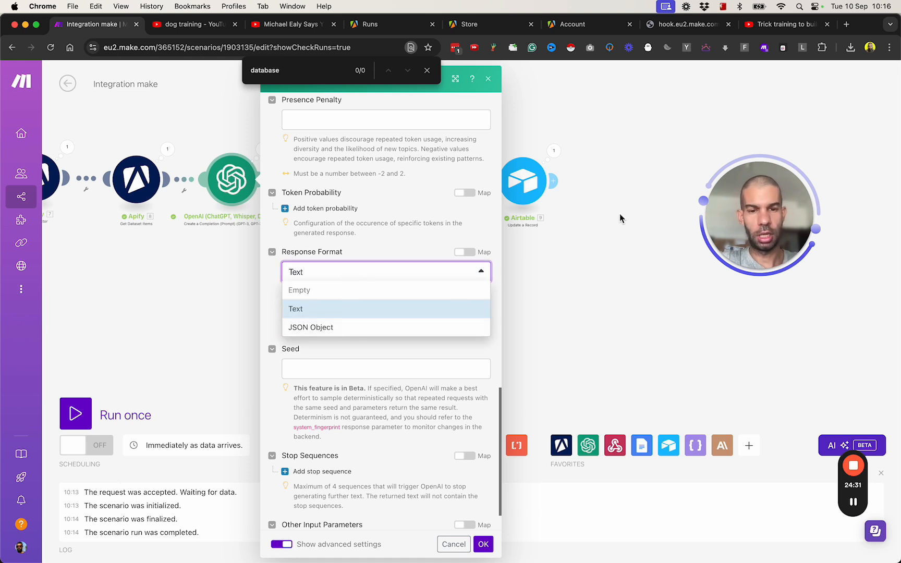
click(616, 270)
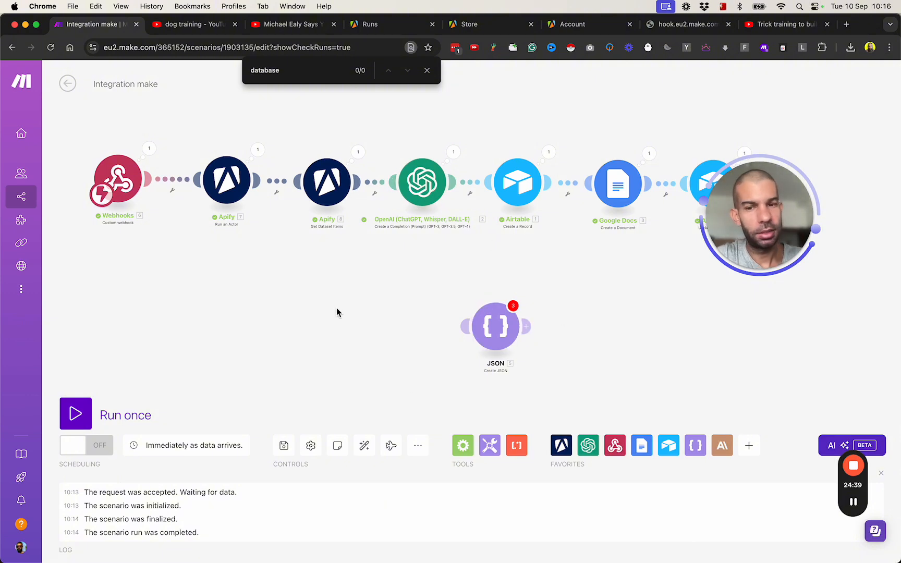
drag(266, 282, 227, 251)
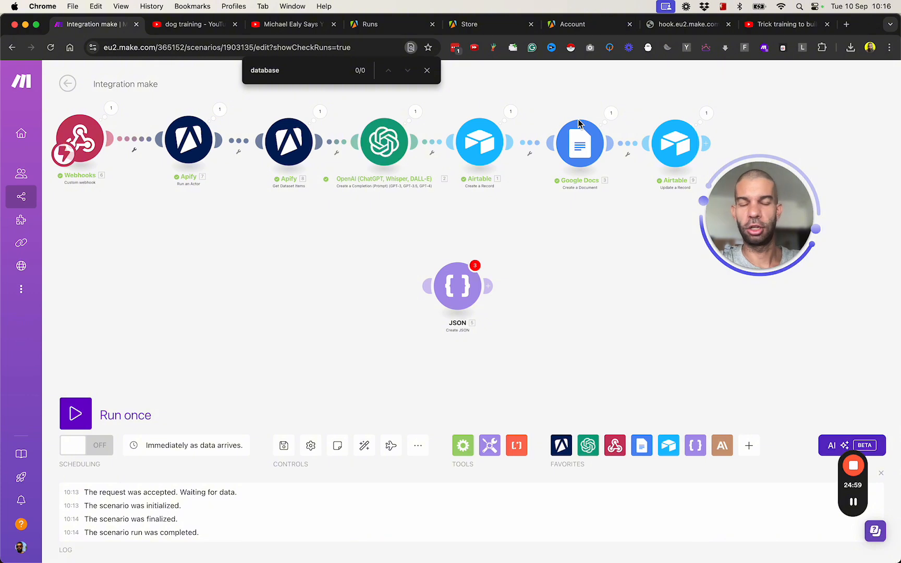
drag(255, 288, 294, 331)
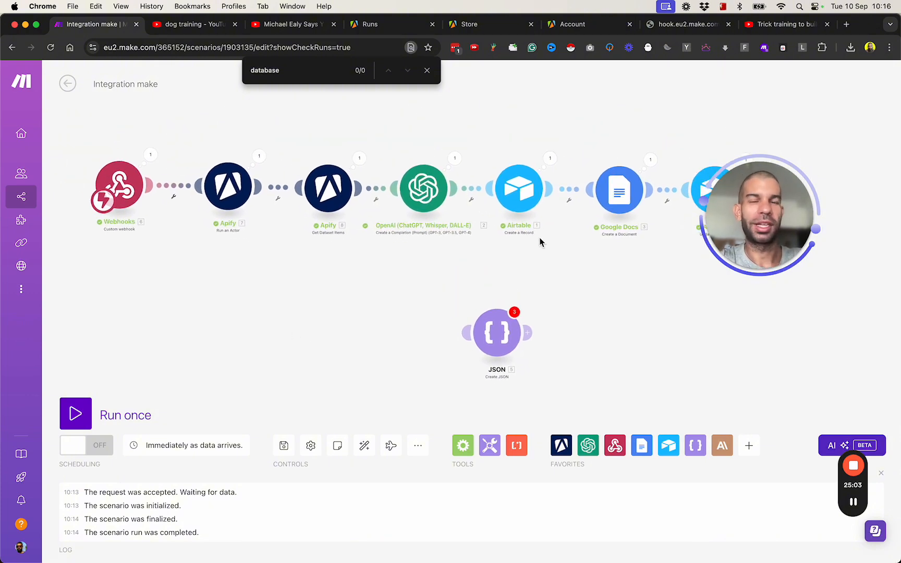